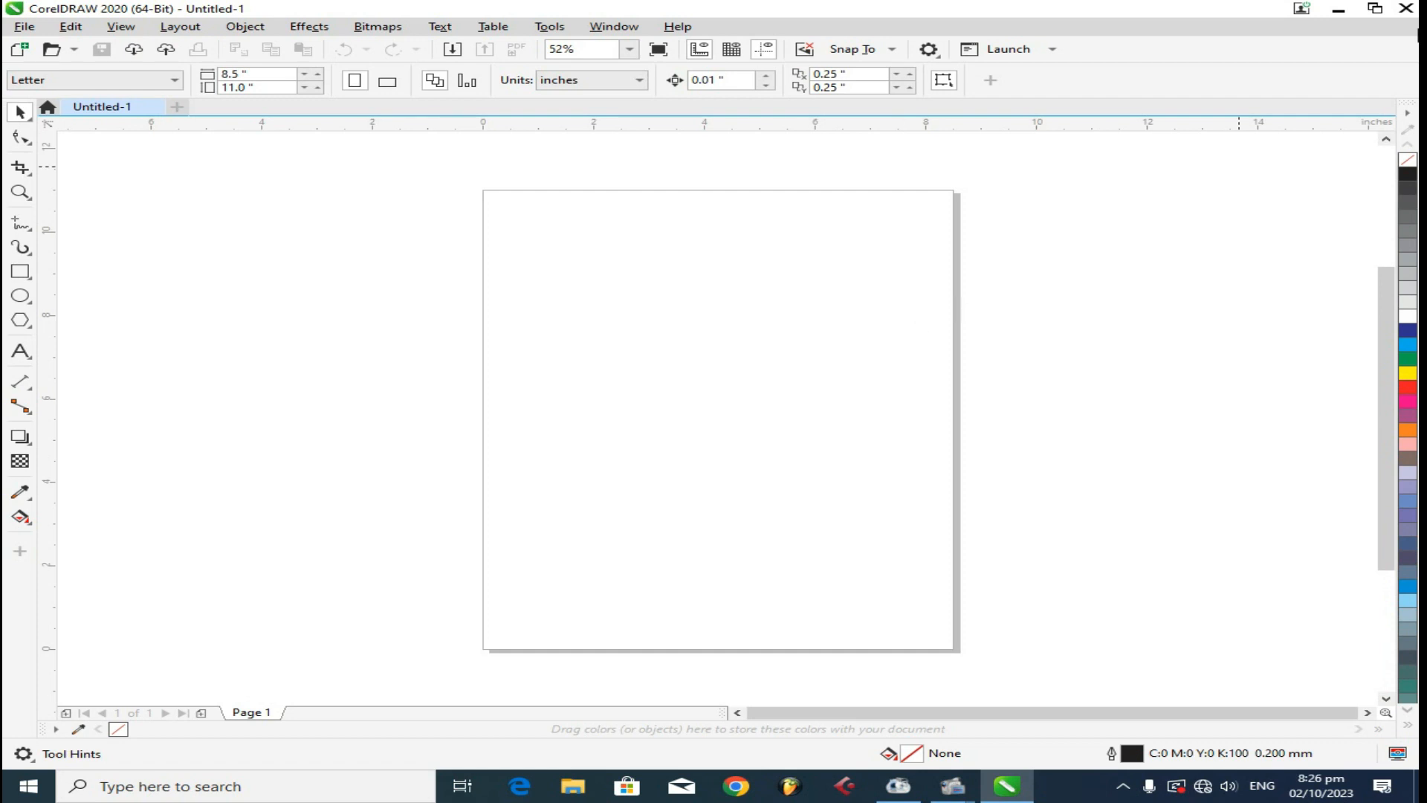
{"action": "left_click", "coordinate": [31, 176]}
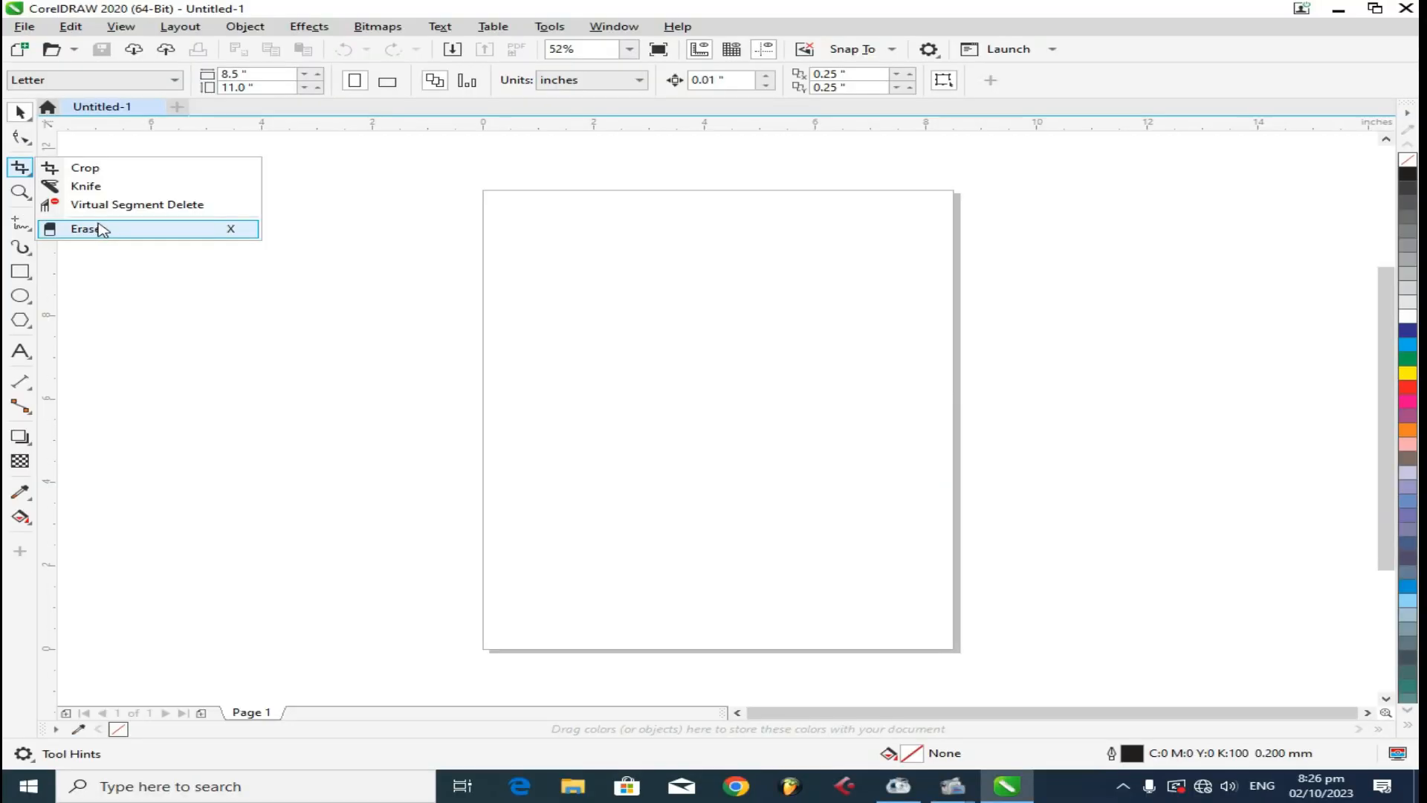
{"action": "left_click", "coordinate": [24, 141]}
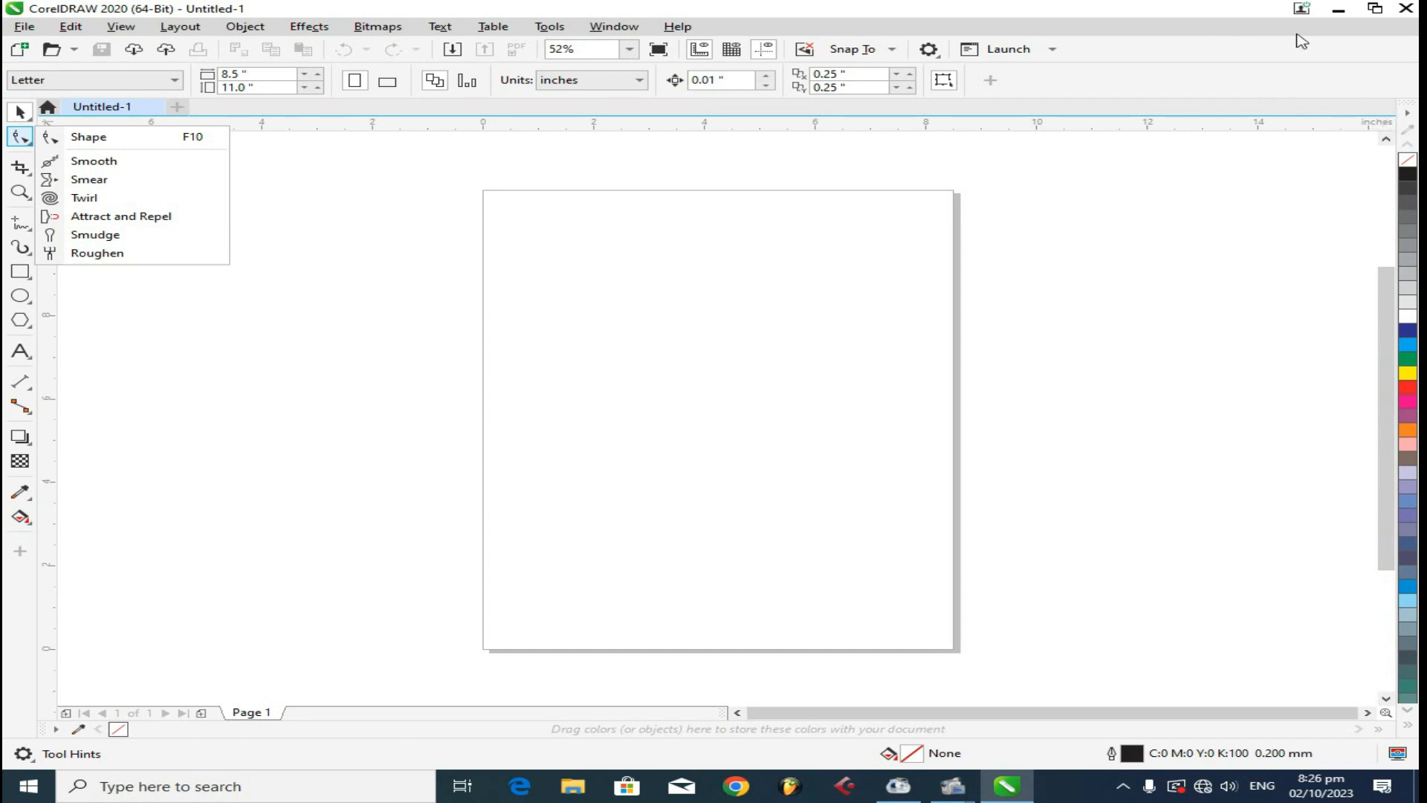
{"action": "left_click", "coordinate": [20, 168]}
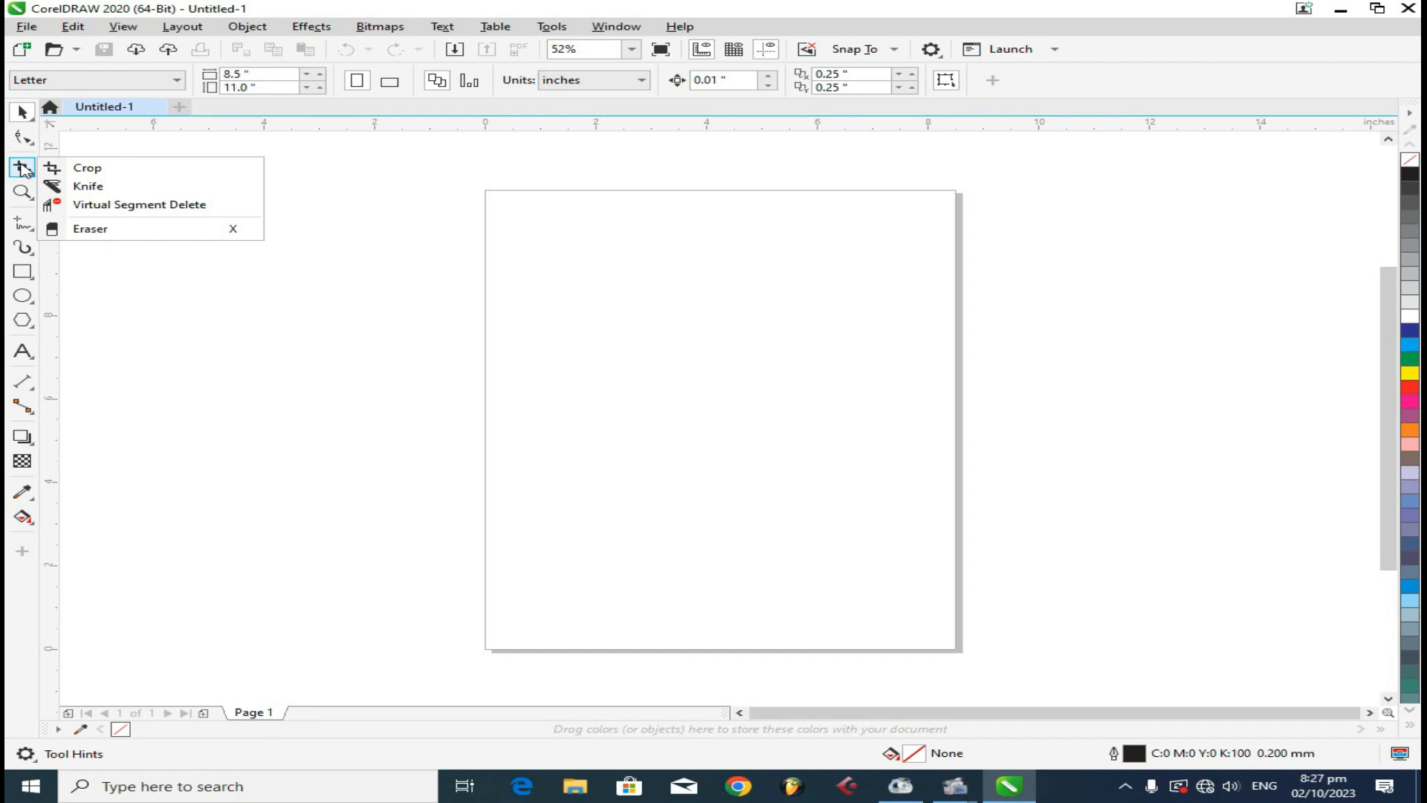
{"action": "left_click", "coordinate": [681, 228]}
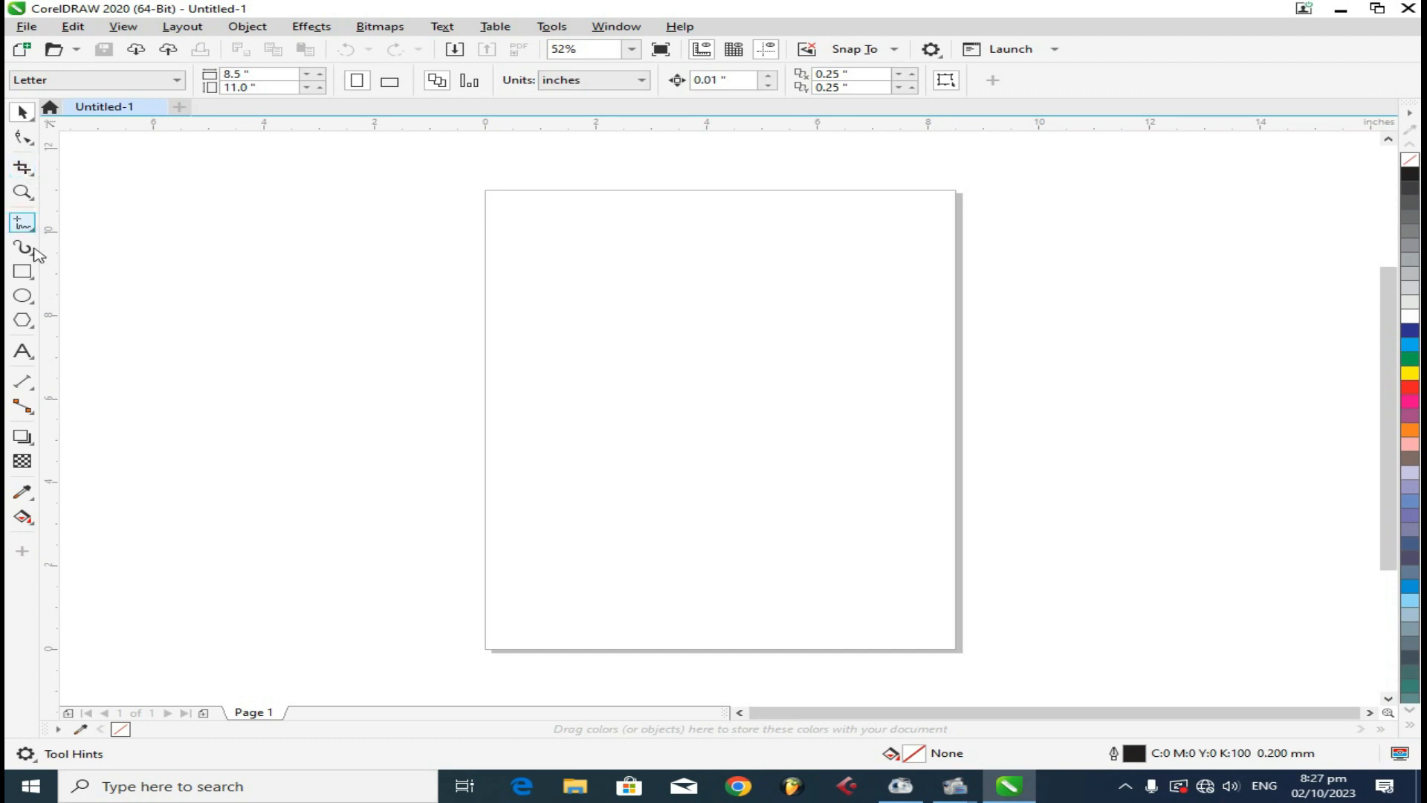
{"action": "left_click", "coordinate": [33, 281]}
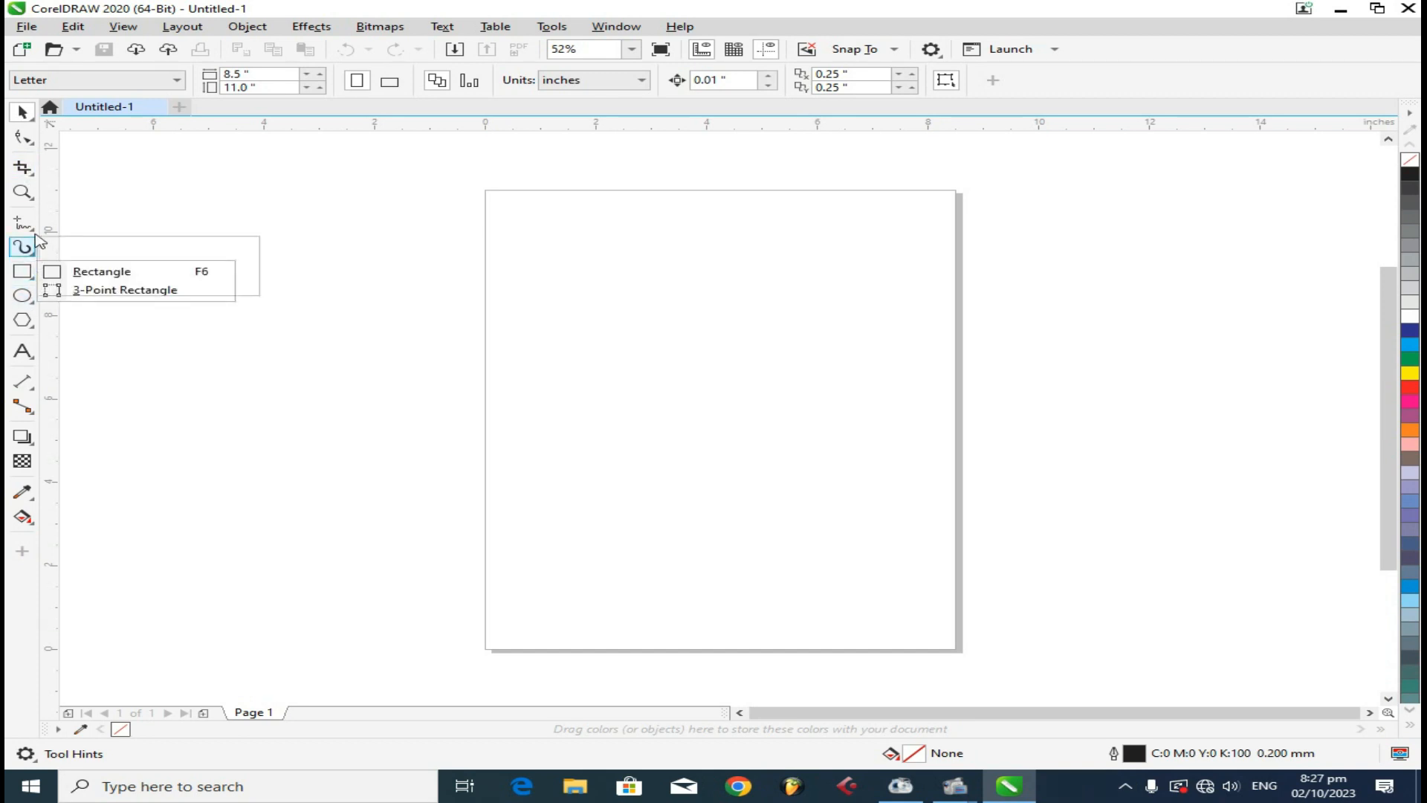
{"action": "mouse_move", "coordinate": [33, 165]}
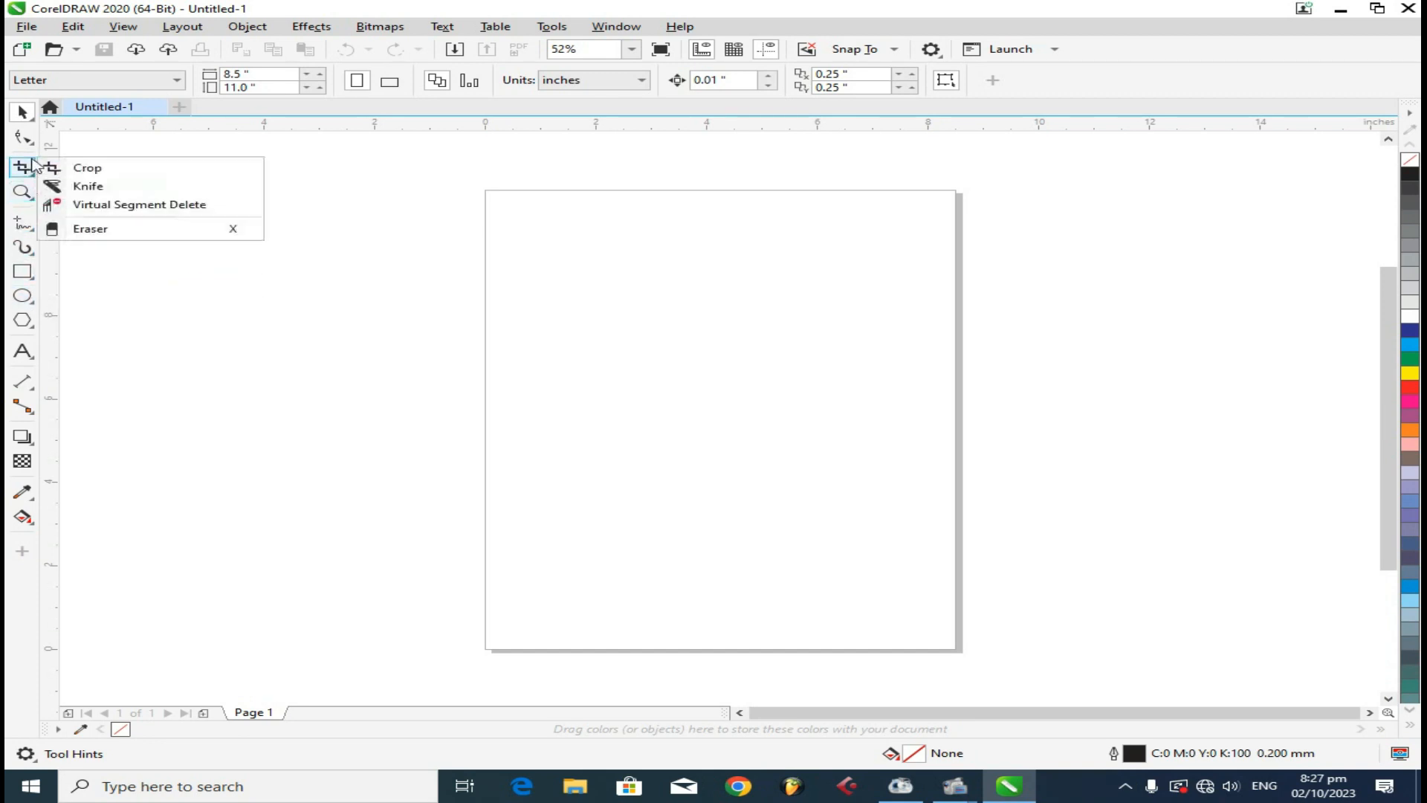
{"action": "left_click", "coordinate": [113, 167]}
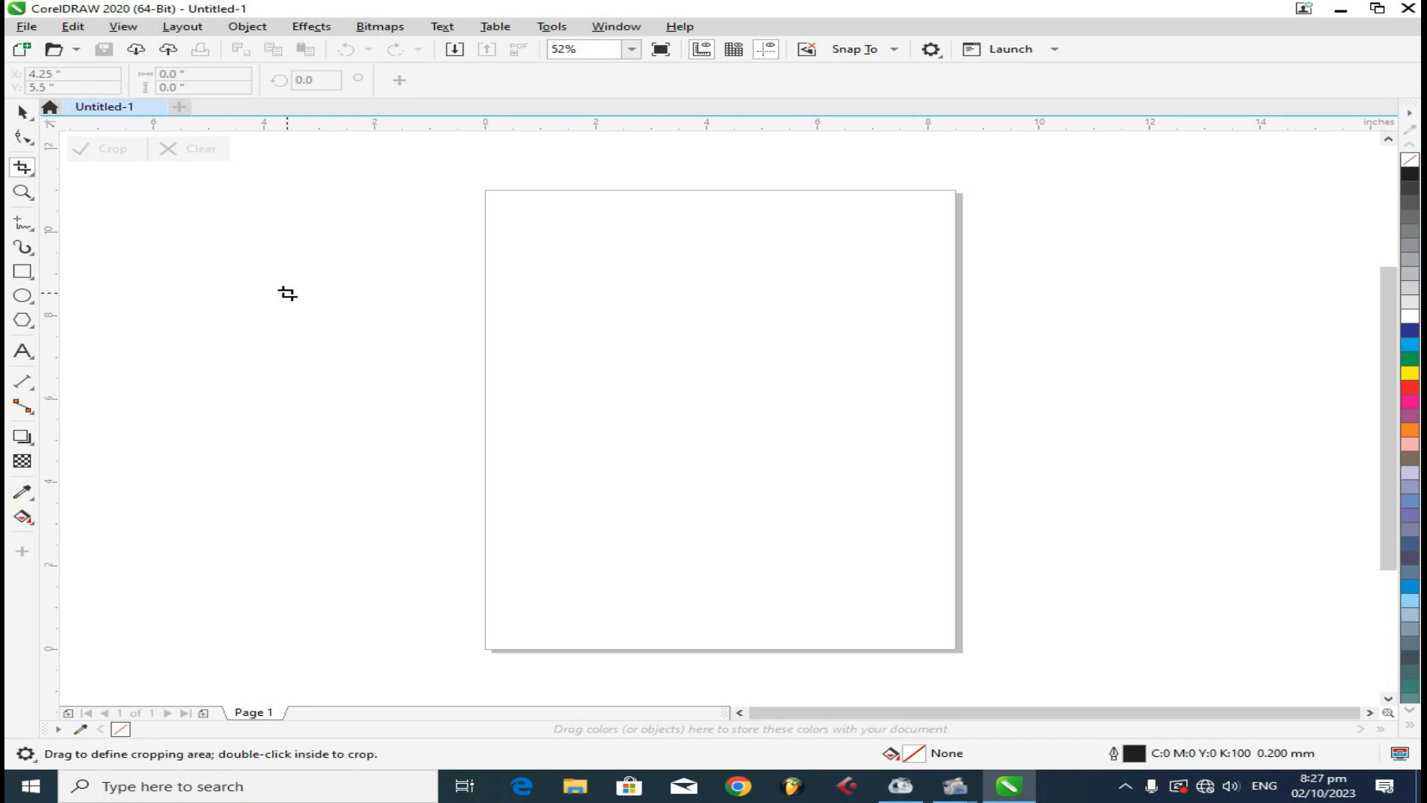
Step: Bring the office photo from the desktop into the document and scale it to about 6.02 × 4.01 in at the page's upper edge
{"action": "left_click", "coordinate": [1344, 9]}
{"action": "left_click_drag", "start_coordinate": [1079, 137], "coordinate": [648, 259]}
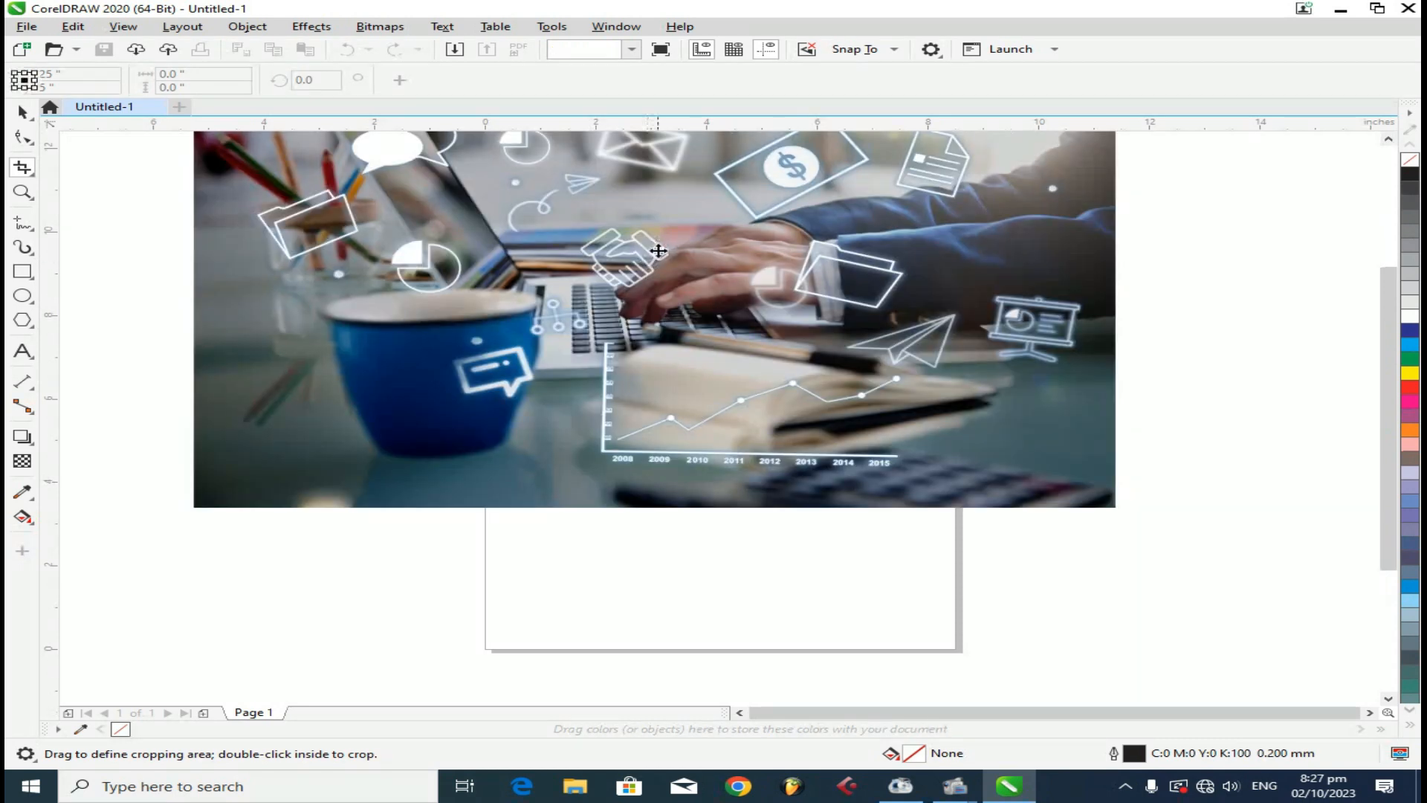
{"action": "scroll", "coordinate": [648, 271], "scroll_direction": "down", "scroll_amount": 2}
{"action": "left_click_drag", "start_coordinate": [451, 388], "coordinate": [735, 245]}
{"action": "left_click_drag", "start_coordinate": [817, 182], "coordinate": [709, 255]}
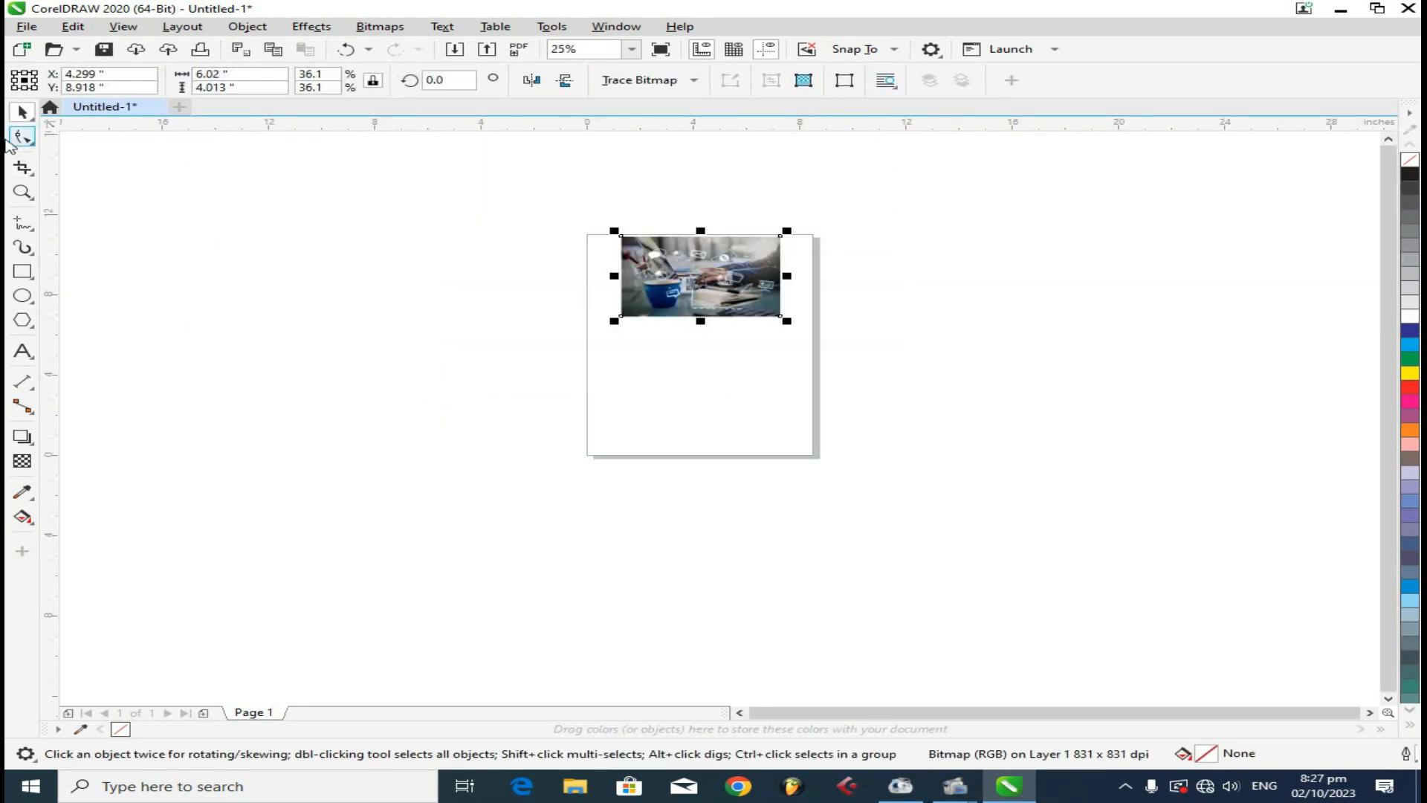
Step: Import corporate-management-strategy-solution-branding-concept from the Desktop and place it about 6 × 4 in beside the page's left edge
{"action": "left_click", "coordinate": [26, 26]}
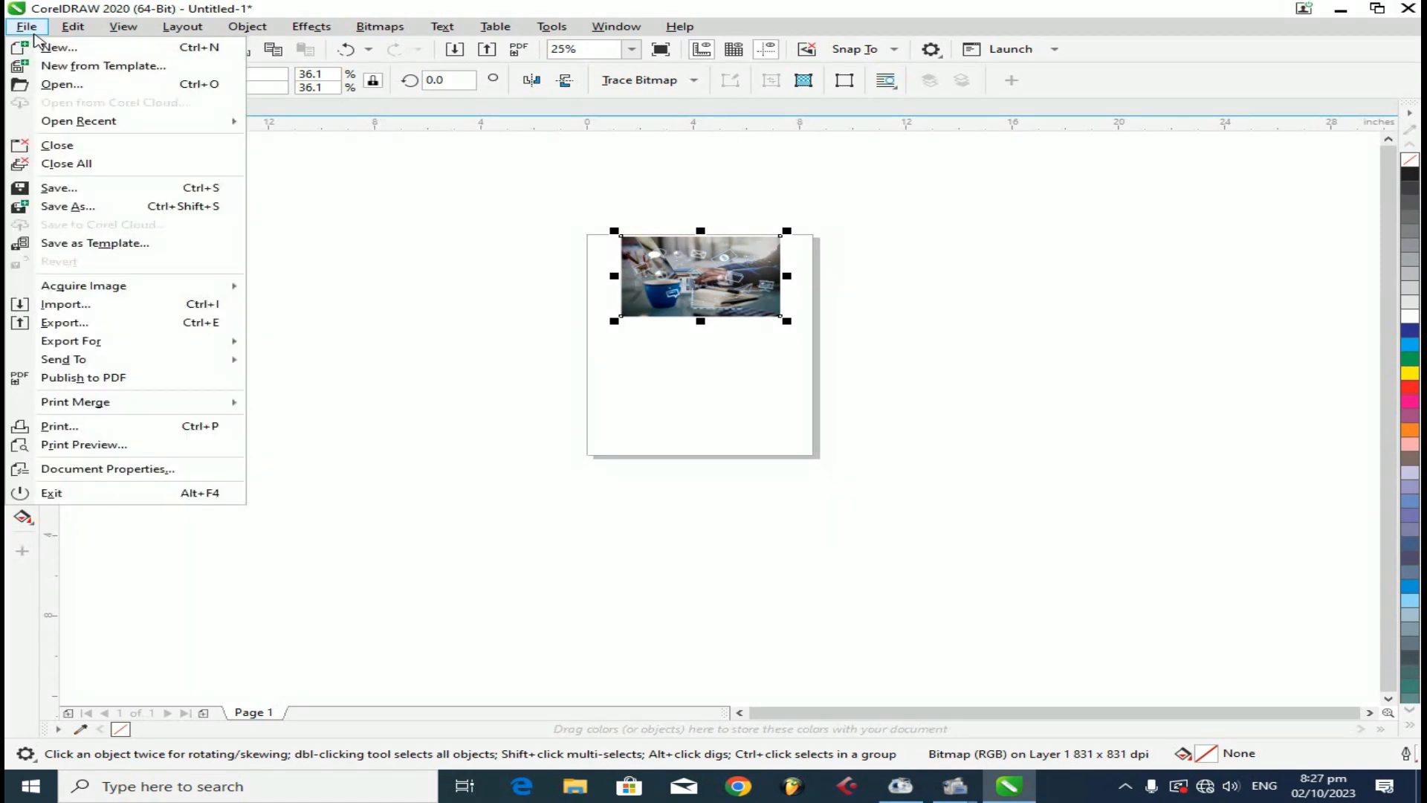
{"action": "left_click", "coordinate": [97, 312]}
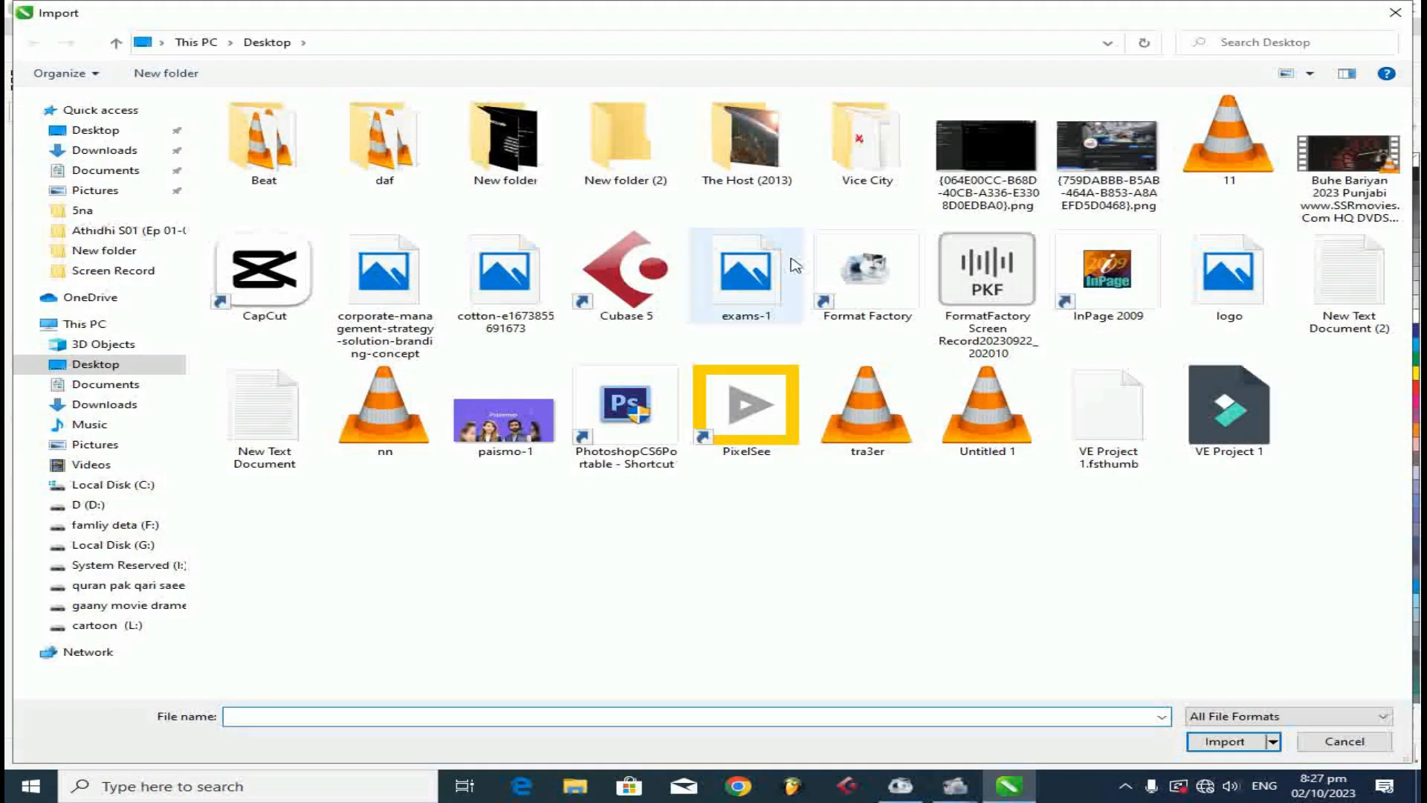
{"action": "left_click", "coordinate": [416, 308]}
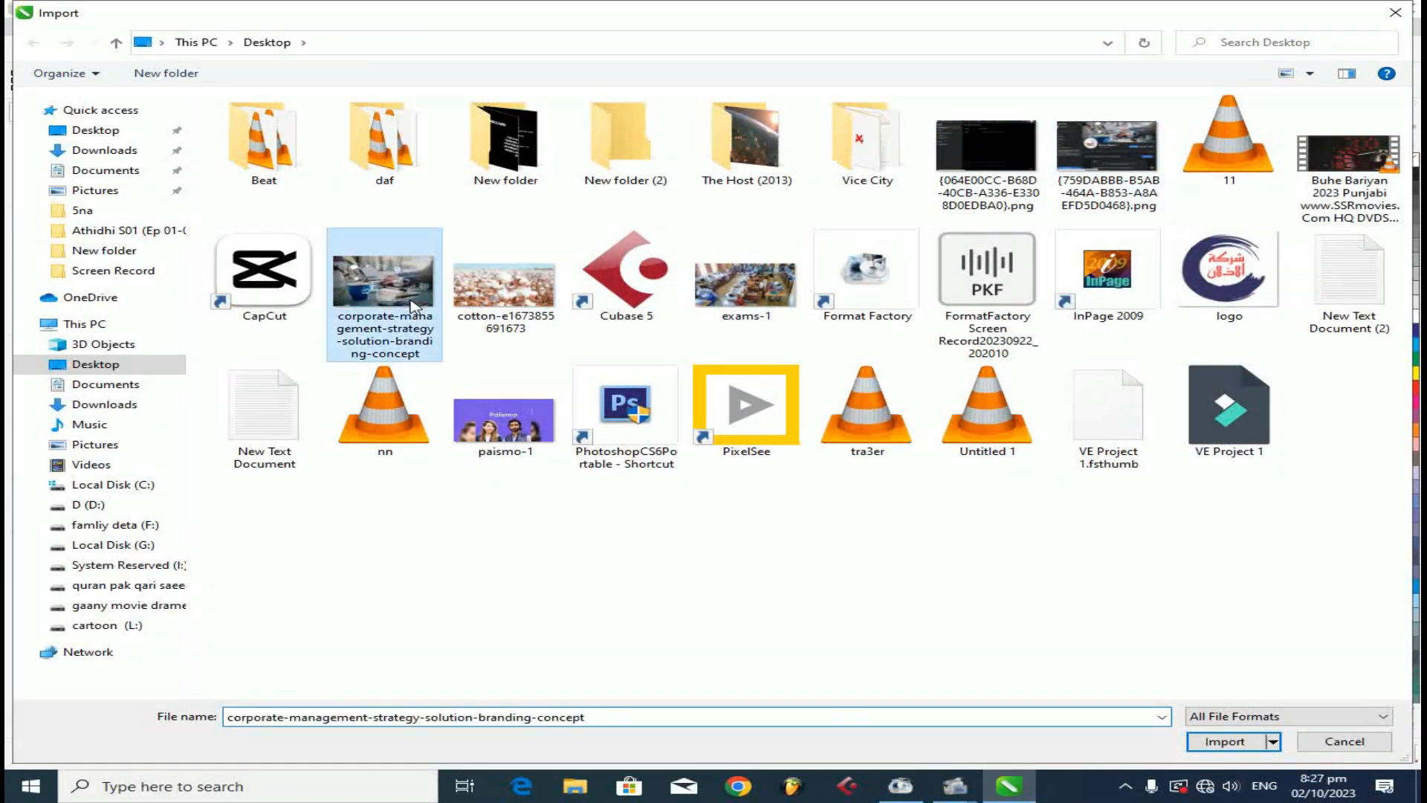
{"action": "left_click", "coordinate": [1223, 741]}
{"action": "left_click_drag", "start_coordinate": [434, 268], "coordinate": [596, 372]}
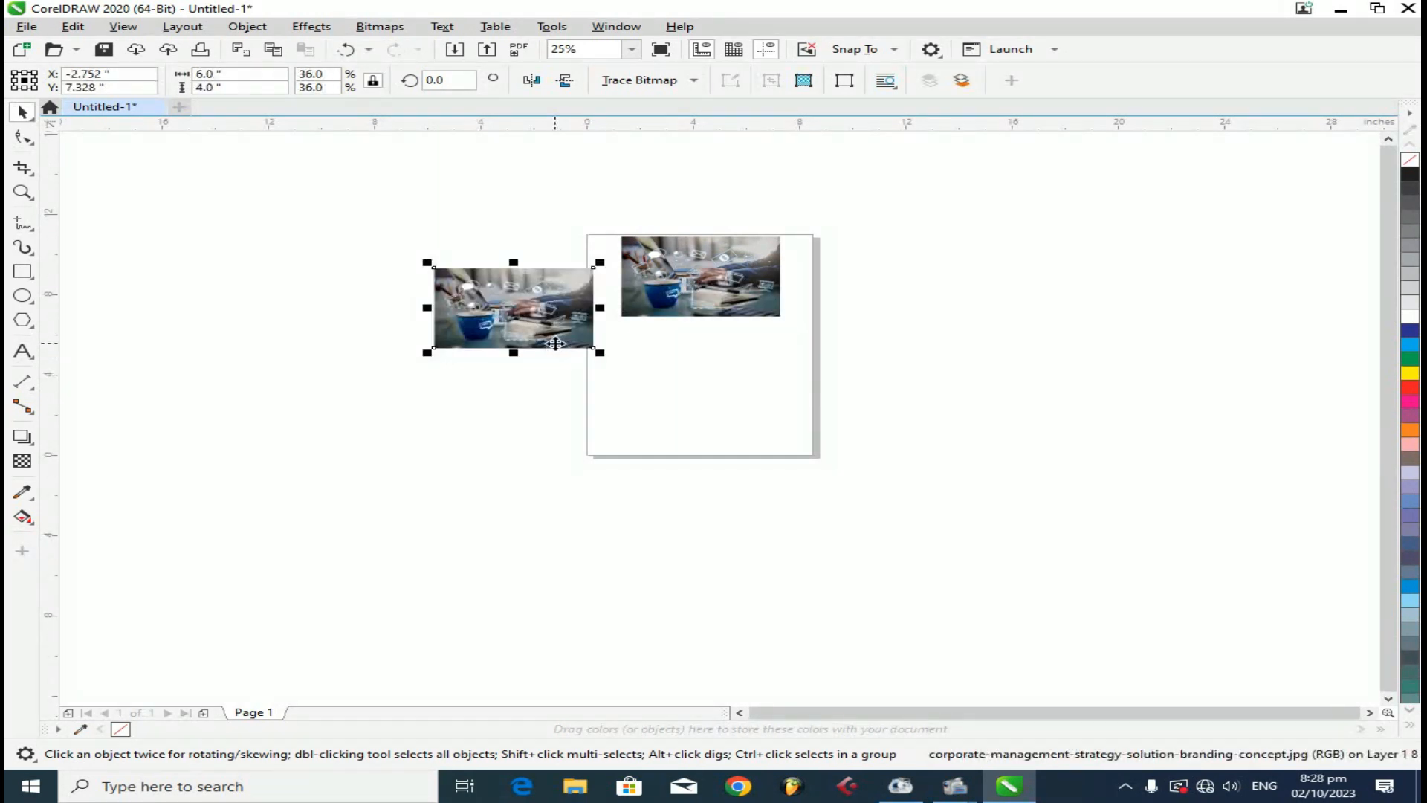
Step: Move the imported image farther left of the page, to about X -5.45 in, Y 7.83 in
{"action": "scroll", "coordinate": [548, 334], "scroll_direction": "up", "scroll_amount": 2}
{"action": "scroll", "coordinate": [531, 319], "scroll_direction": "down", "scroll_amount": 1}
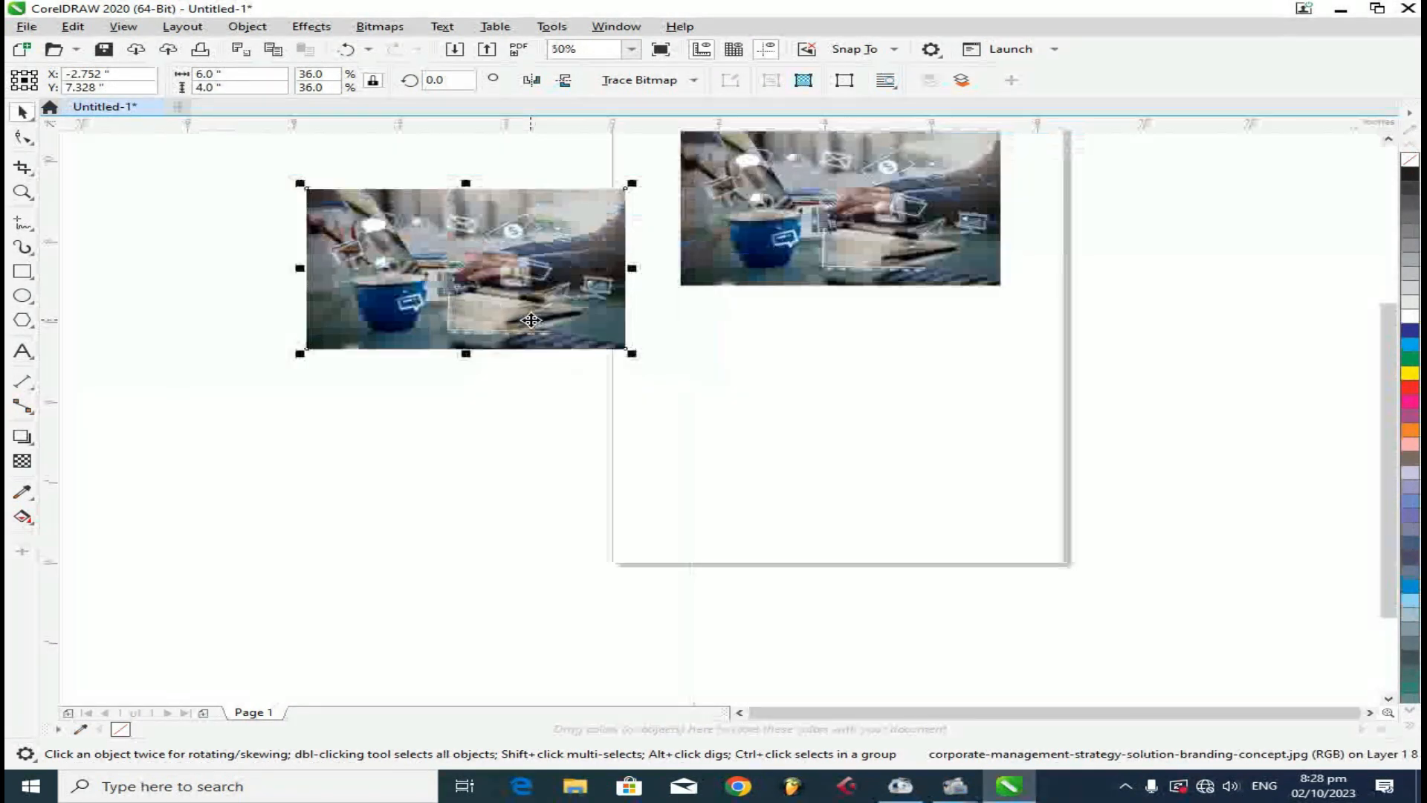
{"action": "left_click_drag", "start_coordinate": [490, 284], "coordinate": [478, 256]}
{"action": "left_click_drag", "start_coordinate": [294, 220], "coordinate": [163, 227]}
{"action": "scroll", "coordinate": [790, 475], "scroll_direction": "down", "scroll_amount": 2}
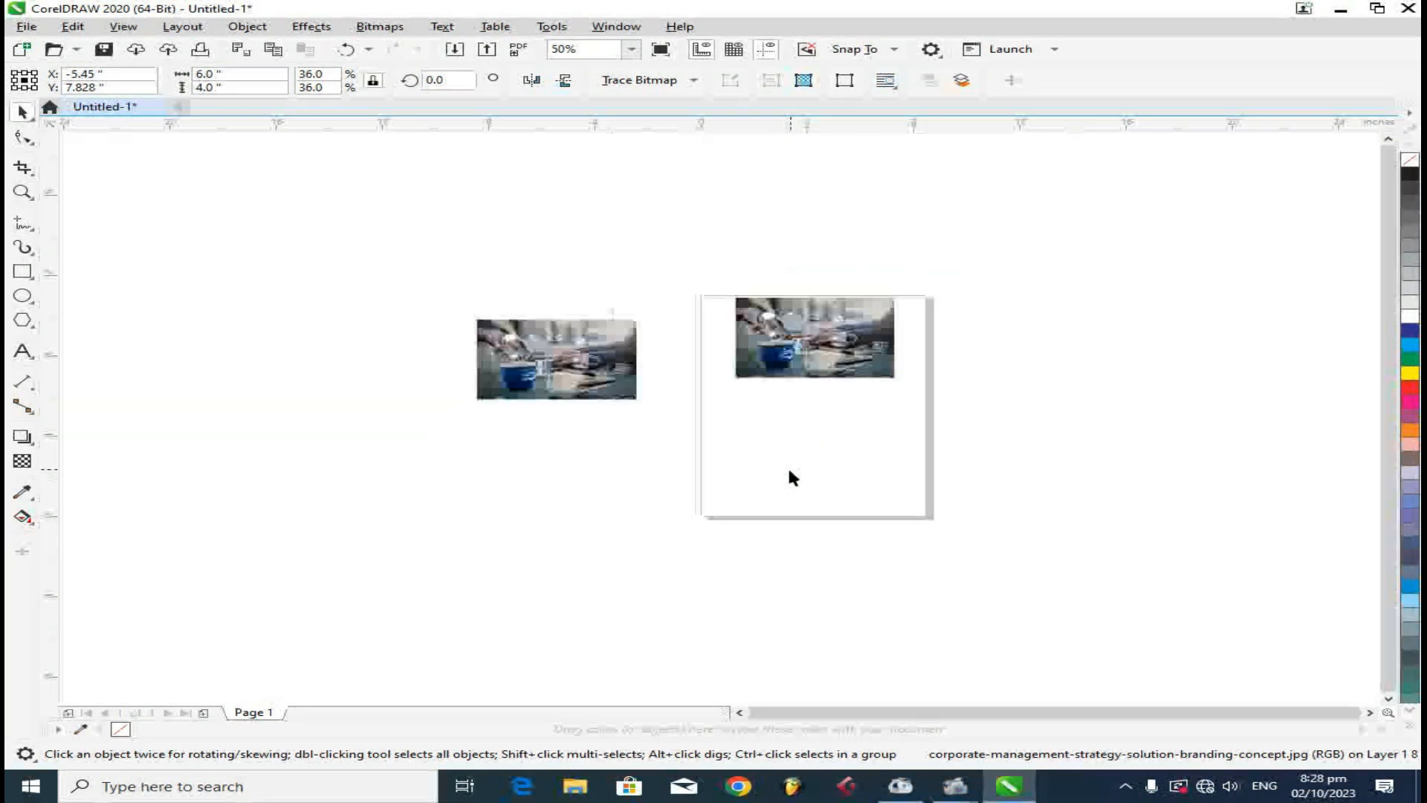
Step: Enlarge the image on the page to about 8.19 × 5.46 in and place a copy of it beside the page's right edge
{"action": "scroll", "coordinate": [800, 461], "scroll_direction": "up", "scroll_amount": 1}
{"action": "scroll", "coordinate": [810, 416], "scroll_direction": "up", "scroll_amount": 2}
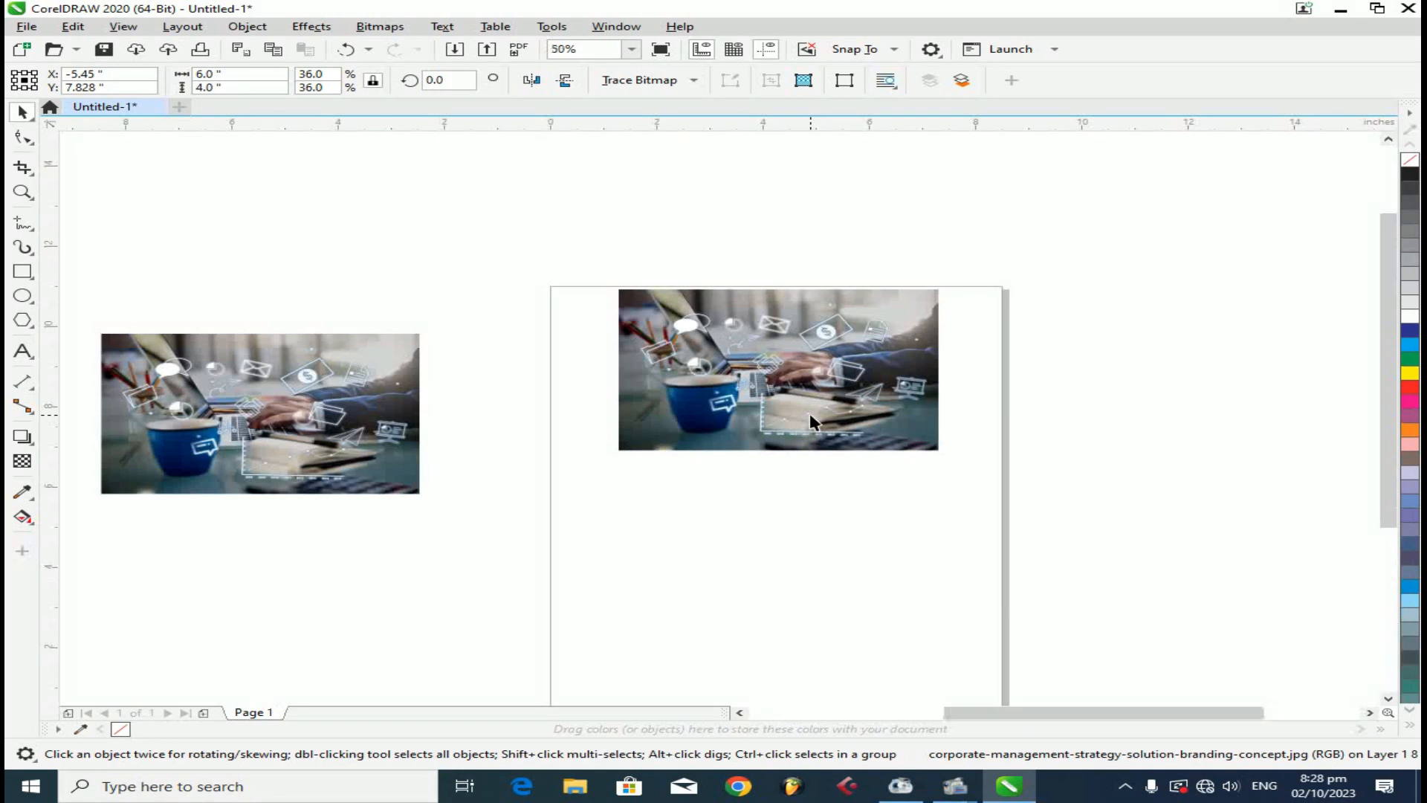
{"action": "left_click", "coordinate": [800, 388]}
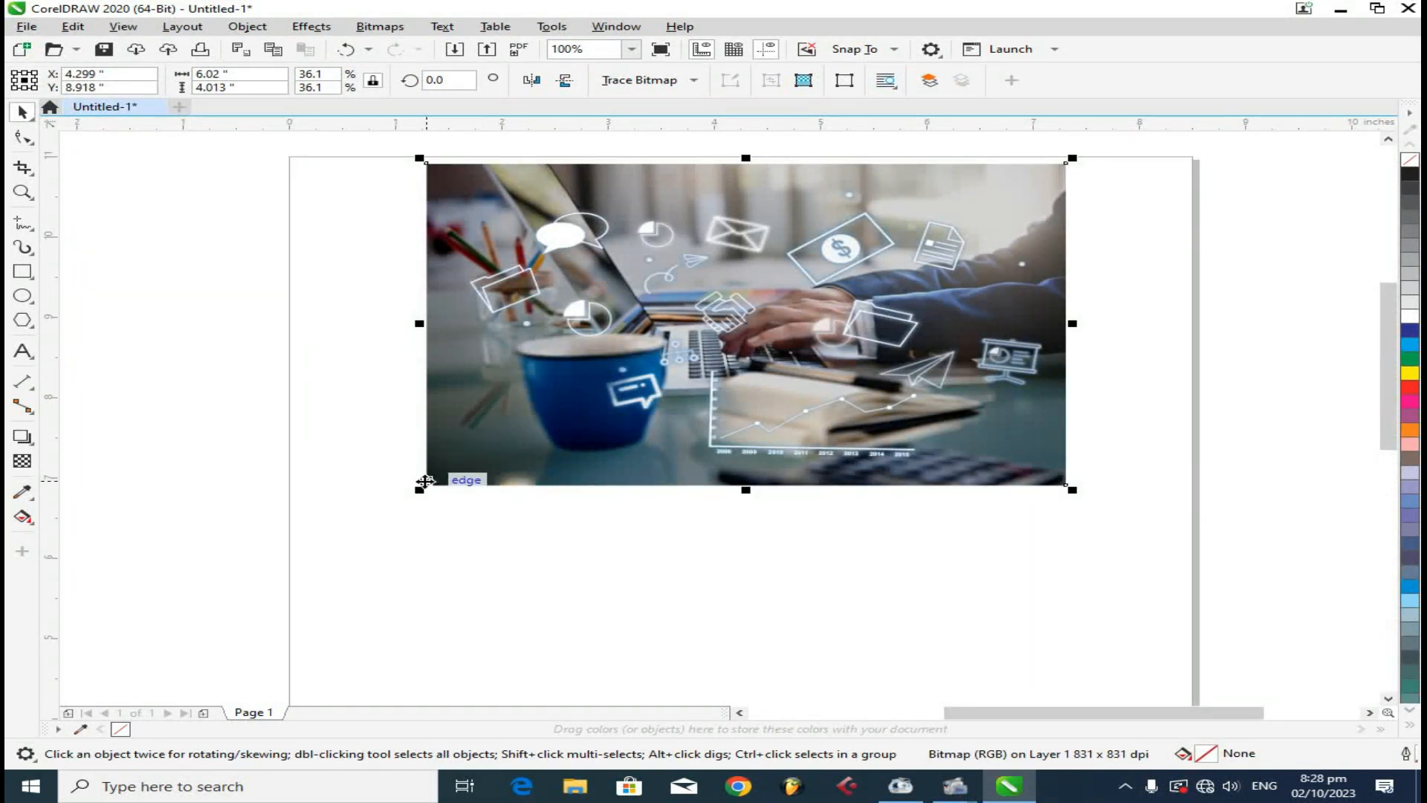
{"action": "left_click_drag", "start_coordinate": [420, 490], "coordinate": [304, 576]}
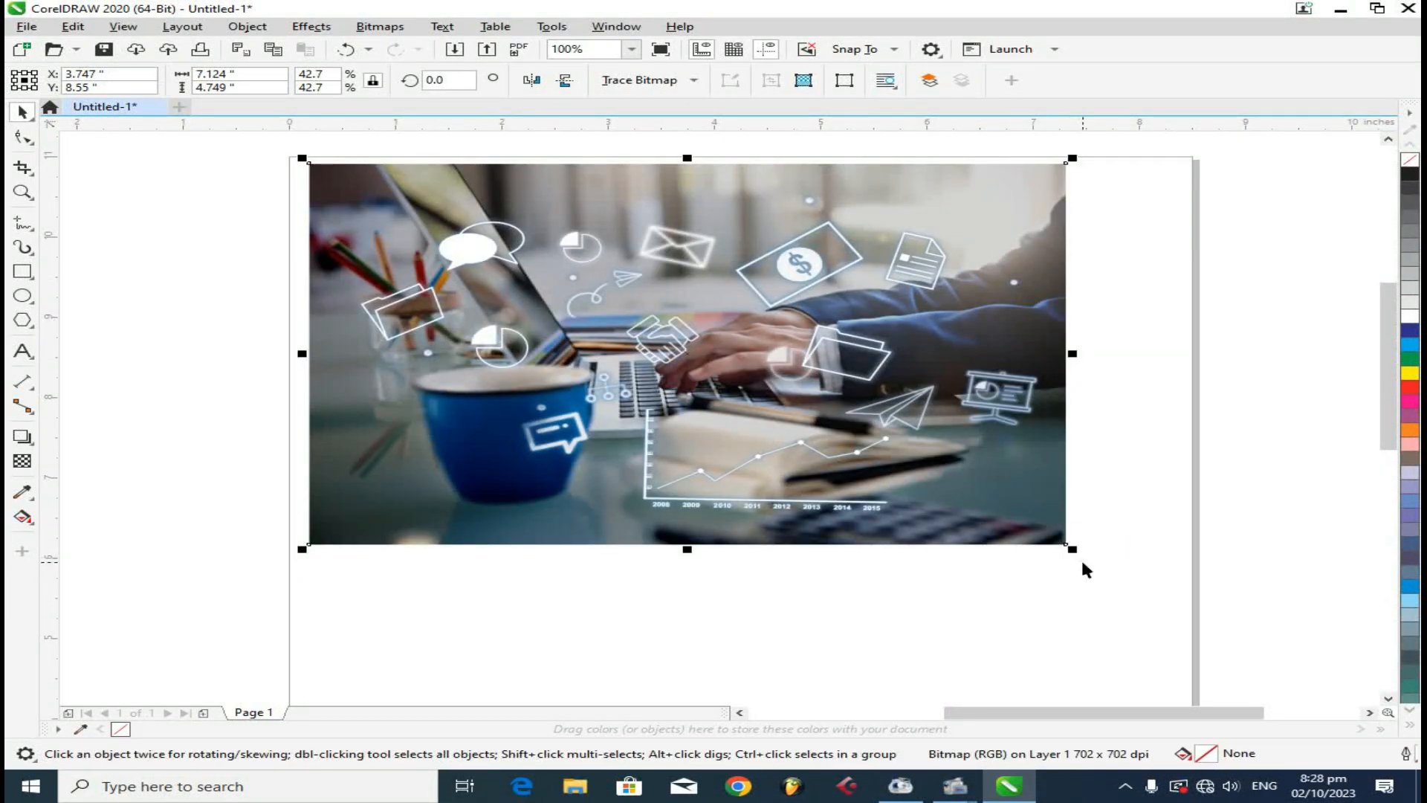
{"action": "left_click_drag", "start_coordinate": [1073, 553], "coordinate": [1187, 675]}
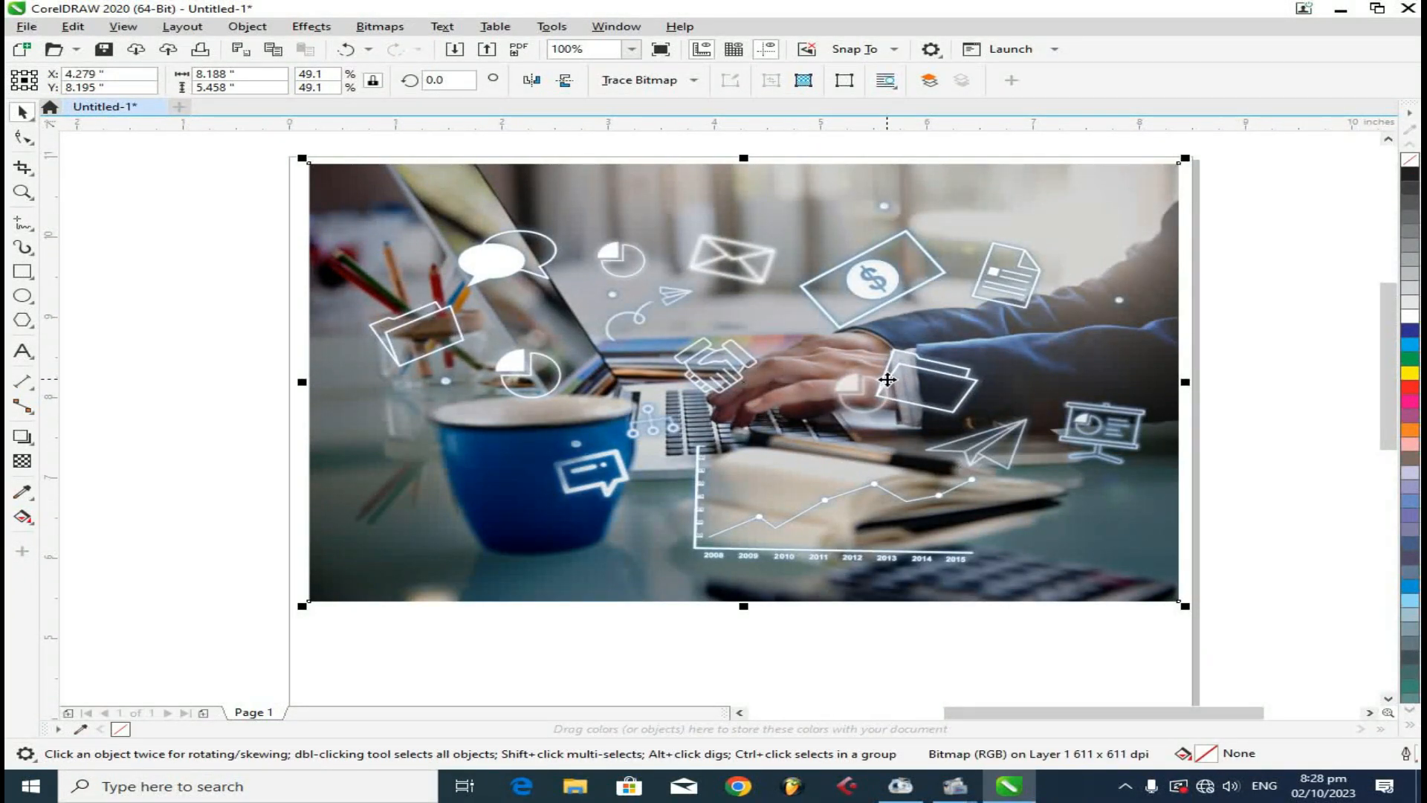
{"action": "scroll", "coordinate": [888, 380], "scroll_direction": "down", "scroll_amount": 2}
{"action": "left_click_drag", "start_coordinate": [792, 381], "coordinate": [1251, 374]}
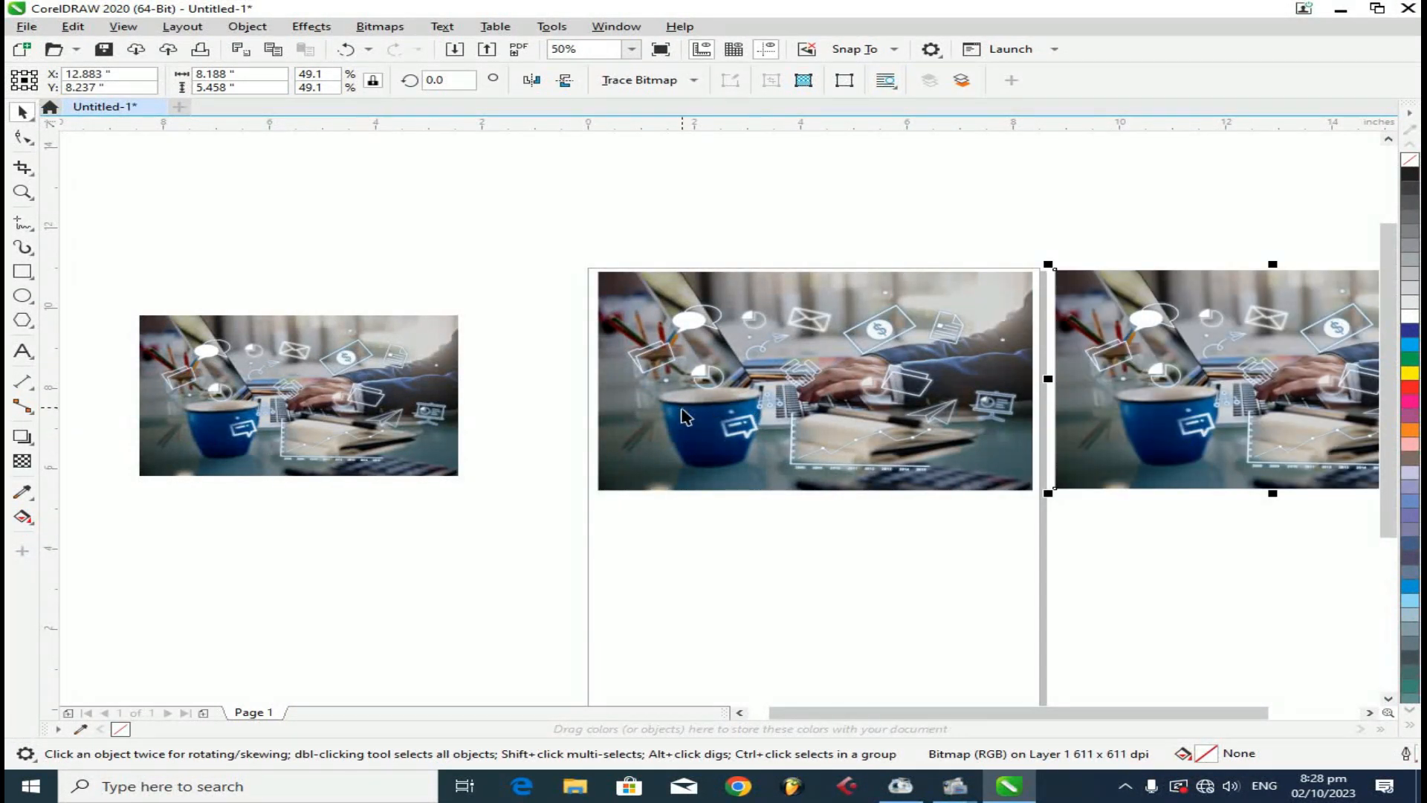
Step: Try to crop the page's image to an area about 2.18 × 2.62 in around the blue cup
{"action": "scroll", "coordinate": [682, 421], "scroll_direction": "up", "scroll_amount": 2}
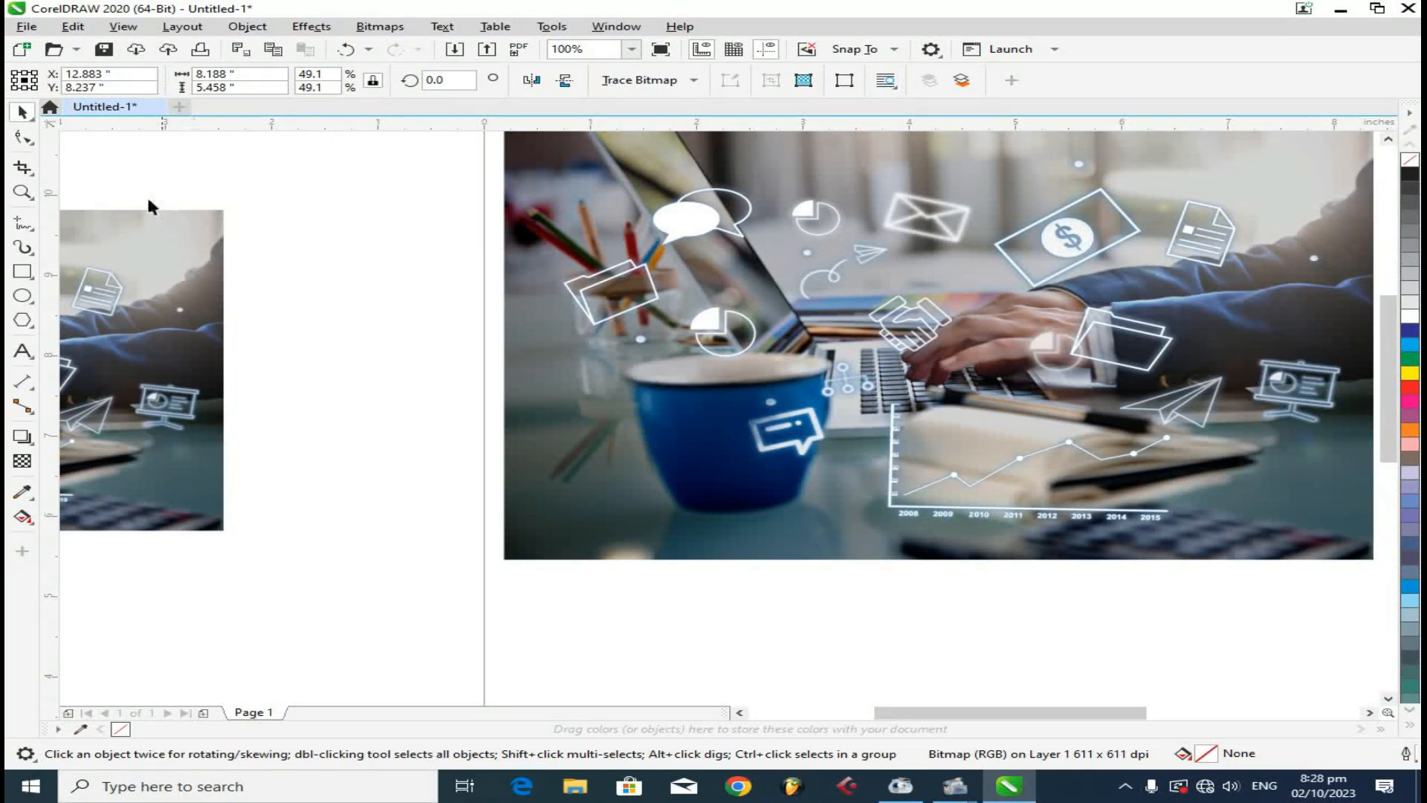
{"action": "left_click", "coordinate": [23, 167]}
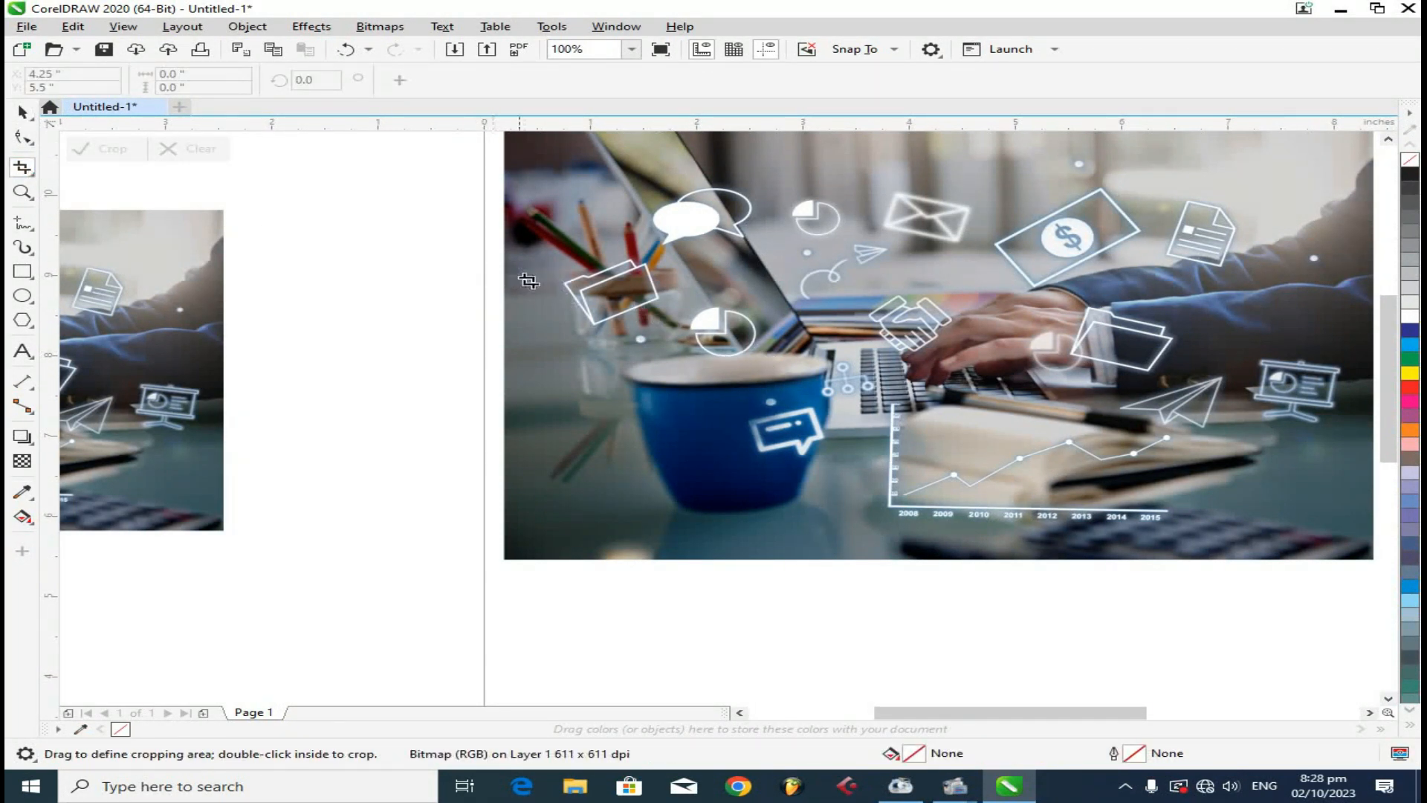
{"action": "left_click_drag", "start_coordinate": [622, 320], "coordinate": [846, 526]}
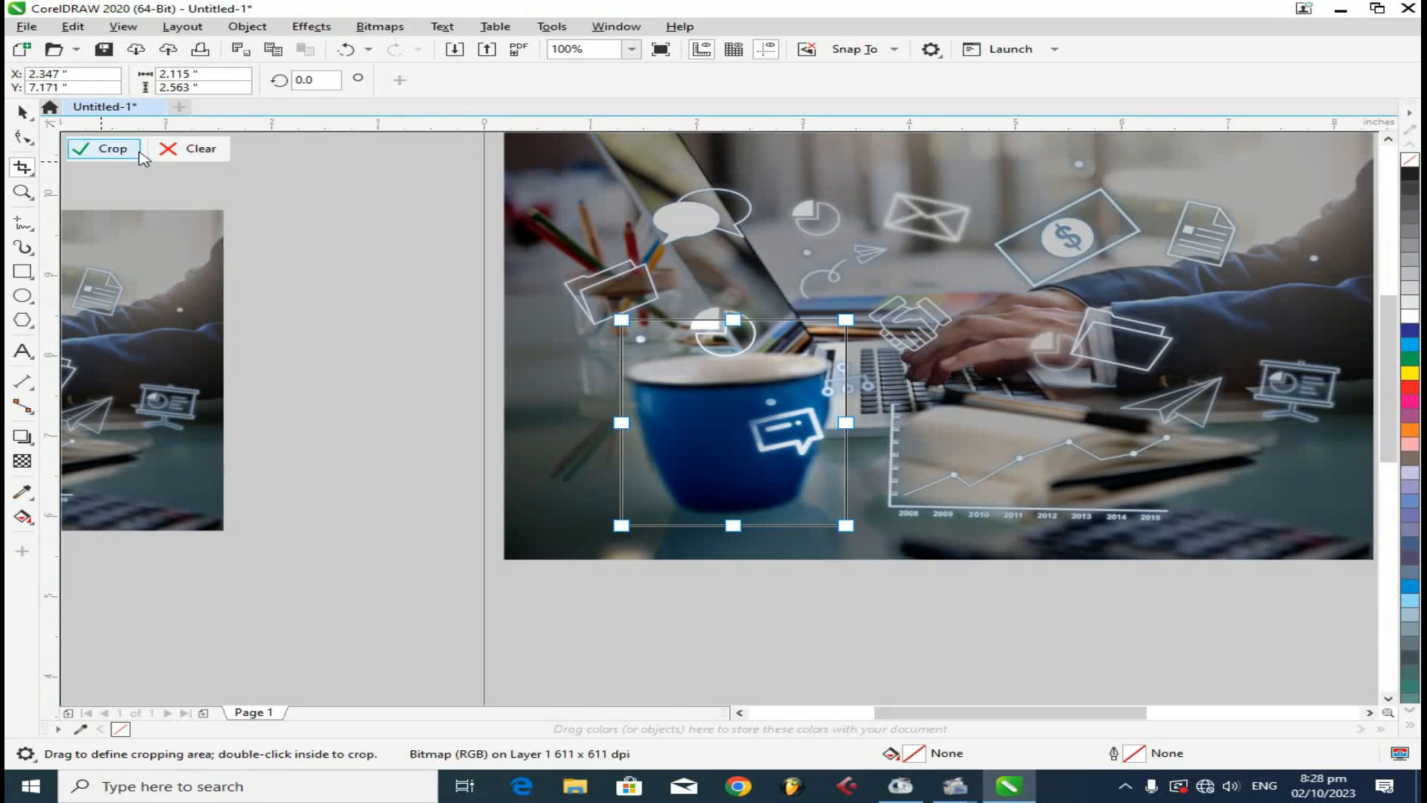
{"action": "left_click", "coordinate": [173, 152]}
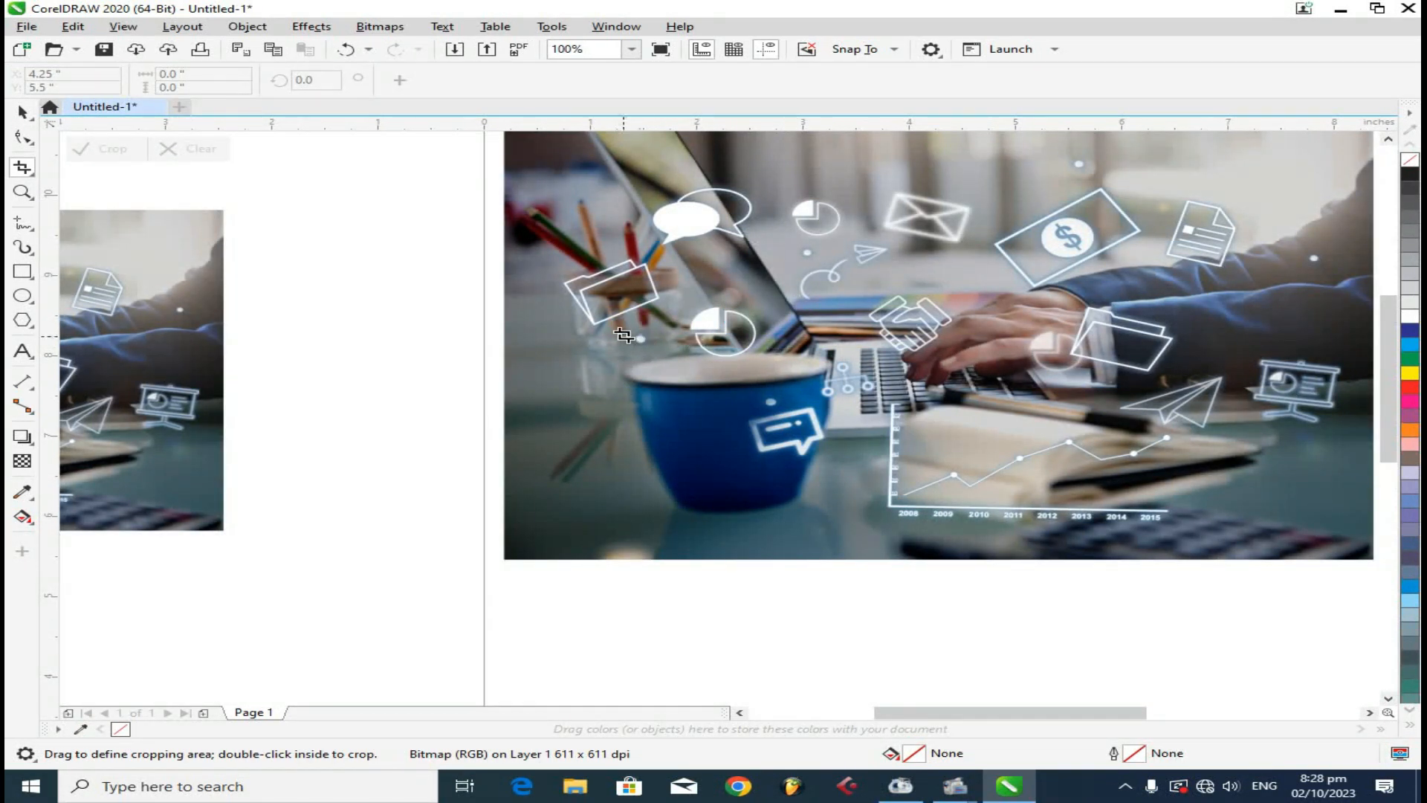
{"action": "left_click_drag", "start_coordinate": [620, 325], "coordinate": [851, 535]}
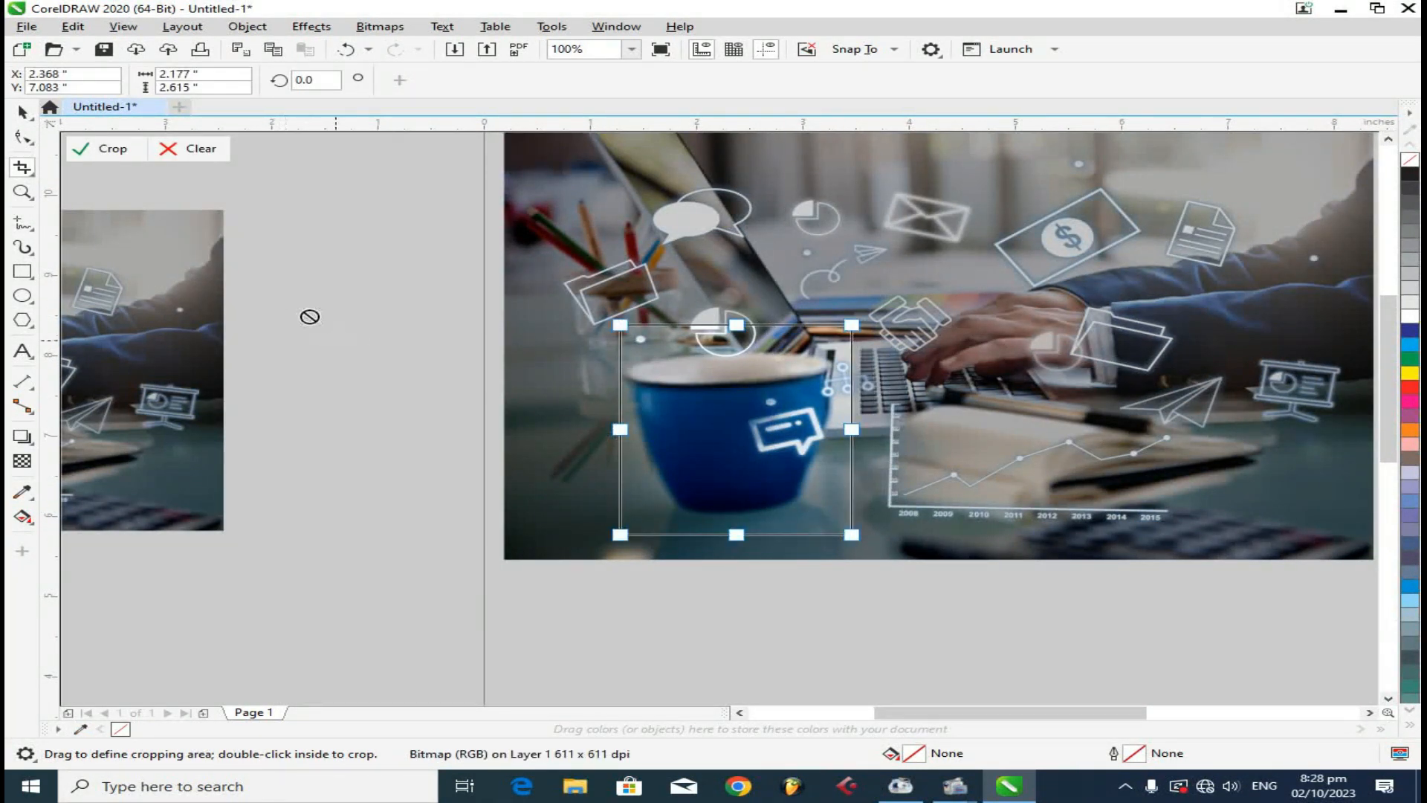
{"action": "left_click", "coordinate": [115, 155]}
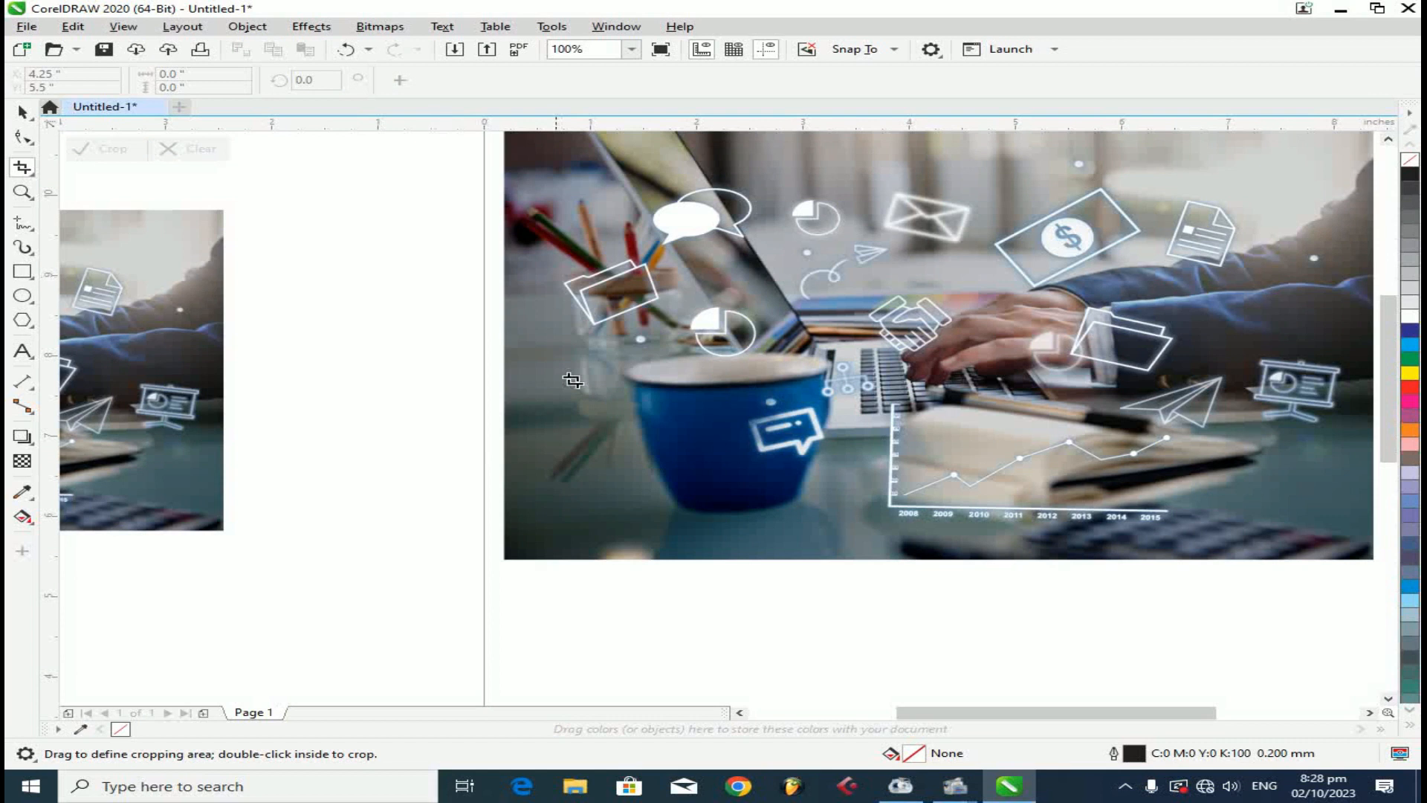
Step: Crop the artwork with nothing selected, using an area about 2.58 × 2.84 in around the blue cup
{"action": "left_click_drag", "start_coordinate": [590, 303], "coordinate": [865, 532]}
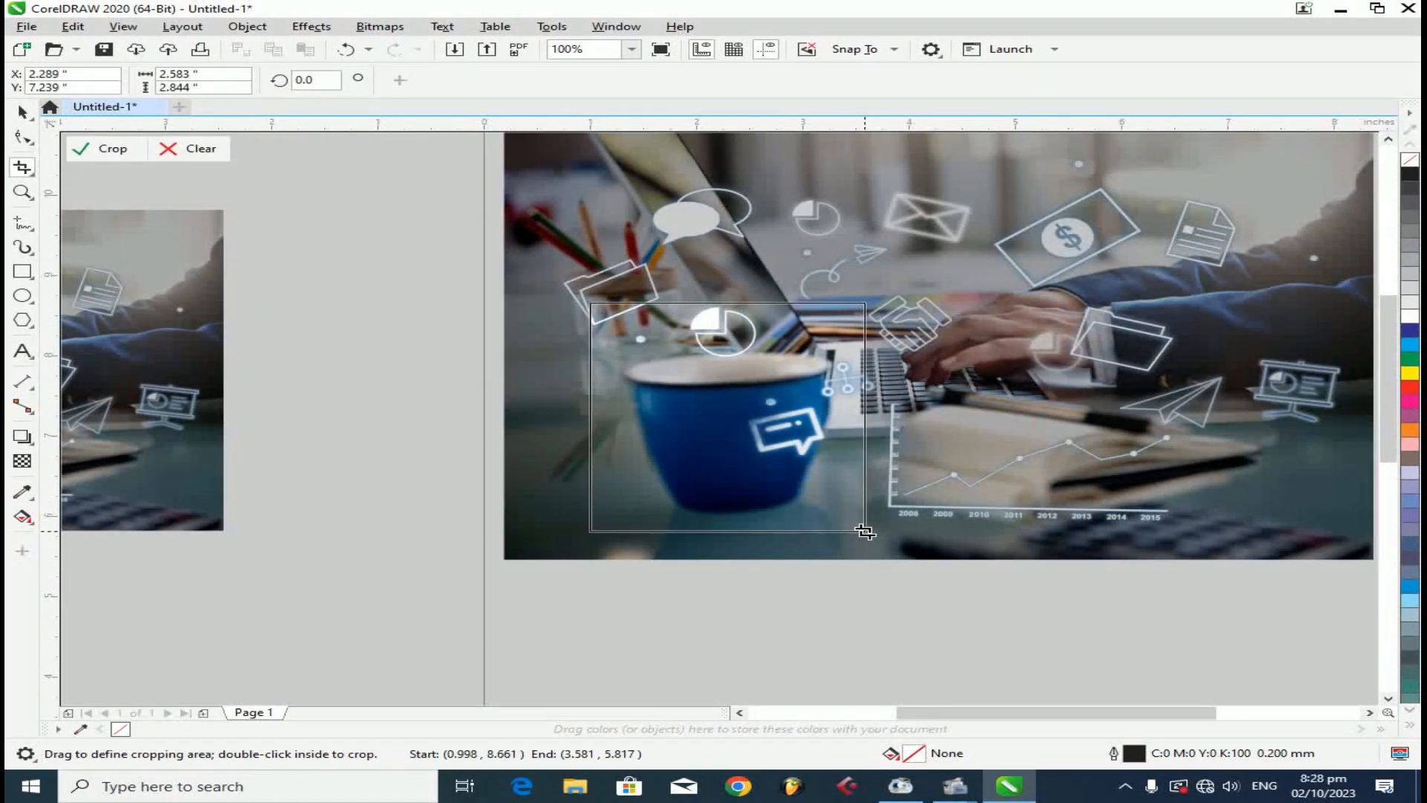
{"action": "left_click", "coordinate": [111, 151]}
{"action": "scroll", "coordinate": [543, 332], "scroll_direction": "down", "scroll_amount": 2}
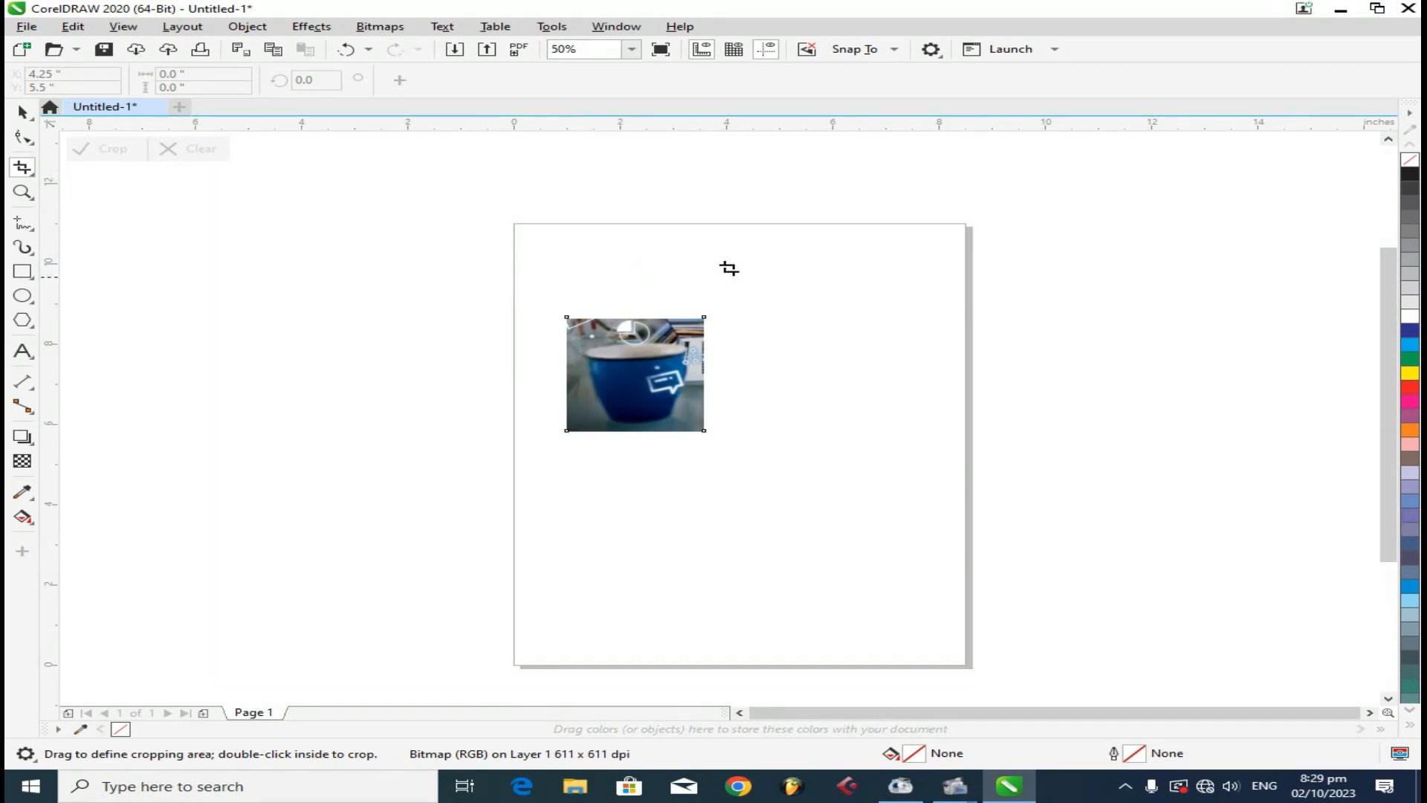
Step: Undo the crops around the blue cup
{"action": "left_click", "coordinate": [35, 119]}
{"action": "left_click", "coordinate": [16, 114]}
{"action": "key", "text": "ctrl+z"}
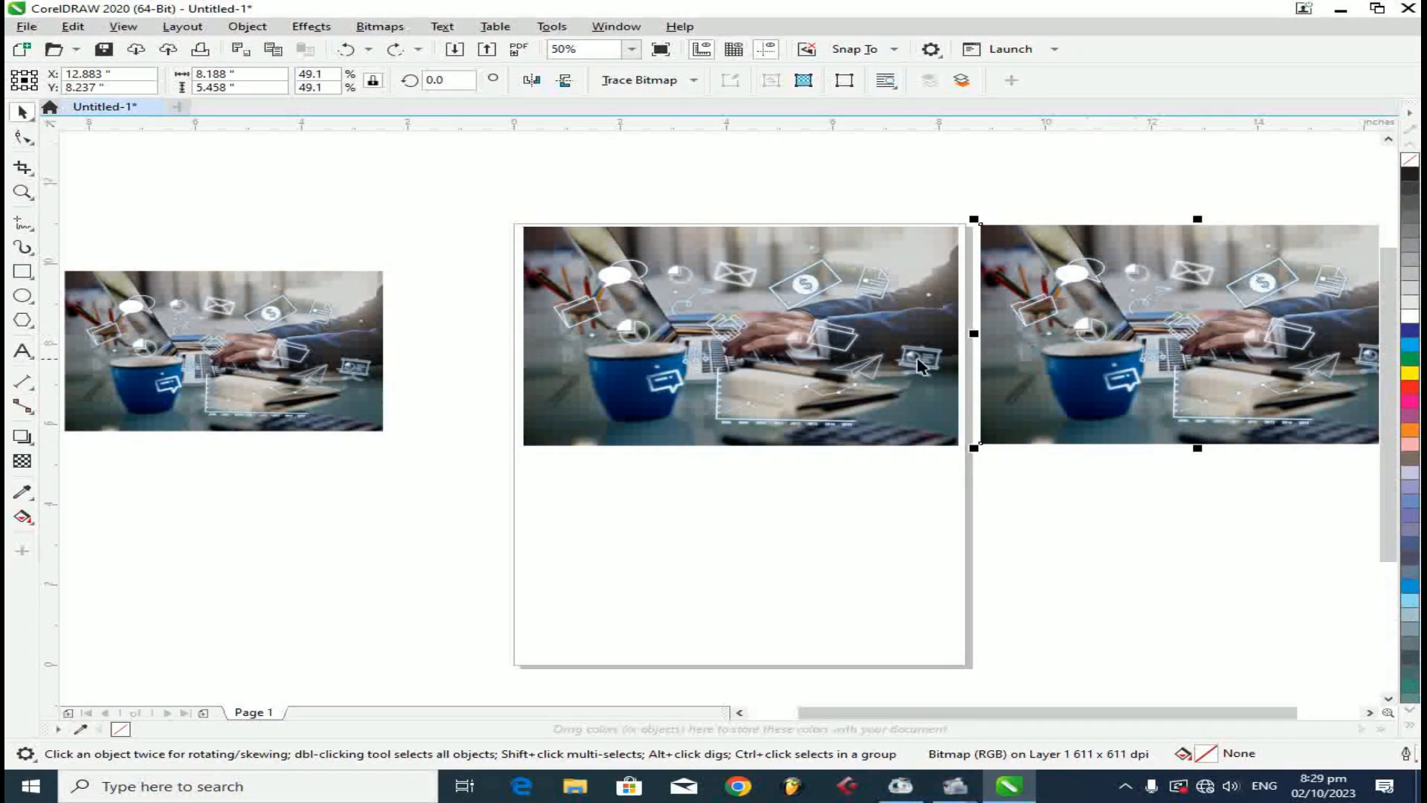
Step: Crop only the page's image with an area about 5.77 × 5.42 in spanning its right part and the neighbouring copy
{"action": "left_click", "coordinate": [672, 324]}
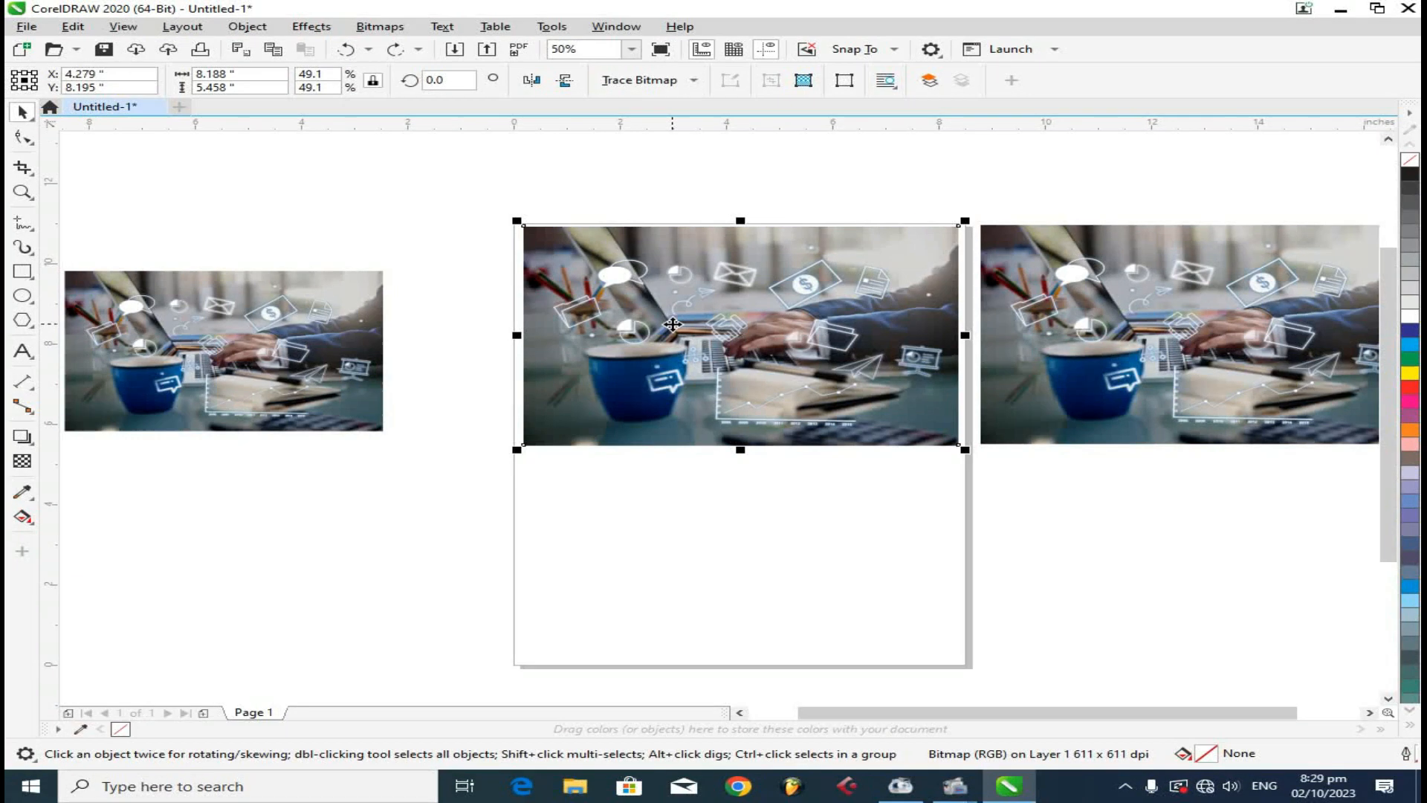
{"action": "left_click", "coordinate": [1017, 519]}
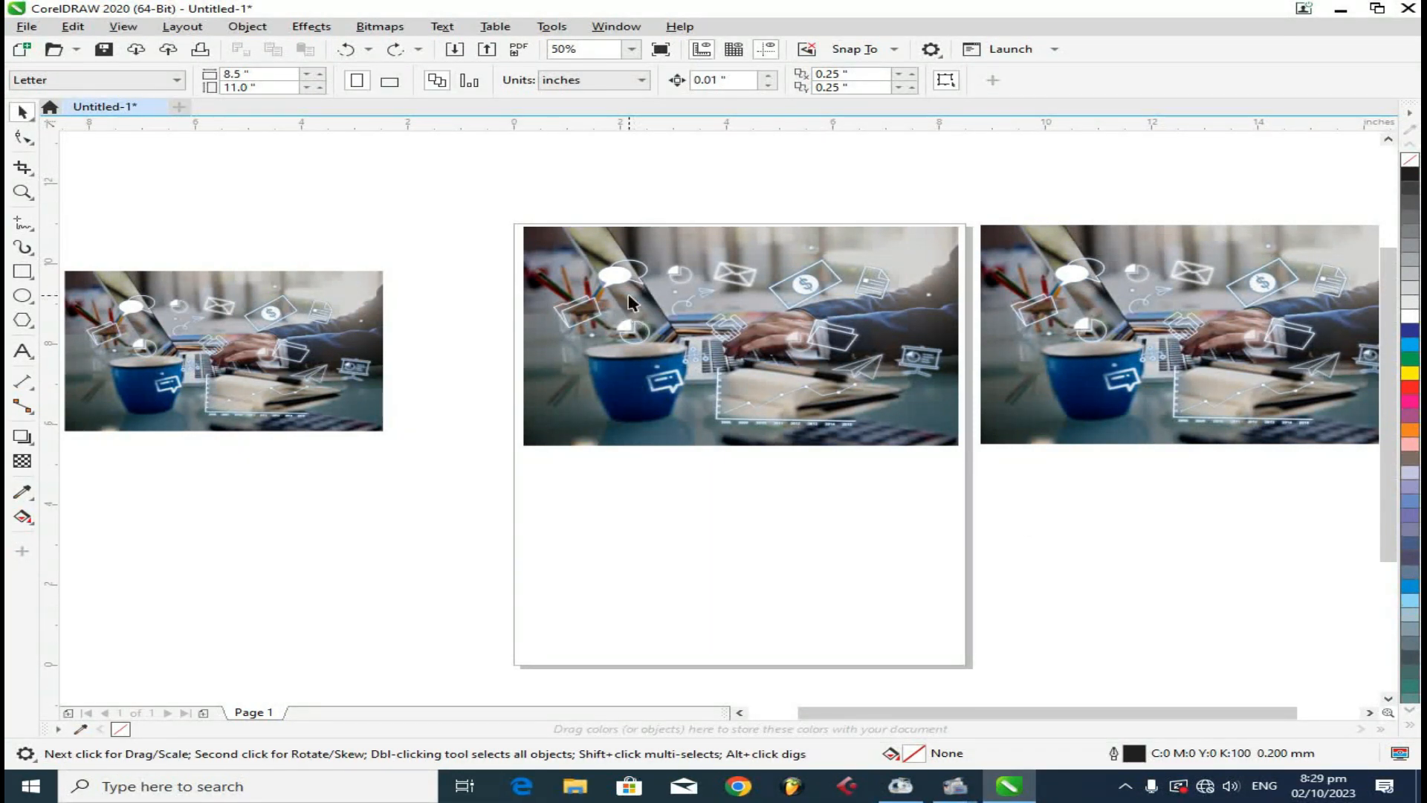
{"action": "left_click", "coordinate": [658, 309]}
{"action": "left_click", "coordinate": [22, 167]}
{"action": "left_click_drag", "start_coordinate": [863, 226], "coordinate": [1171, 444]}
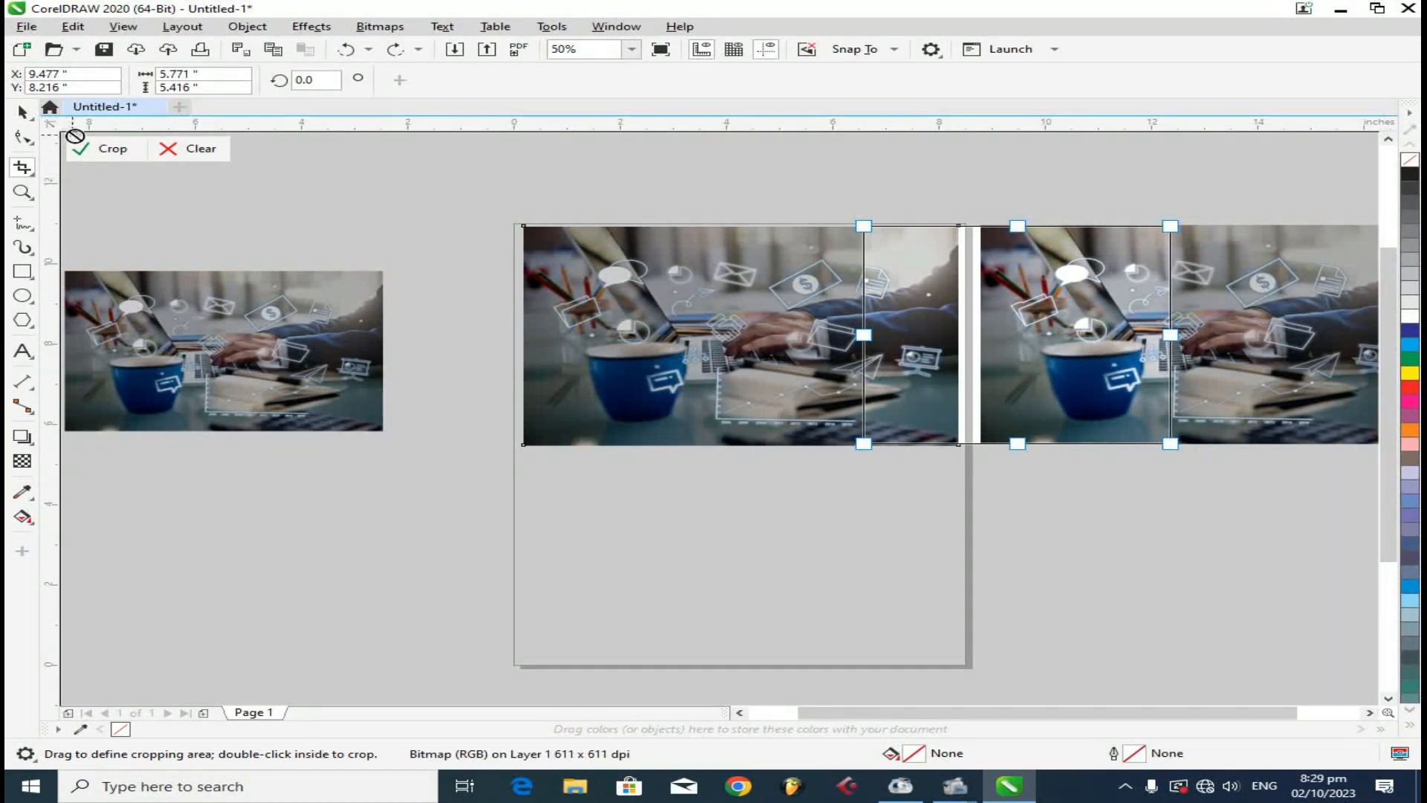
{"action": "left_click", "coordinate": [99, 151]}
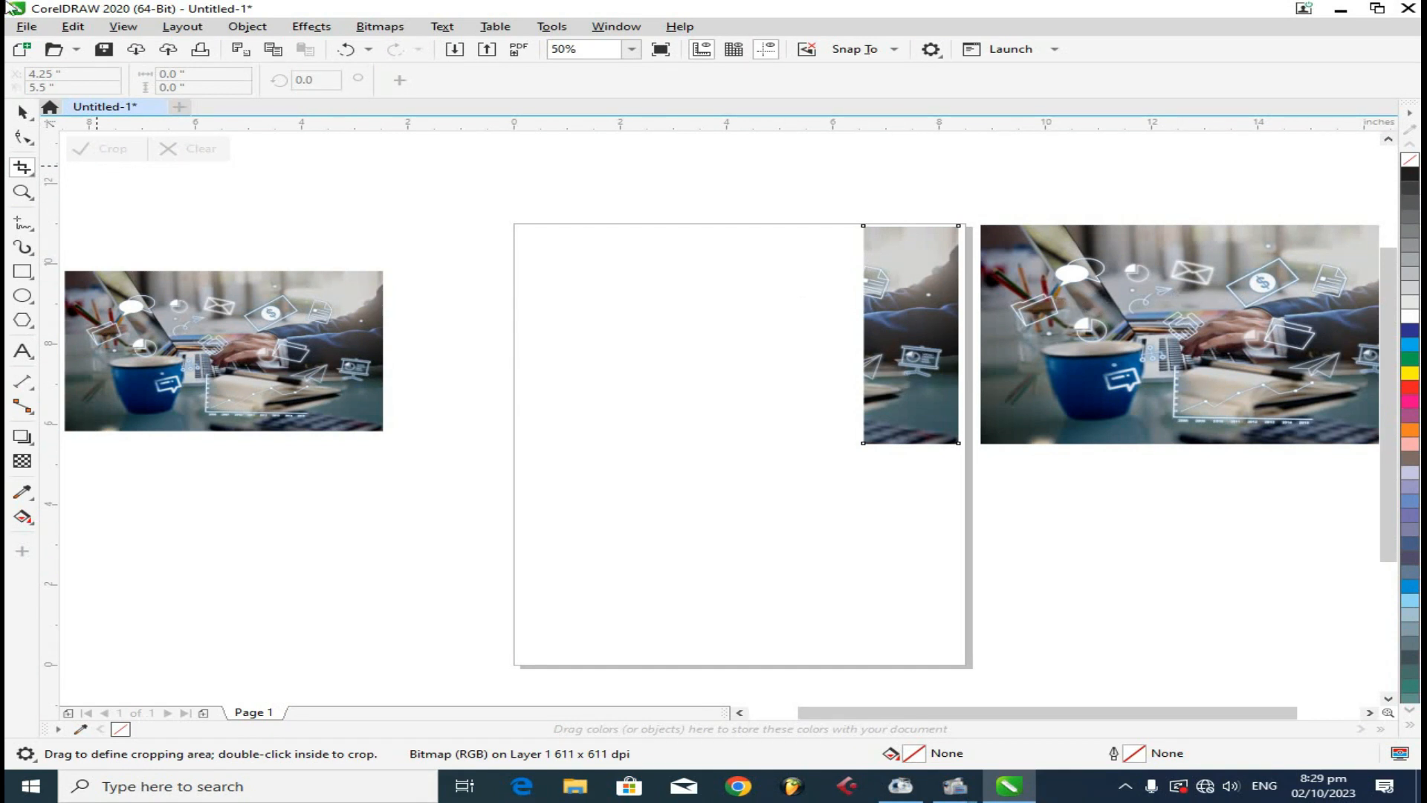
{"action": "left_click", "coordinate": [24, 111]}
{"action": "left_click", "coordinate": [1156, 372]}
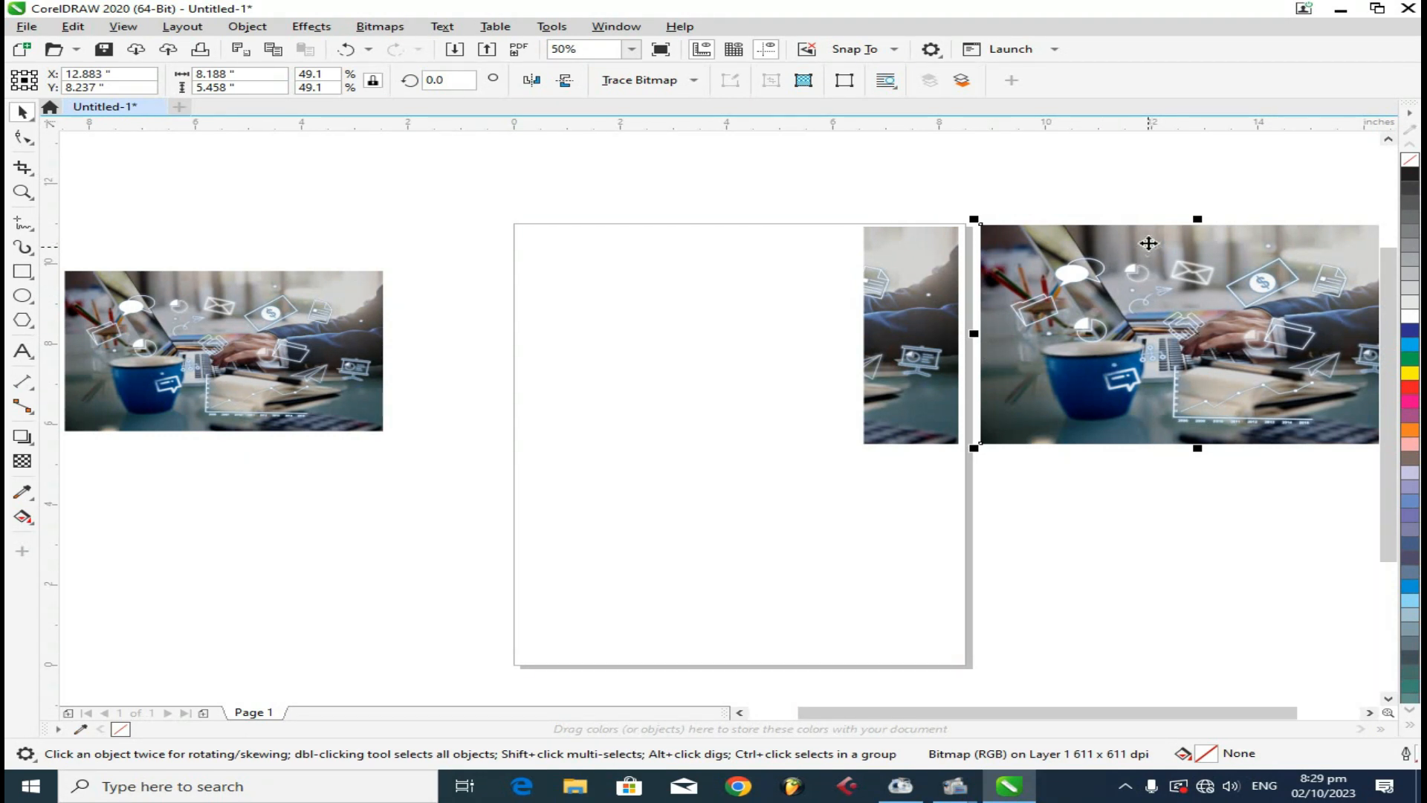
{"action": "left_click", "coordinate": [1118, 574]}
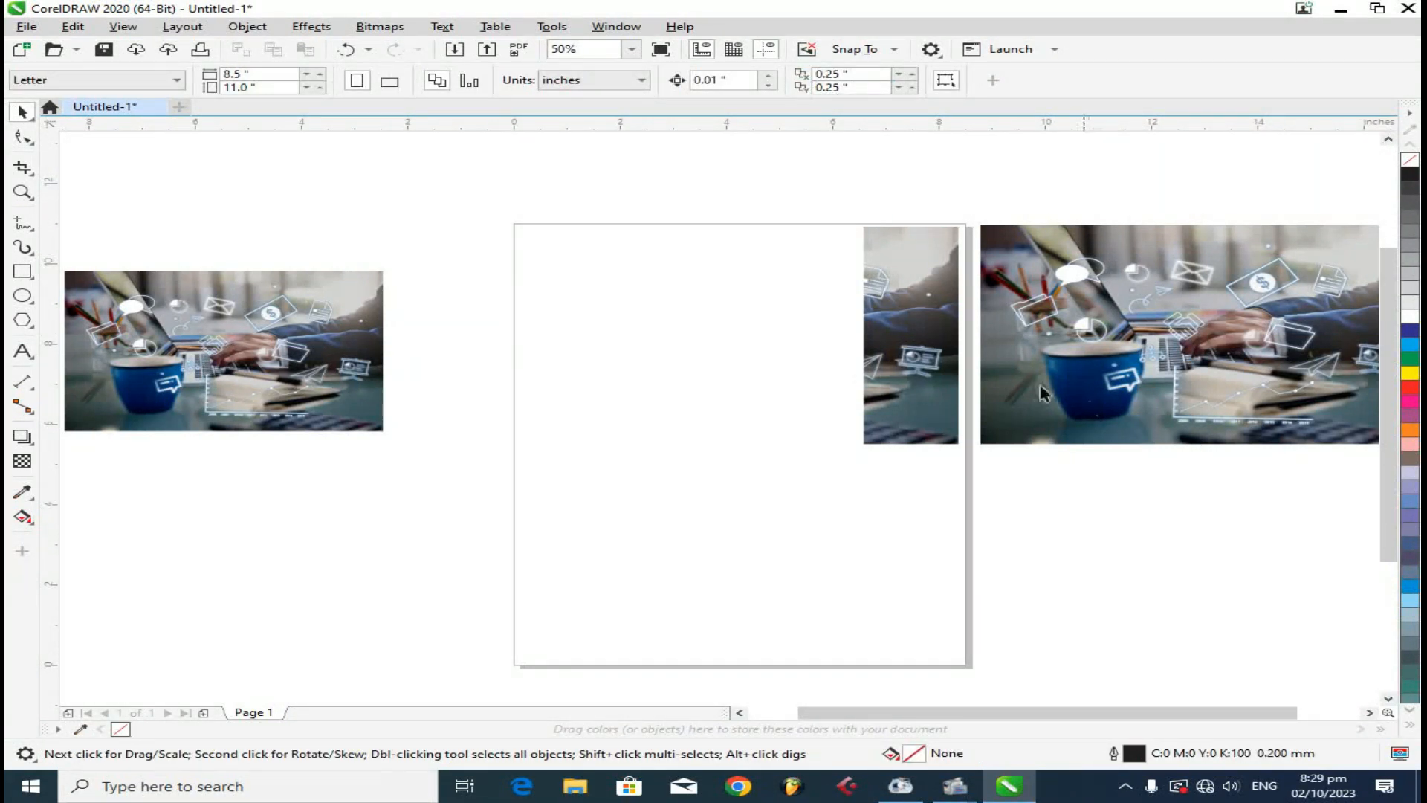
Step: Undo the last crop of the page's image and clear the selection
{"action": "left_click", "coordinate": [912, 344]}
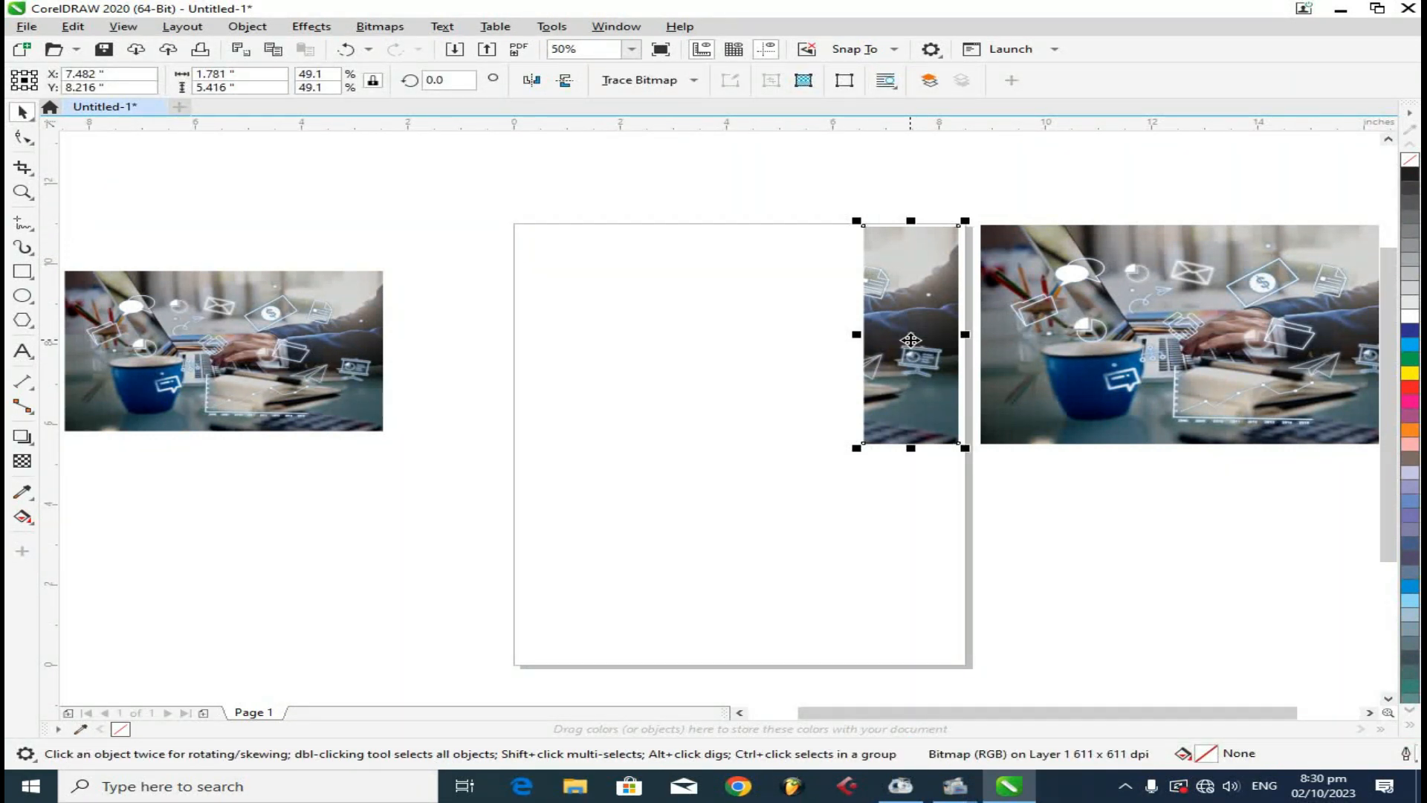
{"action": "key", "text": "ctrl+z"}
{"action": "scroll", "coordinate": [912, 340], "scroll_direction": "down", "scroll_amount": 1}
{"action": "left_click", "coordinate": [700, 250]}
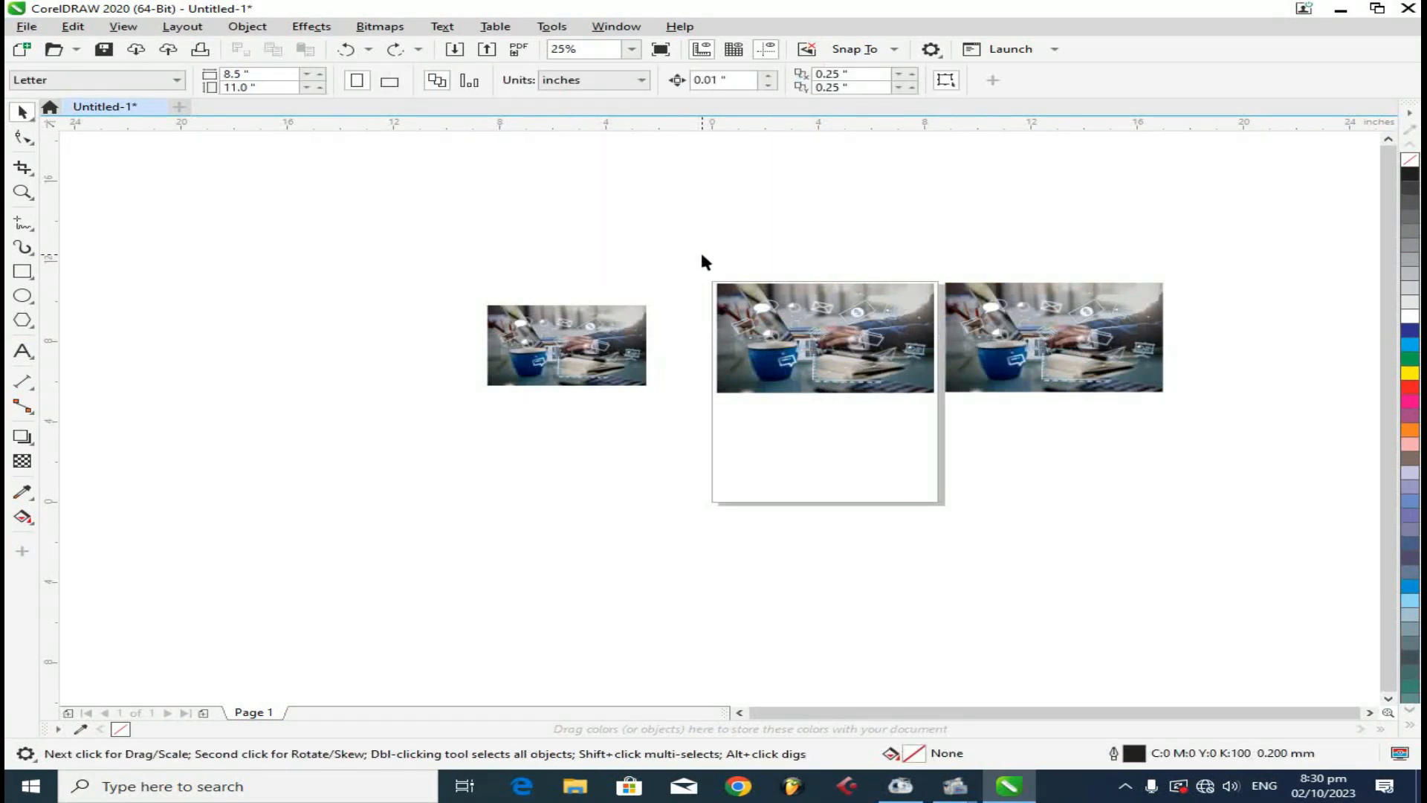
Step: Select both large images and crop them together with an area about 5.83 × 5.42 in spanning the gap between them
{"action": "left_click_drag", "start_coordinate": [1080, 459], "coordinate": [1262, 465]}
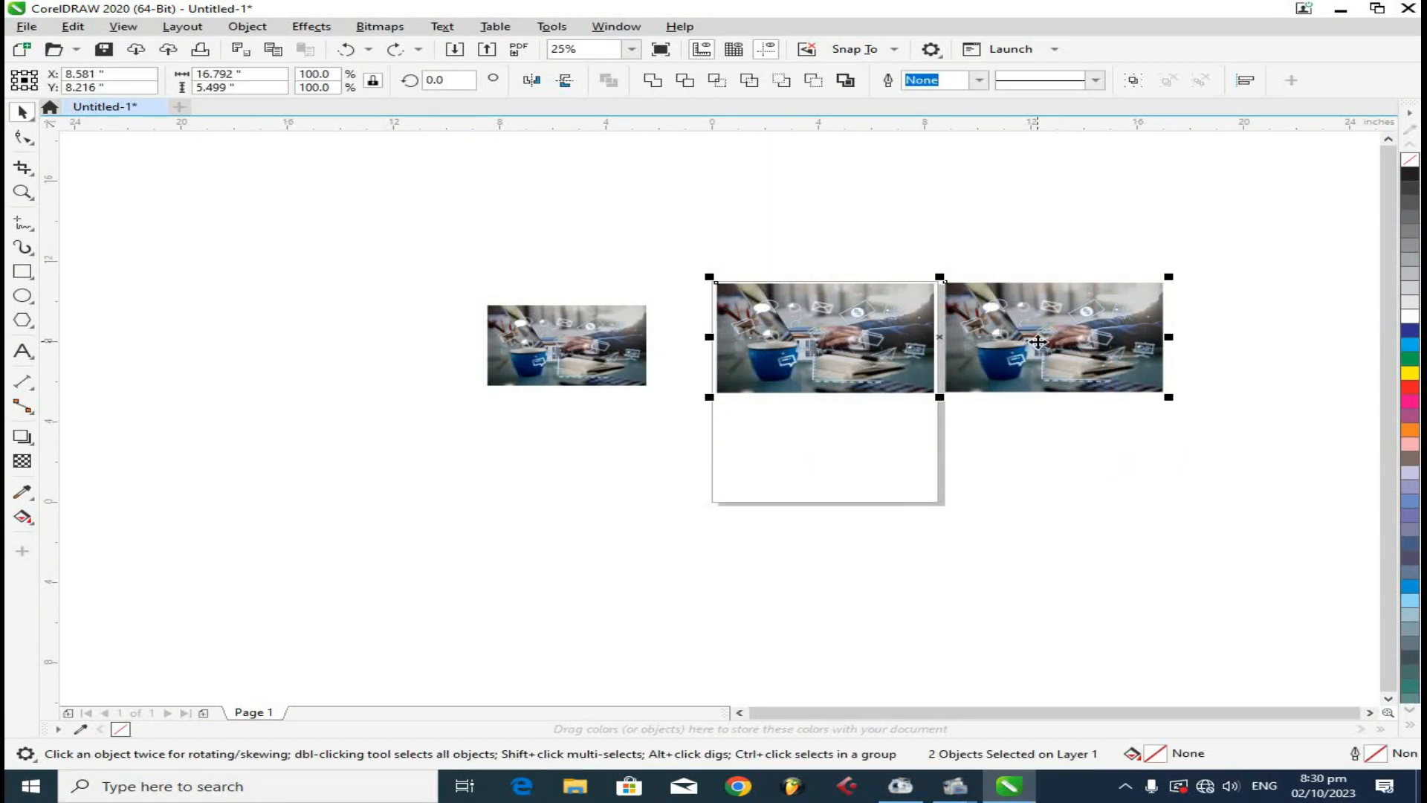
{"action": "scroll", "coordinate": [996, 316], "scroll_direction": "up", "scroll_amount": 1}
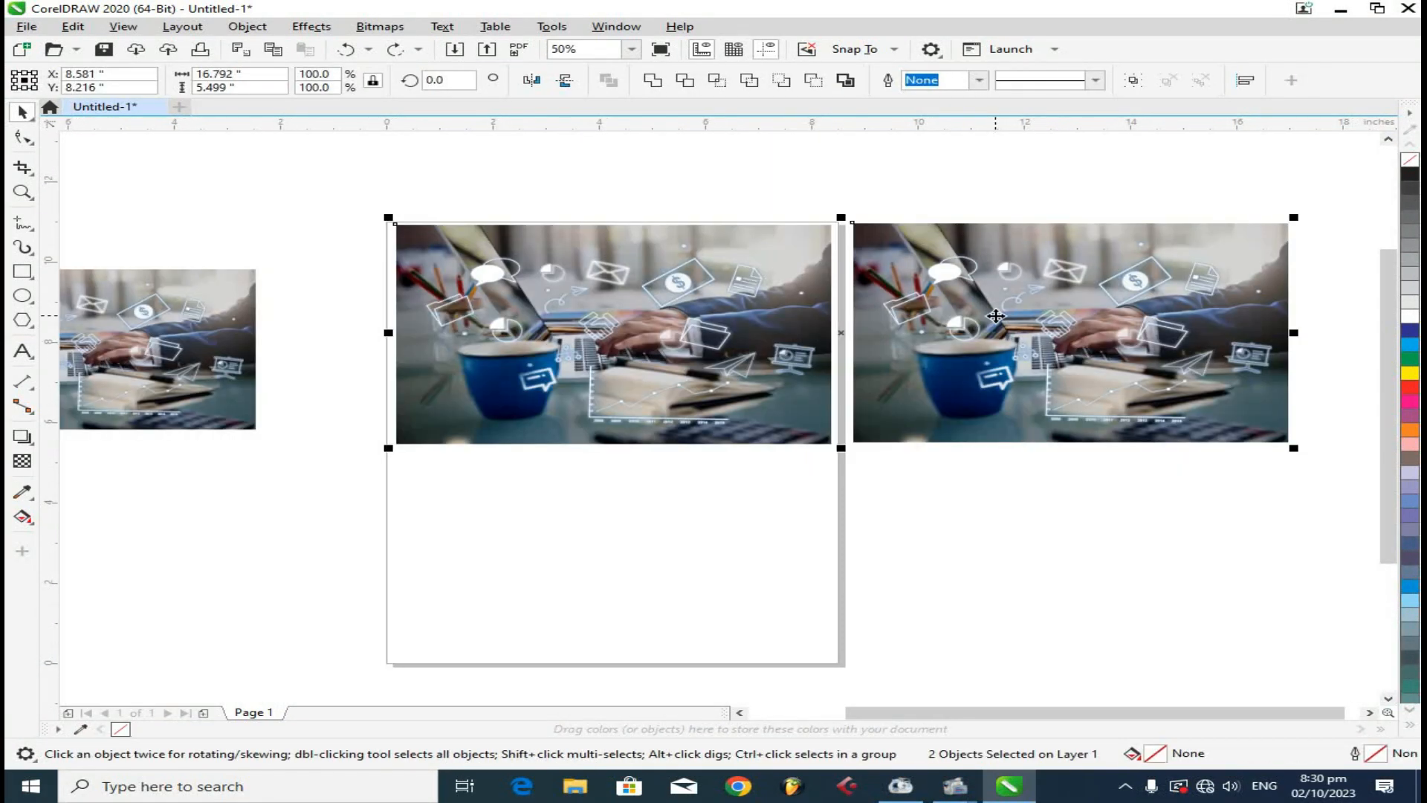
{"action": "left_click", "coordinate": [22, 166]}
{"action": "left_click_drag", "start_coordinate": [711, 226], "coordinate": [1020, 440]}
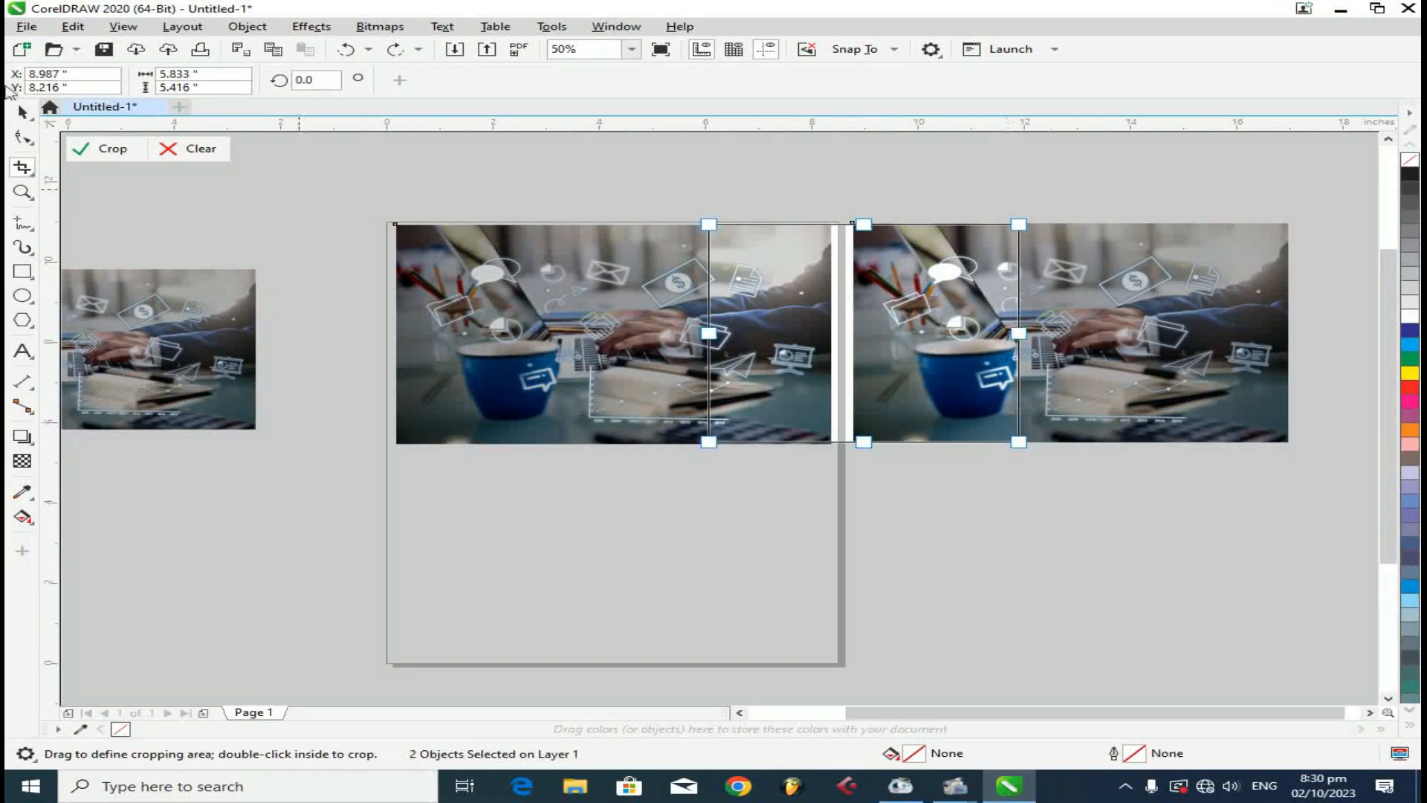
{"action": "left_click", "coordinate": [109, 148]}
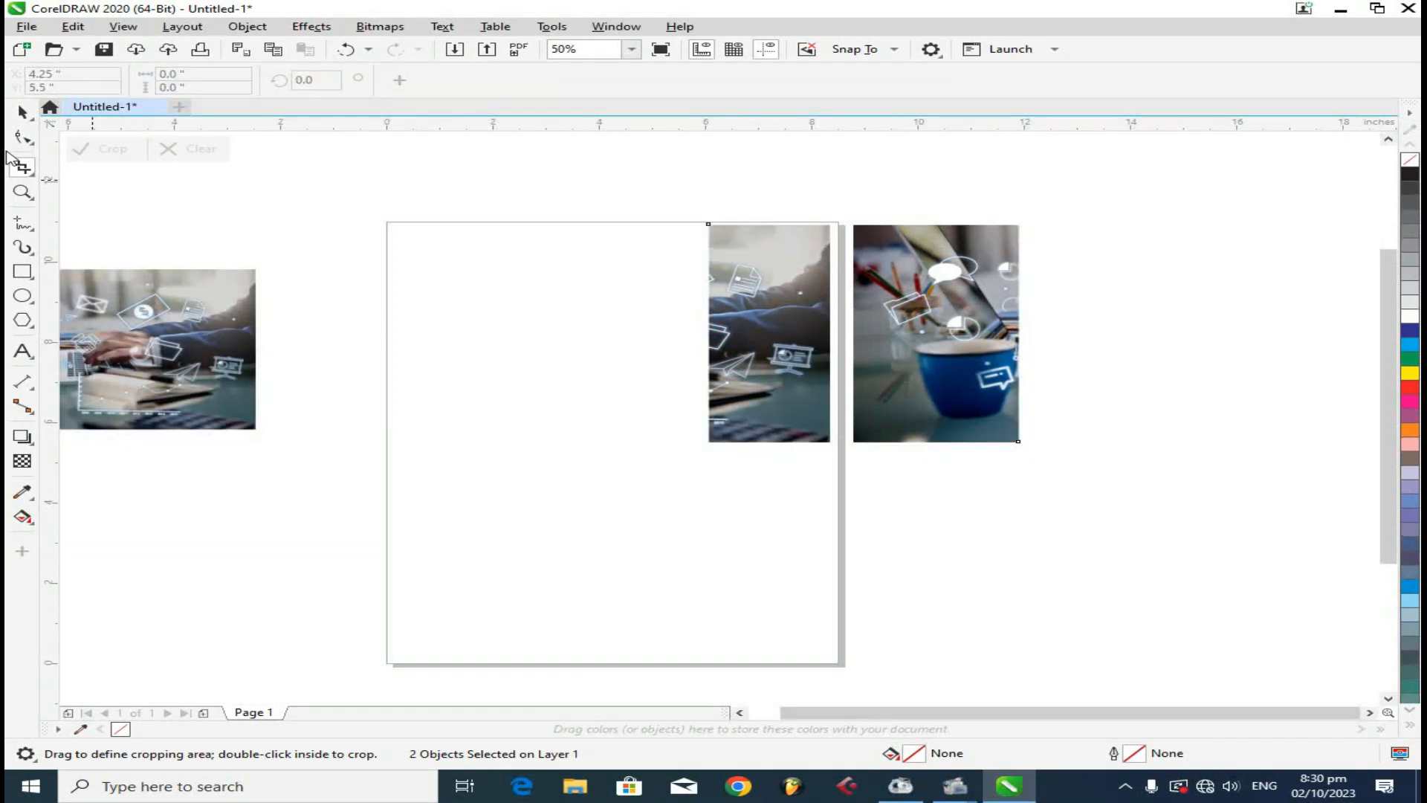
Step: Move the two cropped image pieces apart, away from the gap between them
{"action": "left_click", "coordinate": [22, 111]}
{"action": "left_click_drag", "start_coordinate": [937, 320], "coordinate": [1045, 320]}
{"action": "left_click_drag", "start_coordinate": [770, 312], "coordinate": [639, 325]}
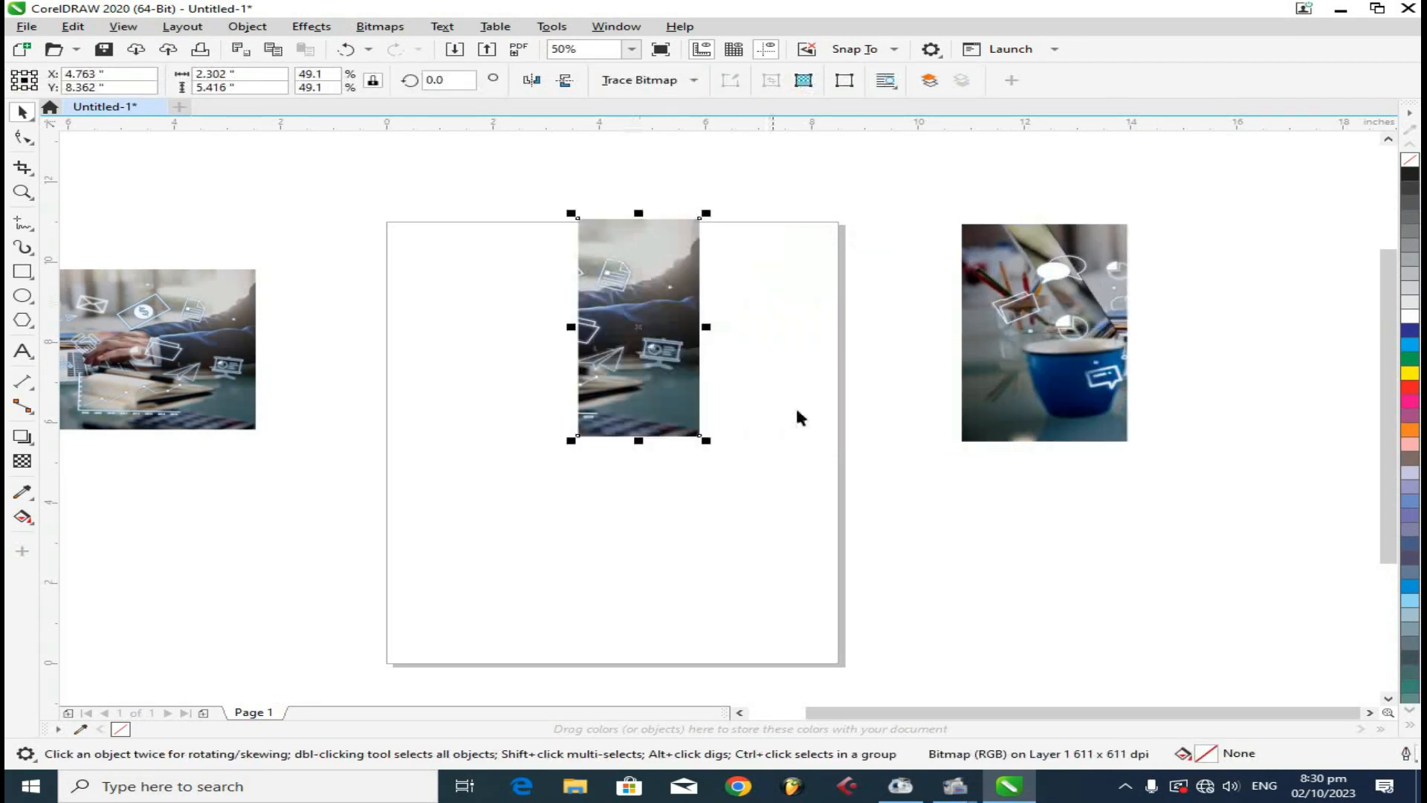
{"action": "mouse_move", "coordinate": [955, 786]}
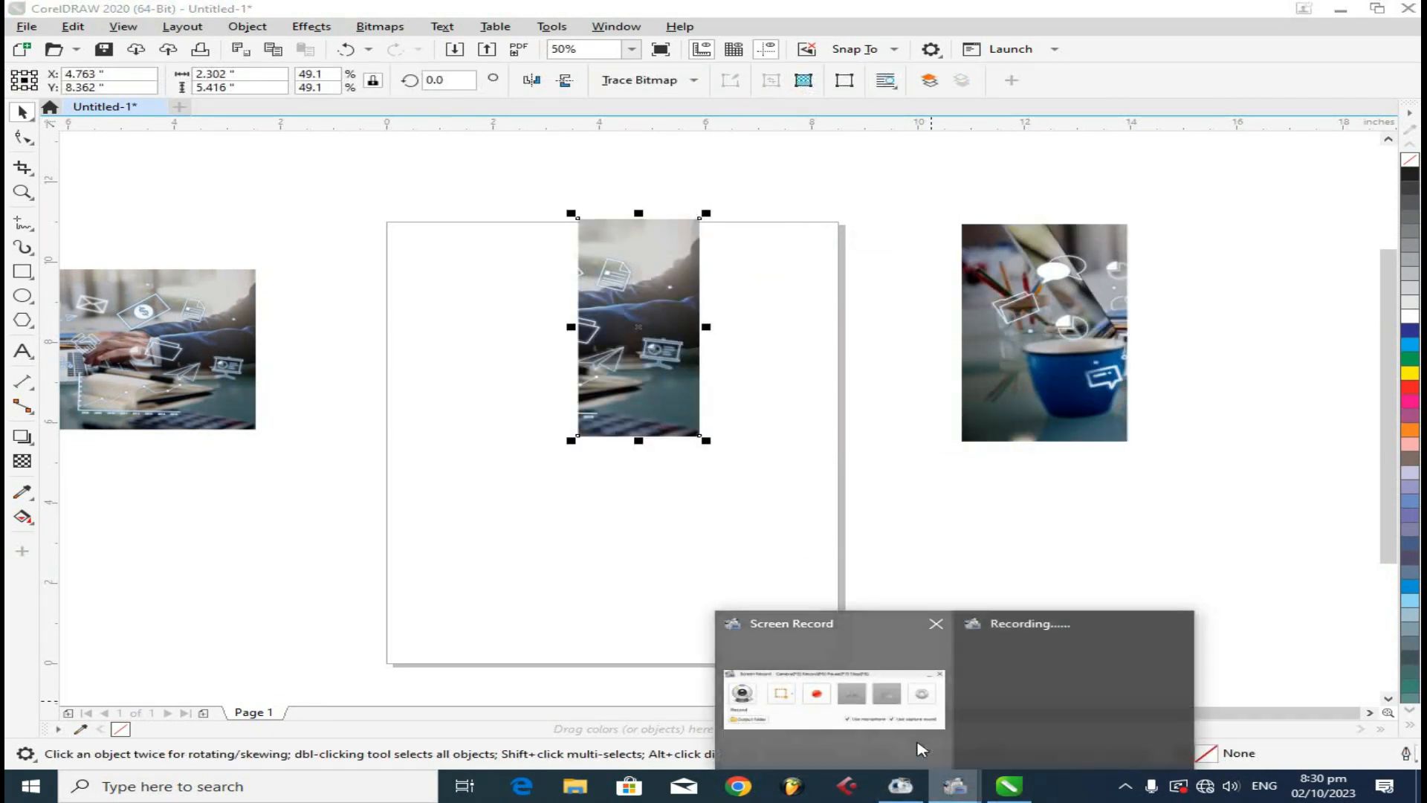
{"action": "left_click", "coordinate": [922, 750]}
{"action": "left_click", "coordinate": [745, 338]}
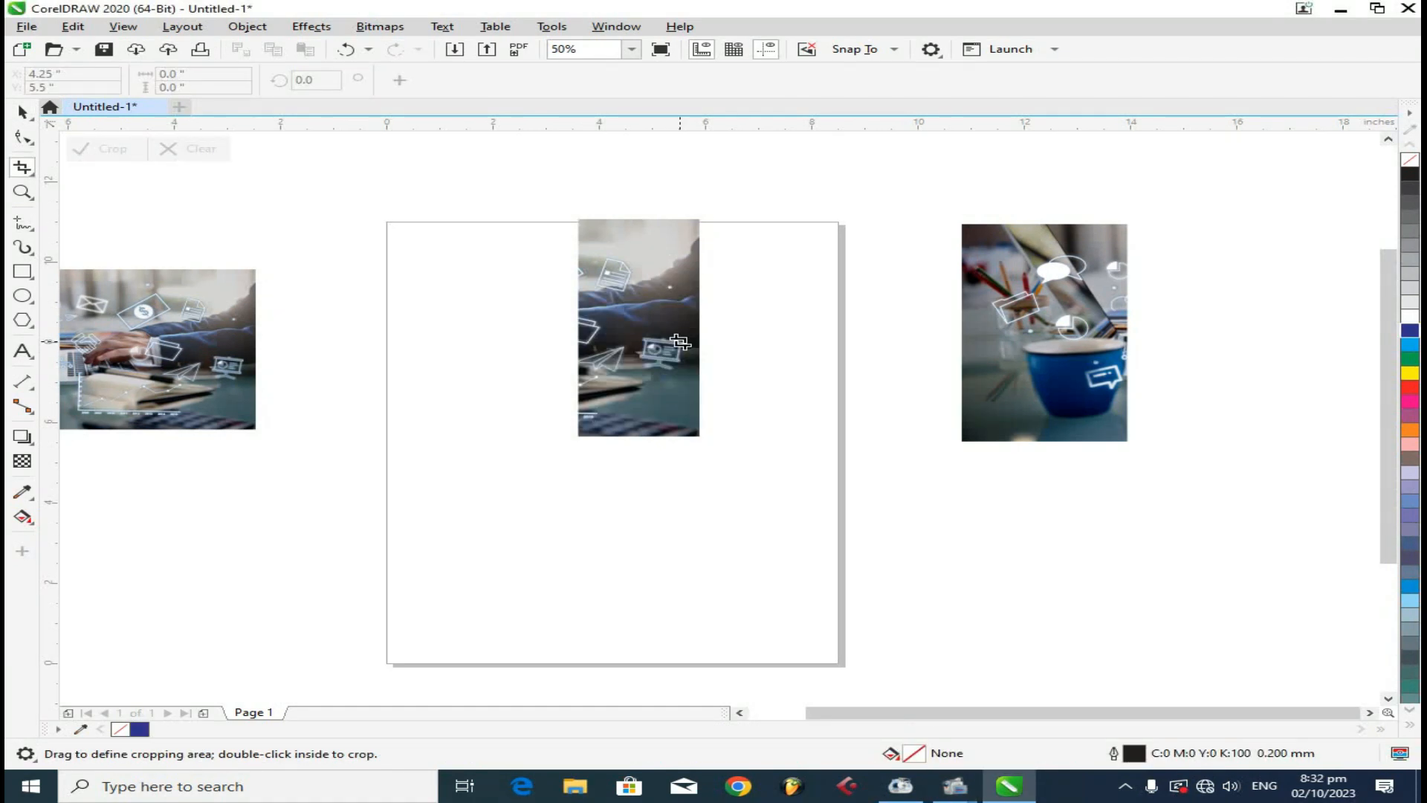
Step: Undo the piece moves and the joint crop of both large images, and clear the selection
{"action": "key", "text": "ctrl+z"}
{"action": "key", "text": "ctrl+z"}
{"action": "key", "text": "ctrl+z"}
{"action": "key", "text": "ctrl+z"}
{"action": "key", "text": "ctrl+z"}
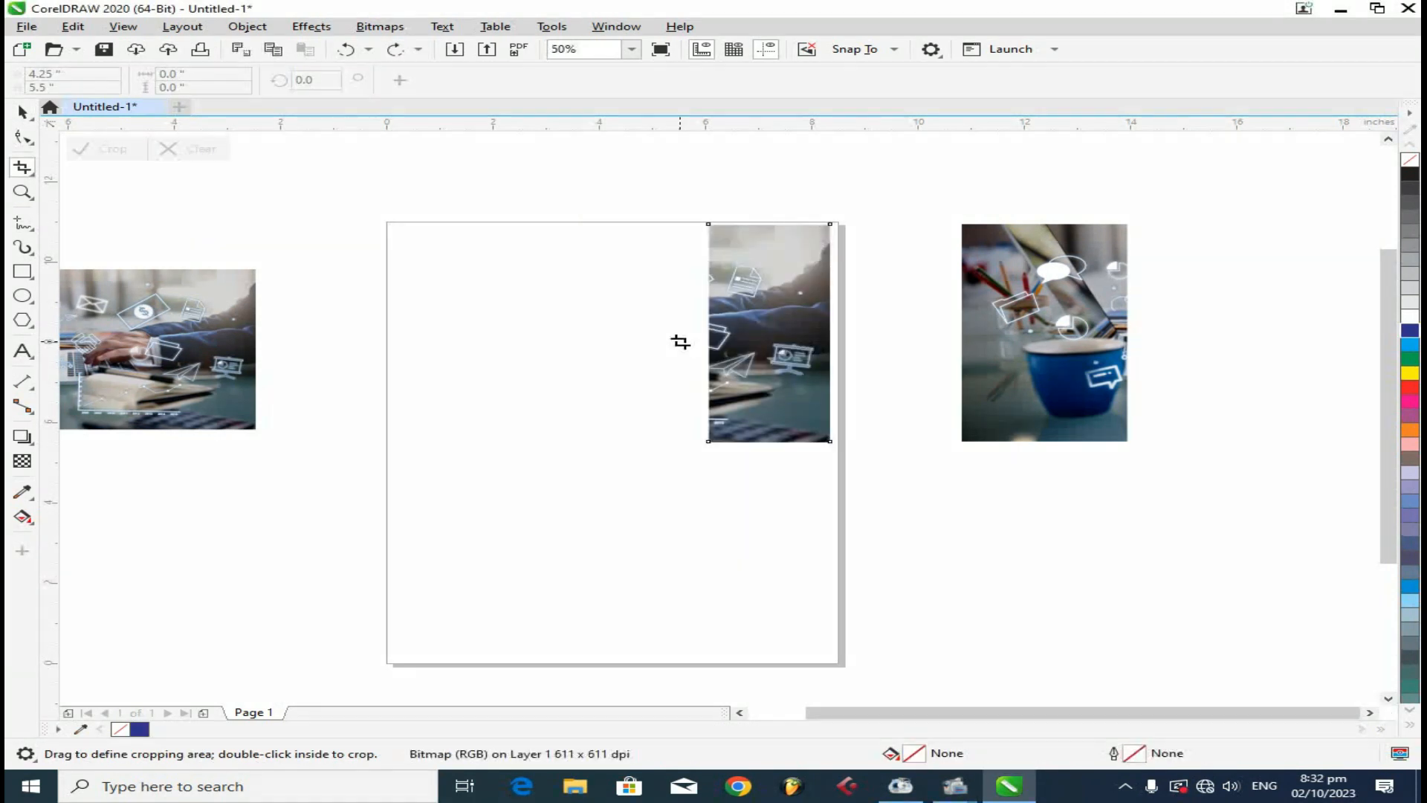
{"action": "key", "text": "ctrl+z"}
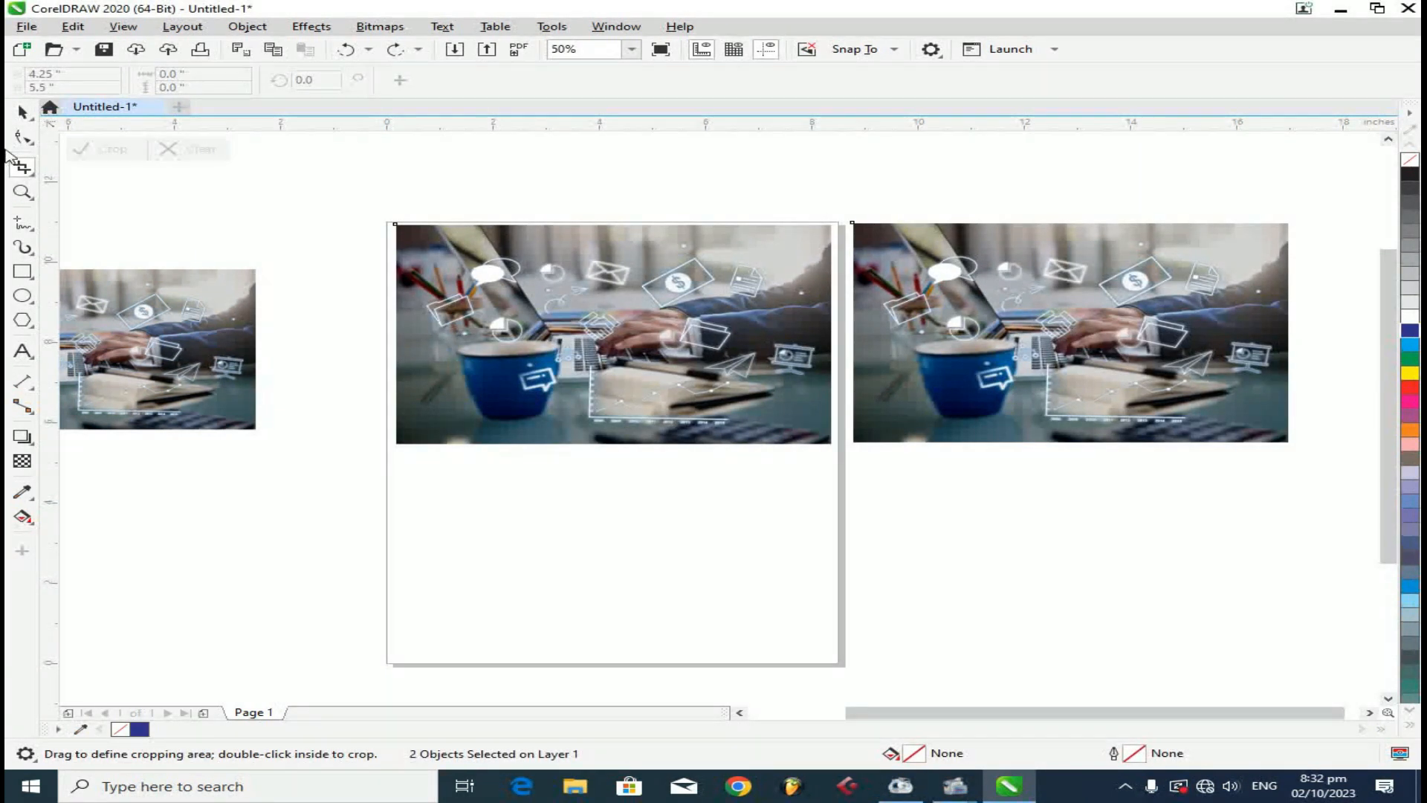
{"action": "left_click", "coordinate": [20, 113]}
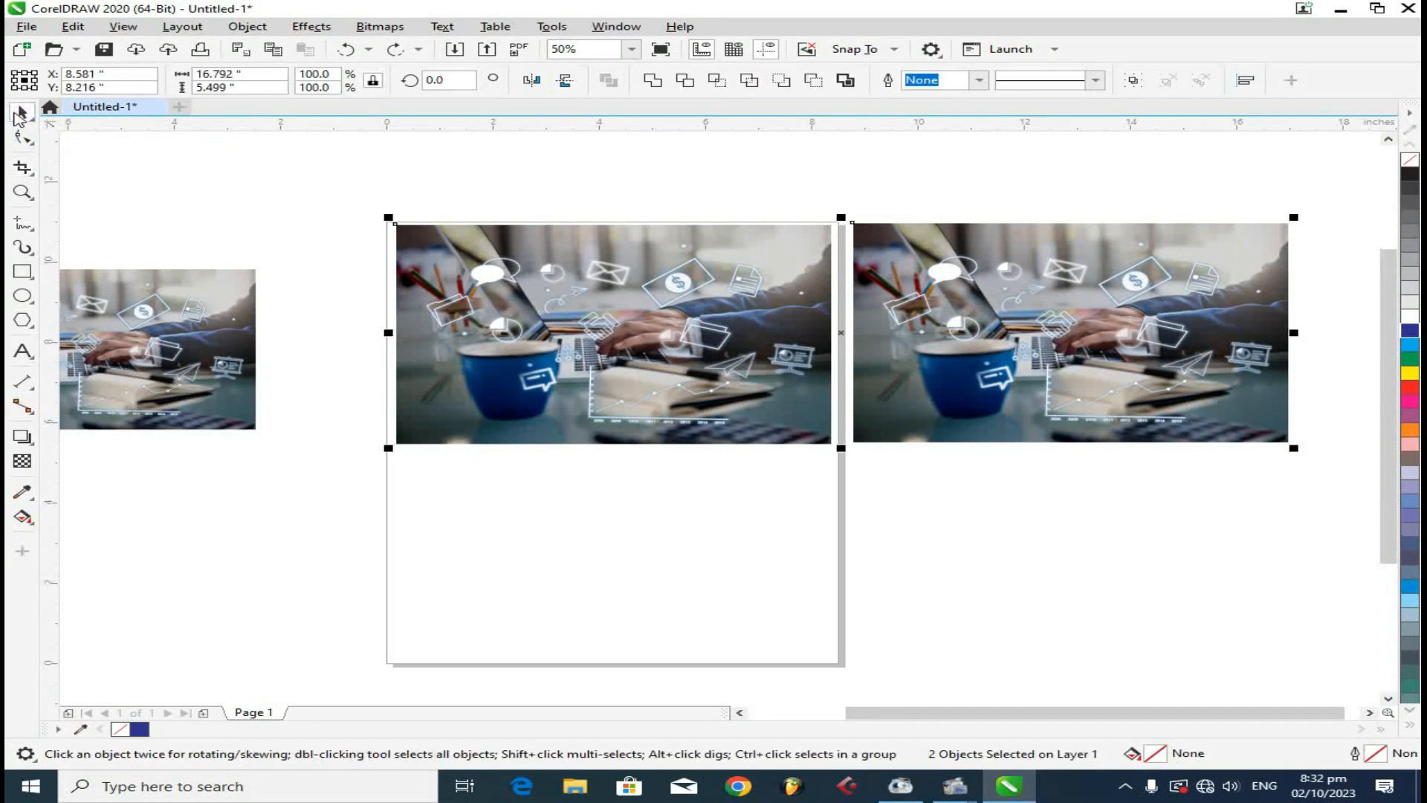
{"action": "left_click", "coordinate": [449, 146]}
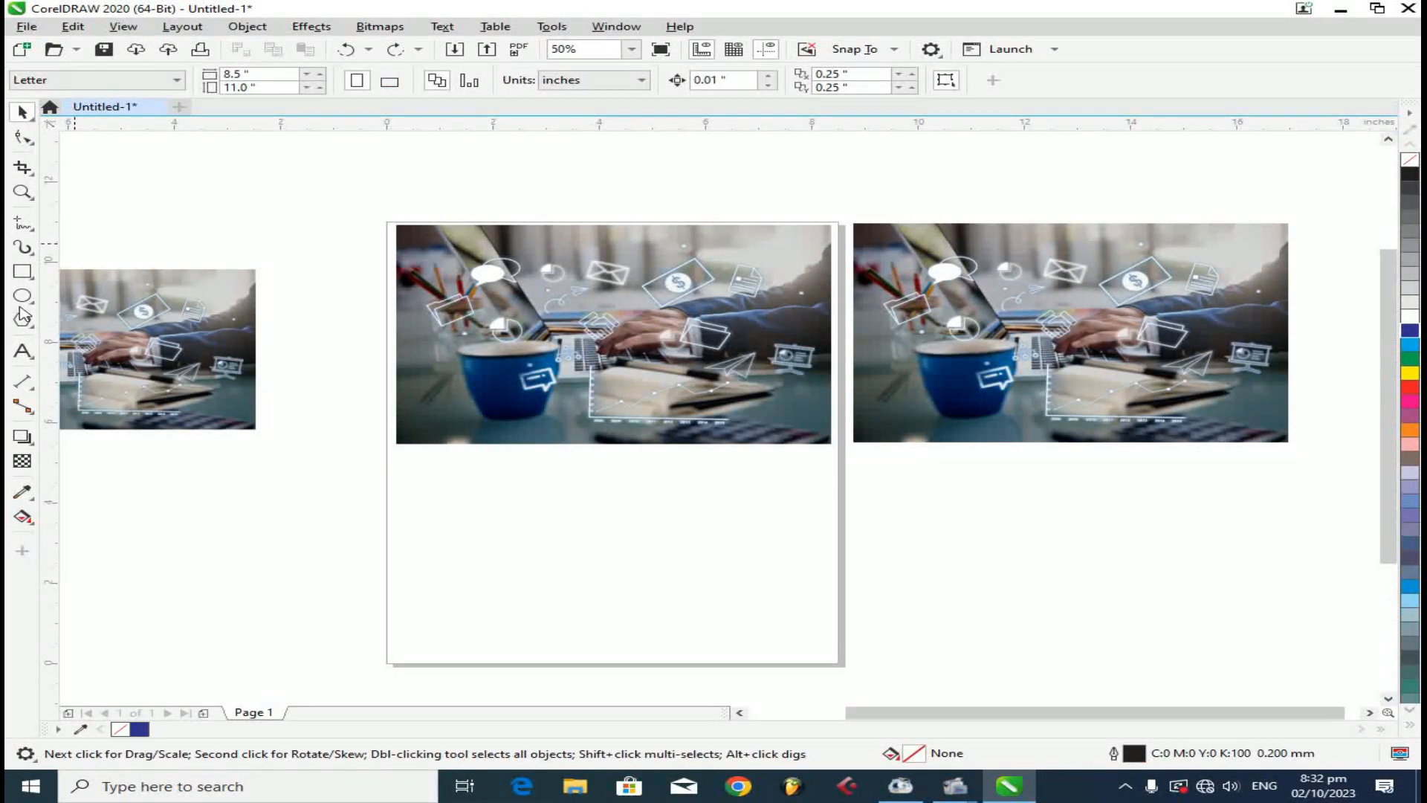
Step: Add the artistic text "Graphics" below the page's image and enlarge it to about 79 pt near the image's left edge
{"action": "left_click", "coordinate": [23, 351]}
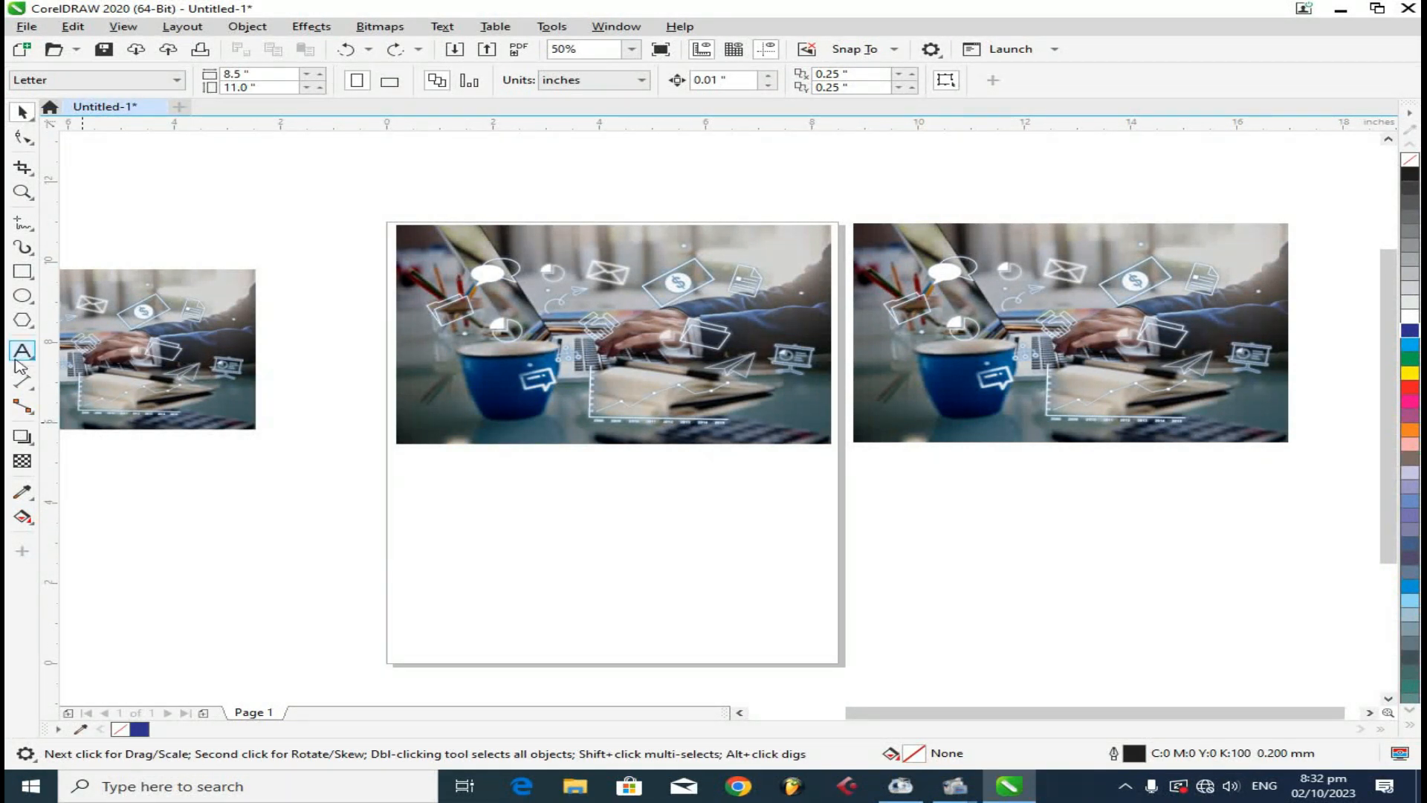
{"action": "left_click", "coordinate": [502, 472]}
{"action": "type", "text": "Graphics"}
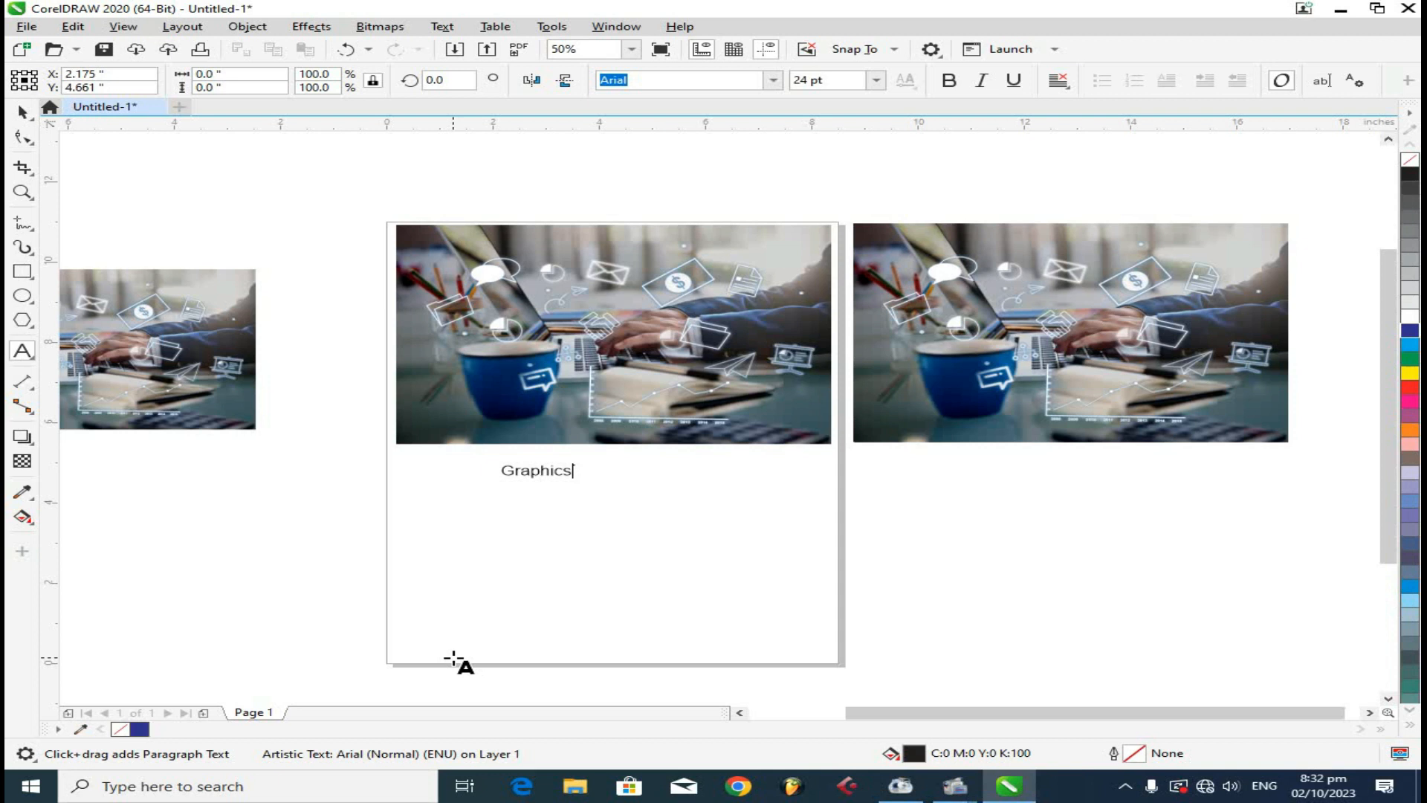
{"action": "key", "text": "Escape"}
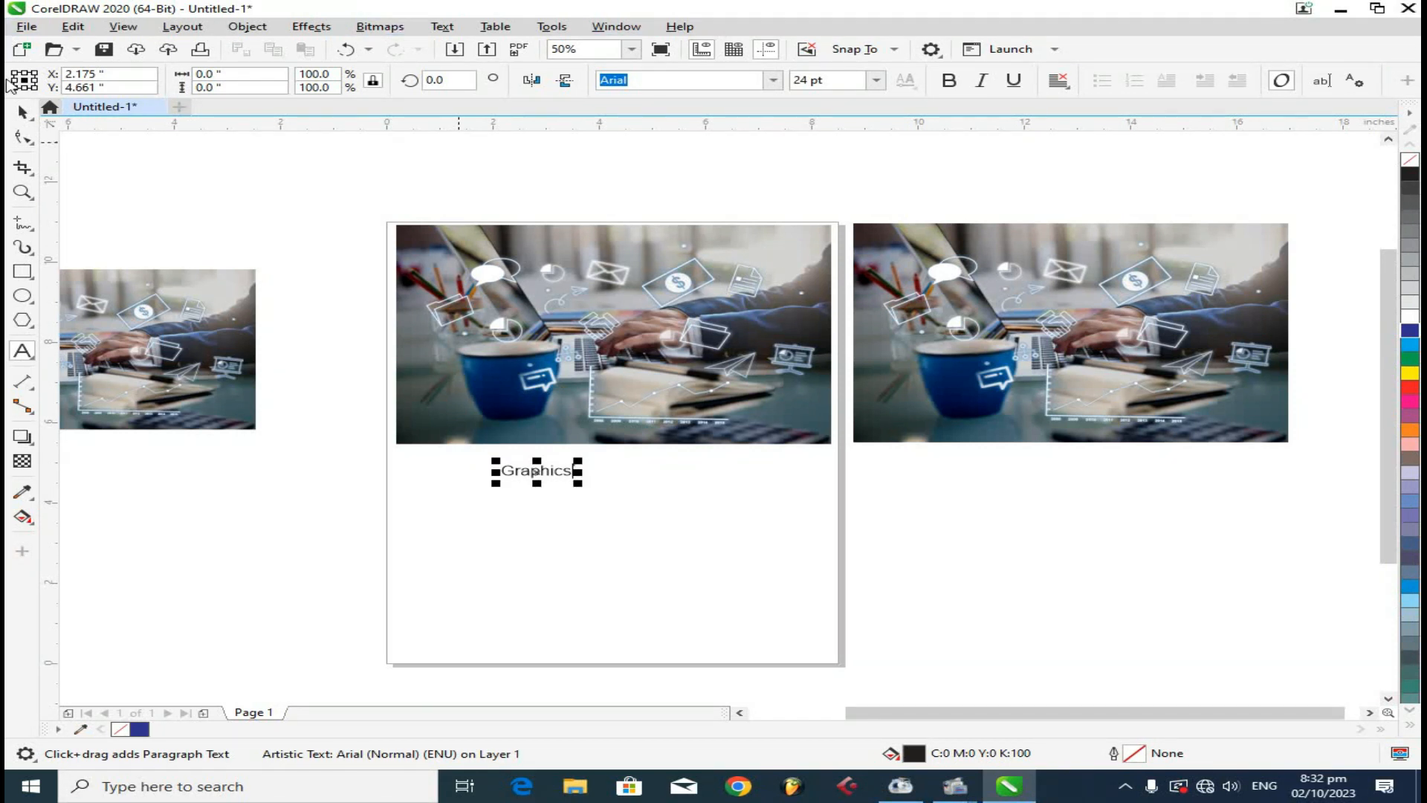
{"action": "left_click", "coordinate": [23, 112]}
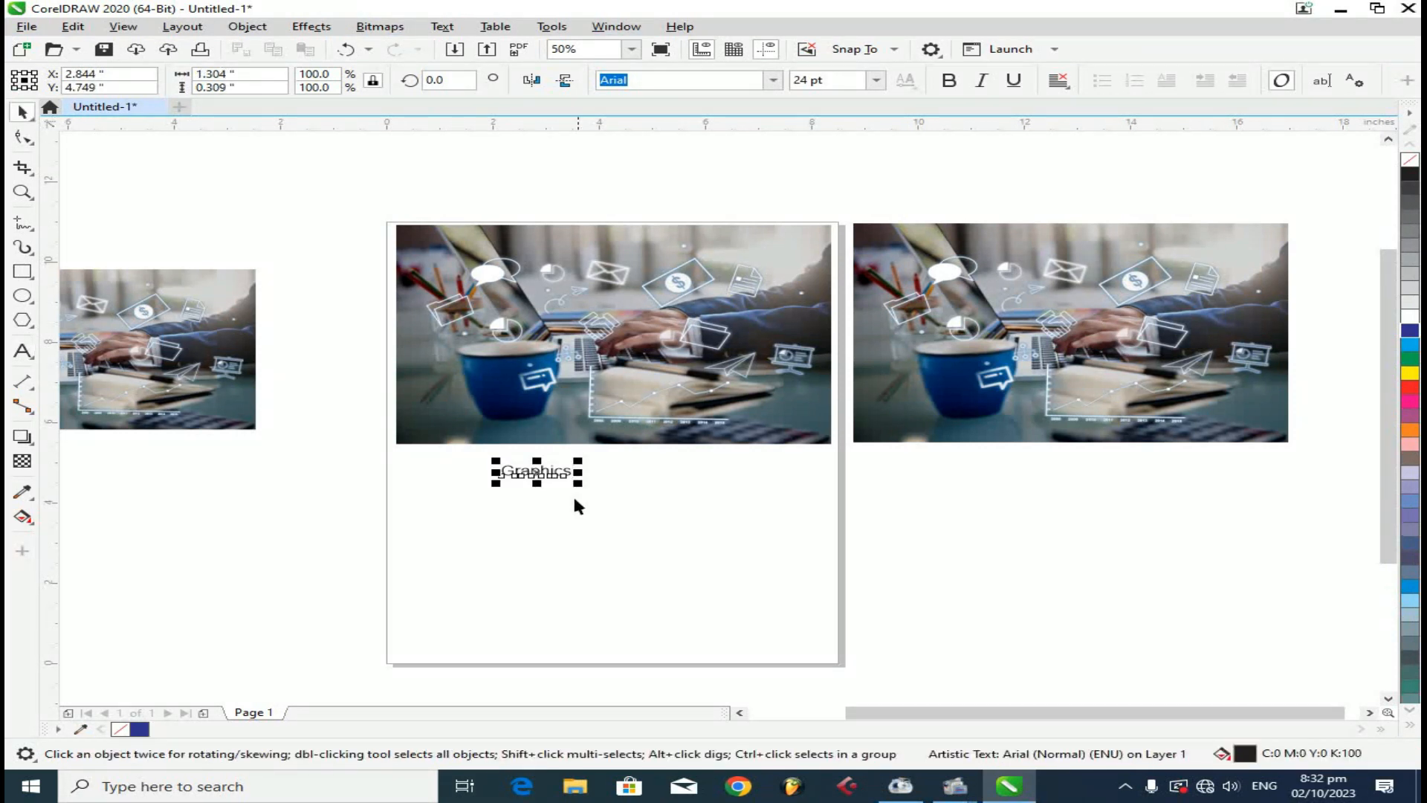
{"action": "left_click_drag", "start_coordinate": [584, 483], "coordinate": [743, 548]}
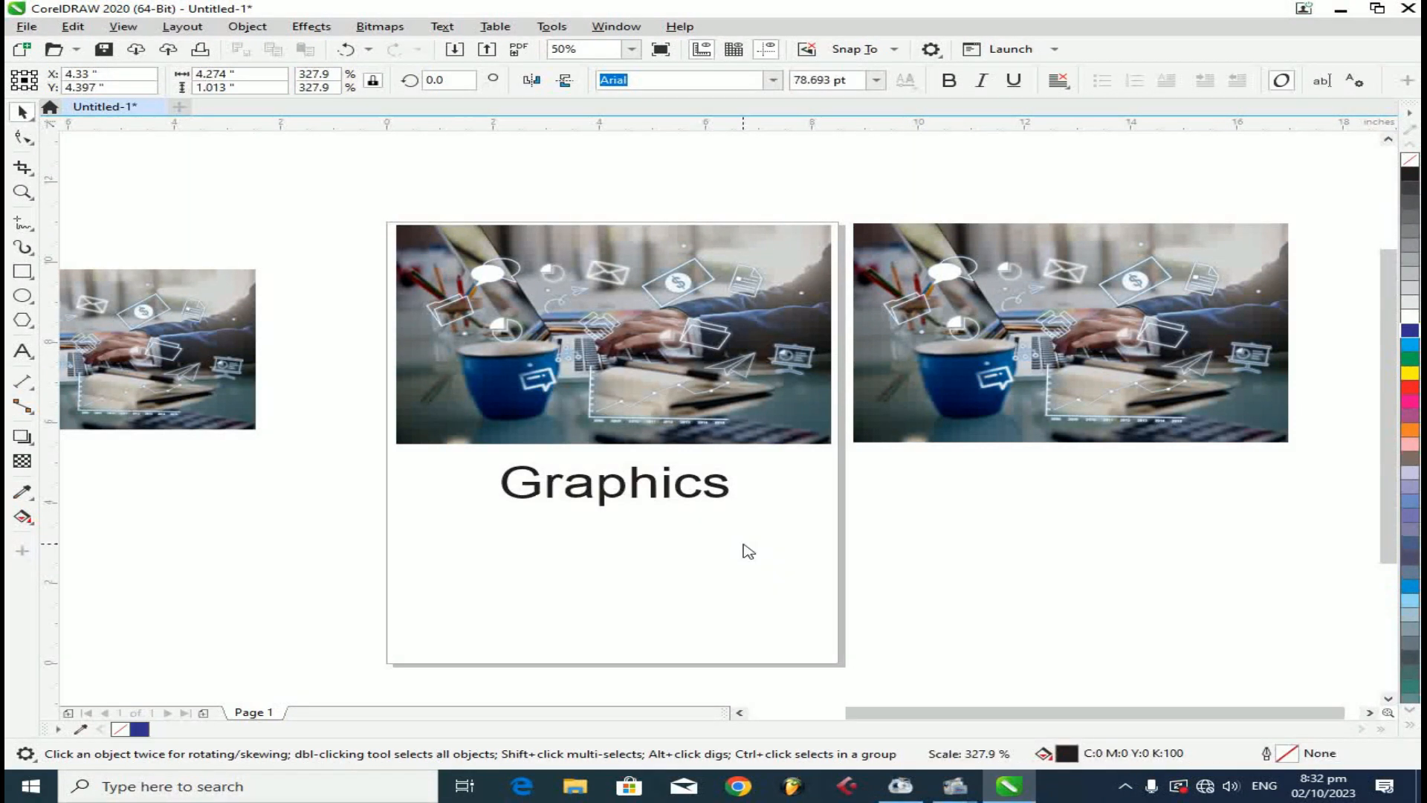
{"action": "left_click_drag", "start_coordinate": [630, 491], "coordinate": [543, 487]}
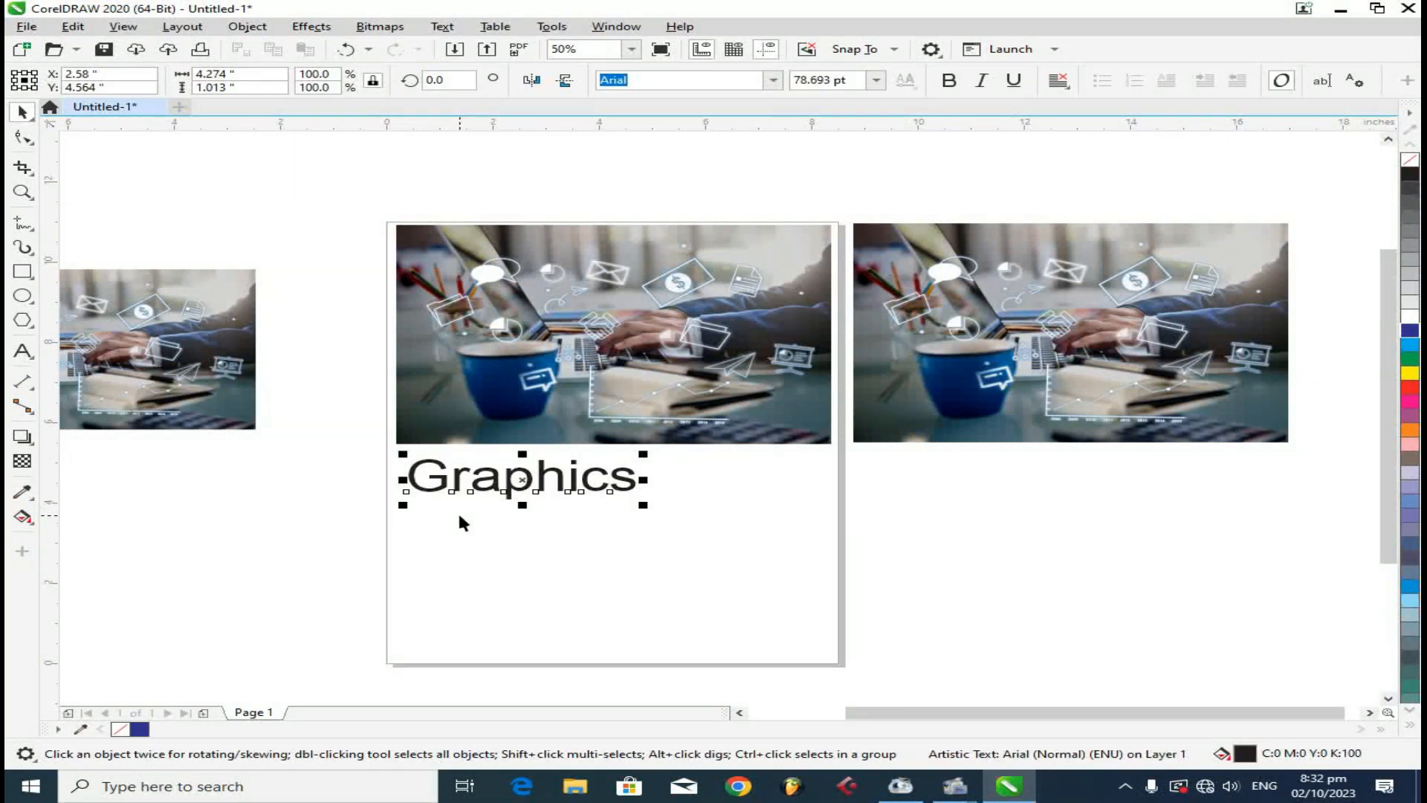
Step: Set the "Graphics" text's font to Geometr415 Blk BT and enlarge it to about 93 pt
{"action": "scroll", "coordinate": [457, 510], "scroll_direction": "up", "scroll_amount": 2}
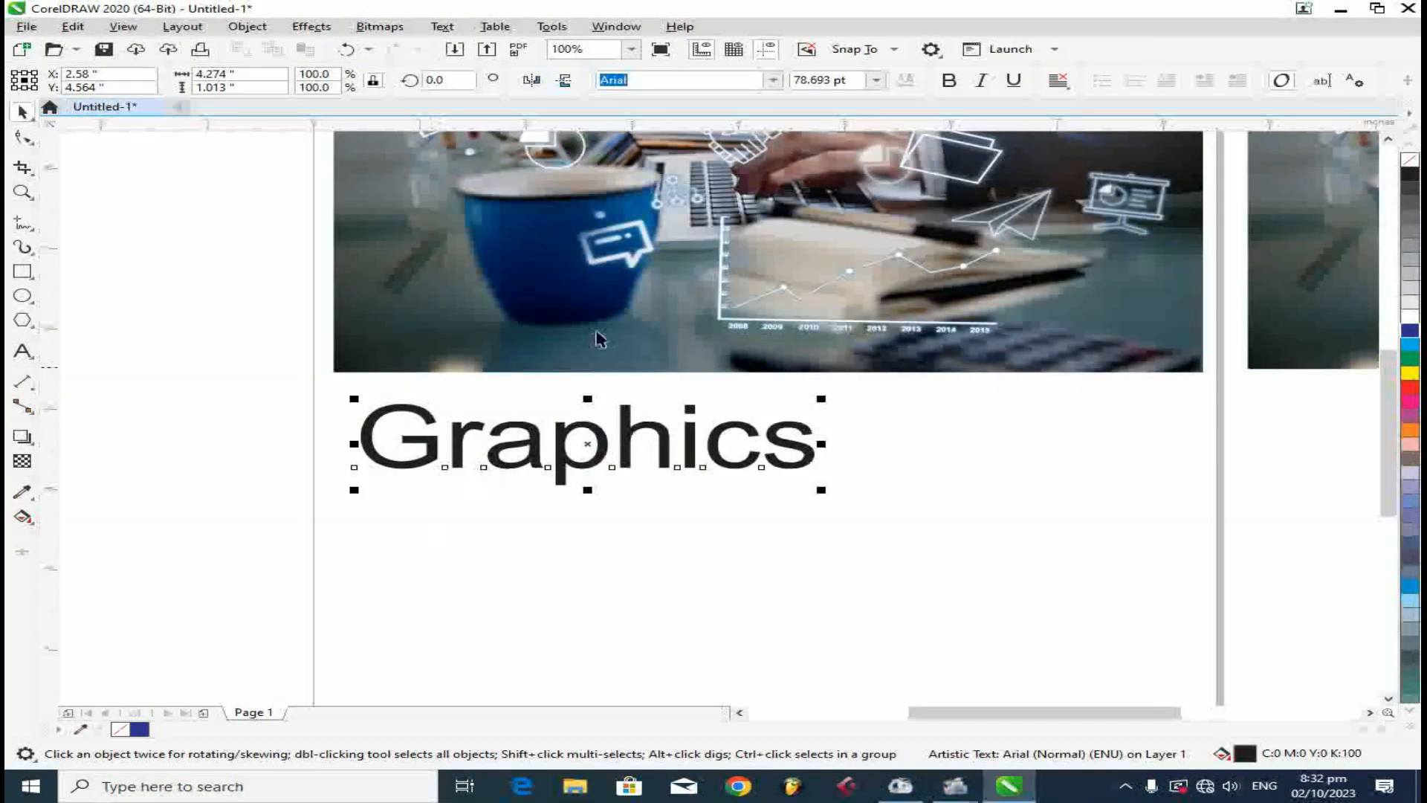
{"action": "left_click", "coordinate": [776, 81]}
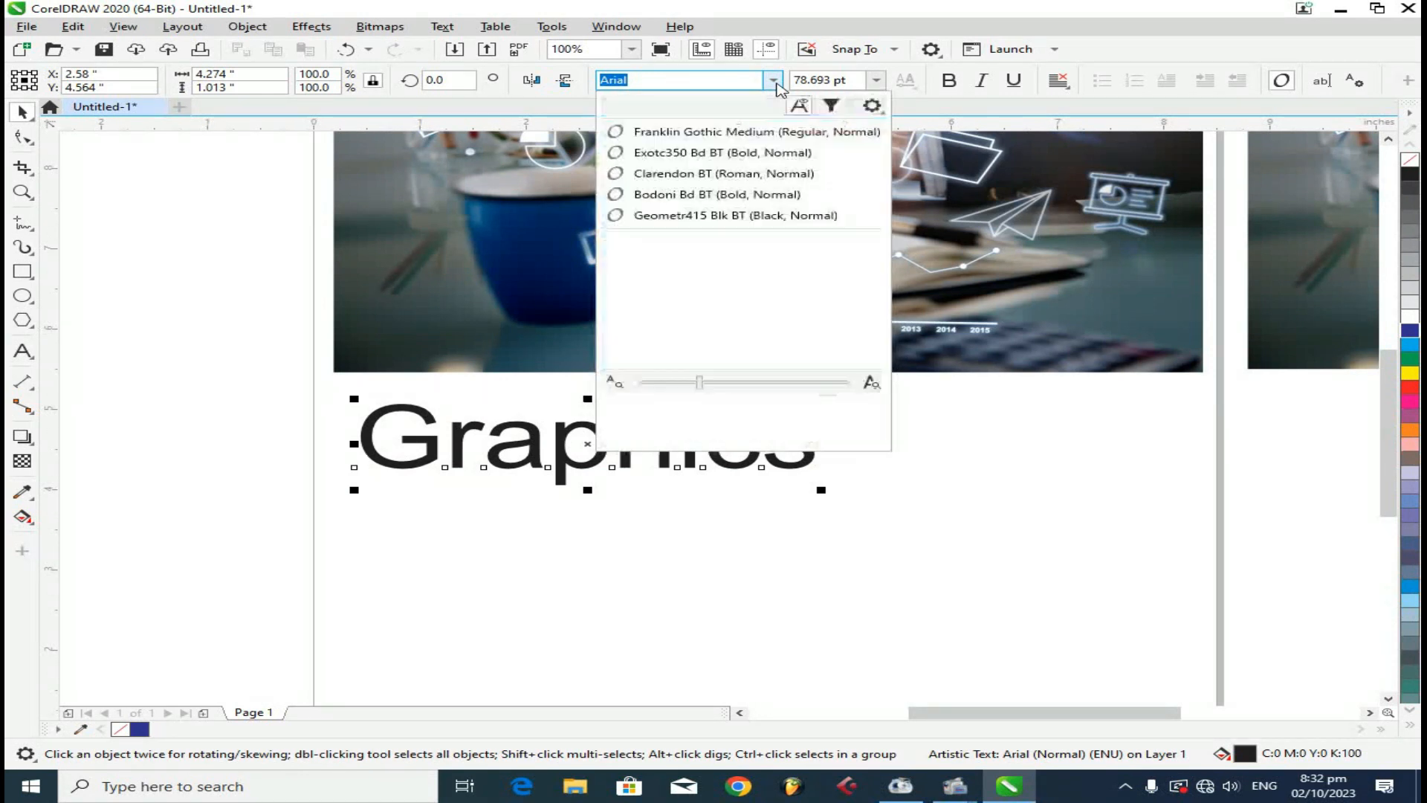
{"action": "left_click", "coordinate": [704, 221]}
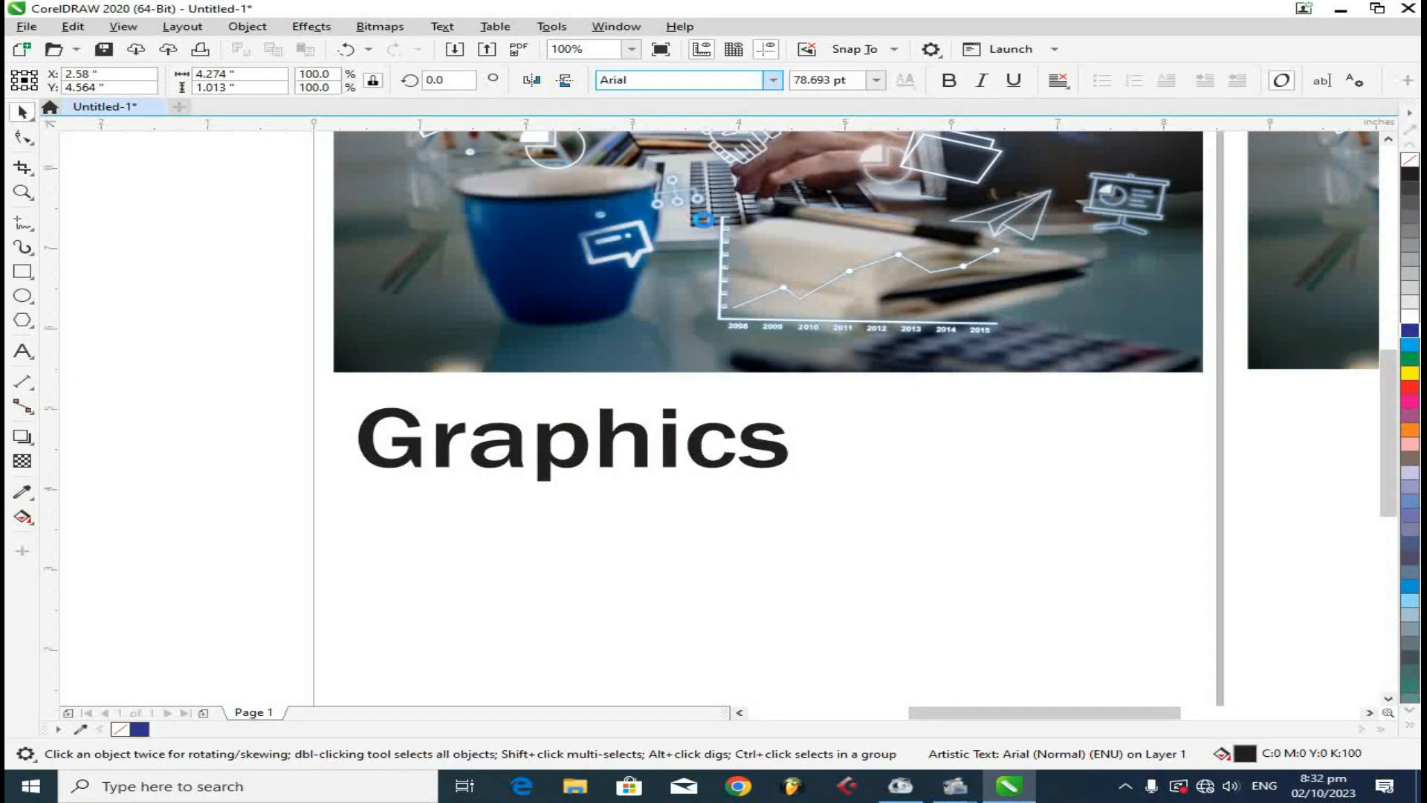
{"action": "left_click_drag", "start_coordinate": [816, 494], "coordinate": [892, 545]}
{"action": "key", "text": "Up"}
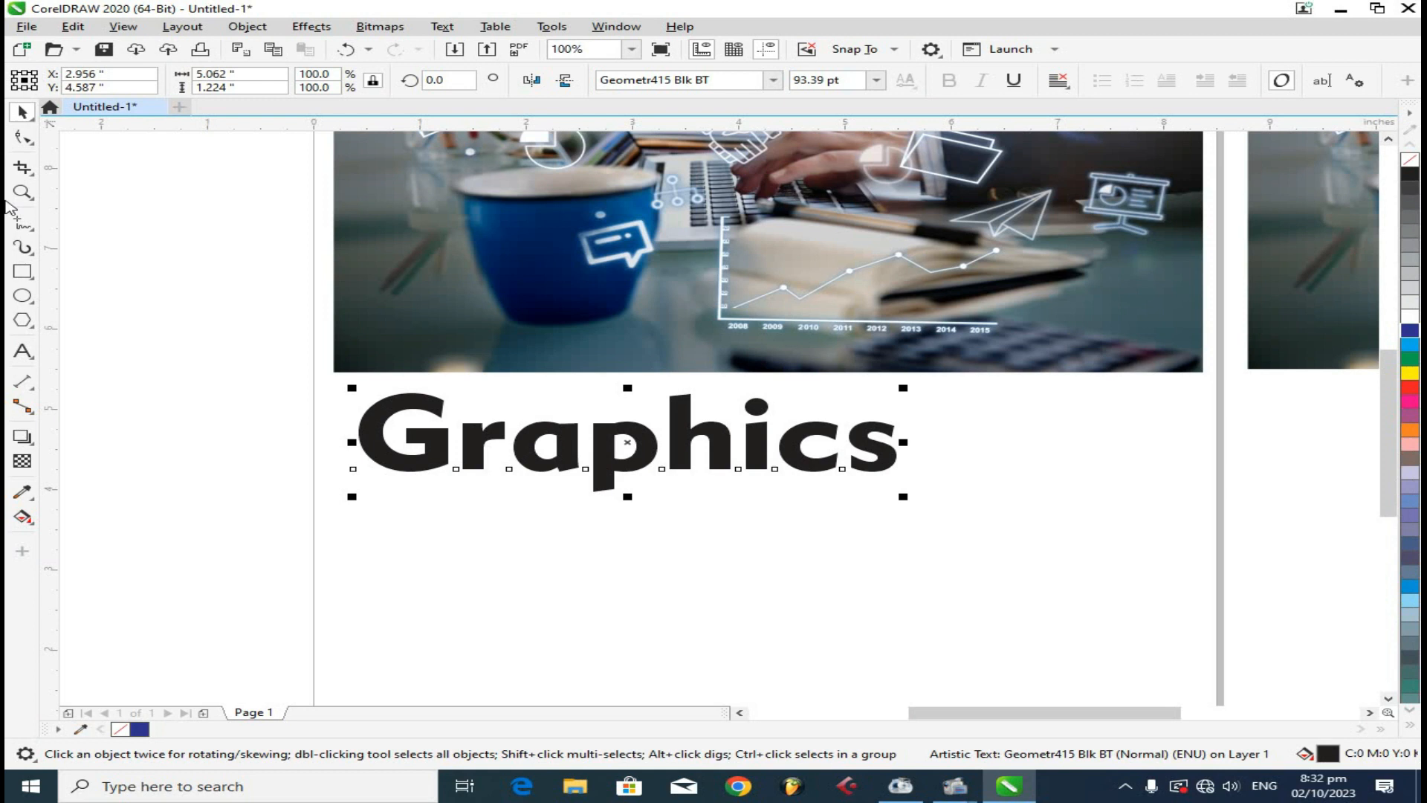
Step: Crop the "Graphics" text with an area about 5.33 × 1.20 in that keeps the upper part of the letters
{"action": "left_click", "coordinate": [23, 168]}
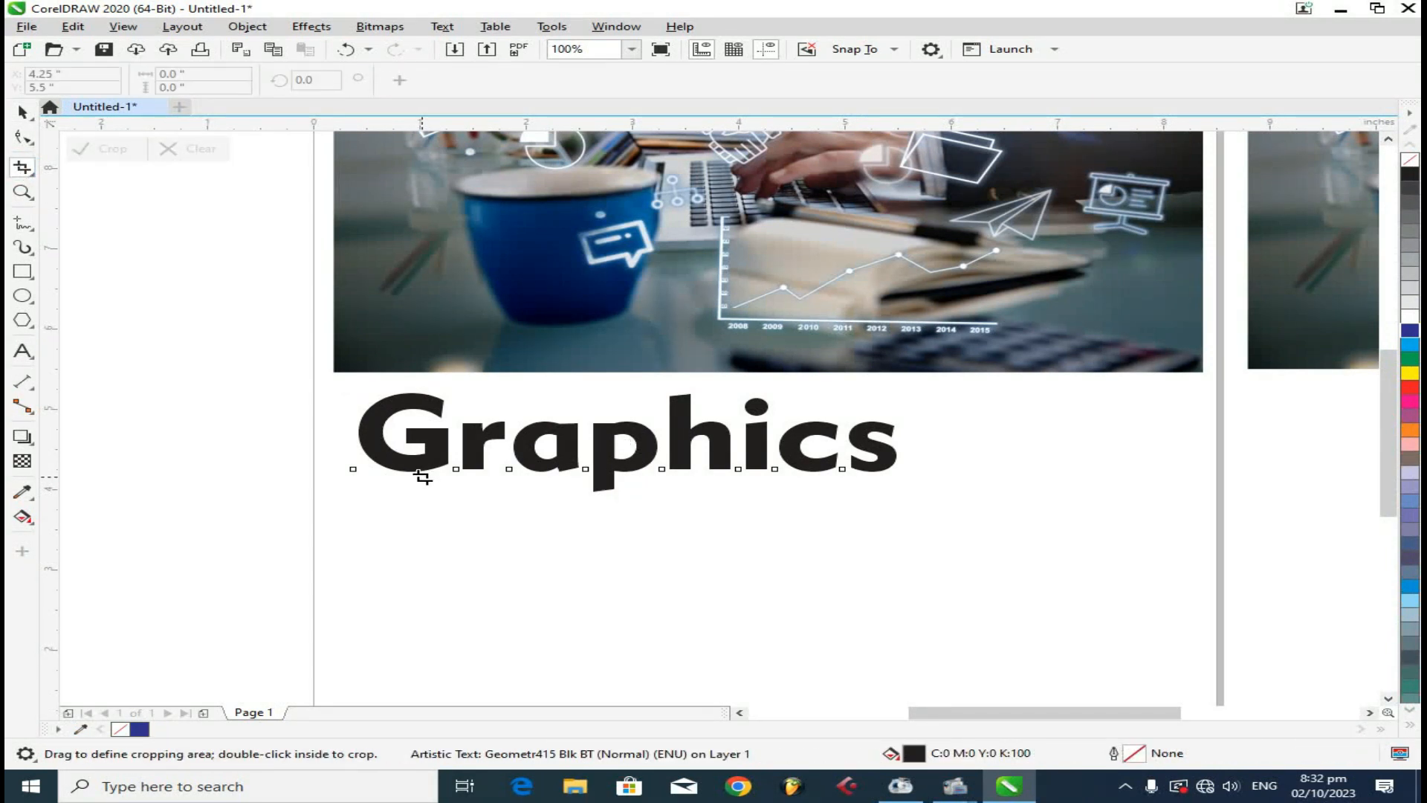
{"action": "left_click_drag", "start_coordinate": [331, 553], "coordinate": [923, 444]}
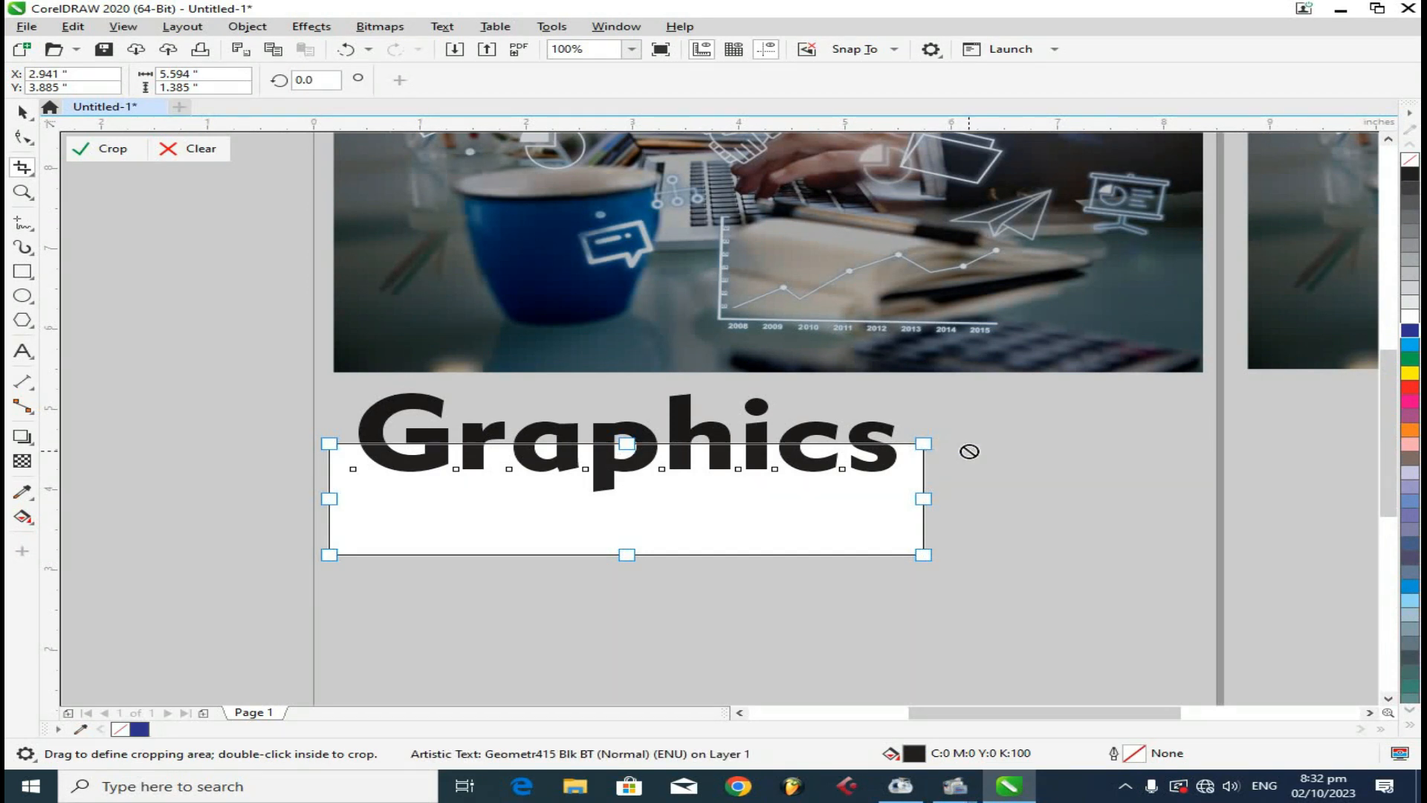
{"action": "left_click", "coordinate": [198, 150]}
{"action": "left_click_drag", "start_coordinate": [340, 362], "coordinate": [1095, 456]}
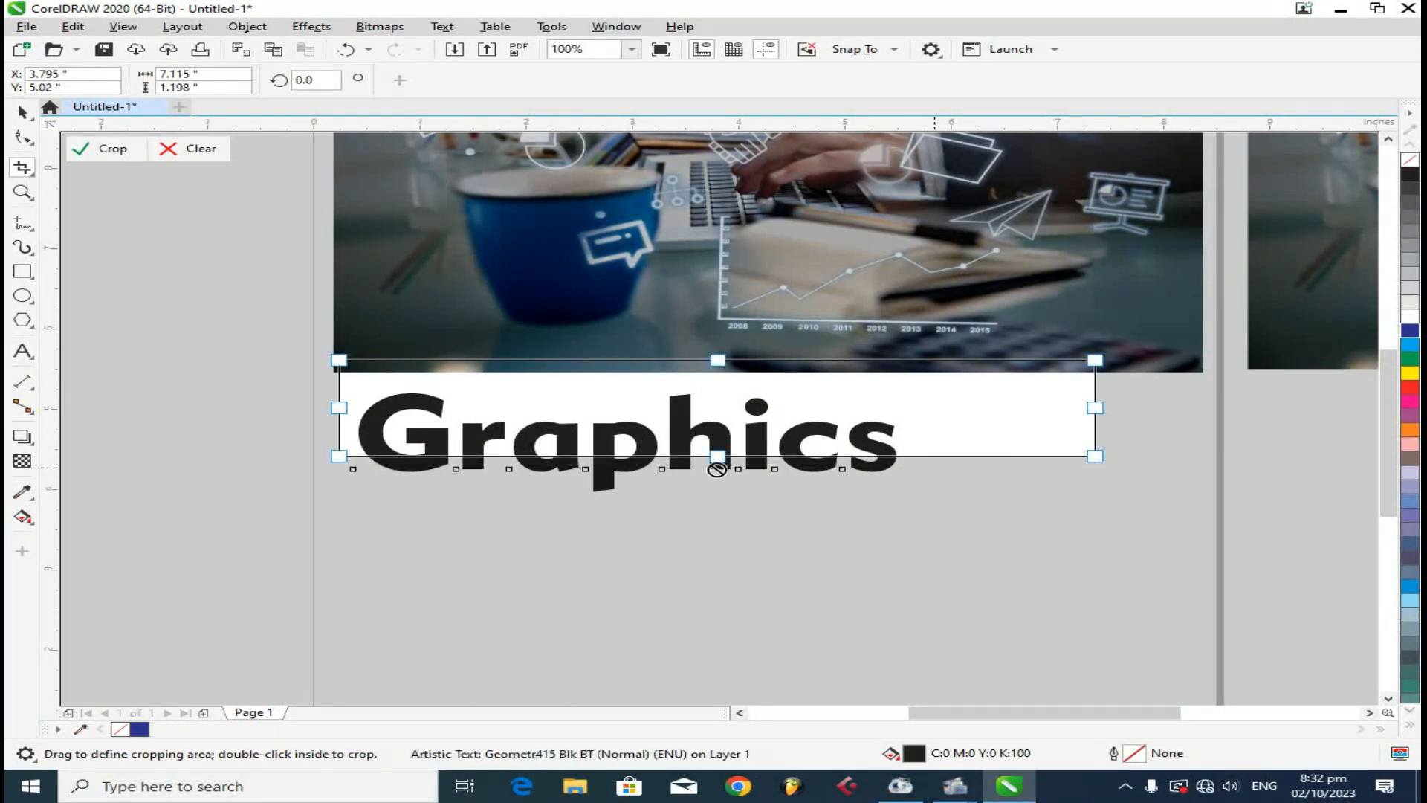
{"action": "left_click_drag", "start_coordinate": [1092, 407], "coordinate": [906, 408]}
{"action": "left_click", "coordinate": [98, 155]}
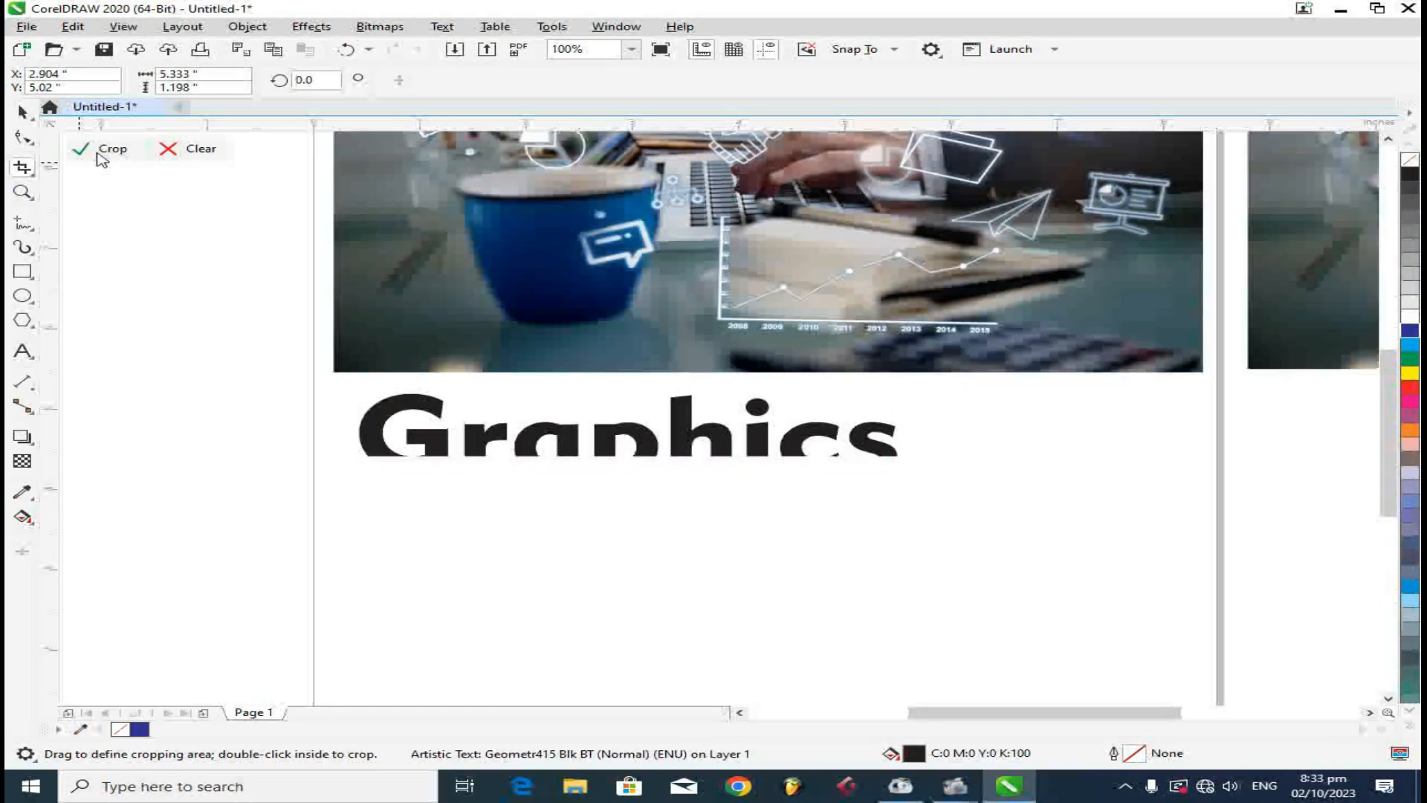
Step: Move the cropped "Graphics" lettering onto the lower edge of the page's image and fill it white
{"action": "key", "text": "space"}
{"action": "left_click_drag", "start_coordinate": [740, 417], "coordinate": [694, 335]}
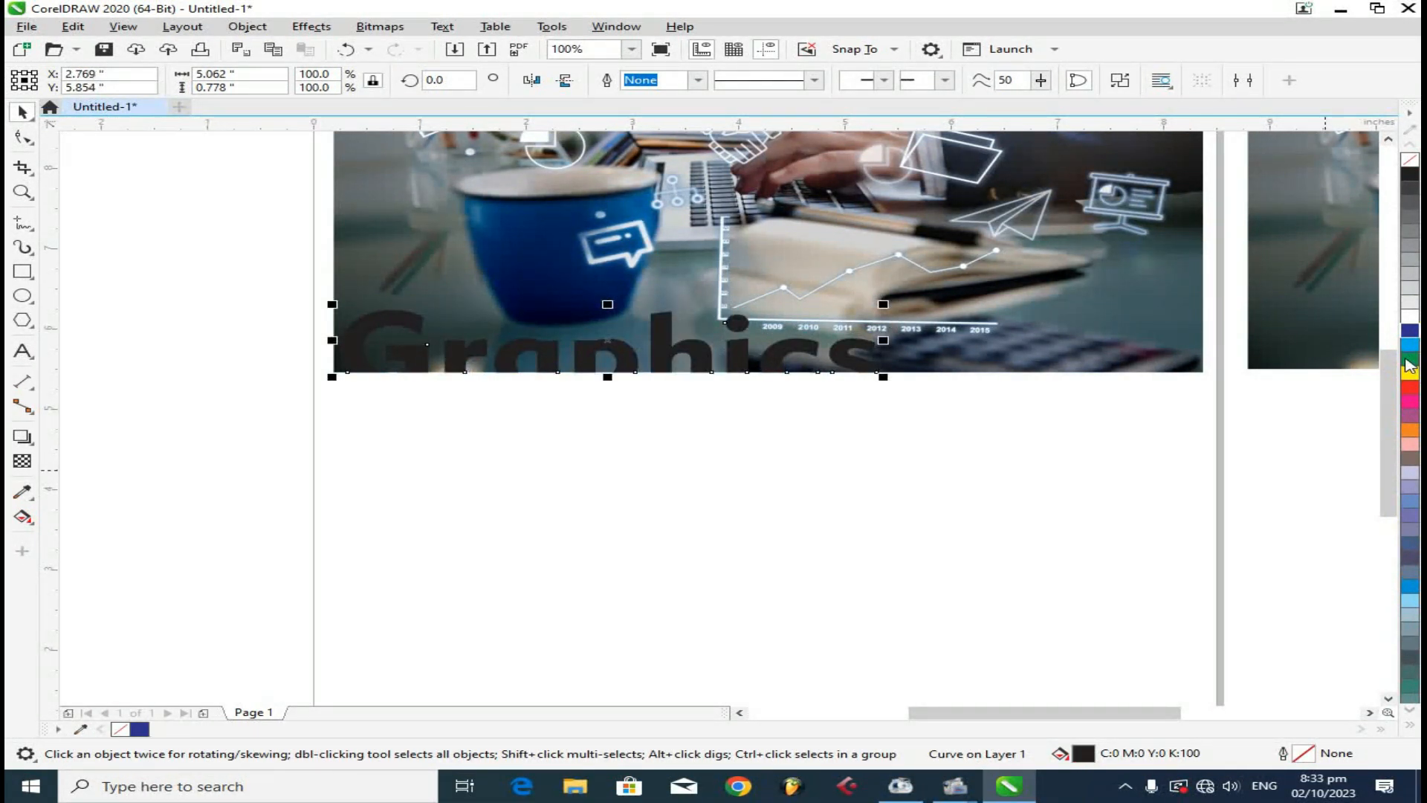
{"action": "left_click", "coordinate": [1411, 316]}
{"action": "left_click", "coordinate": [1063, 484]}
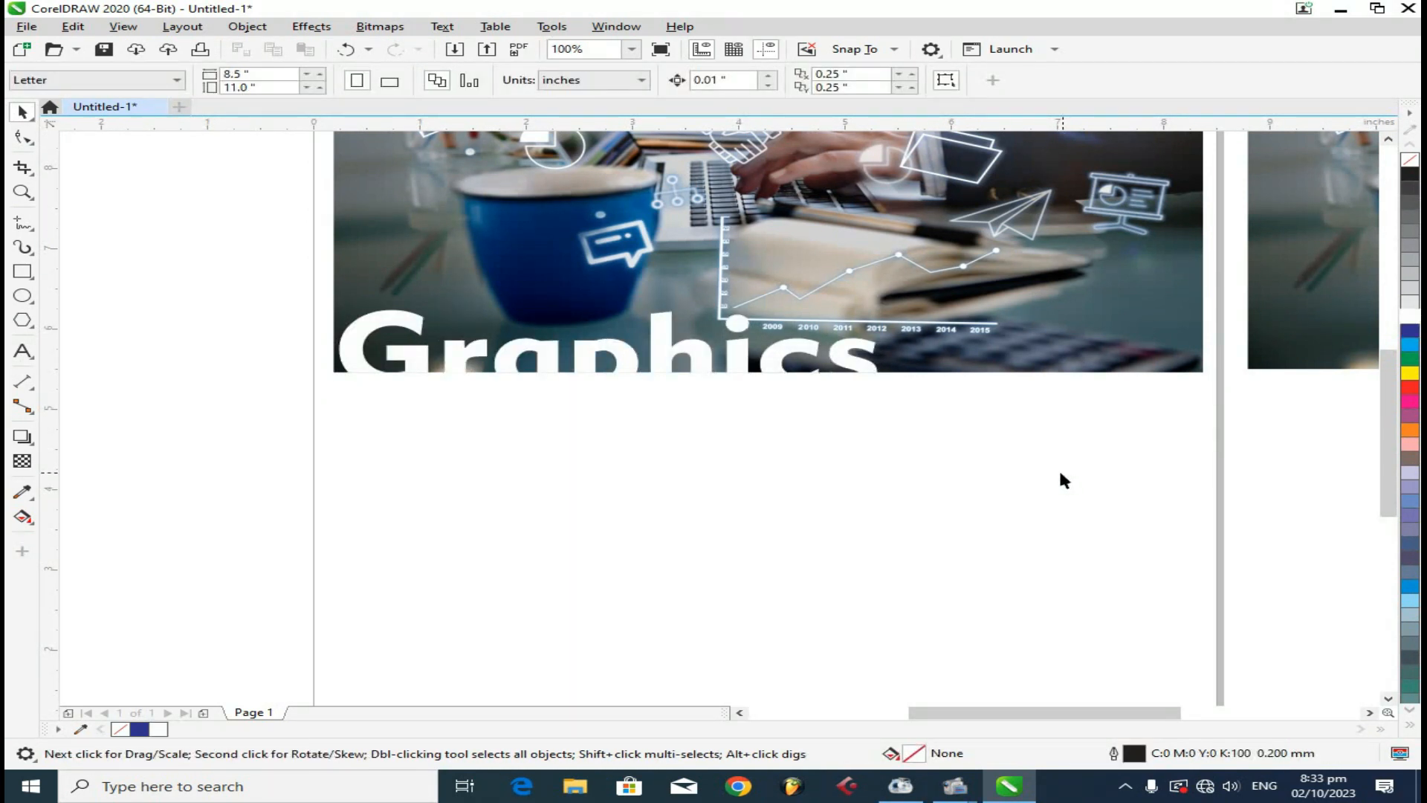
Step: Undo the white fill, move and crop of the "Graphics" text
{"action": "key", "text": "ctrl+z"}
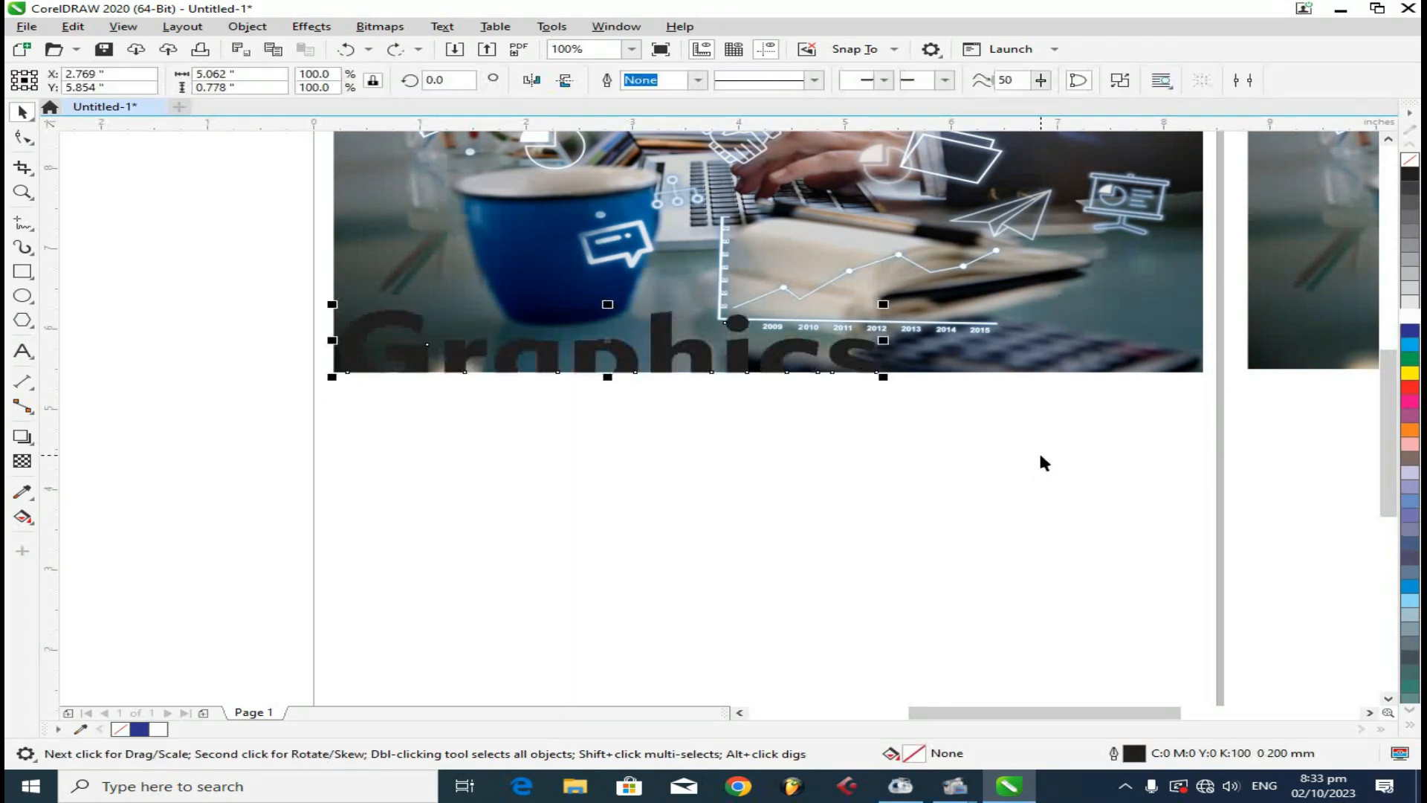
{"action": "key", "text": "ctrl+z"}
{"action": "left_click", "coordinate": [1041, 456]}
Step: Select the page's image and activate the Knife tool
{"action": "left_click", "coordinate": [989, 268]}
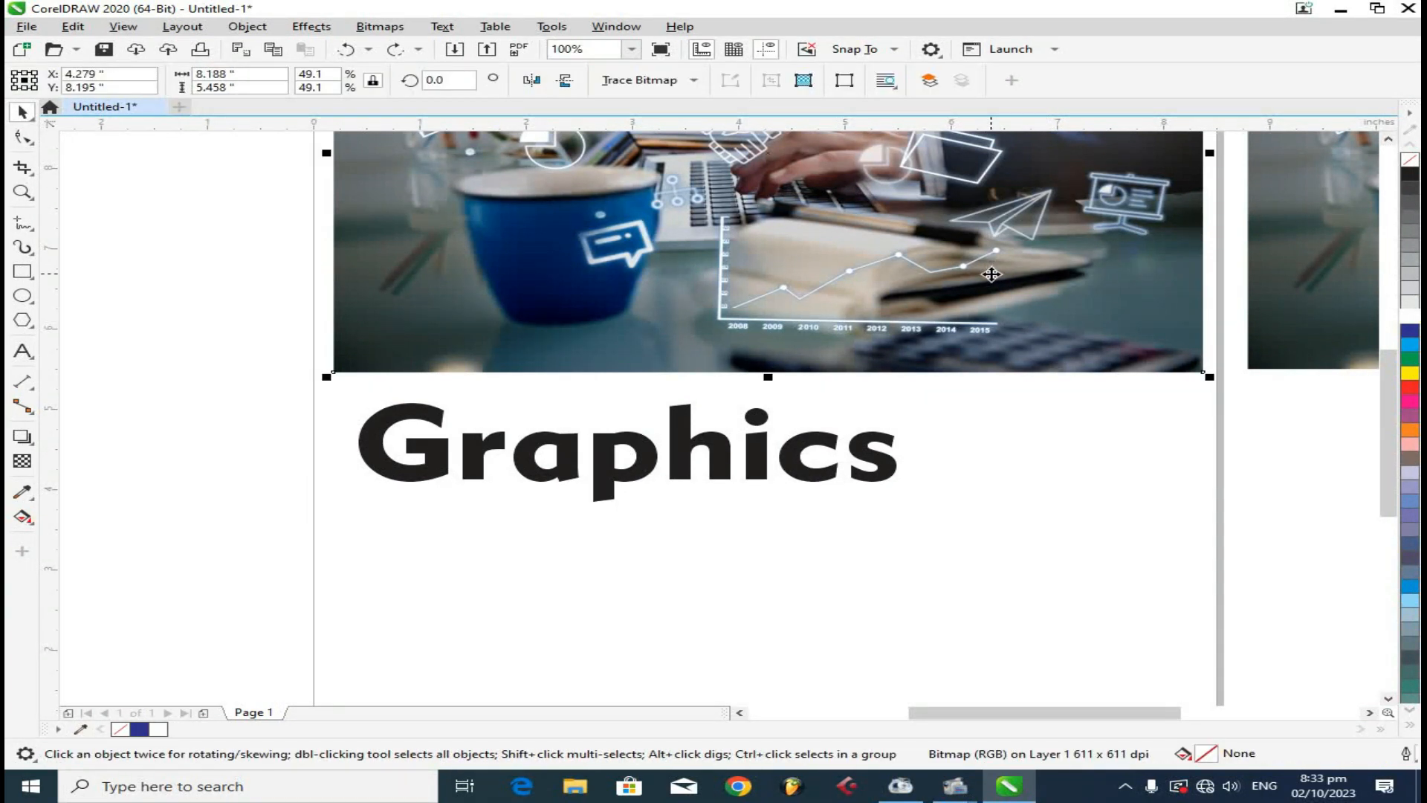
{"action": "left_click", "coordinate": [28, 170]}
{"action": "left_click", "coordinate": [70, 187]}
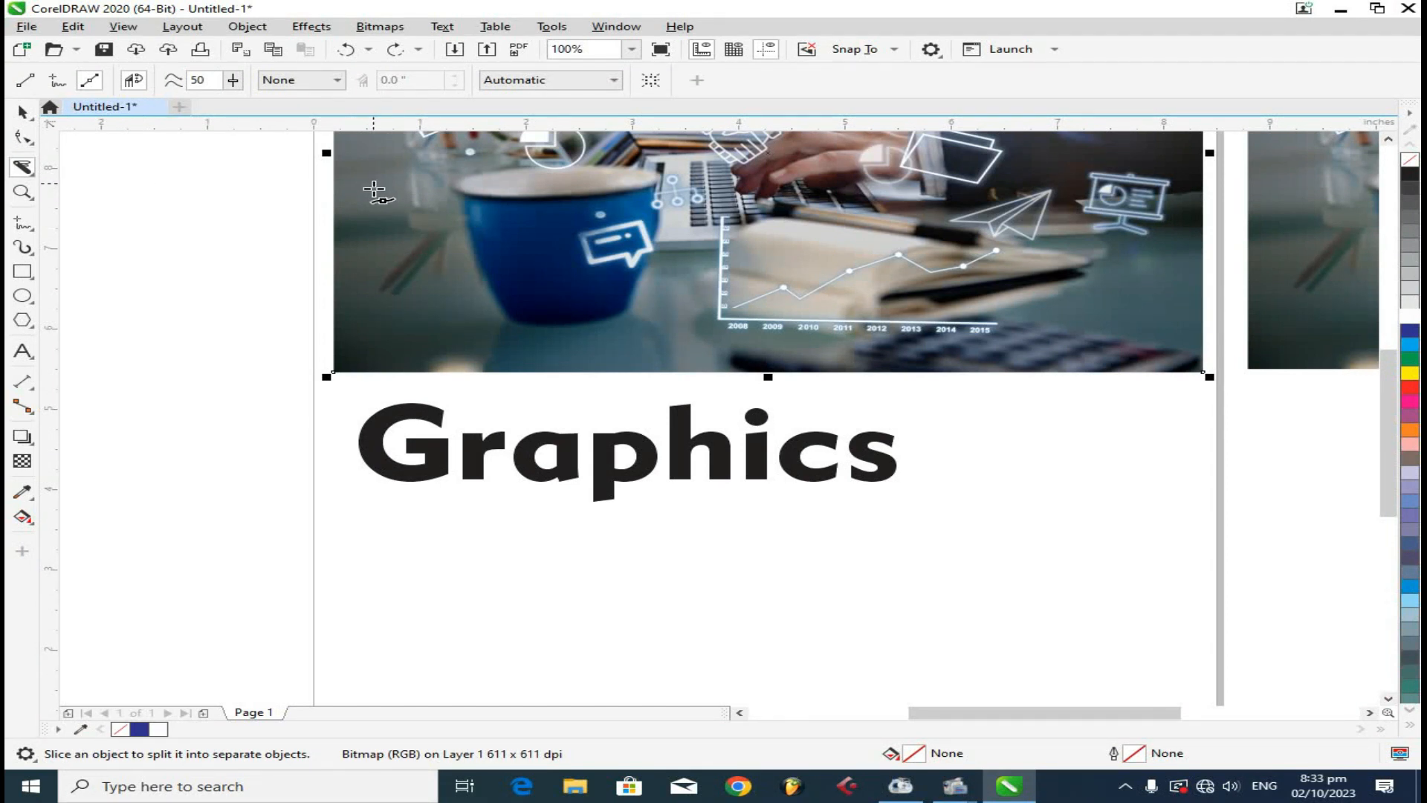
Step: Draw a rectangle about 4.65 × 3.92 in below the two large images and fill it with blue (C:100 M:100 Y:0 K:0)
{"action": "left_click", "coordinate": [33, 269]}
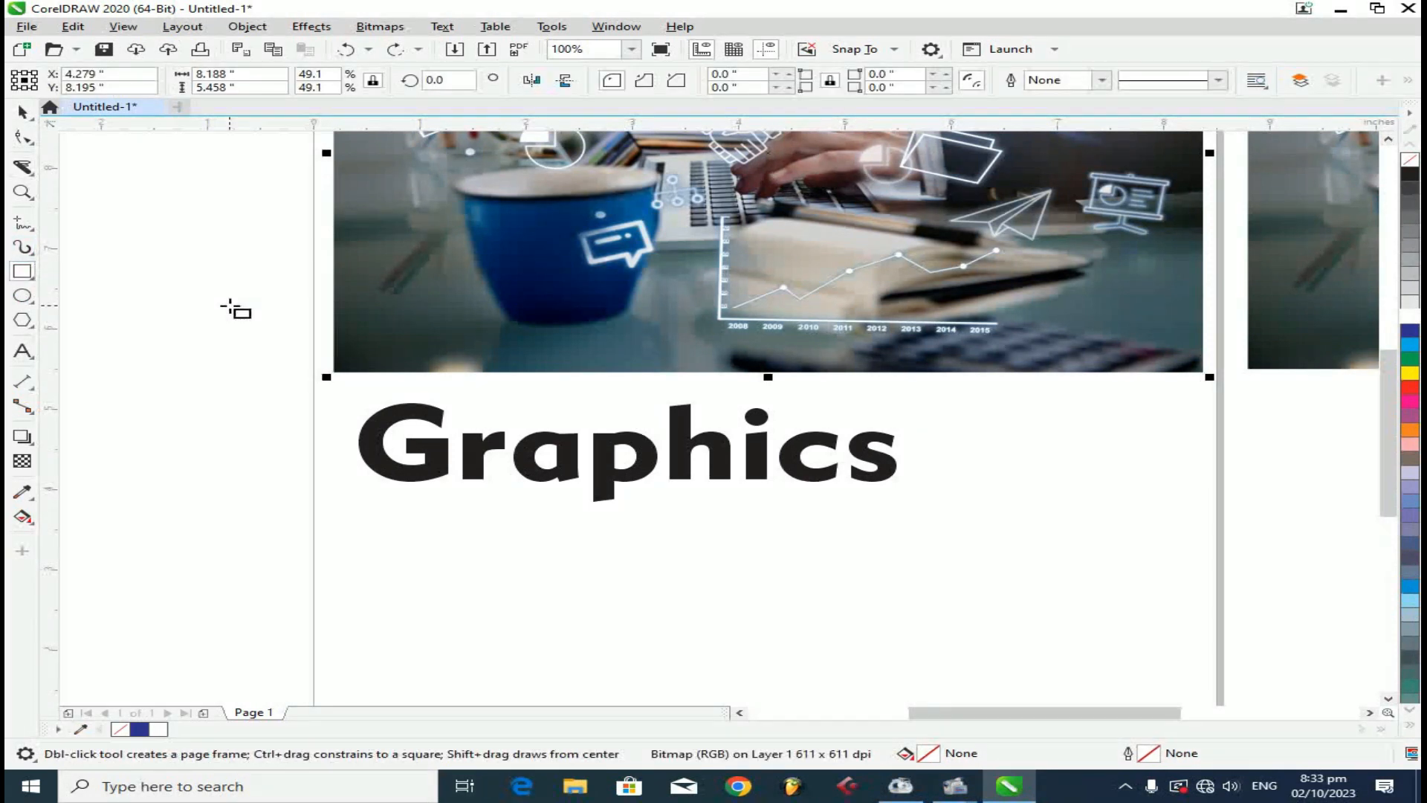
{"action": "scroll", "coordinate": [246, 306], "scroll_direction": "down", "scroll_amount": 1}
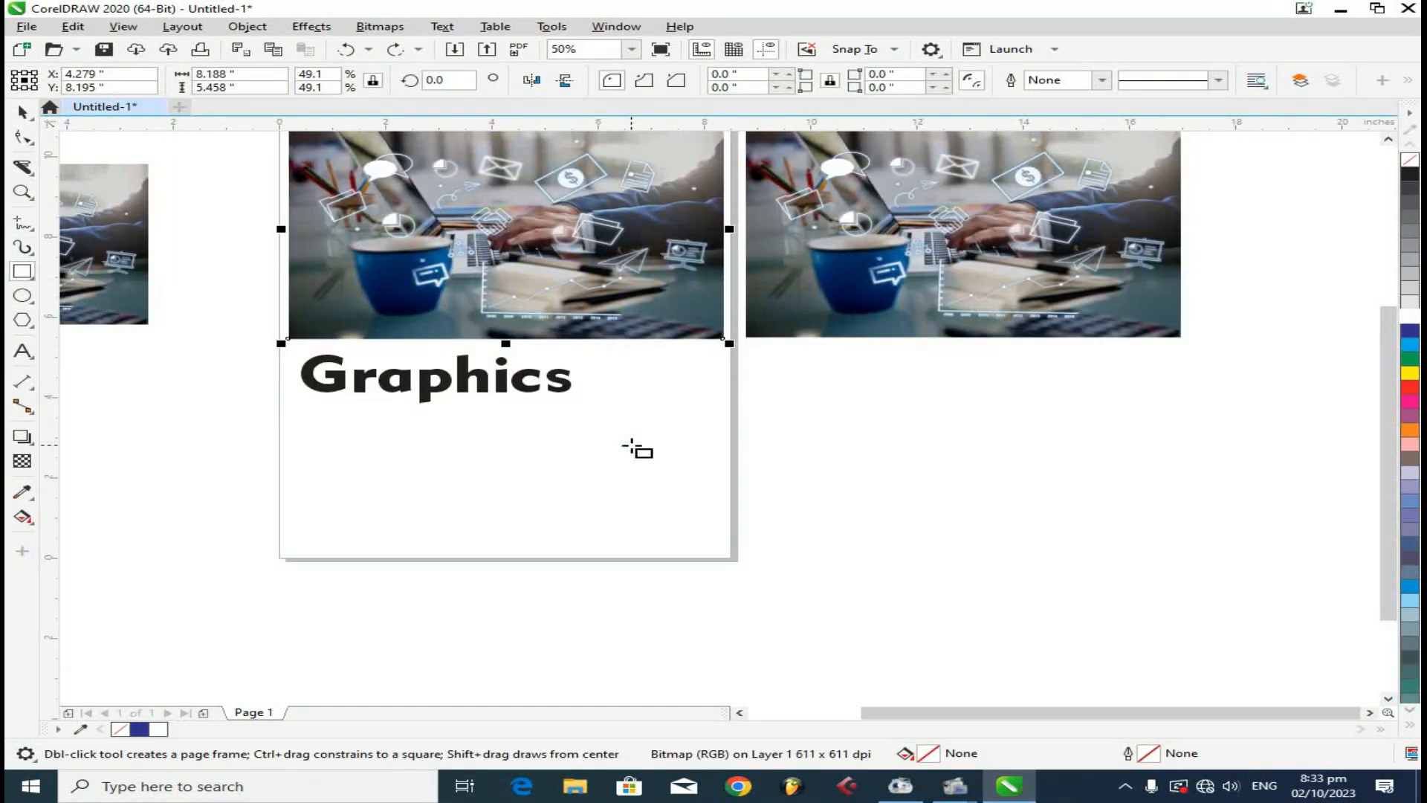
{"action": "left_click_drag", "start_coordinate": [644, 372], "coordinate": [890, 528]}
{"action": "left_click", "coordinate": [1416, 330]}
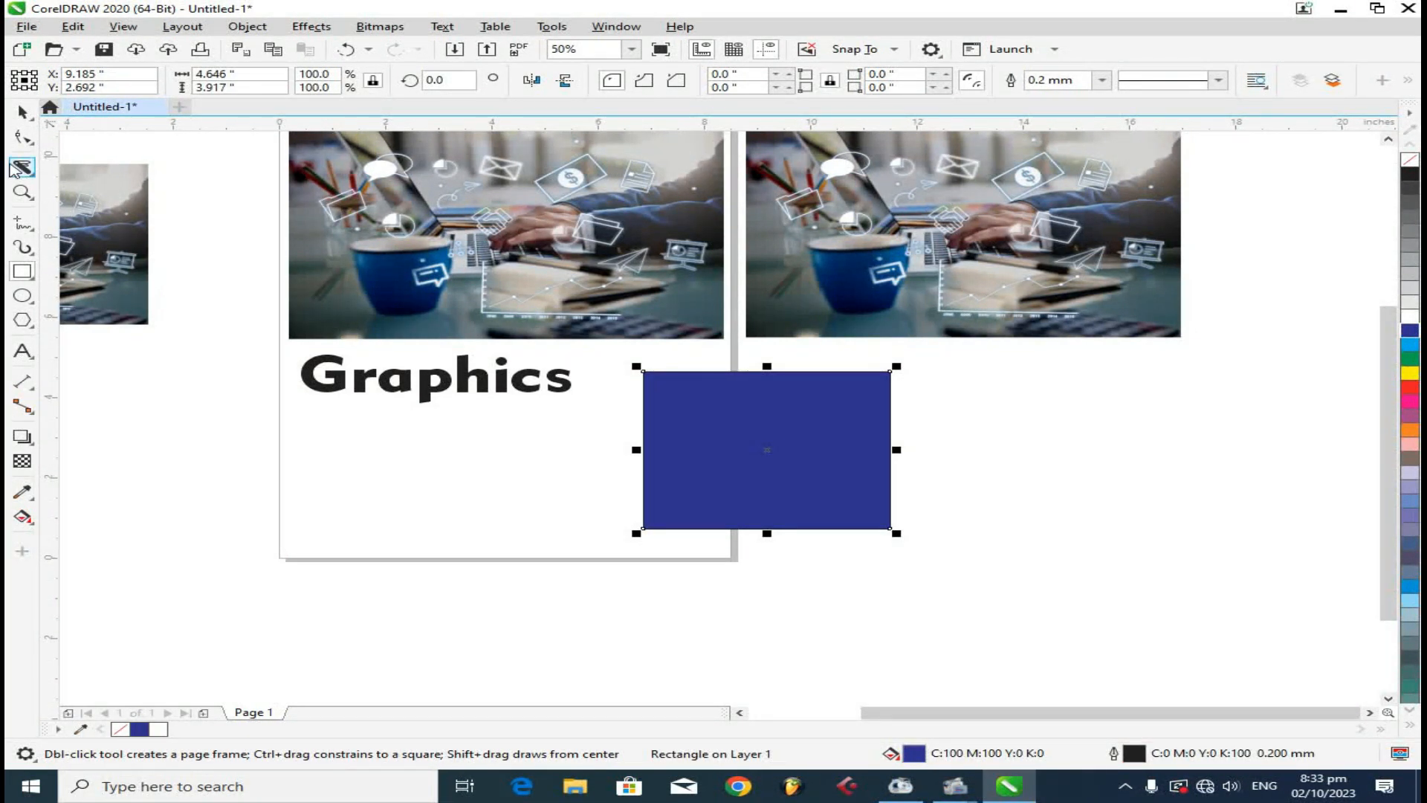
Step: Slice the blue rectangle in two with the Knife tool along a downward-sloping Bézier line
{"action": "left_click", "coordinate": [15, 169]}
{"action": "left_click", "coordinate": [611, 402]}
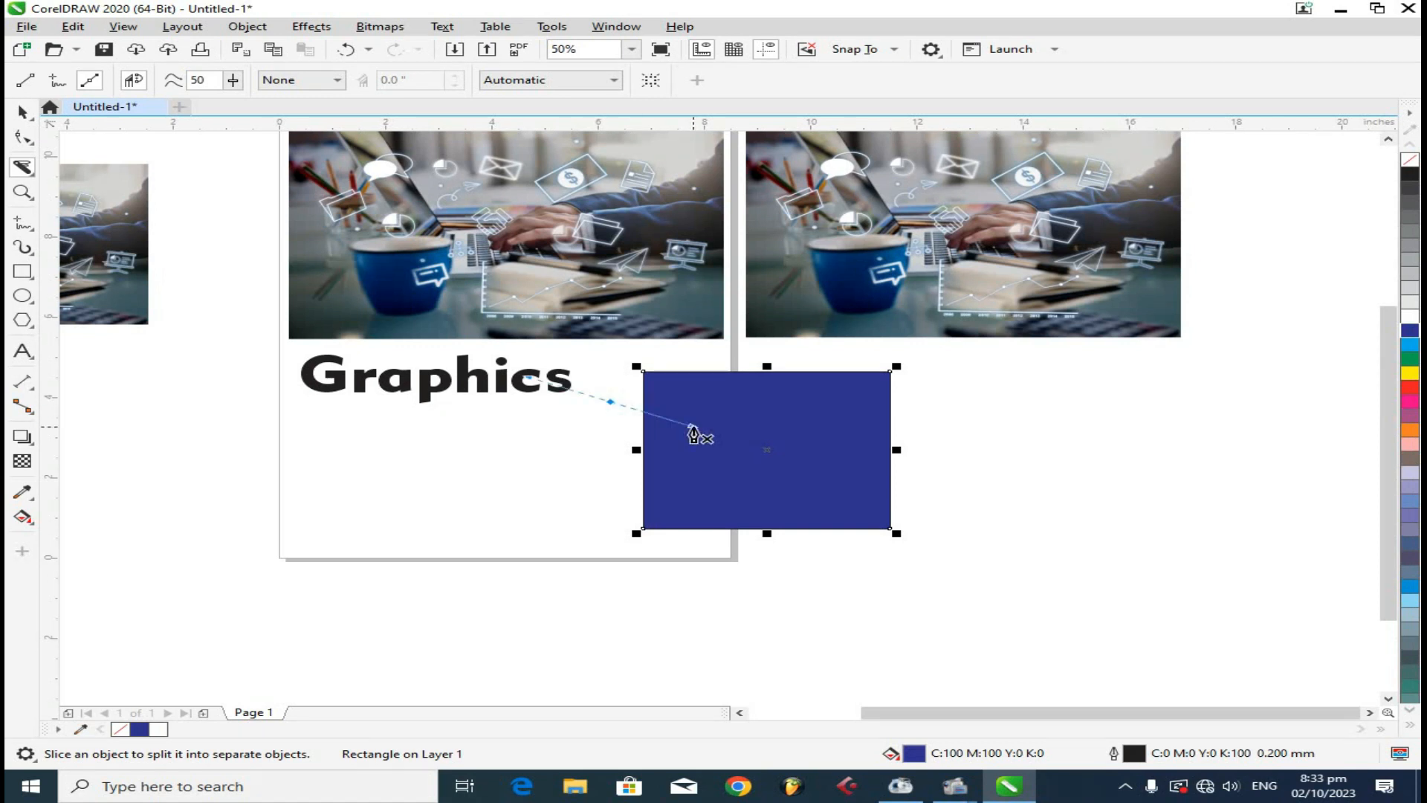
{"action": "left_click", "coordinate": [943, 500]}
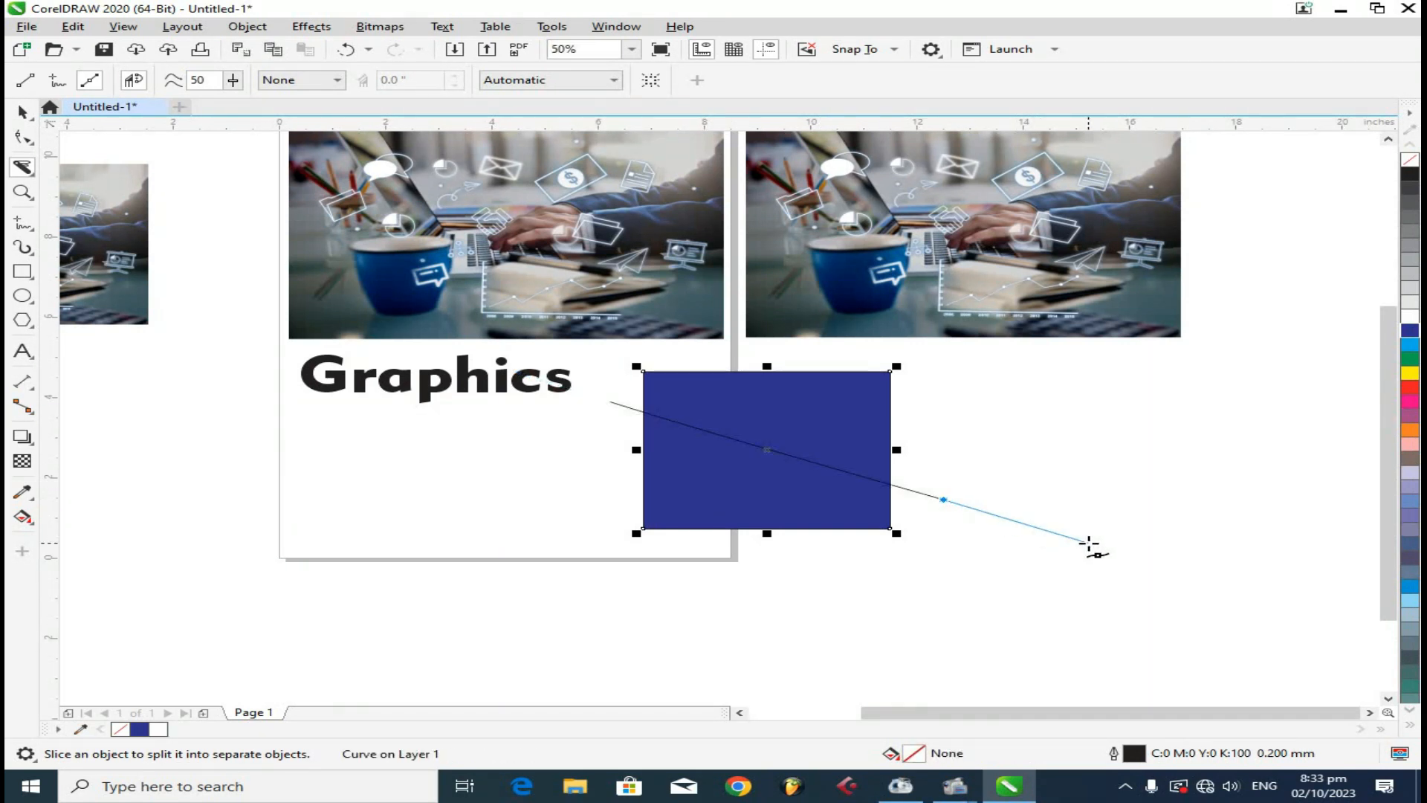
{"action": "double_click", "coordinate": [947, 502]}
Step: Move the upper slice of the blue rectangle up and away from the lower slice
{"action": "left_click", "coordinate": [22, 113]}
{"action": "left_click", "coordinate": [906, 446]}
{"action": "left_click_drag", "start_coordinate": [792, 415], "coordinate": [971, 431]}
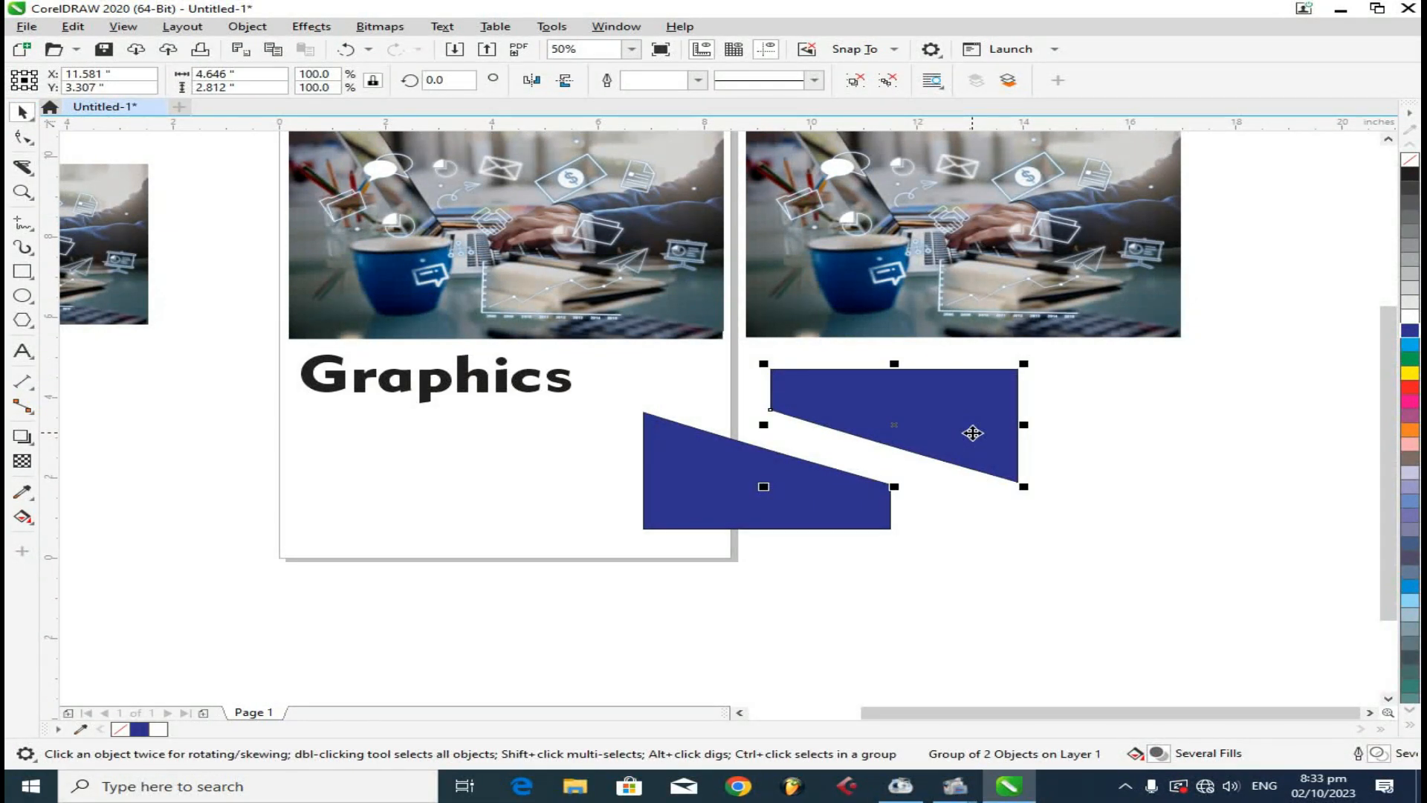
{"action": "left_click_drag", "start_coordinate": [974, 433], "coordinate": [949, 389]}
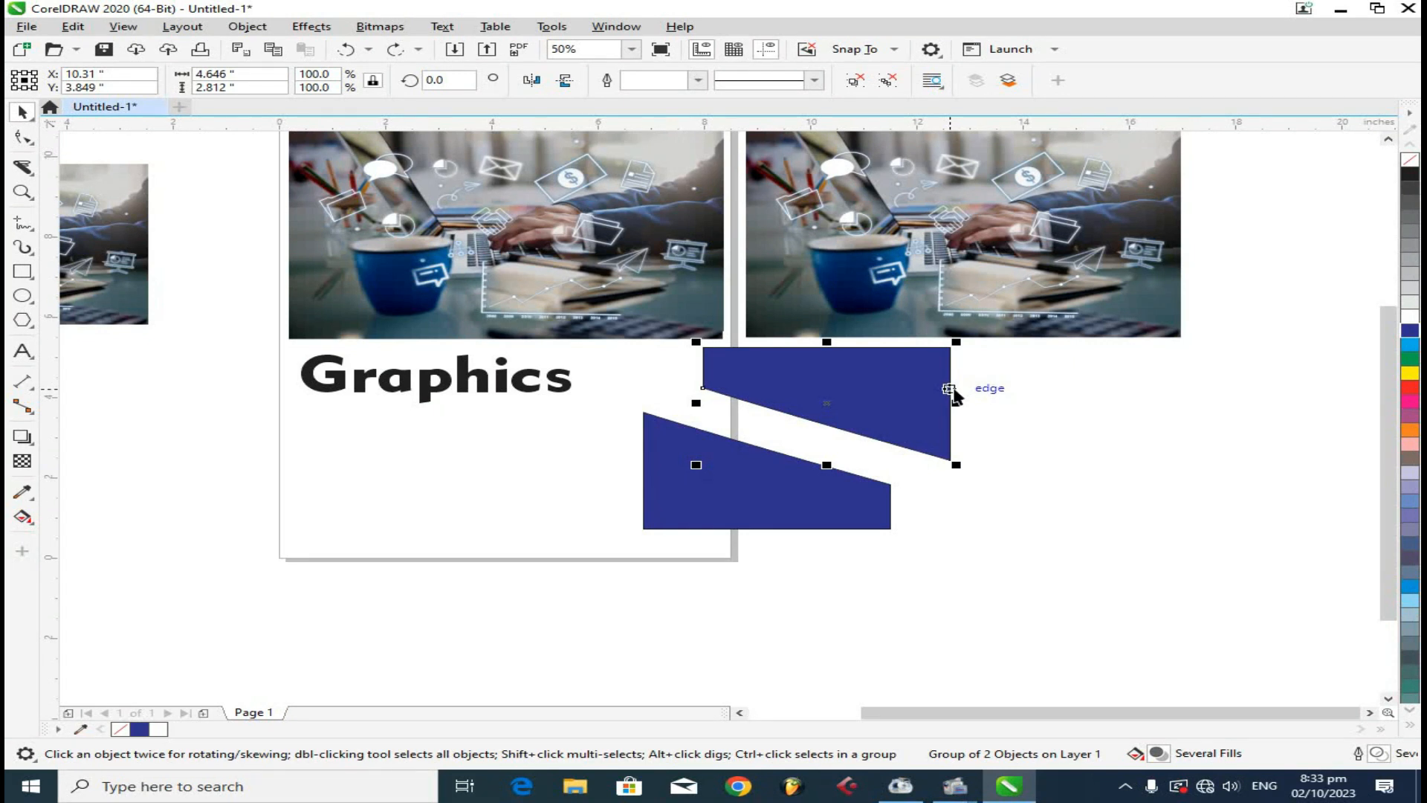
Step: Undo the slice's moves and the cut, and select the whole blue rectangle
{"action": "key", "text": "ctrl+z"}
{"action": "left_click", "coordinate": [911, 396]}
{"action": "key", "text": "ctrl+z"}
{"action": "left_click", "coordinate": [773, 467]}
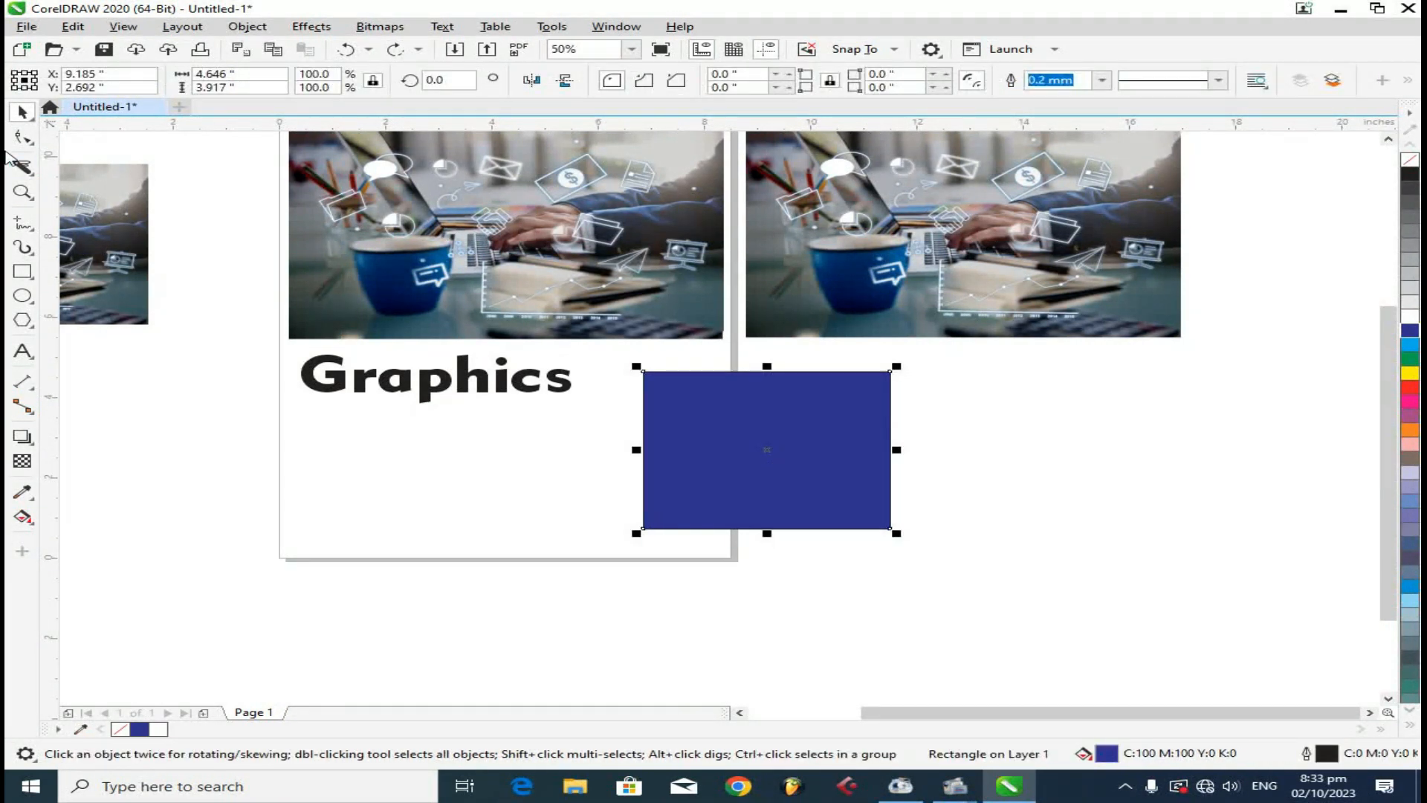
Step: Cut the blue rectangle diagonally from its left side to its right side with the Knife tool in 2-point line mode
{"action": "left_click", "coordinate": [23, 166]}
{"action": "left_click", "coordinate": [24, 80]}
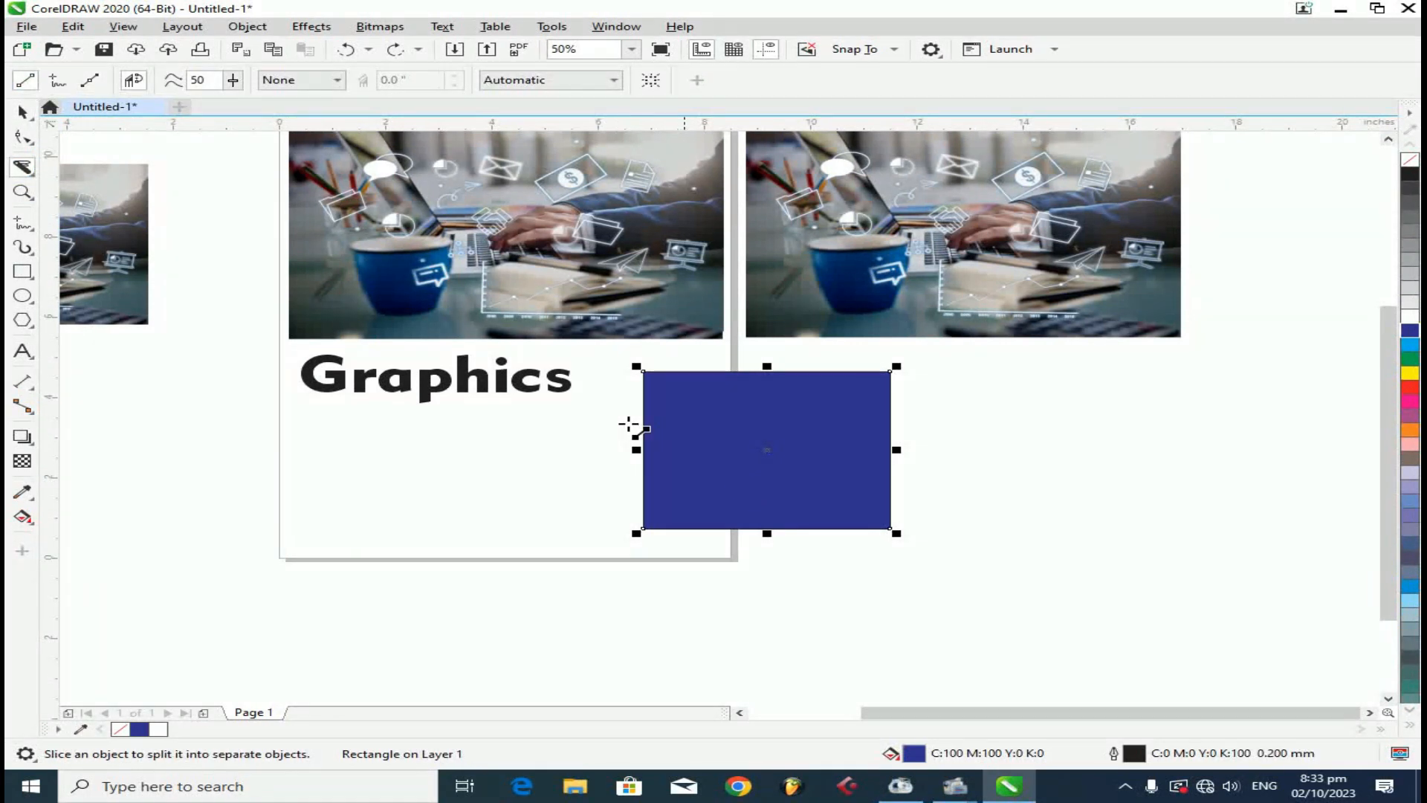
{"action": "left_click_drag", "start_coordinate": [620, 414], "coordinate": [970, 541]}
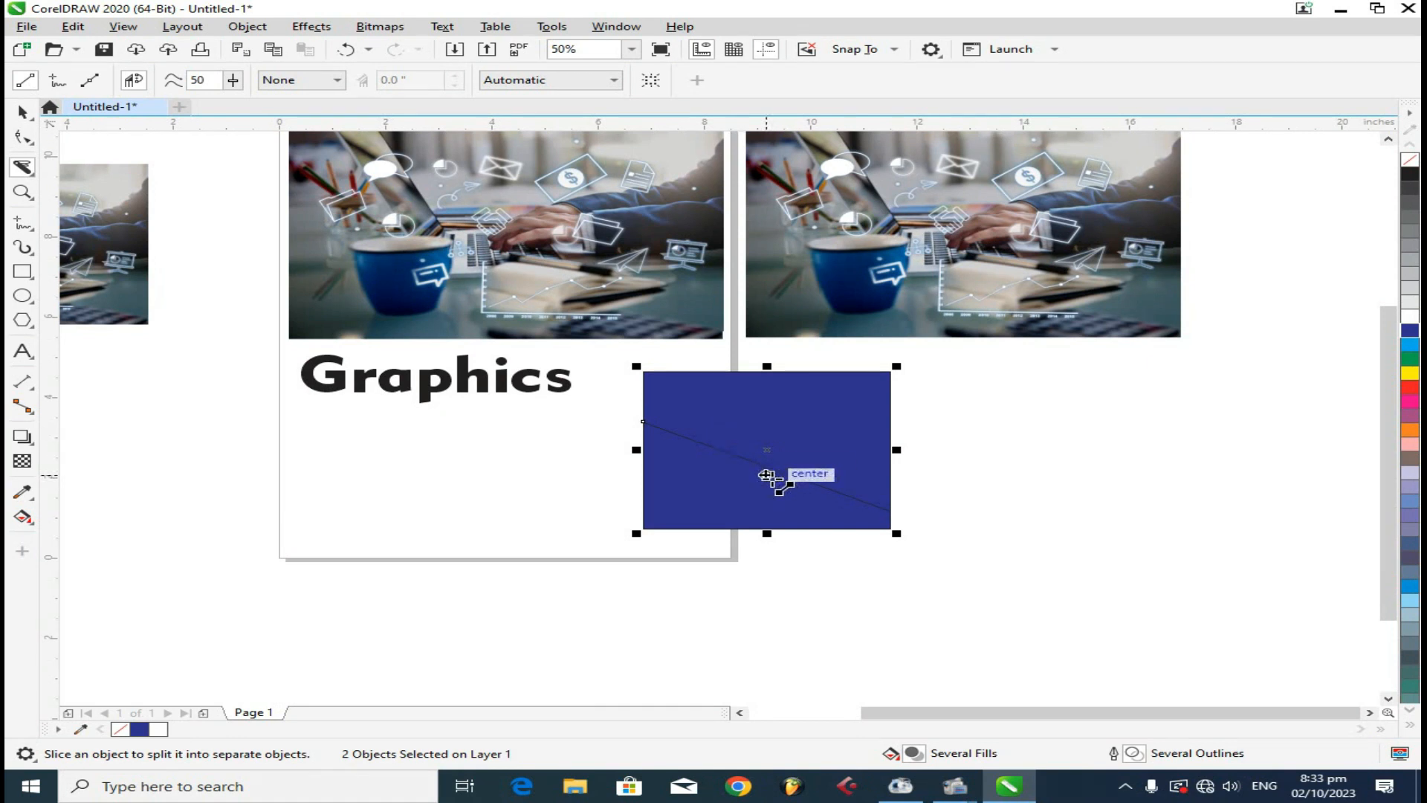
Step: Move the cut blue rectangle down and to the left, ungroup it, and pull the upper slice off to the right
{"action": "left_click", "coordinate": [22, 112]}
{"action": "left_click_drag", "start_coordinate": [835, 402], "coordinate": [719, 452]}
{"action": "key", "text": "ctrl+u"}
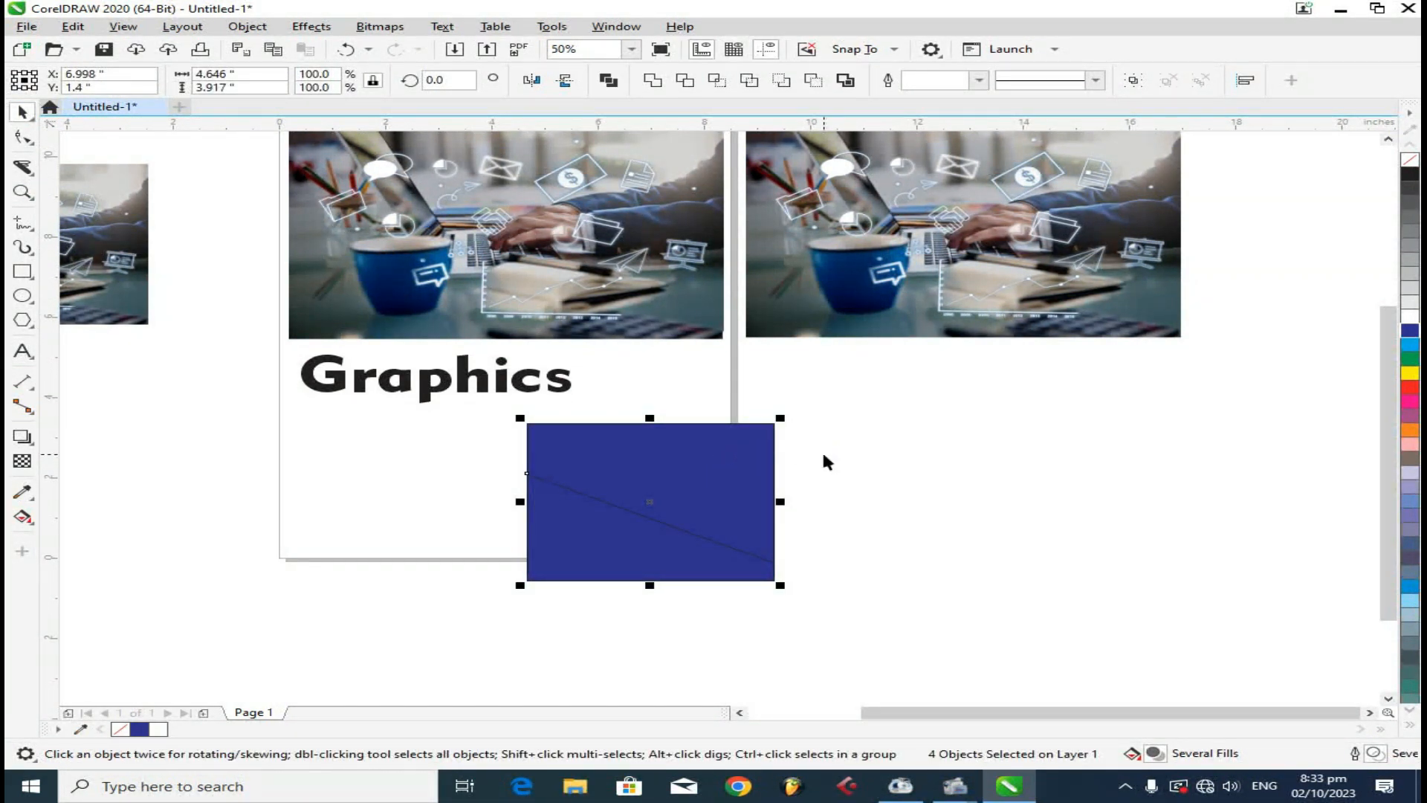
{"action": "left_click", "coordinate": [889, 411]}
{"action": "left_click_drag", "start_coordinate": [739, 469], "coordinate": [950, 459]}
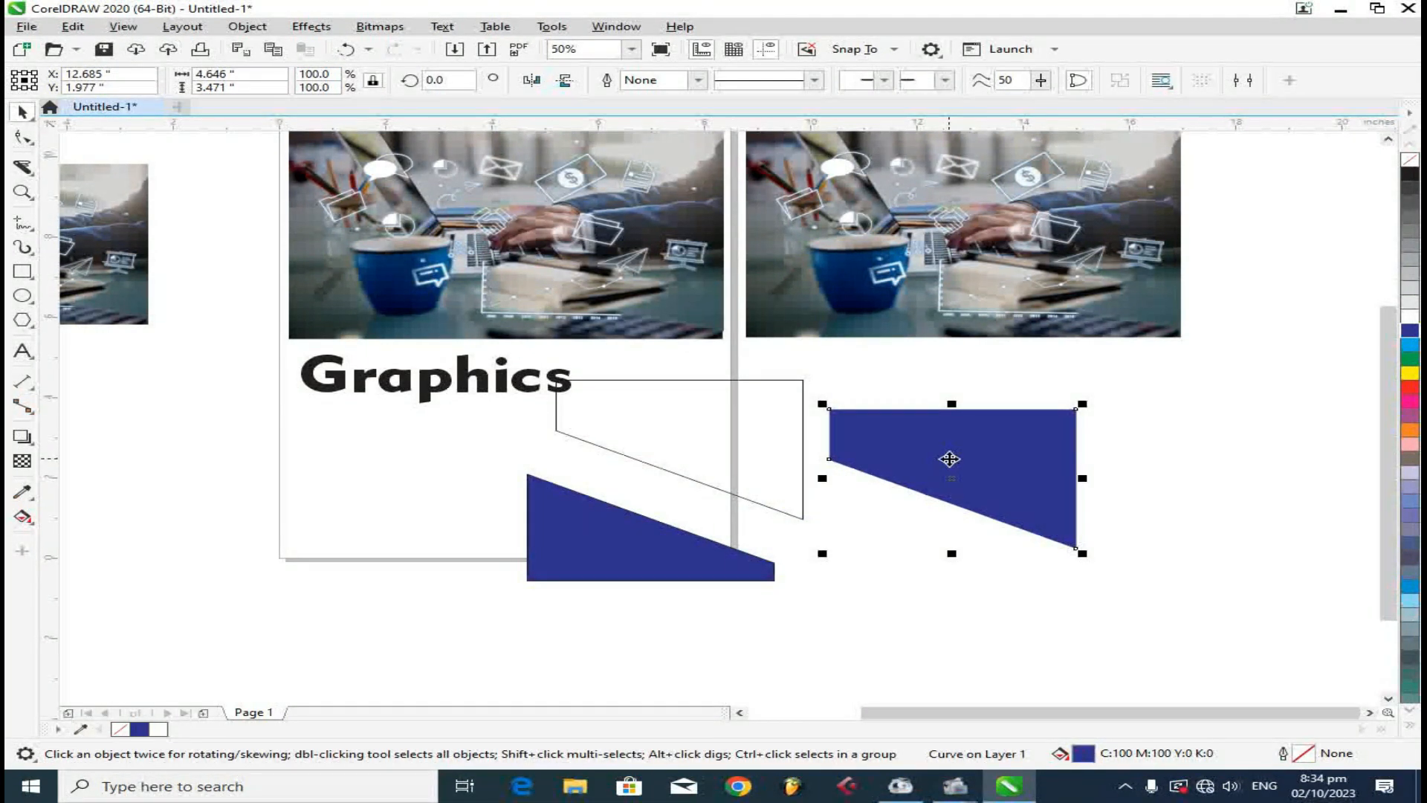
Step: Group the two large images and move the group slightly upward on the page
{"action": "left_click", "coordinate": [476, 382]}
{"action": "left_click_drag", "start_coordinate": [517, 242], "coordinate": [874, 256]}
{"action": "scroll", "coordinate": [873, 257], "scroll_direction": "down", "scroll_amount": 5}
{"action": "left_click_drag", "start_coordinate": [1017, 179], "coordinate": [690, 270]}
{"action": "scroll", "coordinate": [762, 266], "scroll_direction": "up", "scroll_amount": 3}
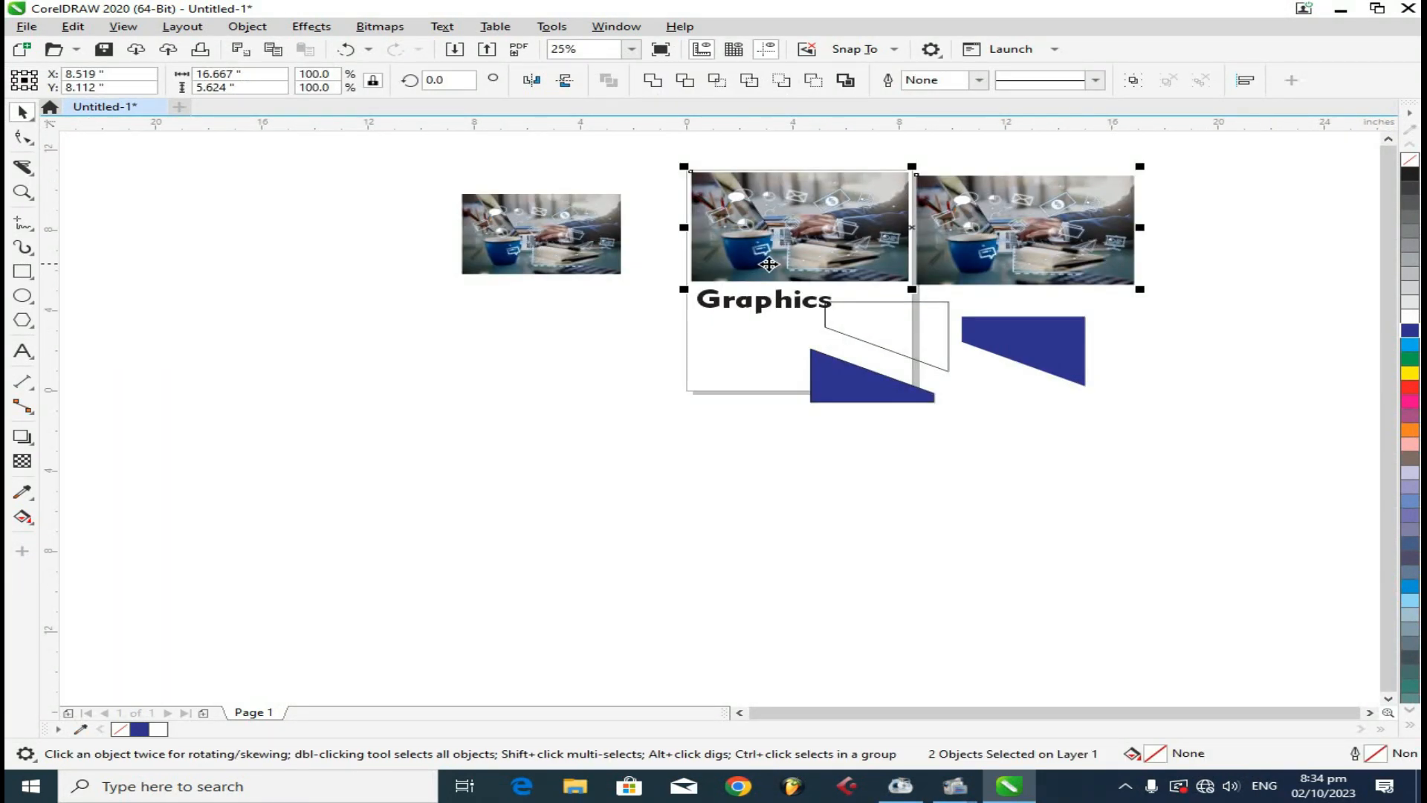
{"action": "key", "text": "ctrl+g"}
{"action": "left_click_drag", "start_coordinate": [960, 258], "coordinate": [960, 196]}
{"action": "left_click", "coordinate": [1247, 253]}
{"action": "left_click_drag", "start_coordinate": [1073, 207], "coordinate": [1077, 255]}
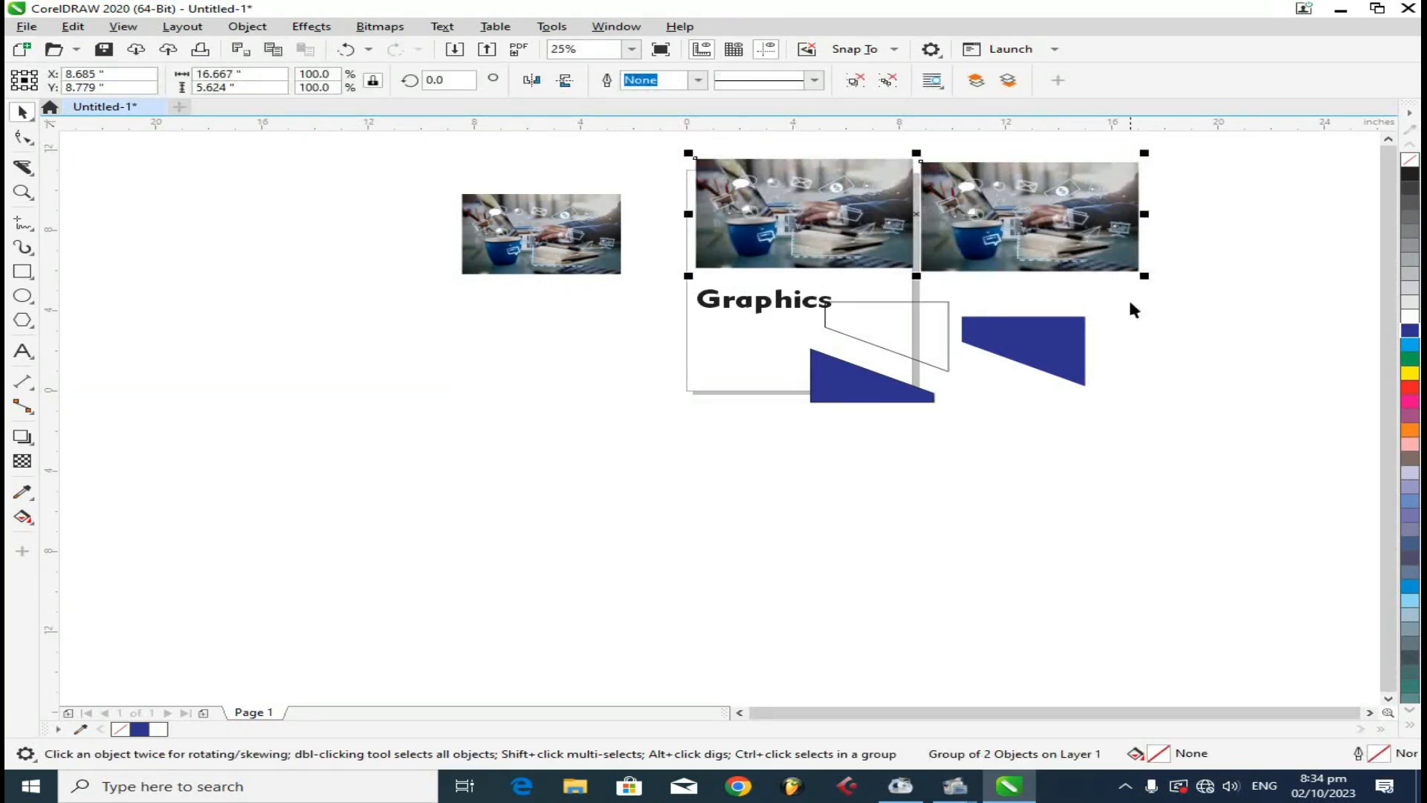
{"action": "left_click", "coordinate": [1046, 231]}
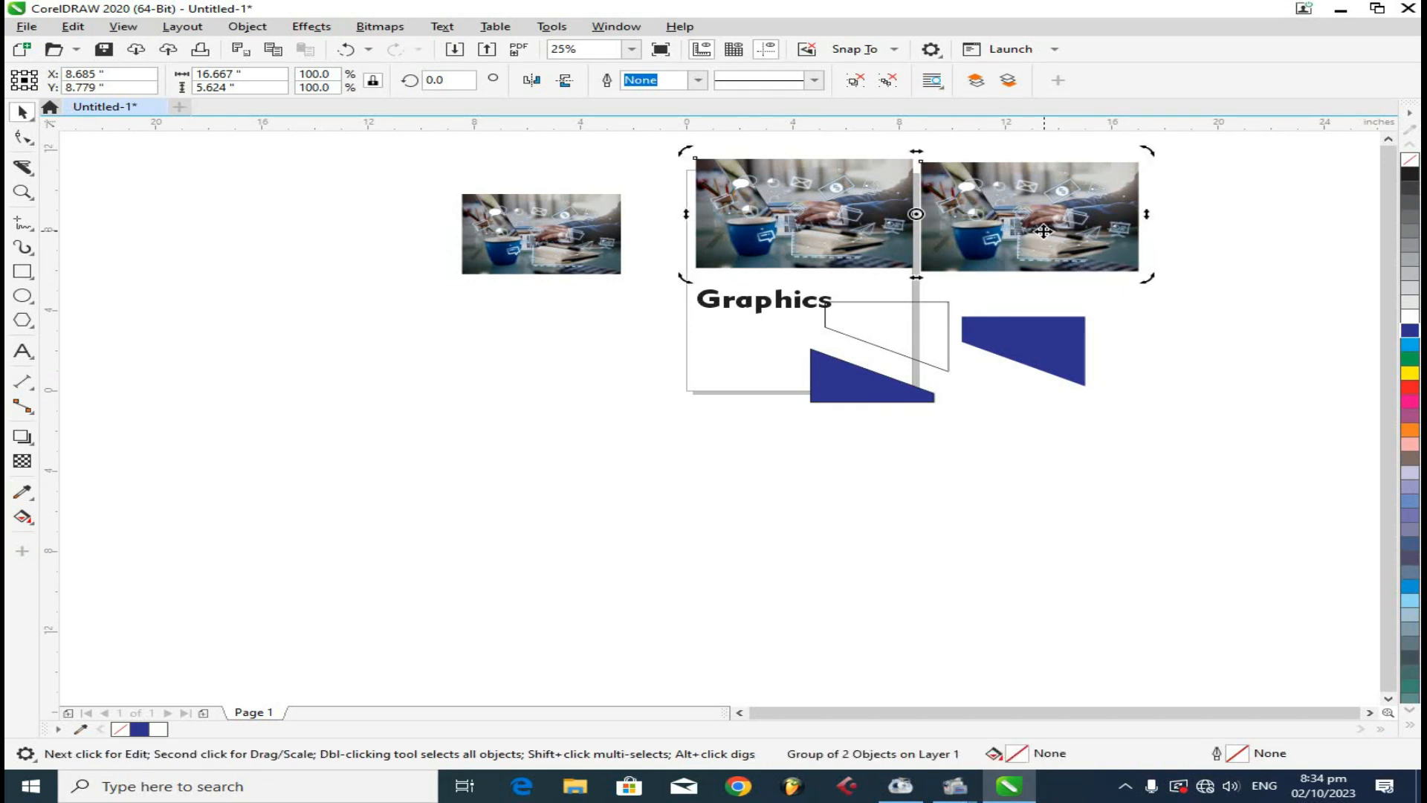
{"action": "left_click", "coordinate": [1052, 185]}
Step: Ungroup the two large images and select the right-hand image on its own to check
{"action": "right_click", "coordinate": [1053, 186]}
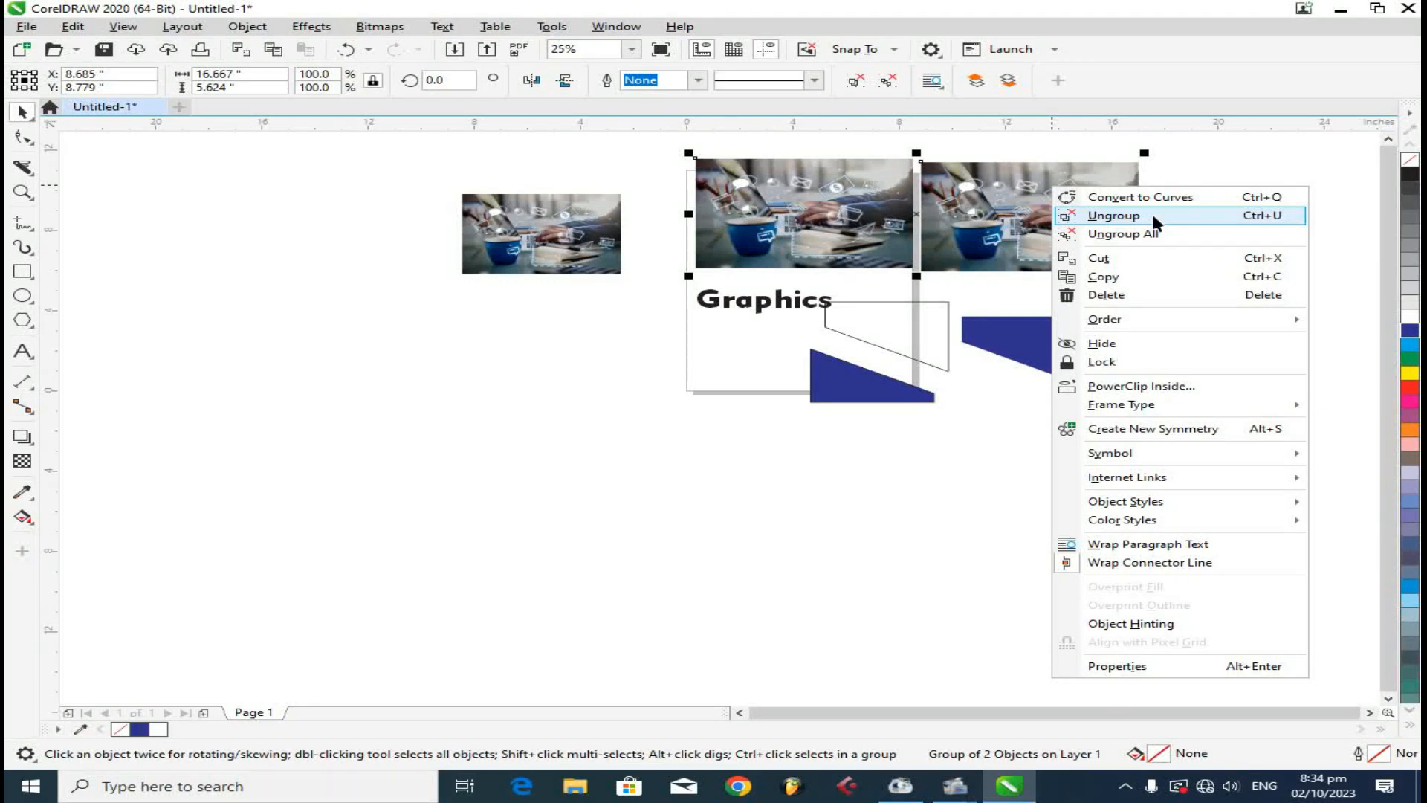
{"action": "left_click", "coordinate": [1114, 216]}
{"action": "left_click", "coordinate": [1172, 284]}
{"action": "left_click", "coordinate": [1127, 232]}
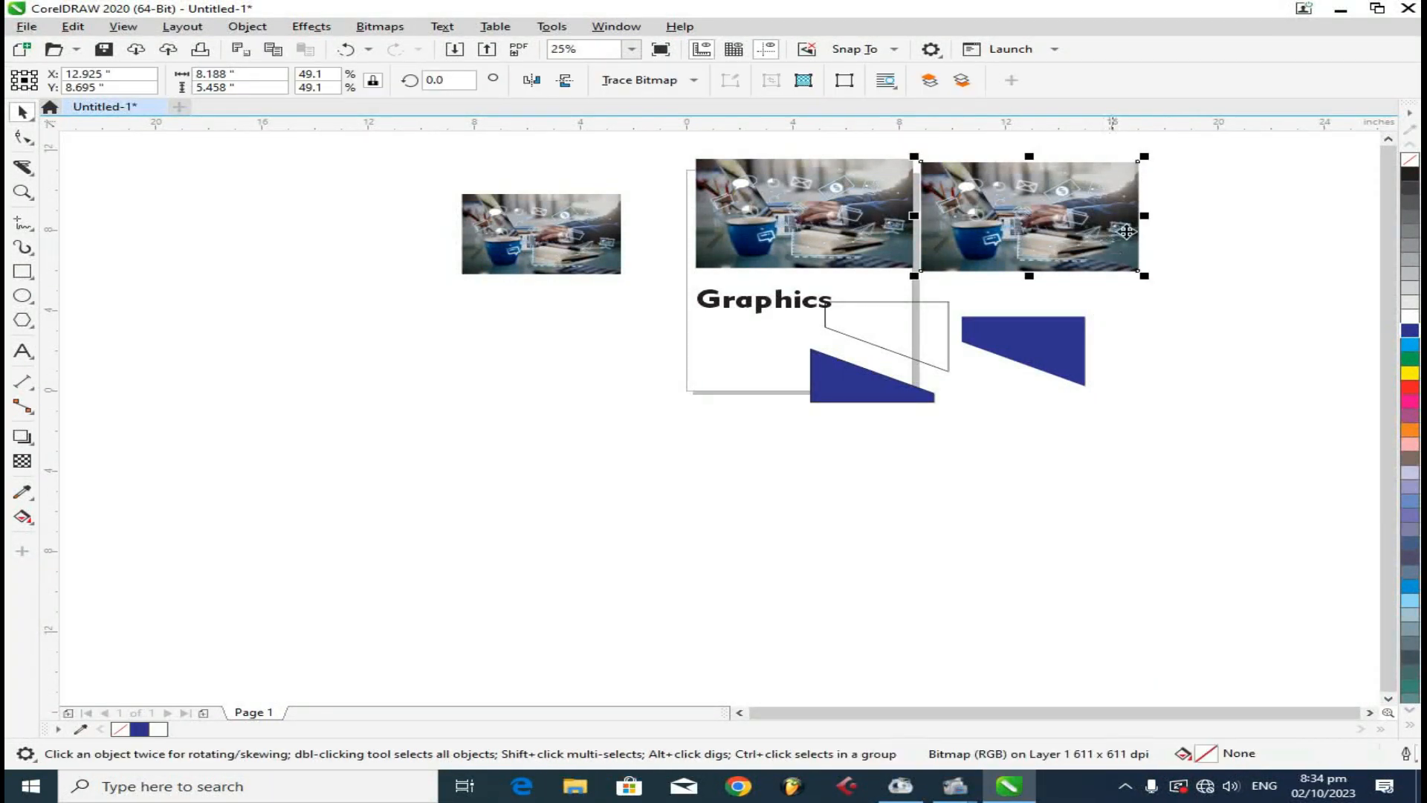
{"action": "left_click", "coordinate": [1219, 310]}
Step: Group the two large images again, try moving the group upward, and undo that move
{"action": "left_click_drag", "start_coordinate": [1167, 148], "coordinate": [713, 276]}
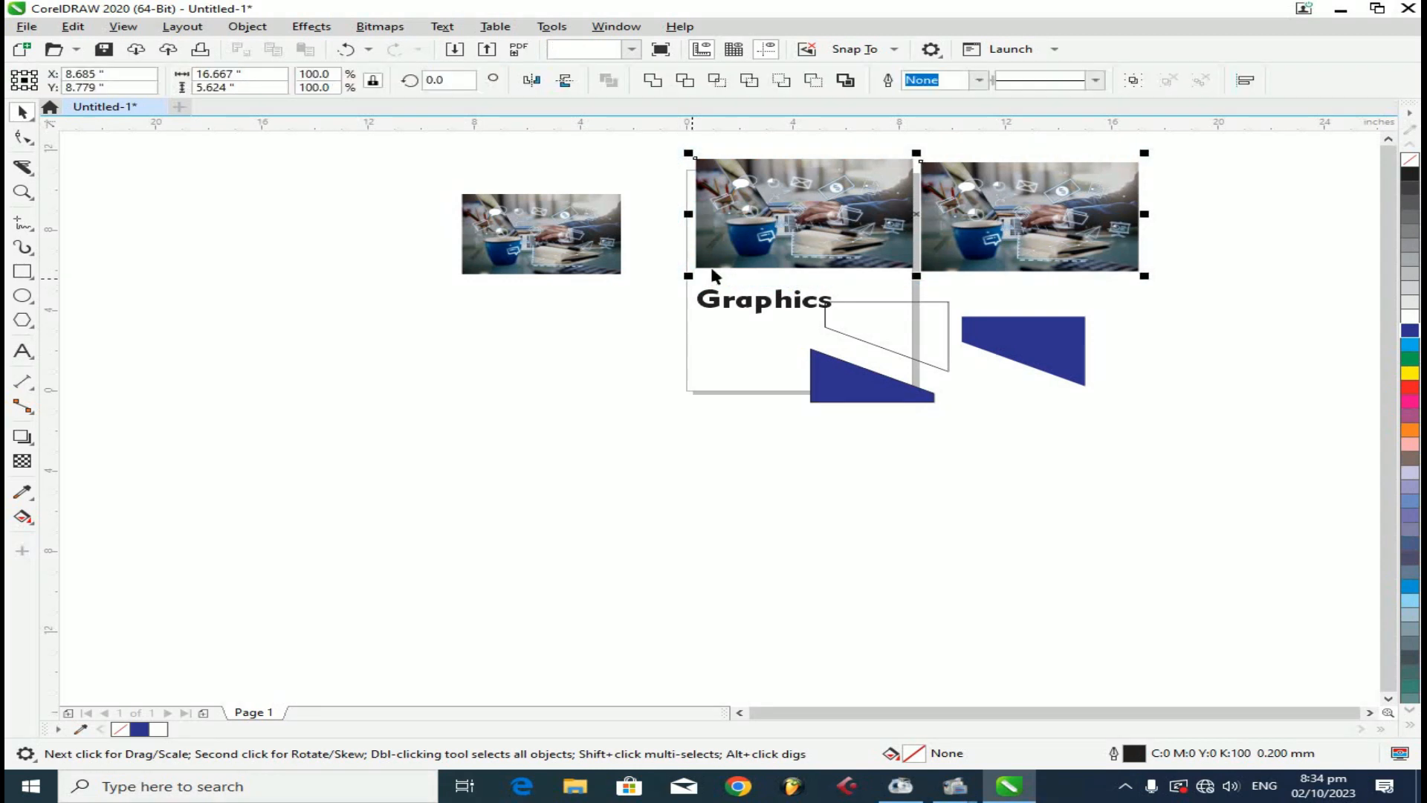
{"action": "right_click", "coordinate": [815, 214]}
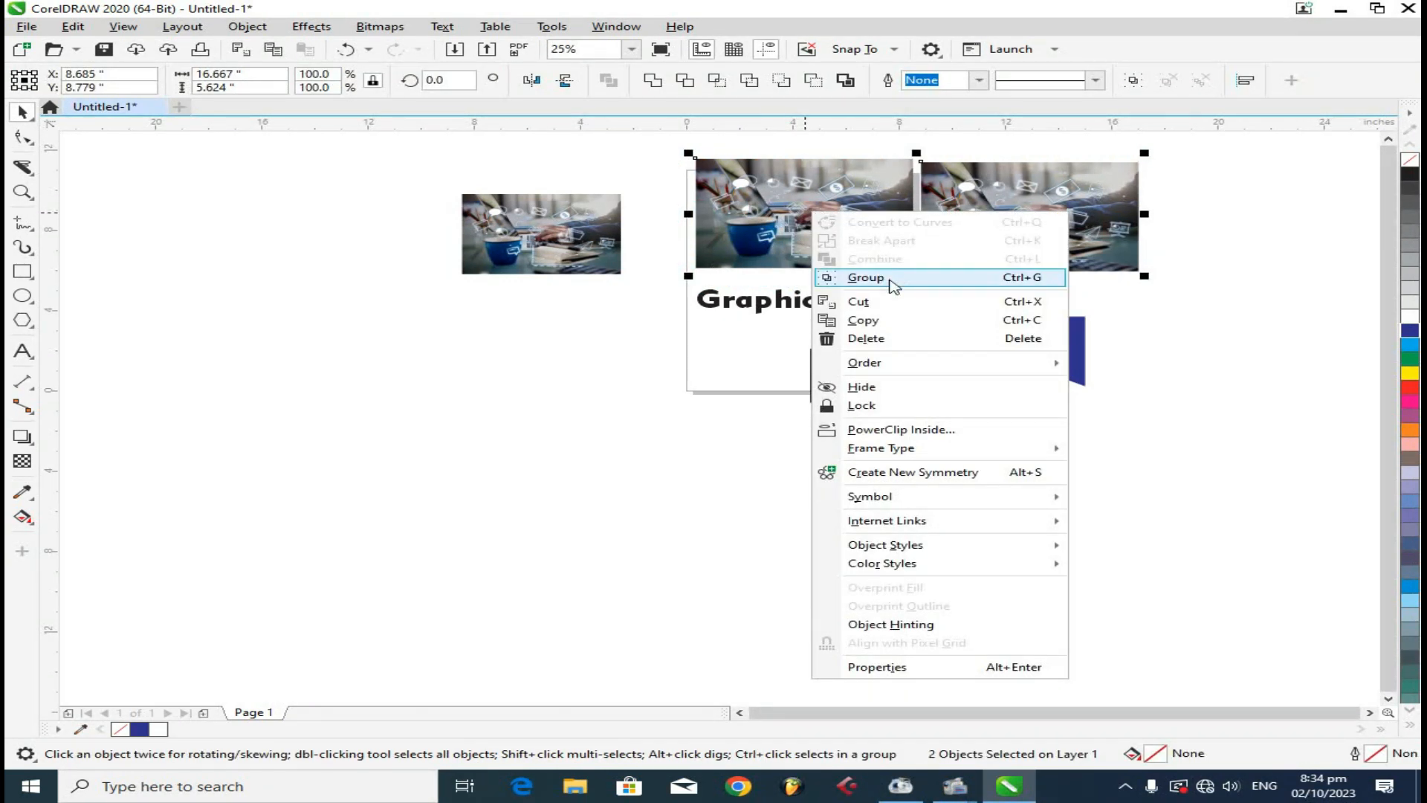
{"action": "key", "text": "ctrl+g"}
{"action": "left_click_drag", "start_coordinate": [1047, 221], "coordinate": [1044, 195]}
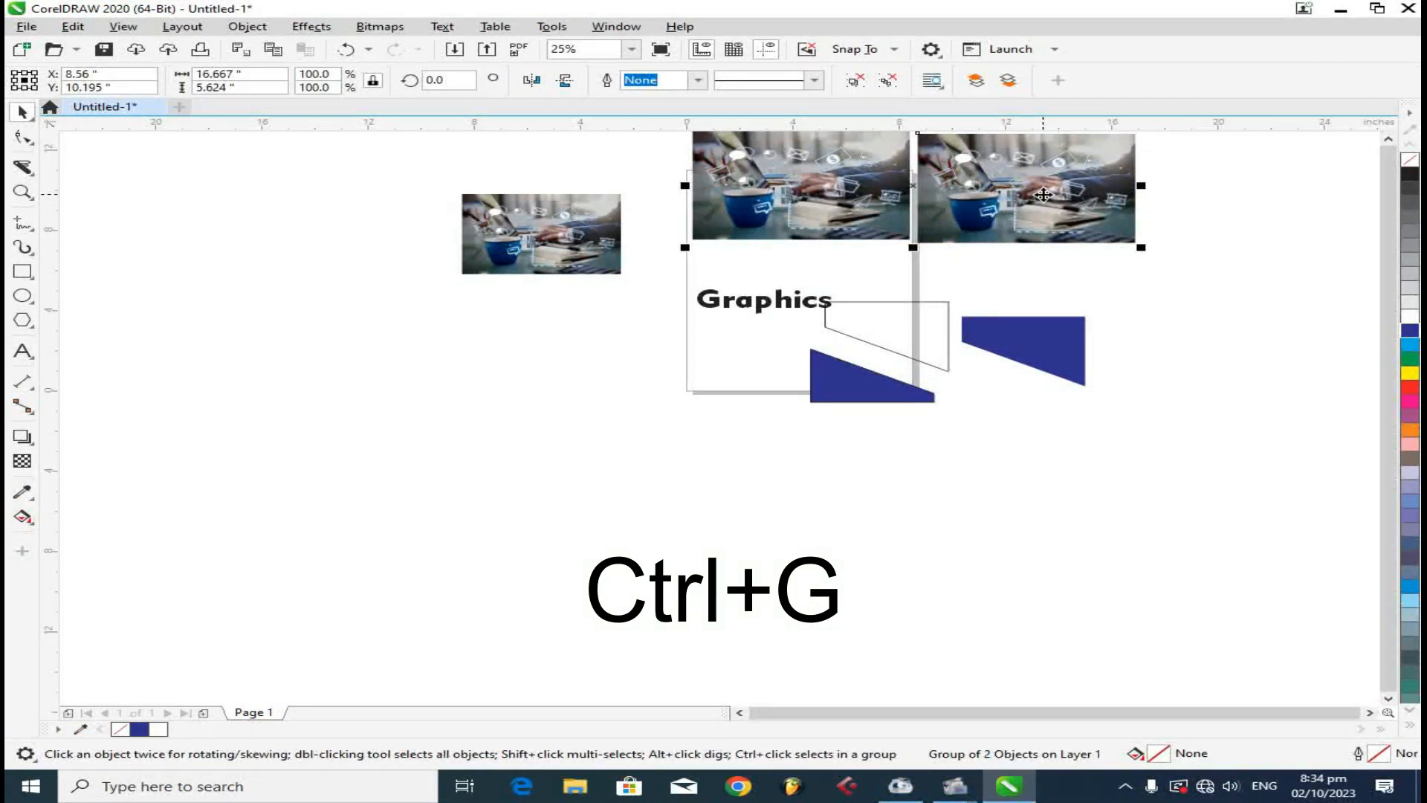
{"action": "key", "text": "ctrl+z"}
Step: Move the outline of the lower blue slice out to below the right-hand blue slice
{"action": "left_click", "coordinate": [1033, 407]}
{"action": "left_click_drag", "start_coordinate": [871, 386], "coordinate": [1045, 433]}
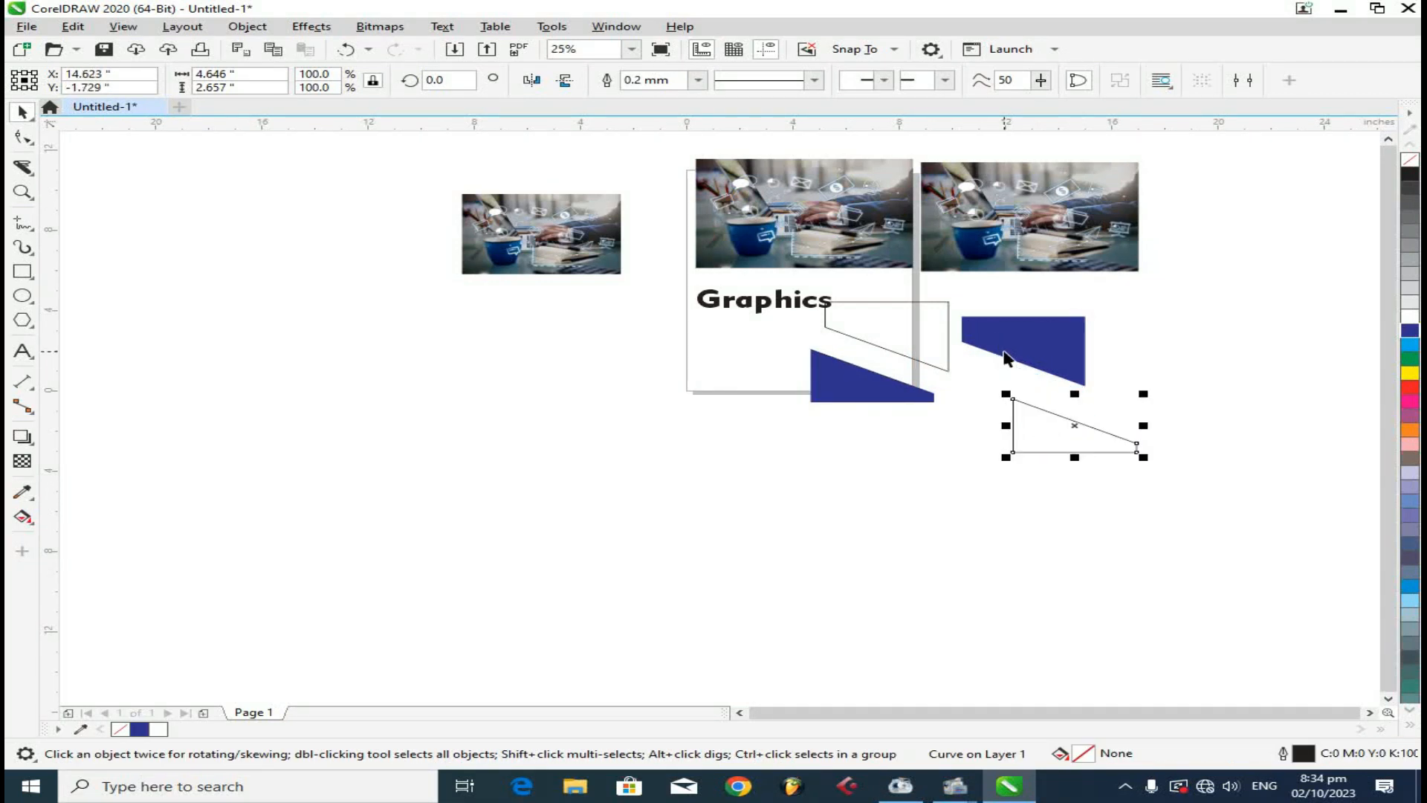
{"action": "left_click", "coordinate": [571, 489]}
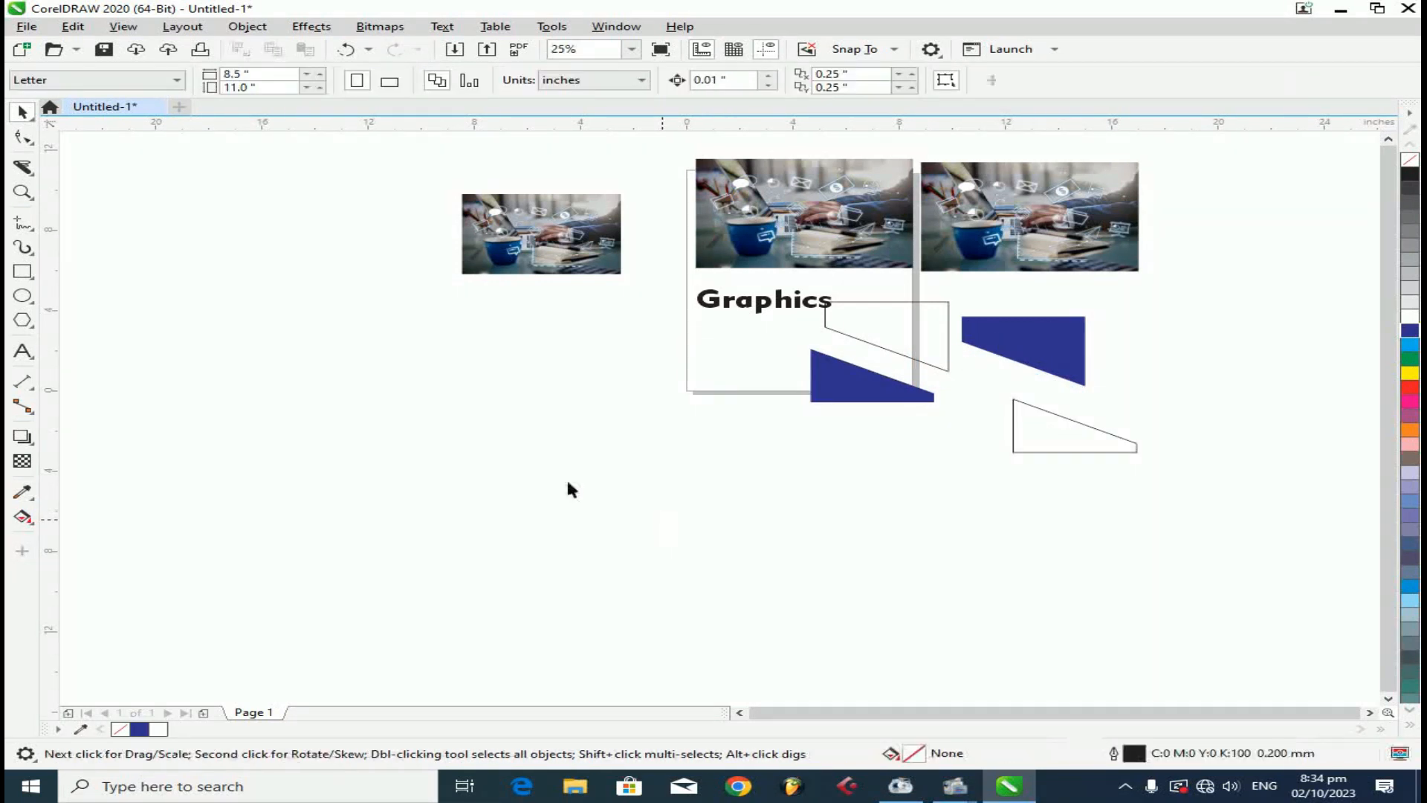
Step: Draw a rectangle about 5.46 × 4.58 in below the small image left of the page
{"action": "left_click", "coordinate": [22, 272]}
{"action": "left_click_drag", "start_coordinate": [460, 316], "coordinate": [605, 408]}
{"action": "left_click", "coordinate": [17, 104]}
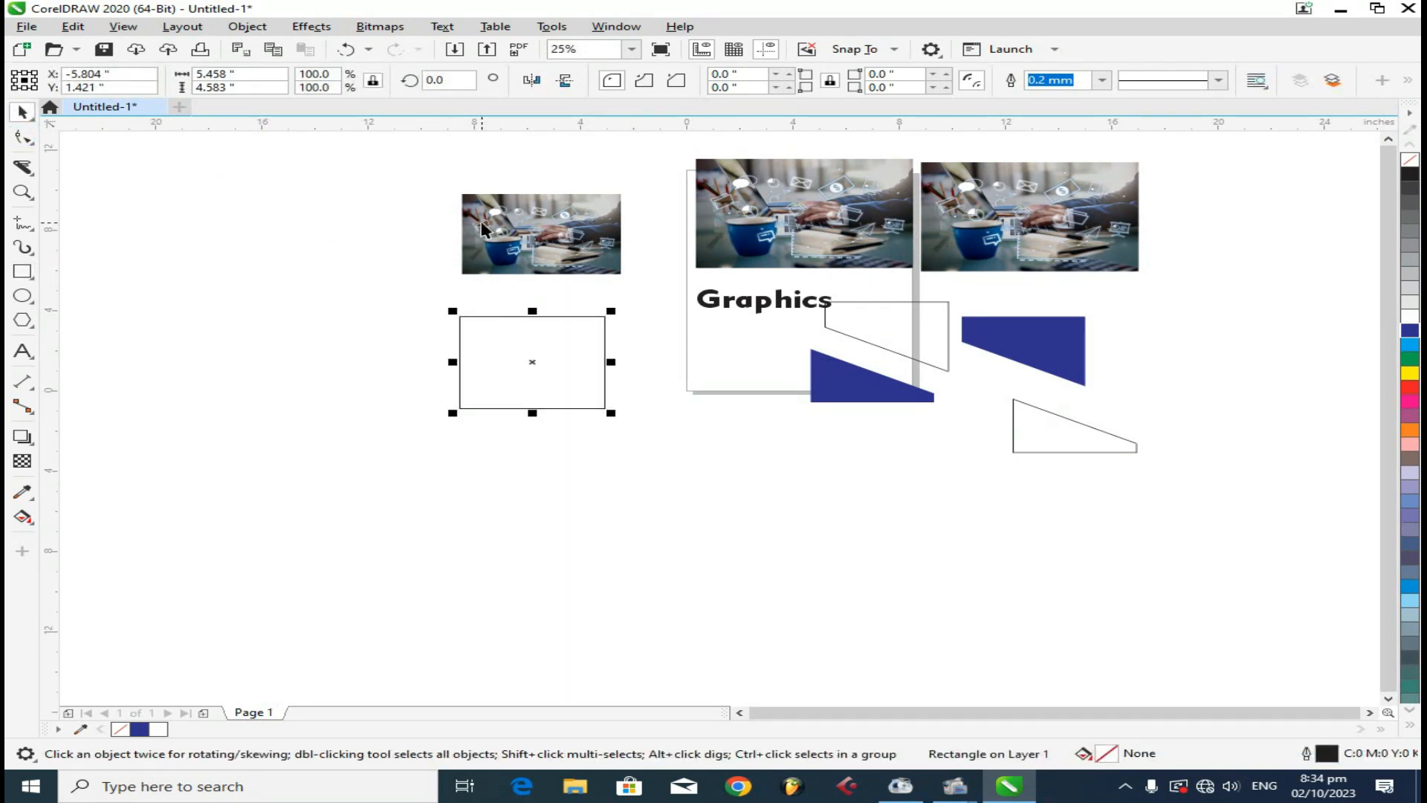
Step: Slice the small image left of the page with a straight Knife cut from its upper left edge to its lower right corner
{"action": "scroll", "coordinate": [487, 231], "scroll_direction": "up", "scroll_amount": 4}
{"action": "left_click", "coordinate": [460, 404]}
{"action": "scroll", "coordinate": [441, 451], "scroll_direction": "down", "scroll_amount": 1}
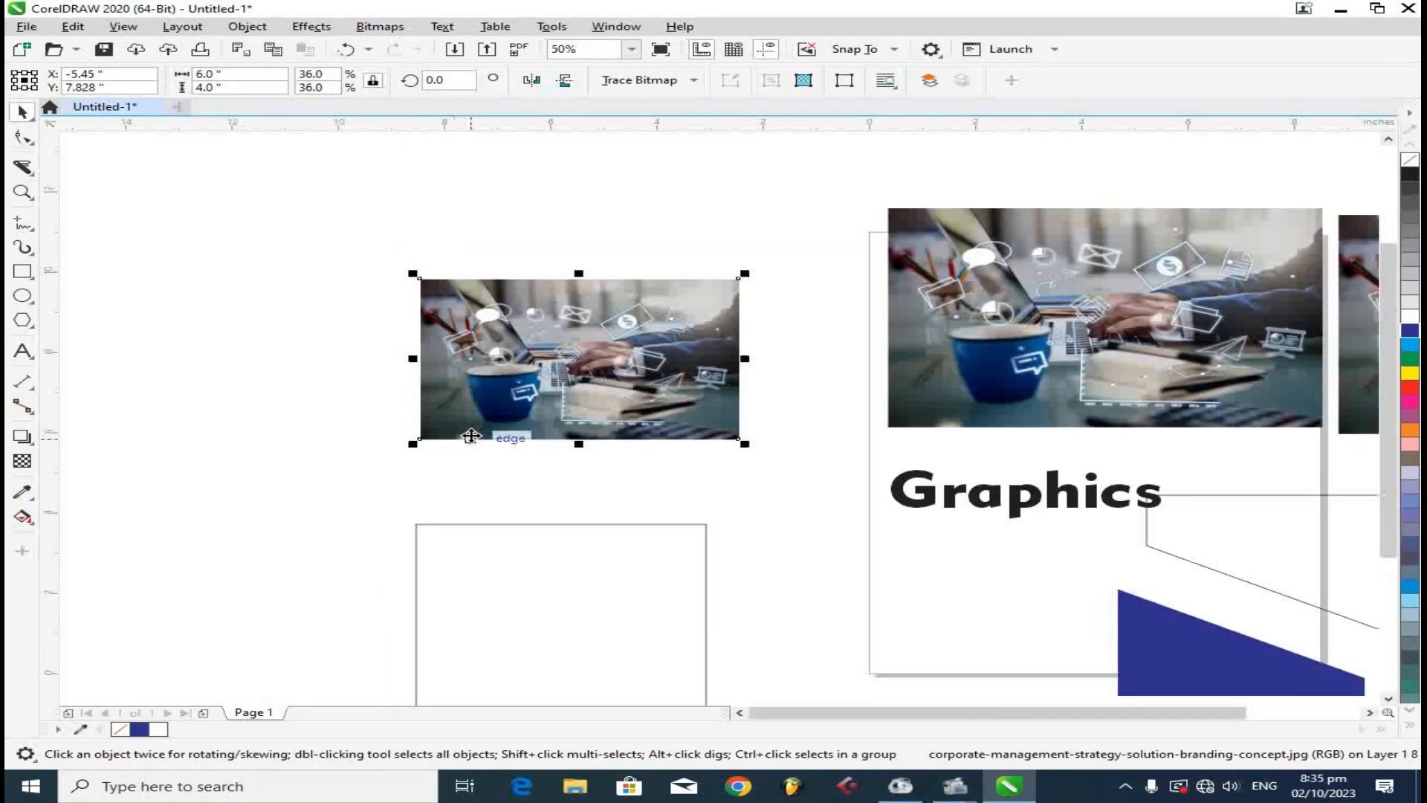
{"action": "scroll", "coordinate": [527, 348], "scroll_direction": "up", "scroll_amount": 1}
{"action": "left_click", "coordinate": [541, 347]}
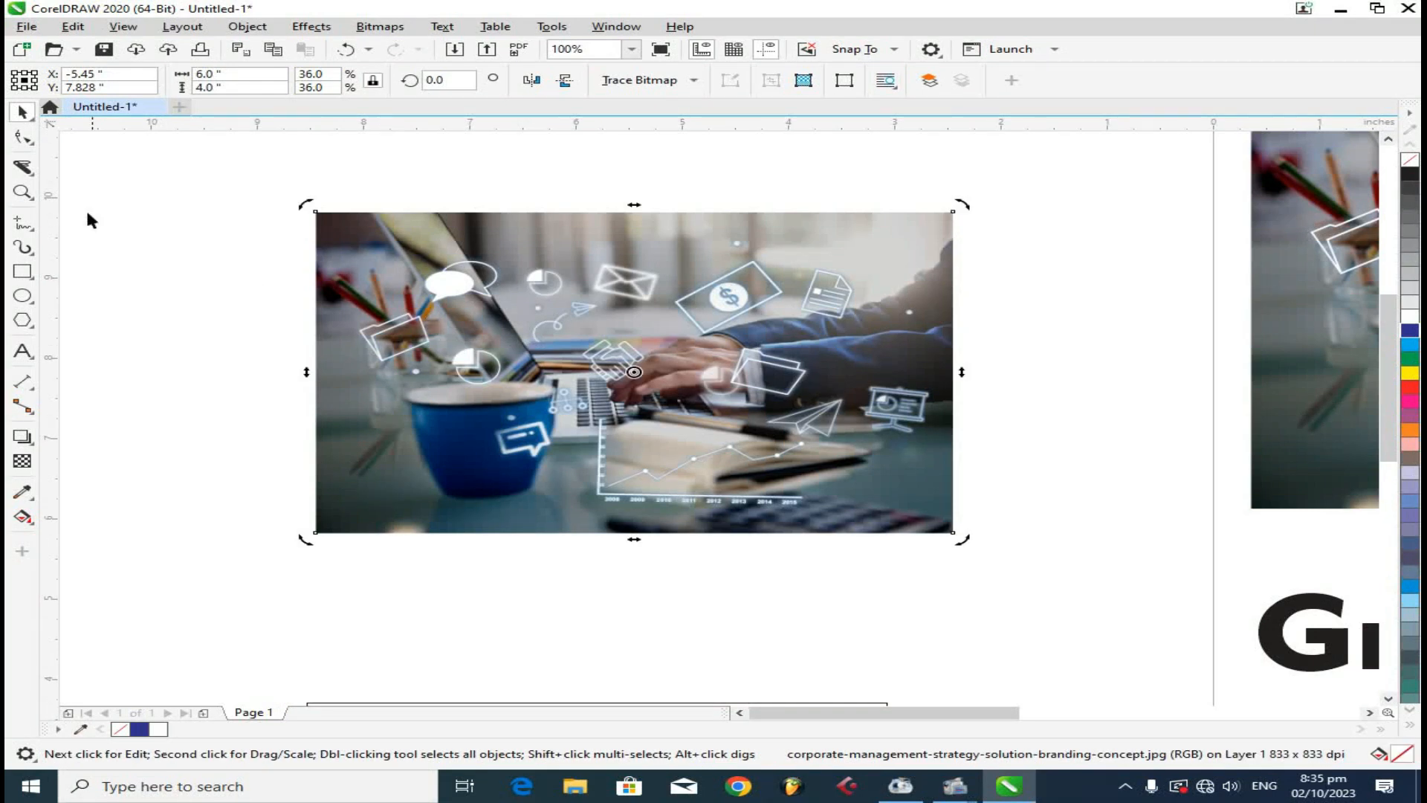
{"action": "left_click", "coordinate": [15, 169]}
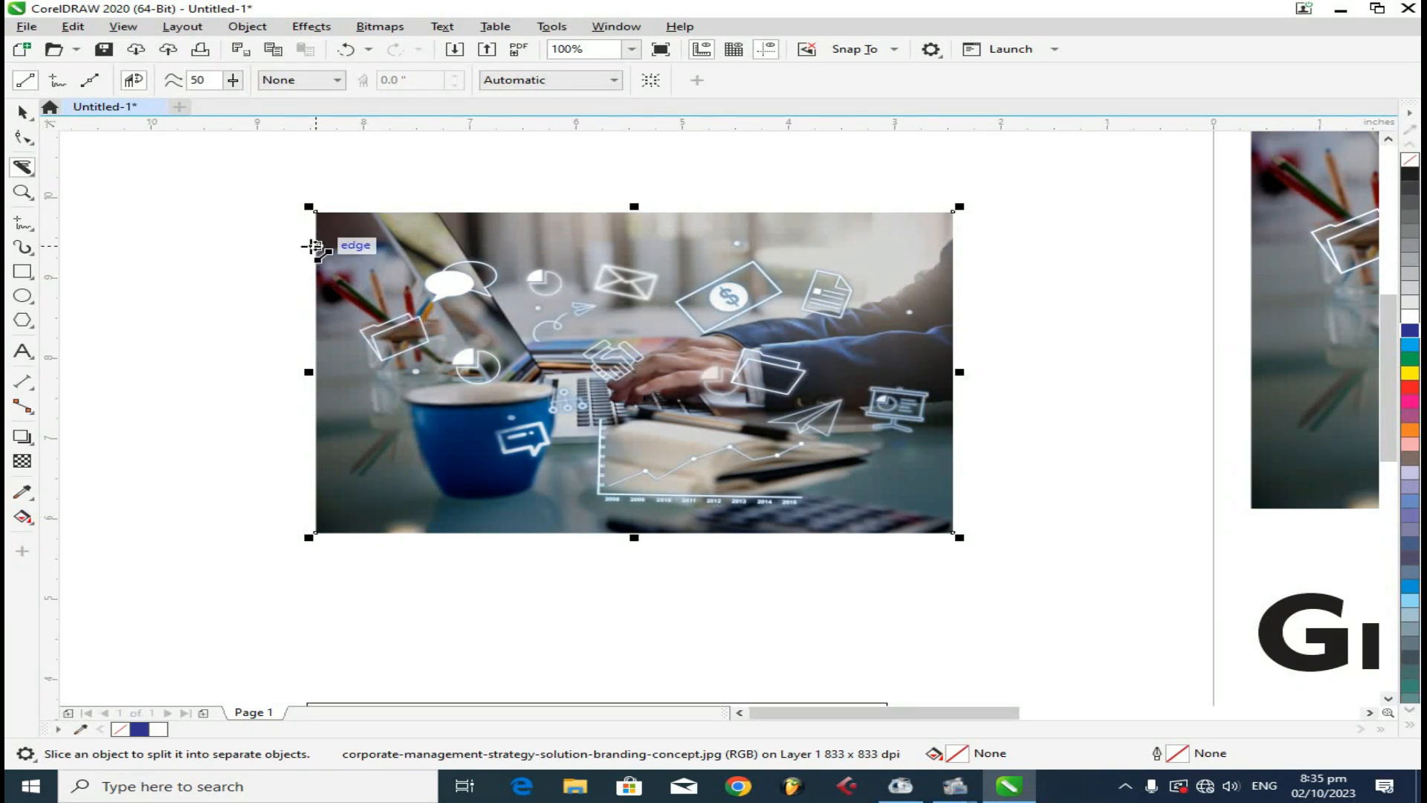
{"action": "left_click", "coordinate": [315, 247]}
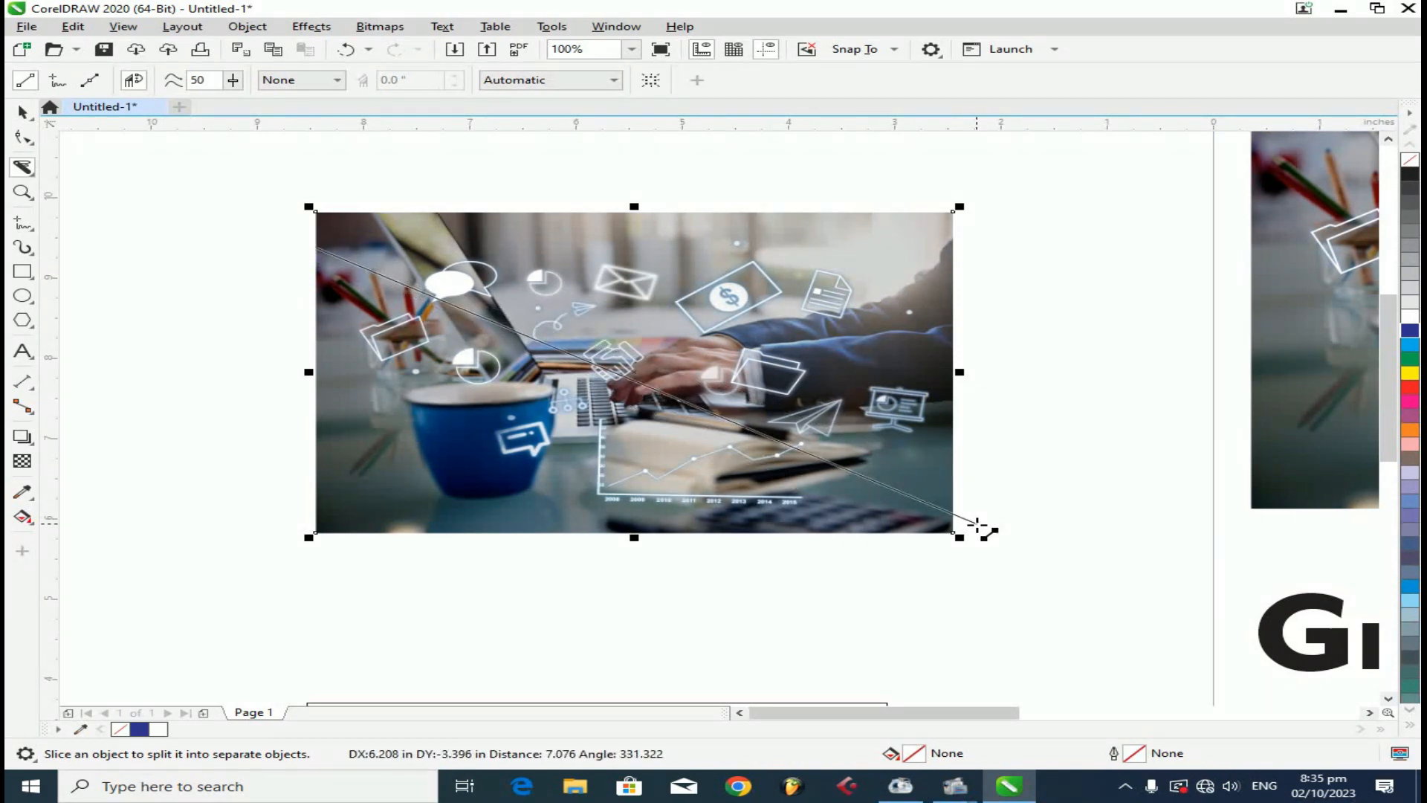
{"action": "left_click", "coordinate": [958, 535]}
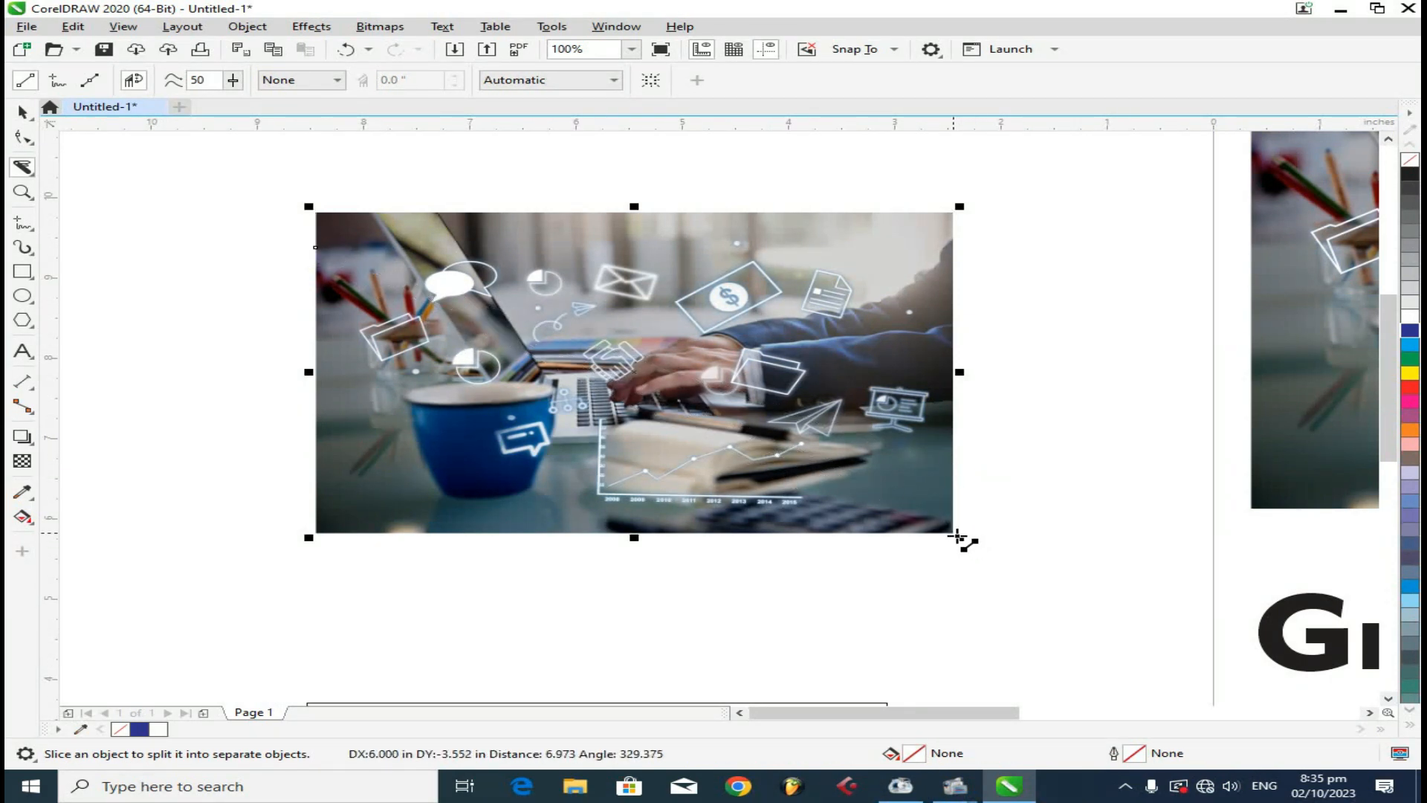
Step: Move the upper and lower slices of the small image apart and undo both moves
{"action": "left_click", "coordinate": [22, 112]}
{"action": "left_click", "coordinate": [301, 305]}
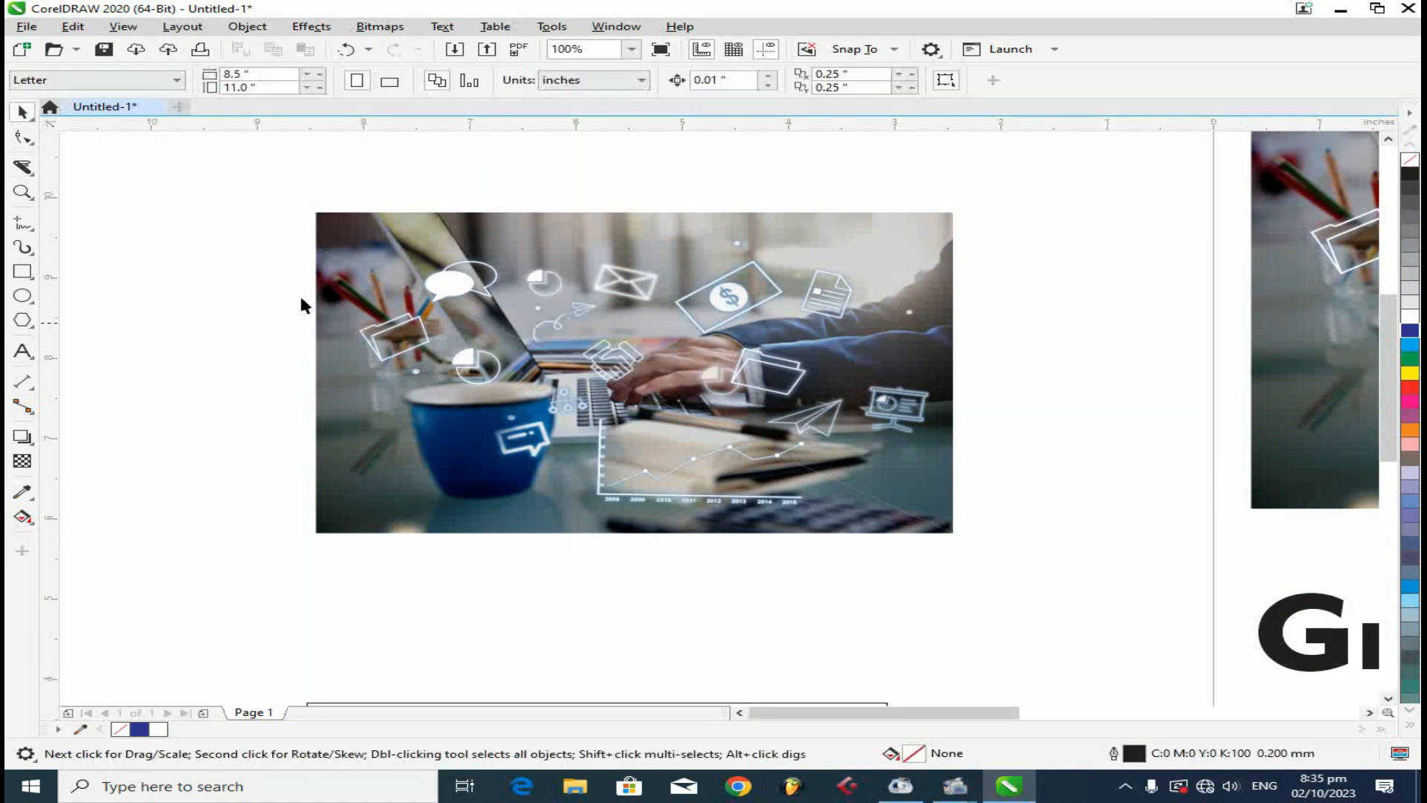
{"action": "left_click_drag", "start_coordinate": [708, 261], "coordinate": [741, 219]}
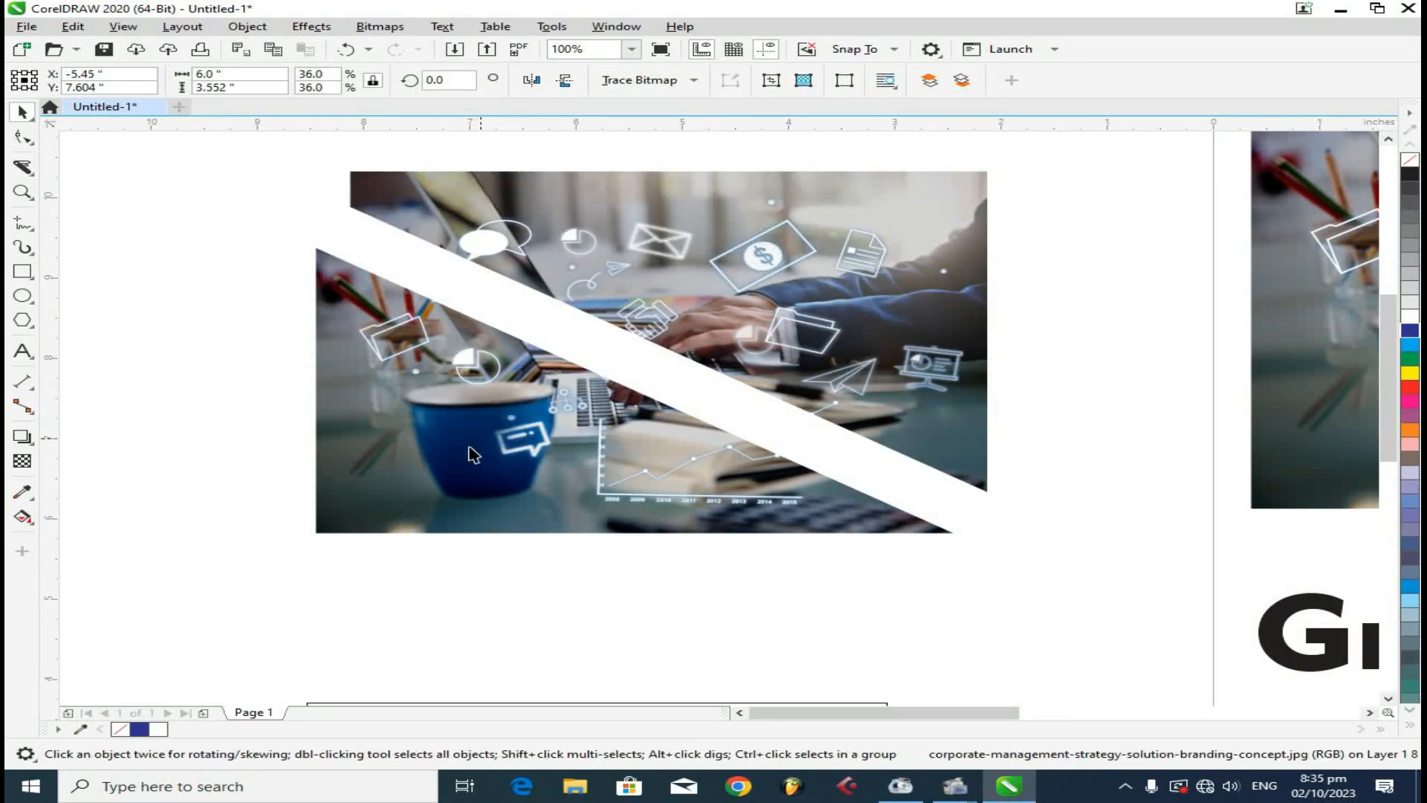
{"action": "left_click_drag", "start_coordinate": [472, 452], "coordinate": [413, 514]}
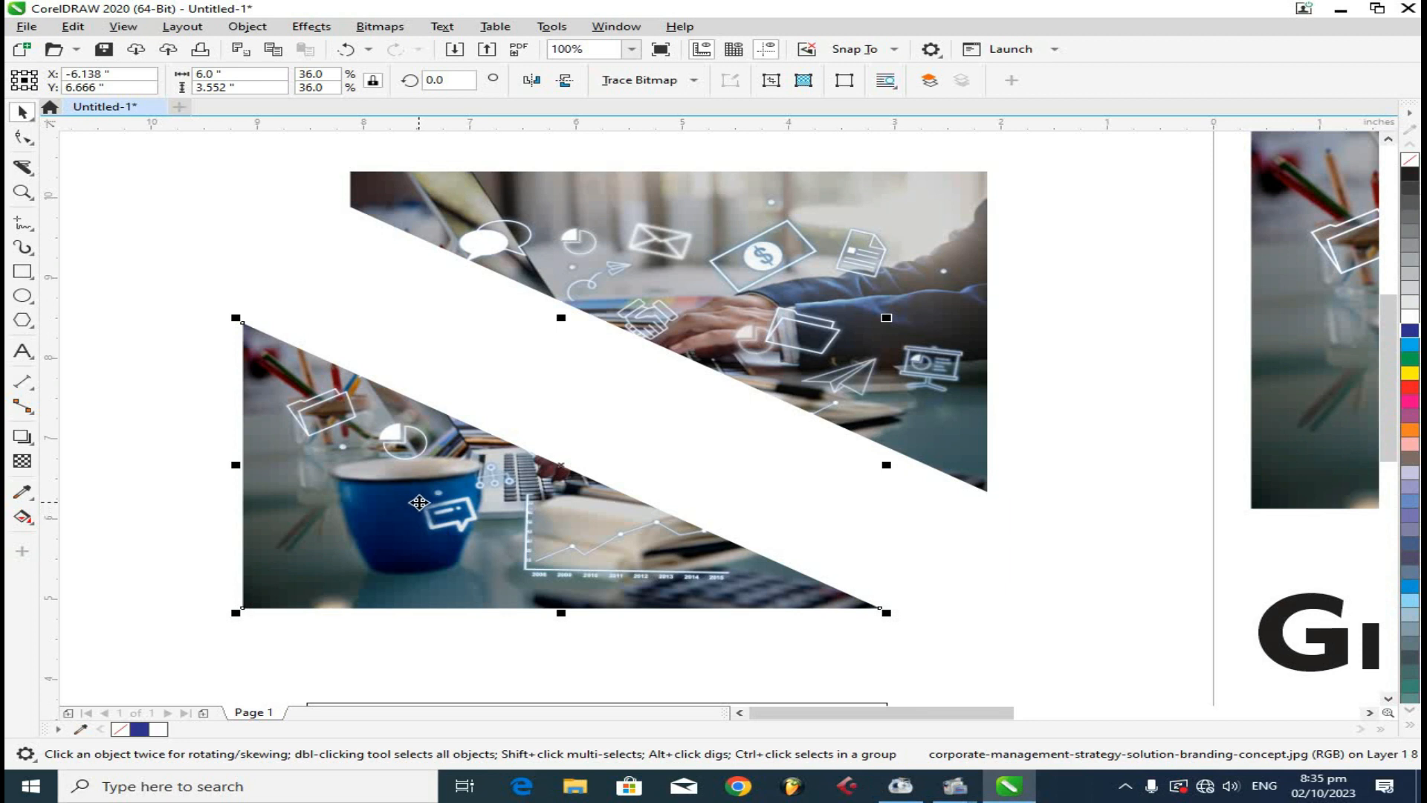
{"action": "key", "text": "ctrl+z"}
{"action": "key", "text": "ctrl+z"}
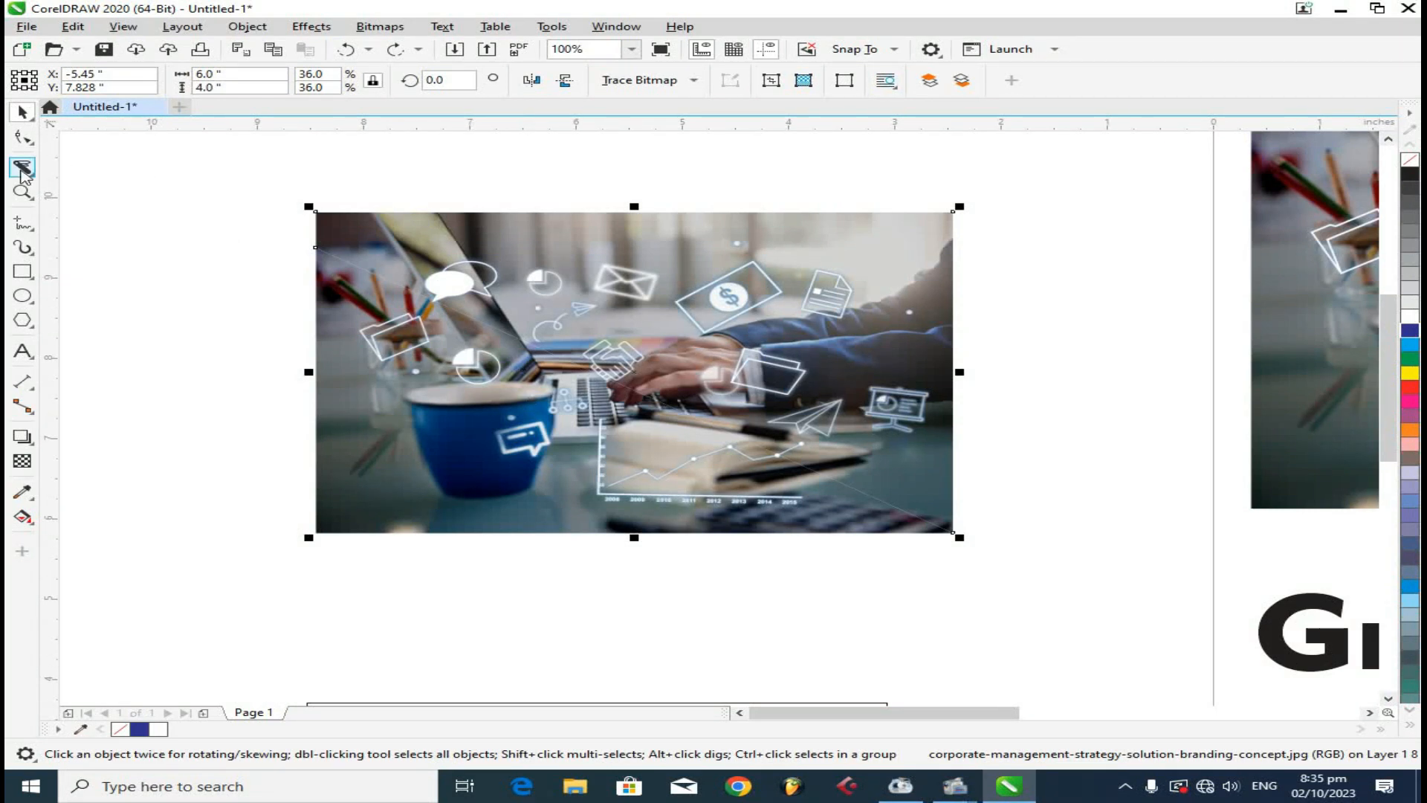
Step: Slice the small image along a wavy line from its left edge to its right edge with the Knife tool in freehand mode
{"action": "left_click", "coordinate": [23, 167]}
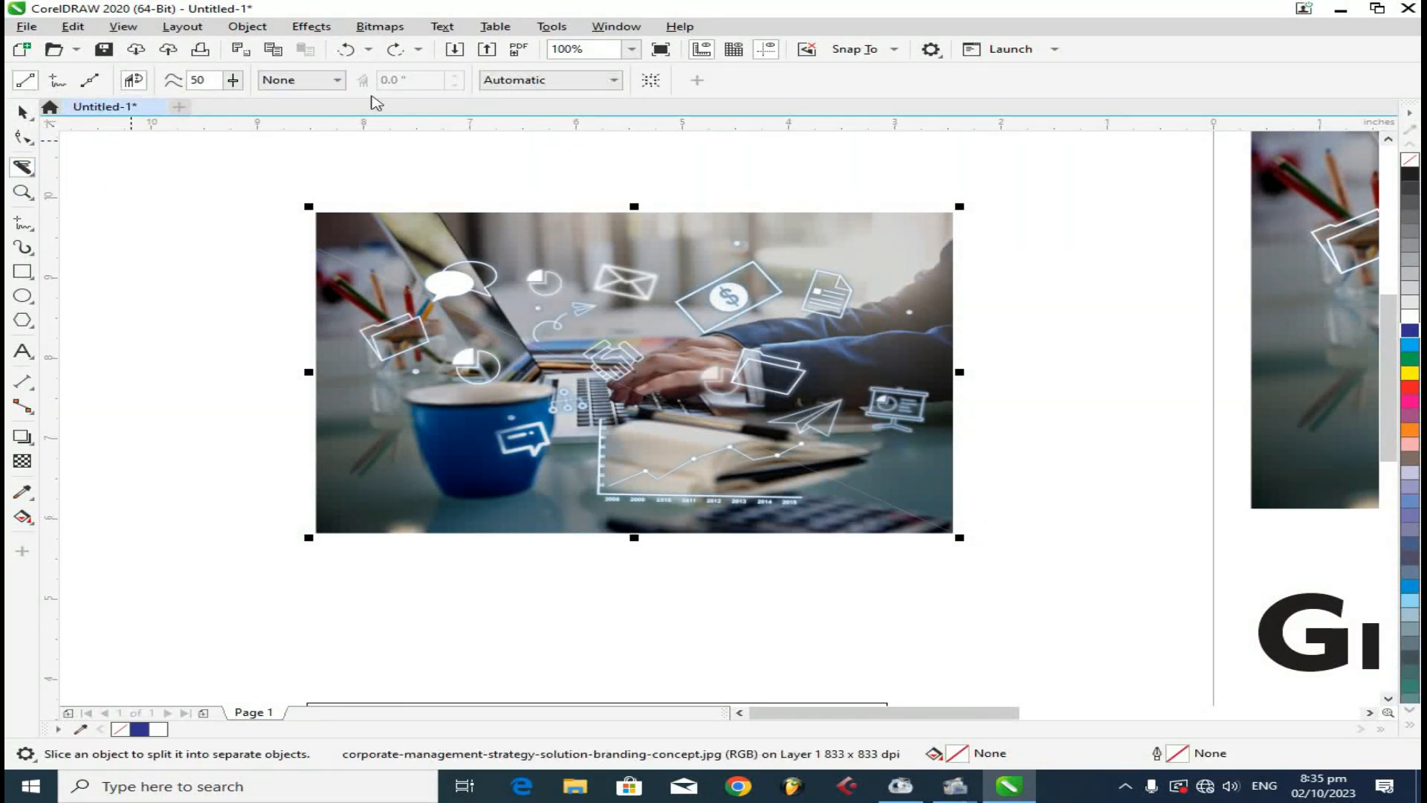
{"action": "left_click", "coordinate": [59, 83]}
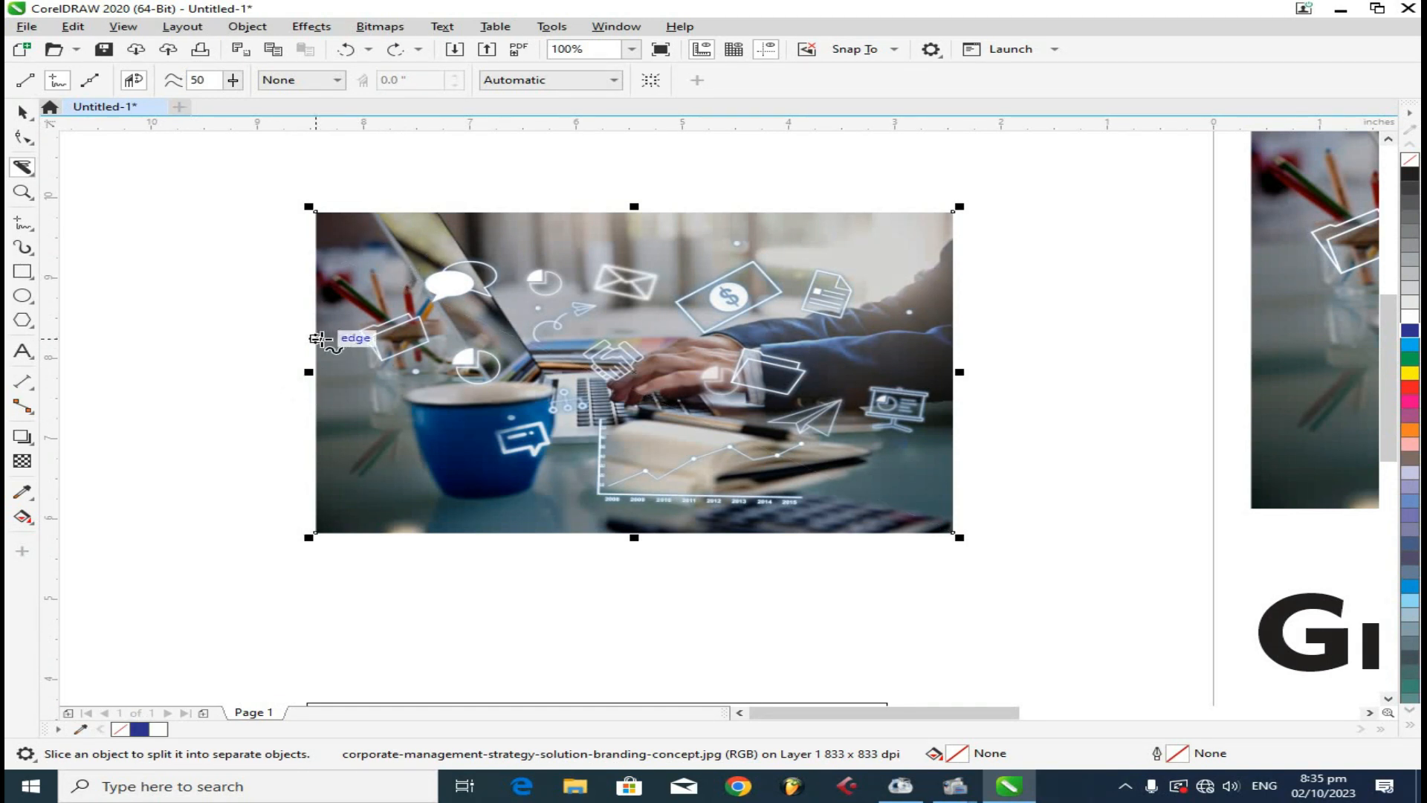
{"action": "mouse_move", "coordinate": [319, 337]}
{"action": "left_mouse_down"}
{"action": "mouse_move", "coordinate": [348, 322]}
{"action": "mouse_move", "coordinate": [372, 352]}
{"action": "mouse_move", "coordinate": [454, 313]}
{"action": "mouse_move", "coordinate": [493, 365]}
{"action": "mouse_move", "coordinate": [539, 360]}
{"action": "mouse_move", "coordinate": [557, 320]}
{"action": "mouse_move", "coordinate": [588, 317]}
{"action": "mouse_move", "coordinate": [608, 357]}
{"action": "mouse_move", "coordinate": [669, 370]}
{"action": "mouse_move", "coordinate": [675, 333]}
{"action": "mouse_move", "coordinate": [721, 323]}
{"action": "mouse_move", "coordinate": [756, 369]}
{"action": "mouse_move", "coordinate": [793, 371]}
{"action": "mouse_move", "coordinate": [789, 332]}
{"action": "mouse_move", "coordinate": [860, 333]}
{"action": "mouse_move", "coordinate": [892, 379]}
{"action": "mouse_move", "coordinate": [916, 328]}
{"action": "mouse_move", "coordinate": [954, 350]}
{"action": "mouse_move", "coordinate": [960, 390]}
{"action": "left_mouse_up"}
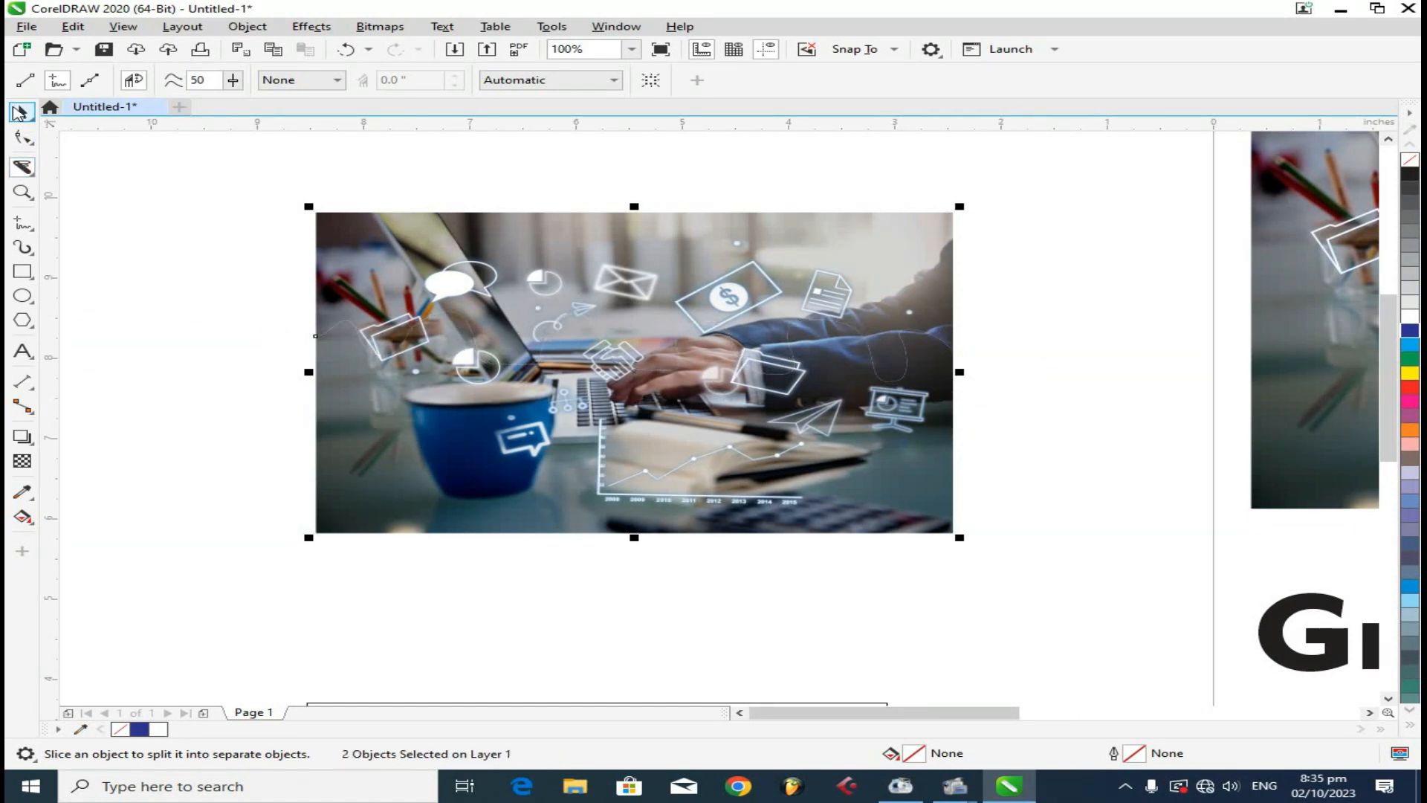
Step: Move the upper wavy slice of the small image upward, and undo the move and the freehand cut
{"action": "left_click", "coordinate": [22, 111]}
{"action": "key", "text": "space"}
{"action": "left_click_drag", "start_coordinate": [707, 216], "coordinate": [693, 142]}
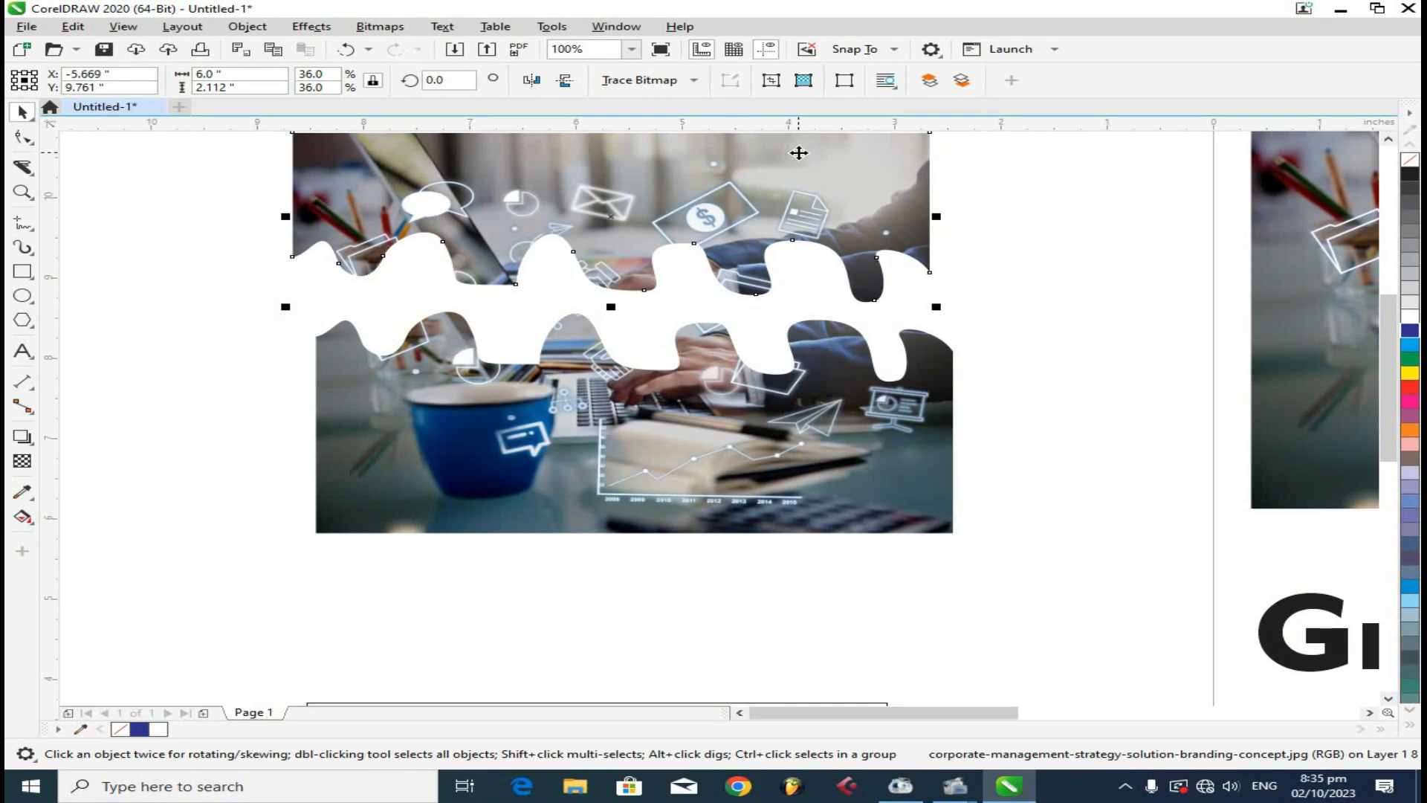
{"action": "key", "text": "ctrl+z"}
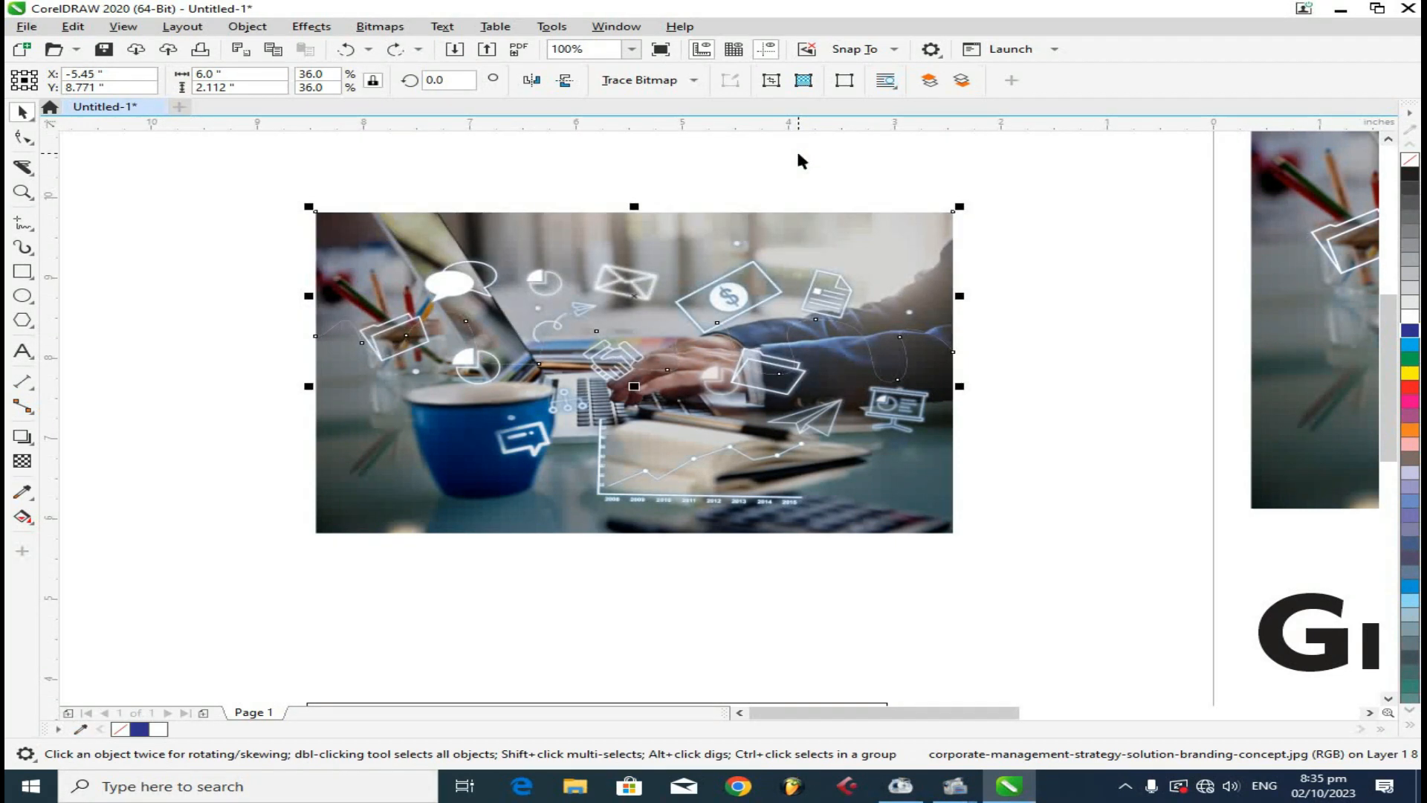
{"action": "key", "text": "ctrl+z"}
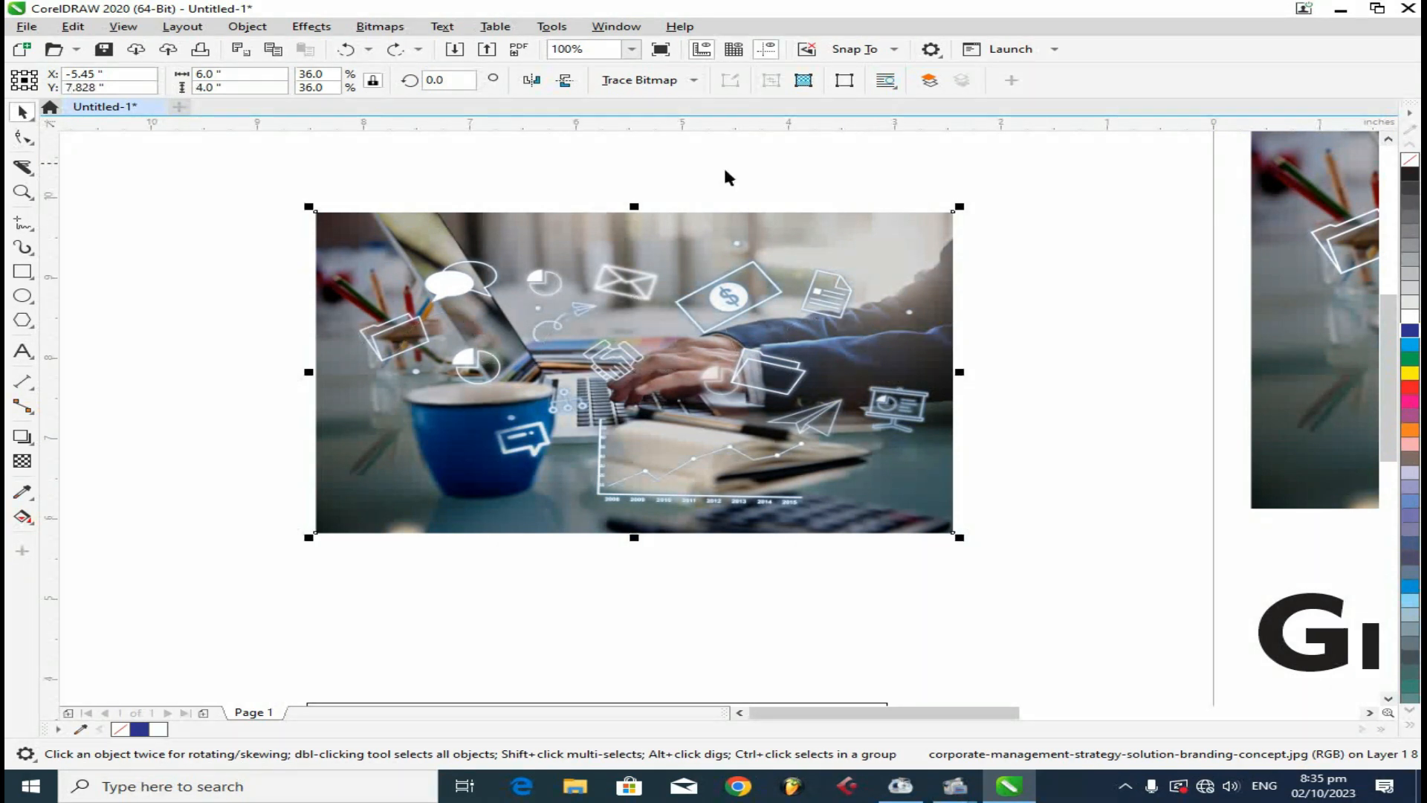
Step: Slice the small image along a wavy line from its left edge to just past its right edge with the Knife tool in Bézier mode
{"action": "left_click", "coordinate": [34, 165]}
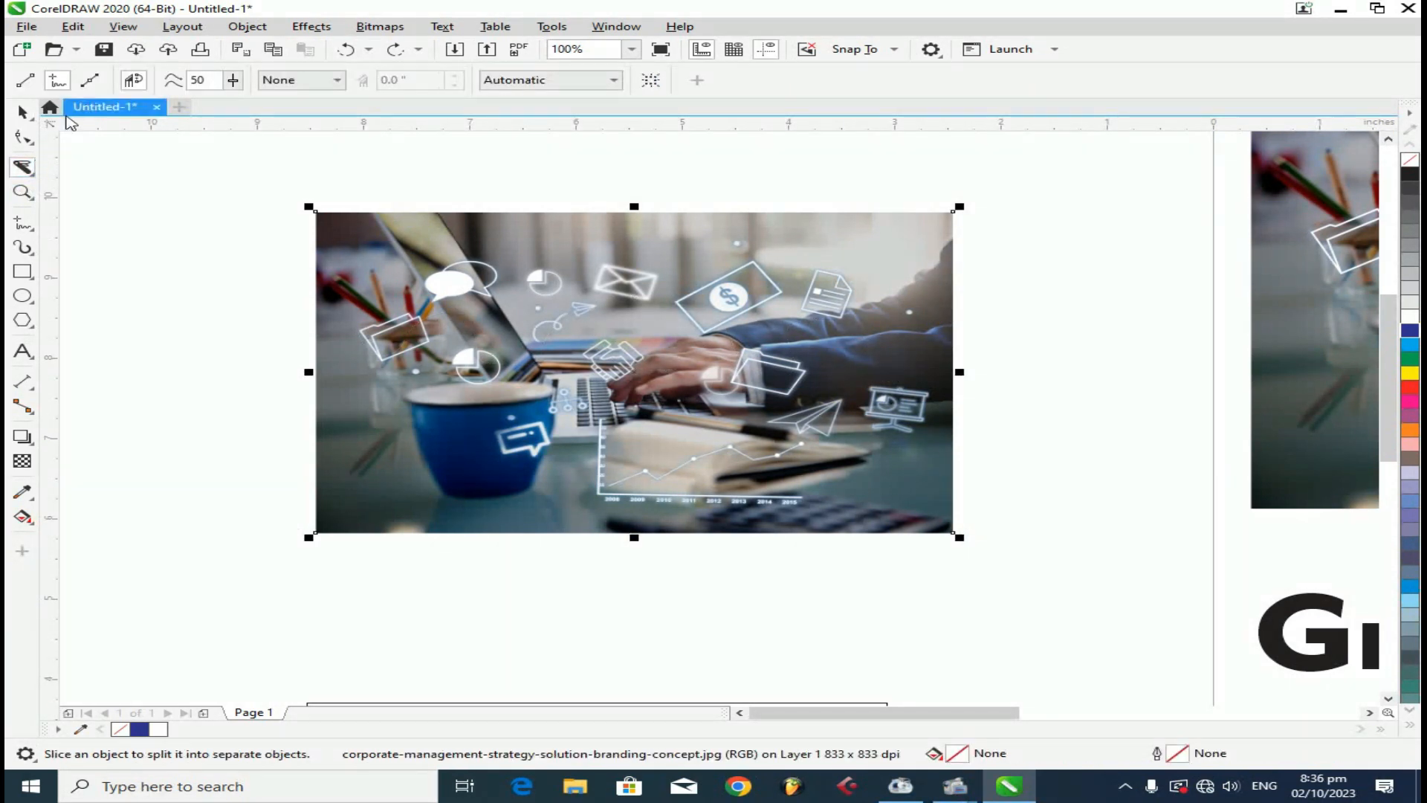
{"action": "left_click", "coordinate": [90, 81]}
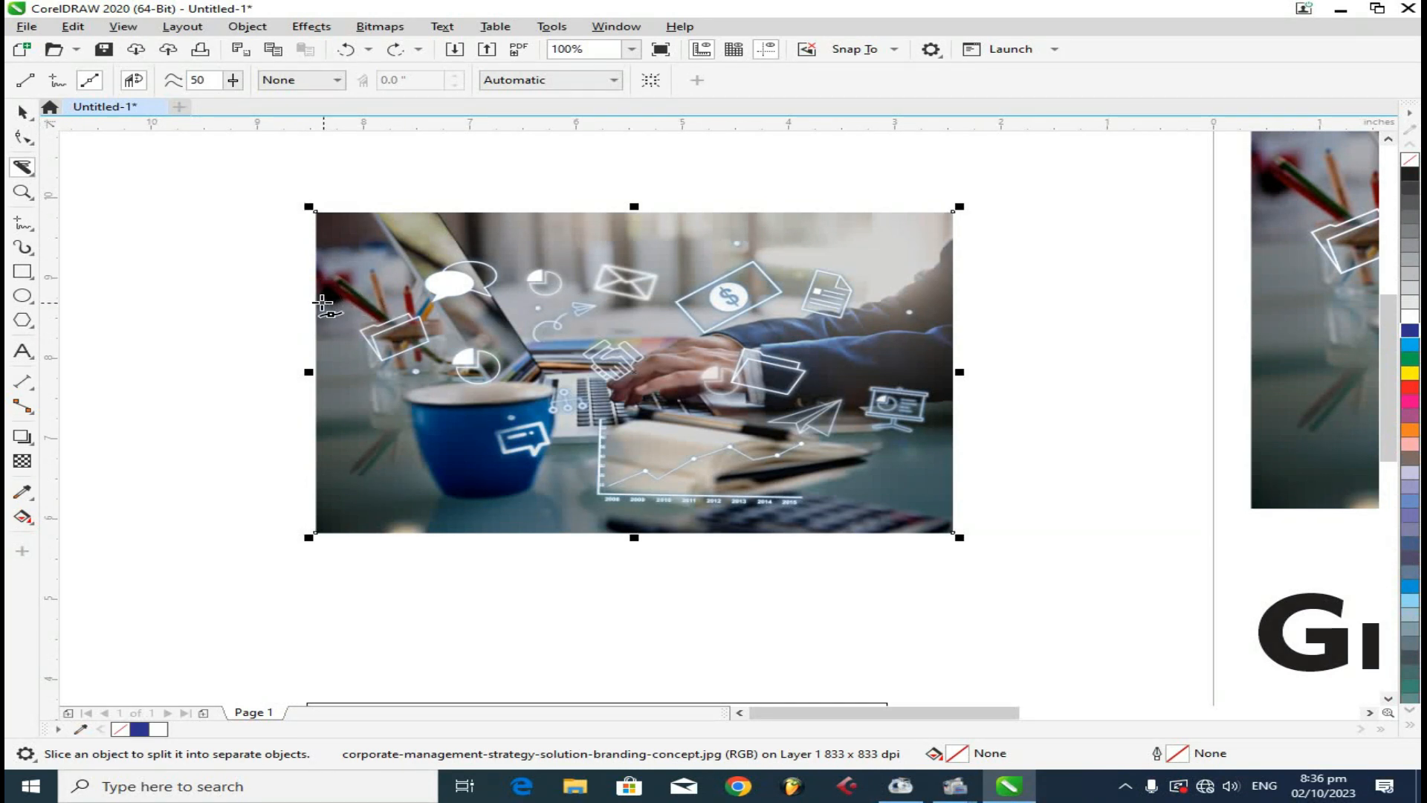
{"action": "left_click_drag", "start_coordinate": [318, 300], "coordinate": [348, 299]}
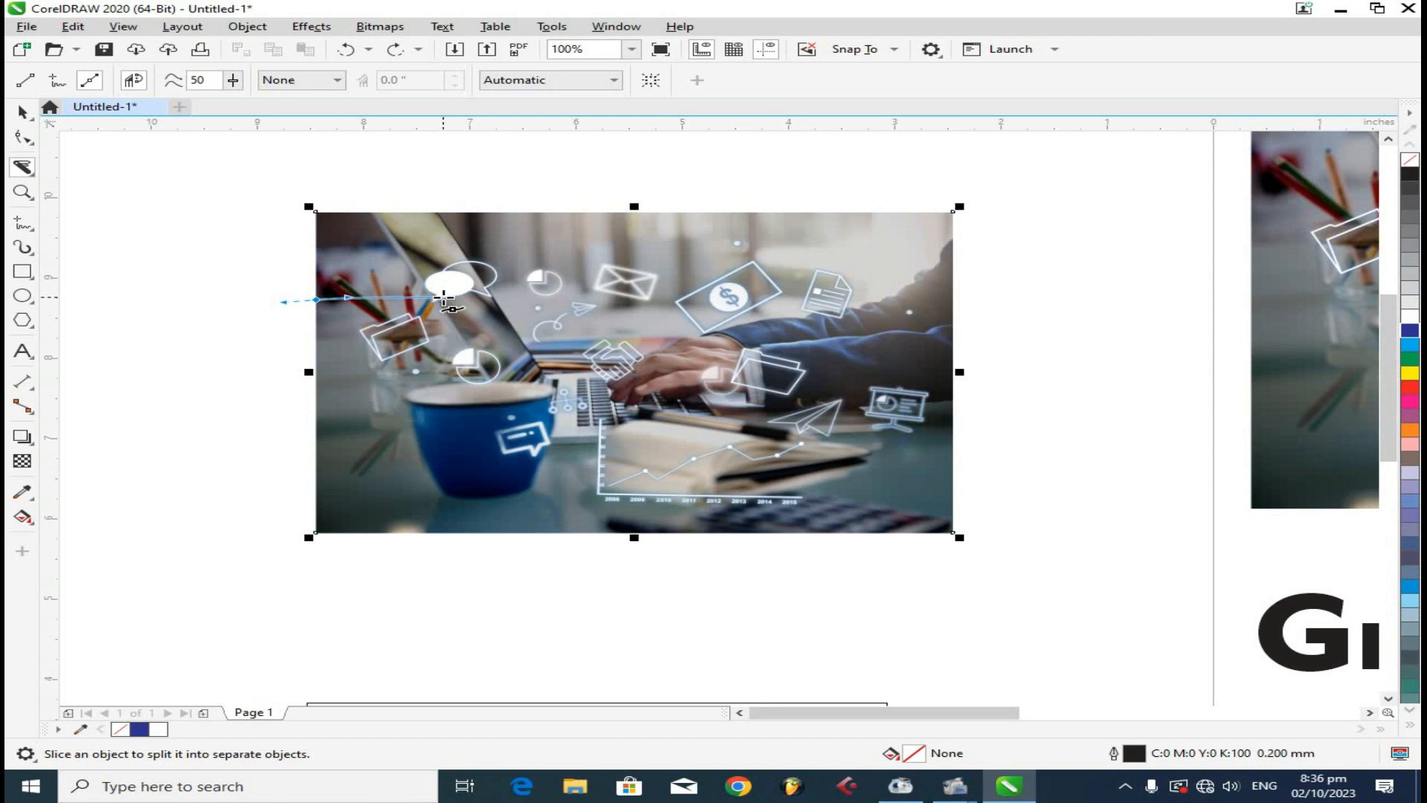
{"action": "left_click_drag", "start_coordinate": [467, 311], "coordinate": [498, 330]}
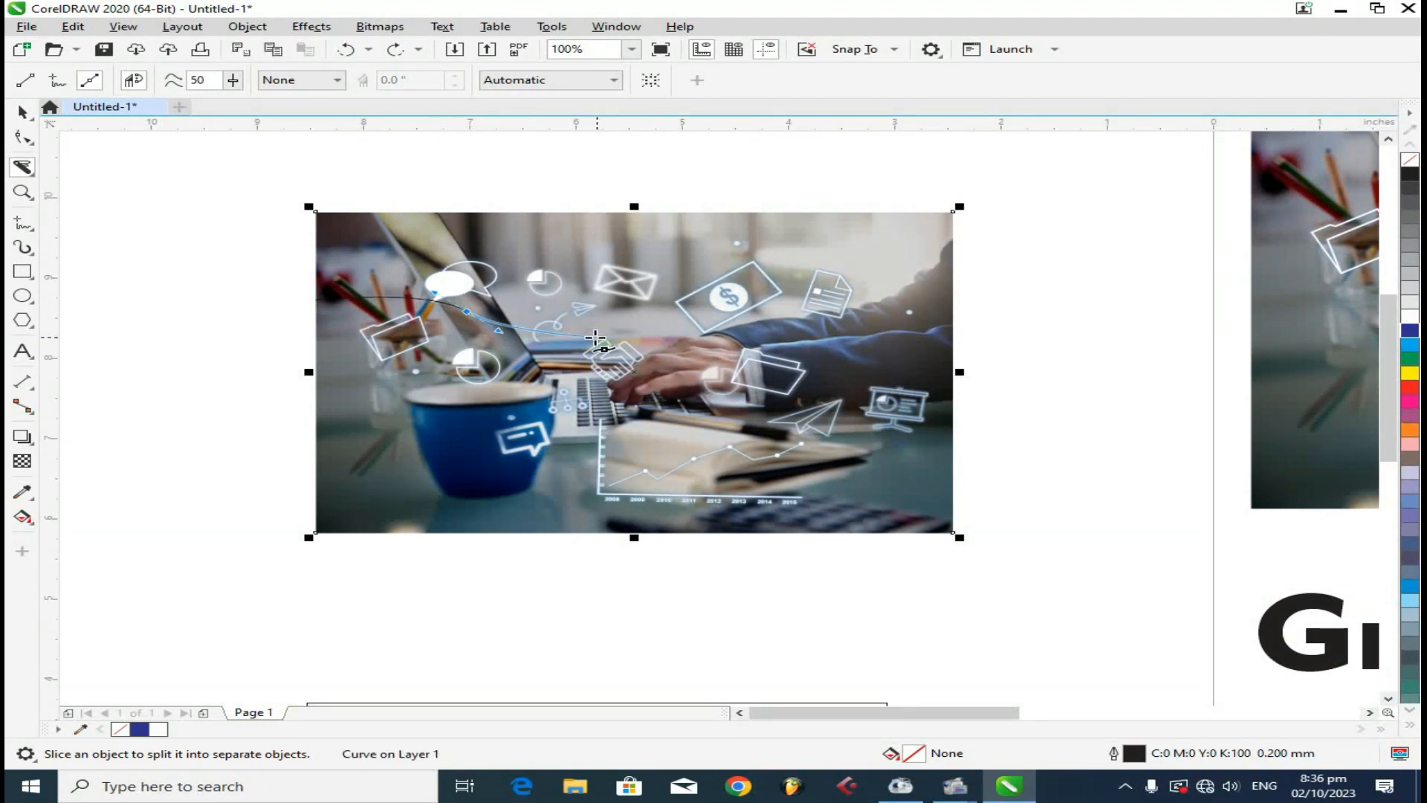
{"action": "left_click_drag", "start_coordinate": [614, 335], "coordinate": [717, 327]}
{"action": "left_click_drag", "start_coordinate": [817, 307], "coordinate": [984, 315]}
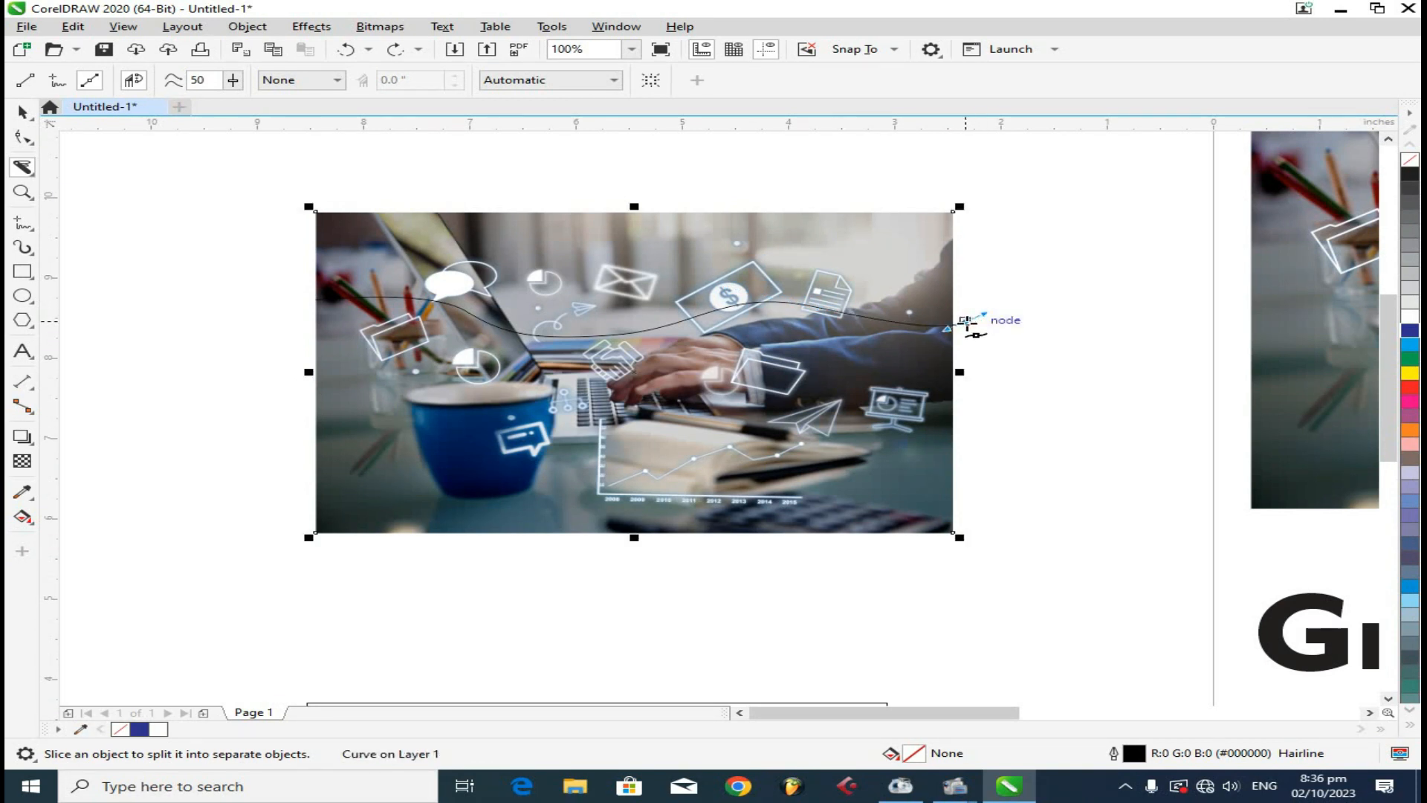
{"action": "double_click", "coordinate": [987, 370]}
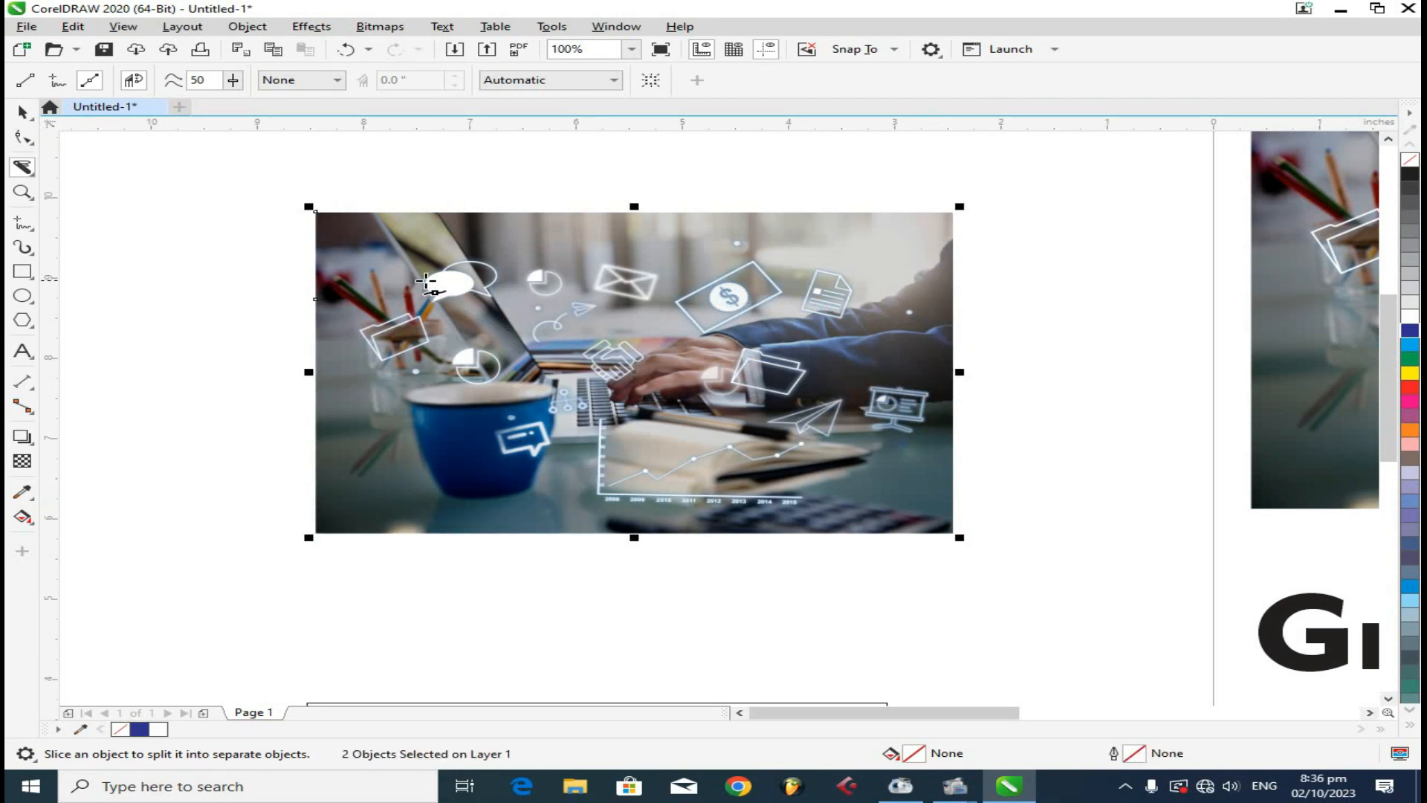
{"action": "left_click", "coordinate": [317, 297]}
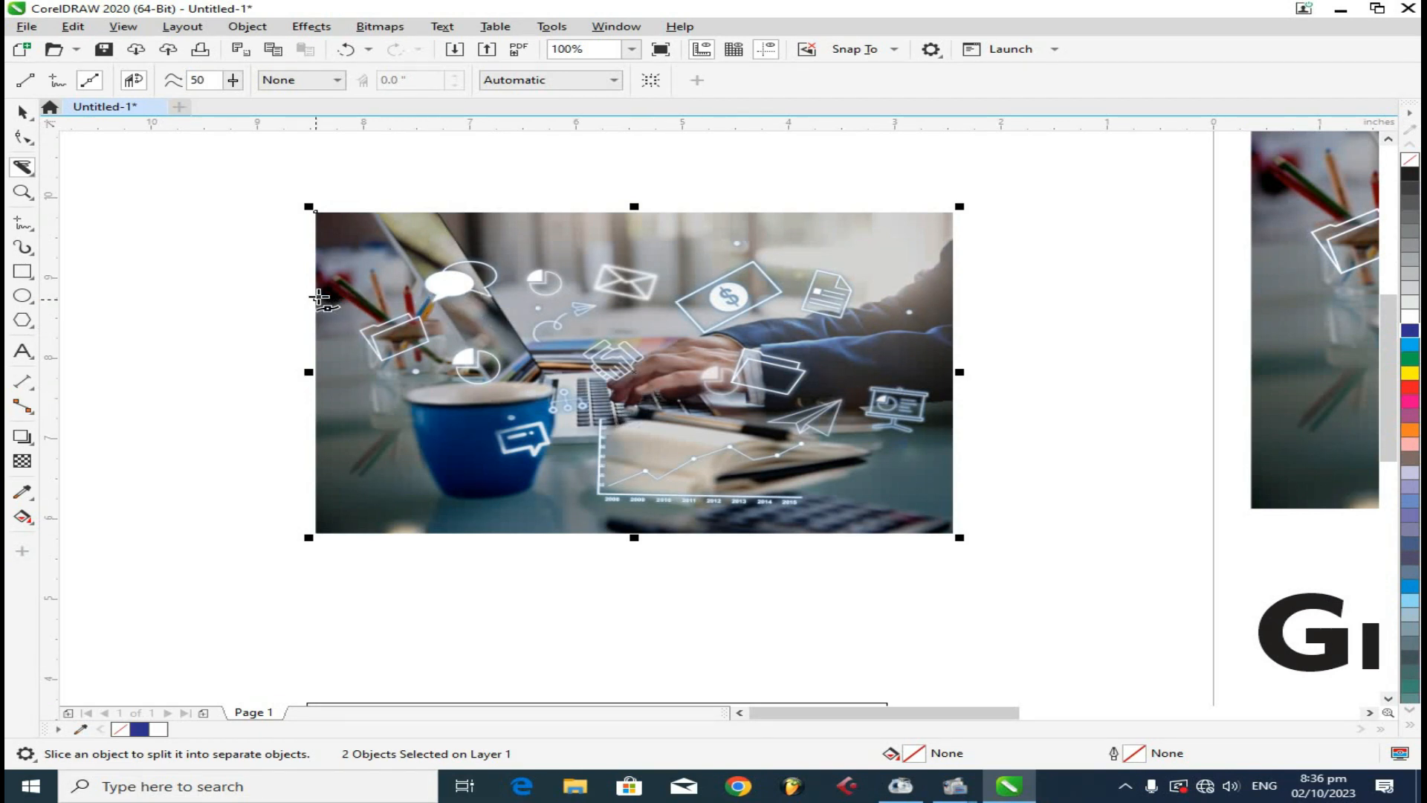
{"action": "key", "text": "Escape"}
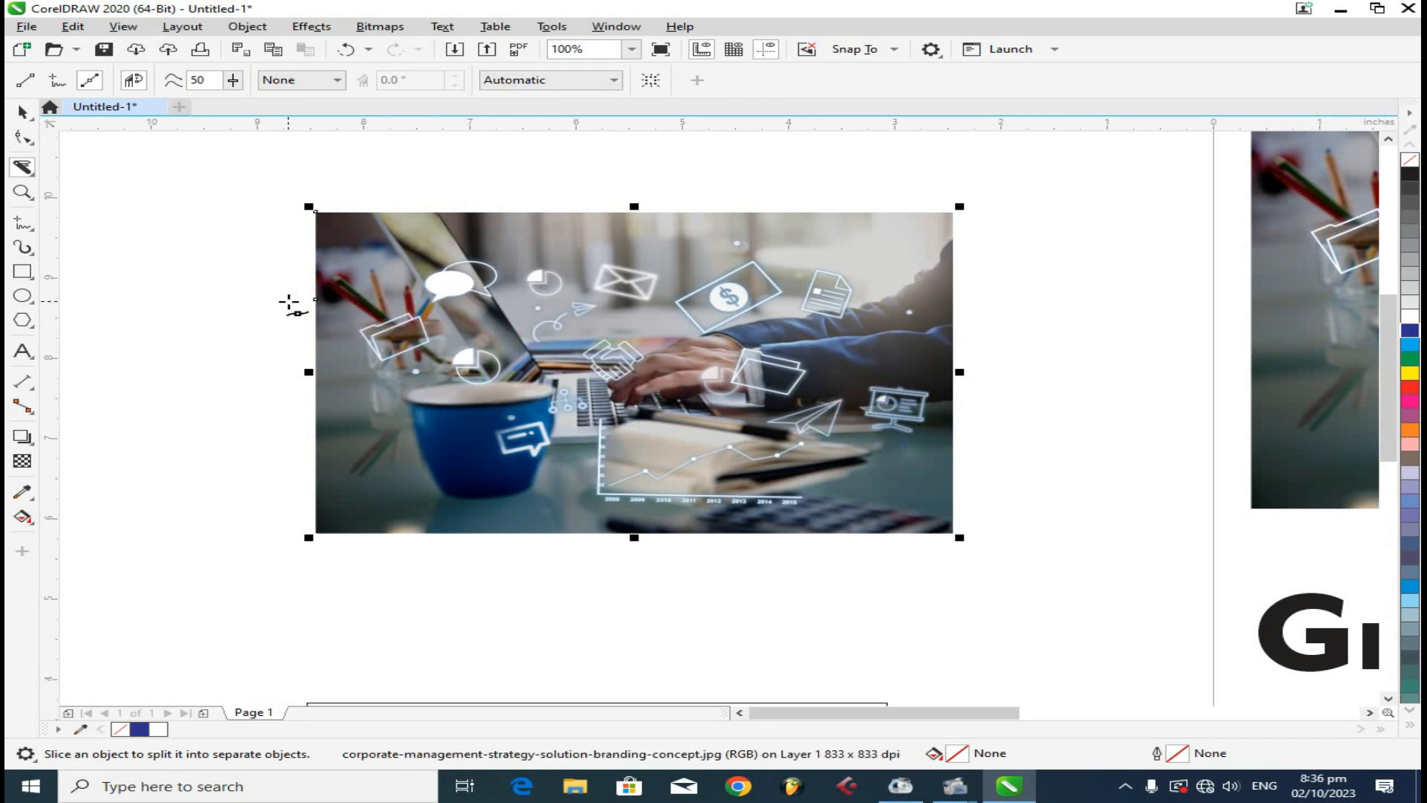
Step: Cut away the small image's upper part with a closed Bézier Knife path that waves across the image and loops around above it
{"action": "left_click", "coordinate": [290, 286]}
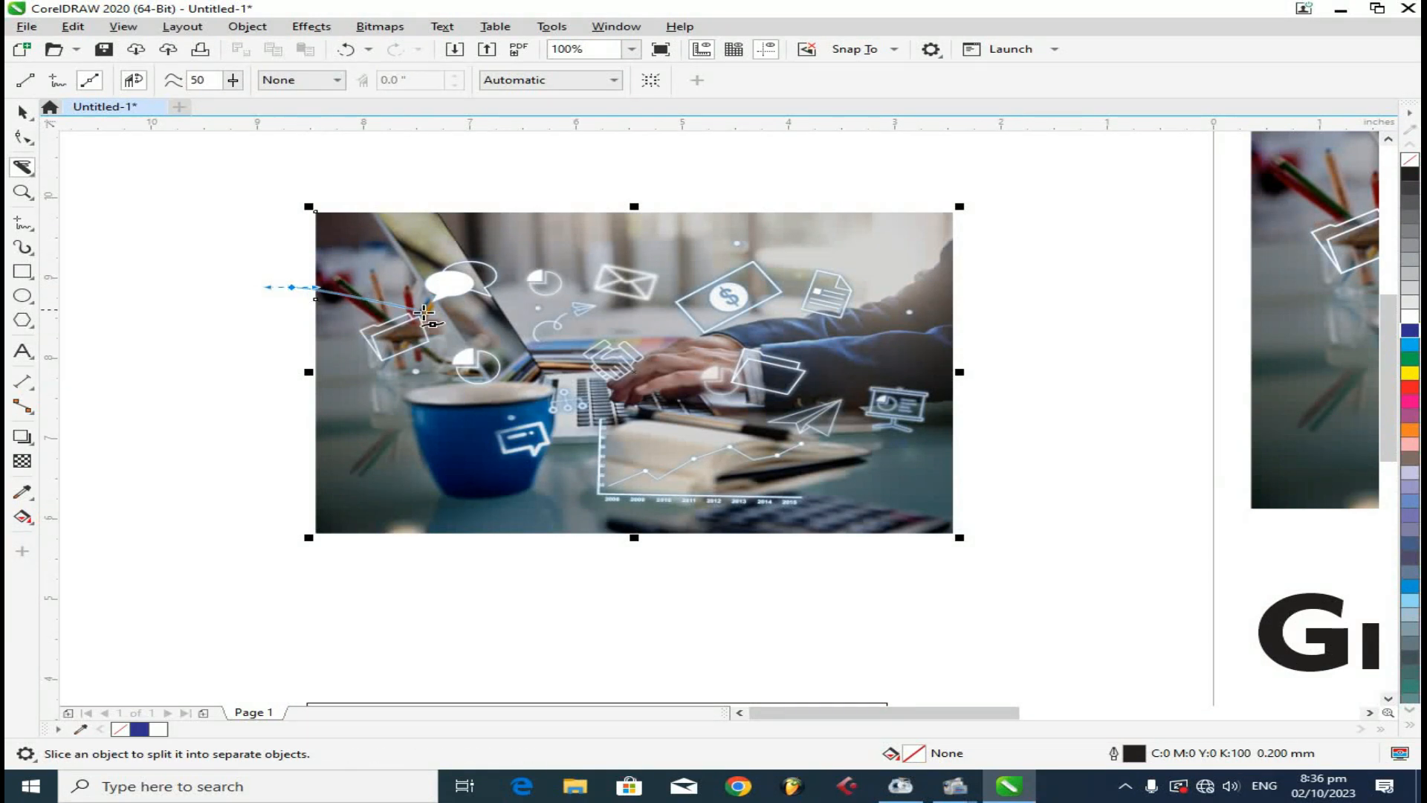
{"action": "left_click_drag", "start_coordinate": [523, 327], "coordinate": [576, 319]}
{"action": "left_click_drag", "start_coordinate": [791, 283], "coordinate": [967, 309]}
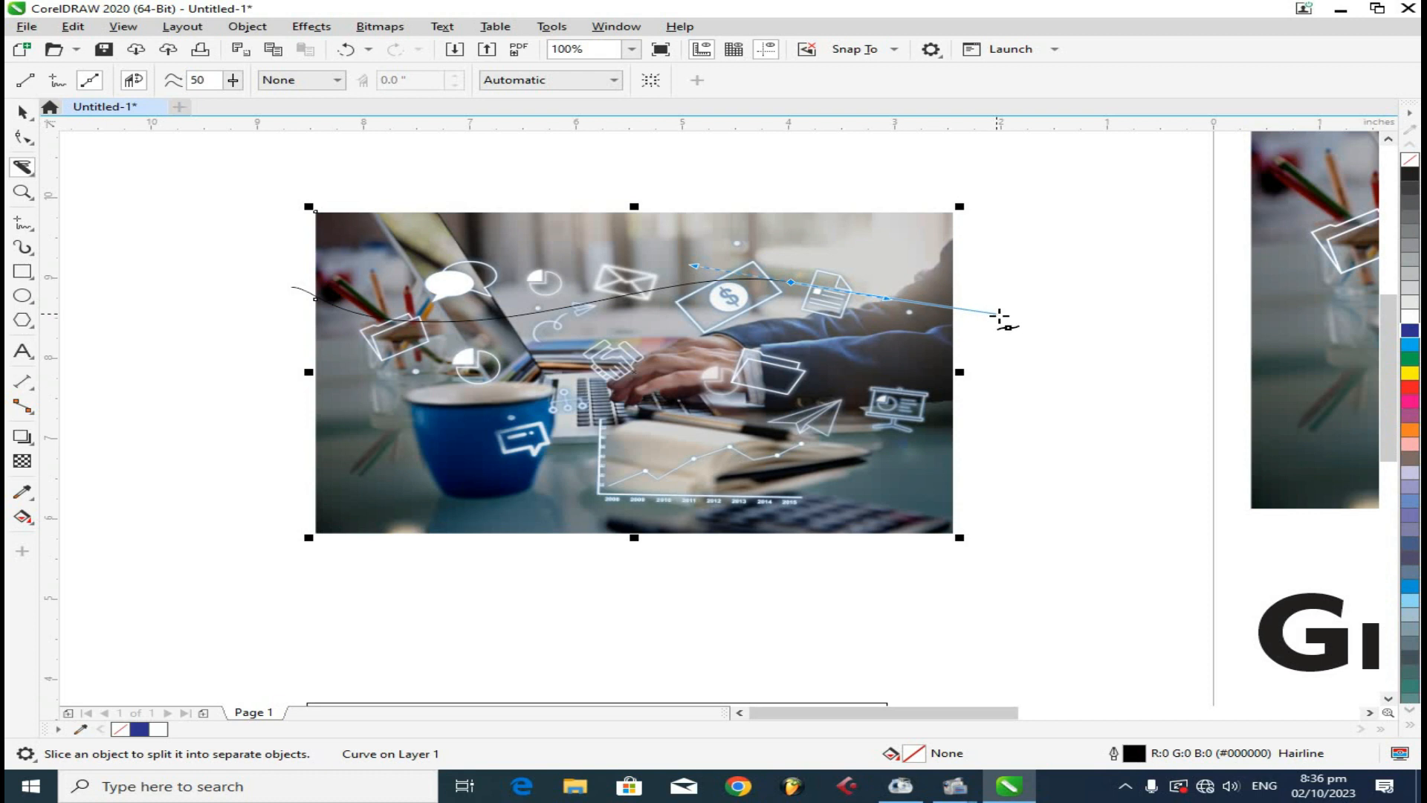
{"action": "left_click_drag", "start_coordinate": [1047, 346], "coordinate": [1115, 330]}
{"action": "left_click_drag", "start_coordinate": [1066, 195], "coordinate": [796, 150]}
{"action": "left_click", "coordinate": [791, 151]}
{"action": "left_click", "coordinate": [360, 168]}
{"action": "left_click", "coordinate": [275, 177]}
{"action": "left_click", "coordinate": [292, 287]}
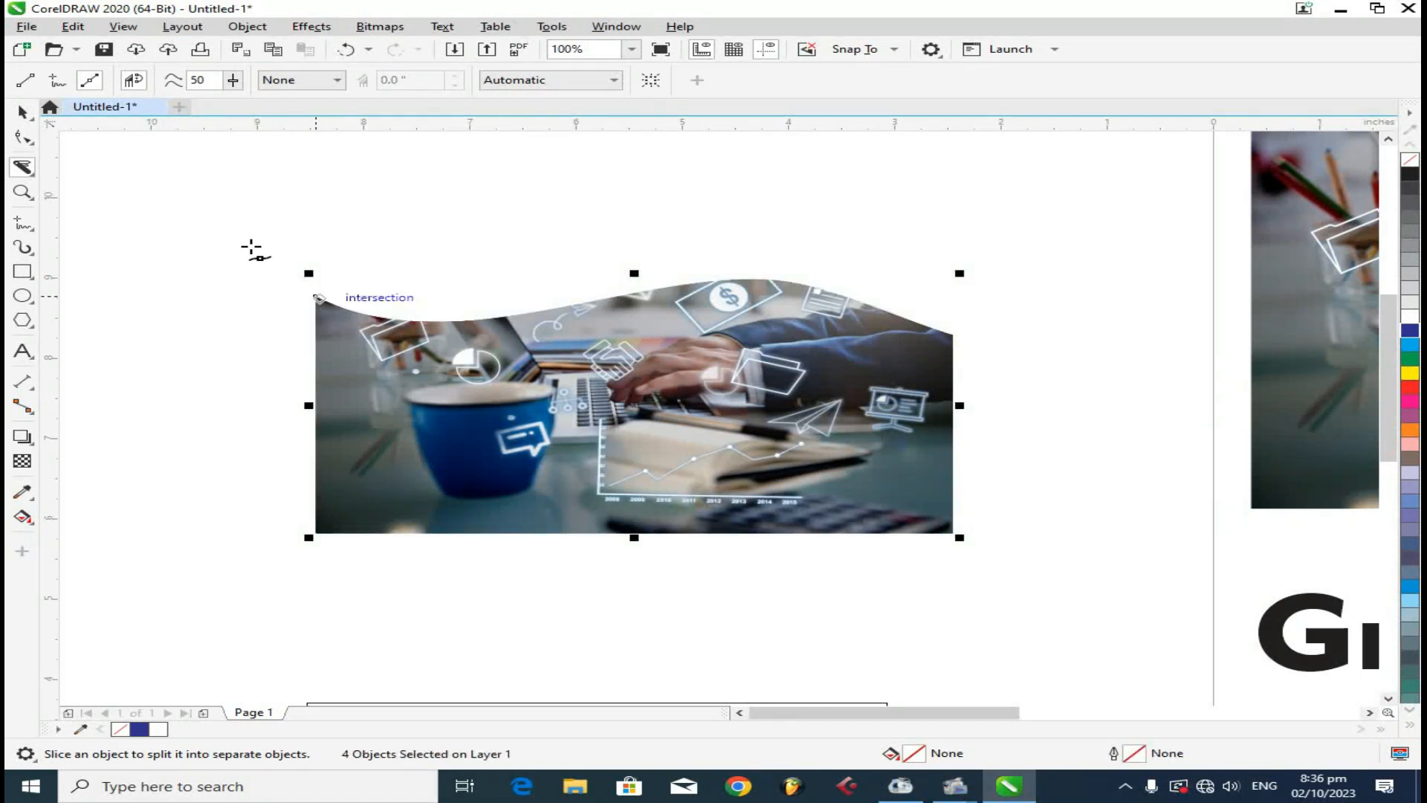
Step: Select the remaining image piece and cut away its lower part with a closed Bézier Knife path that waves across it and loops below
{"action": "left_click", "coordinate": [22, 111]}
{"action": "left_click", "coordinate": [275, 144]}
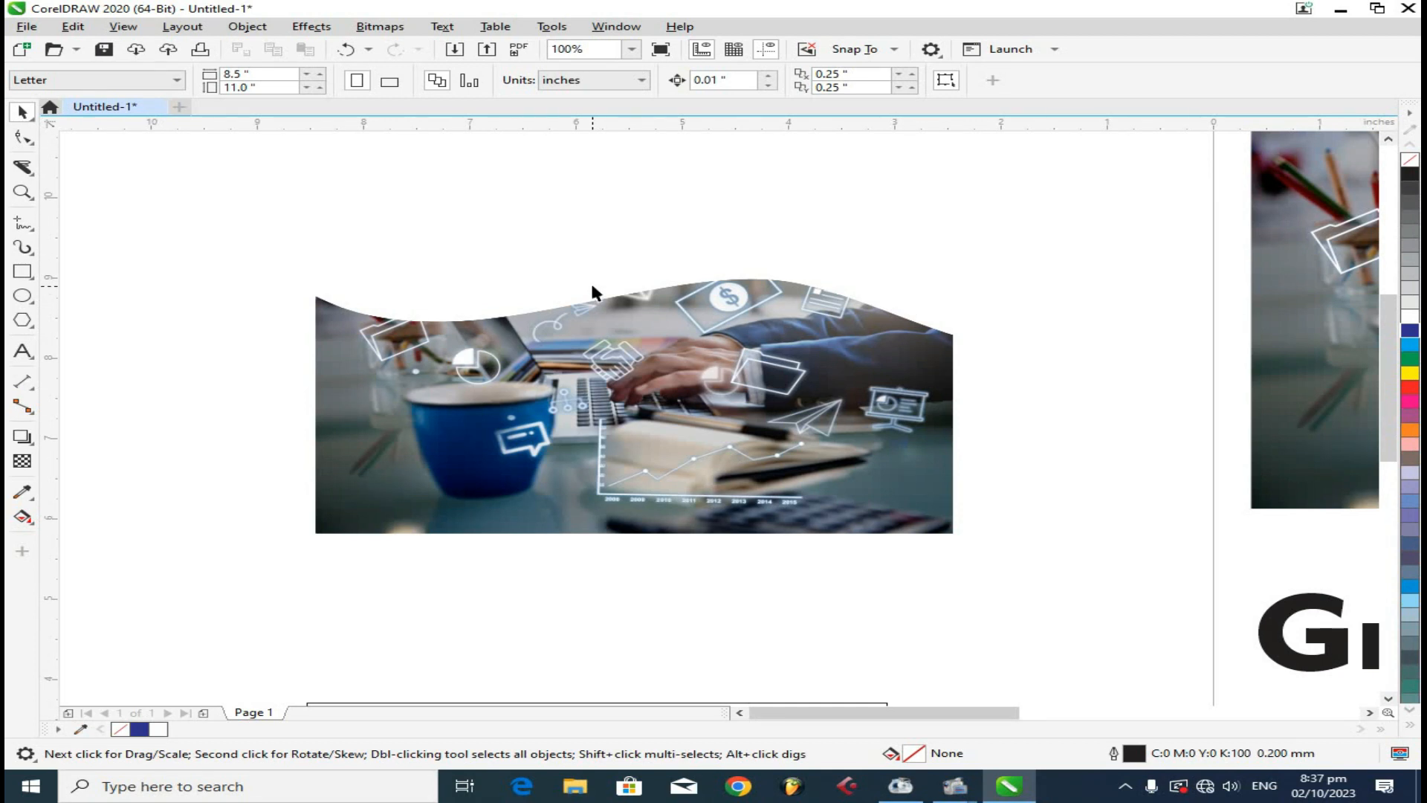
{"action": "left_click", "coordinate": [633, 293]}
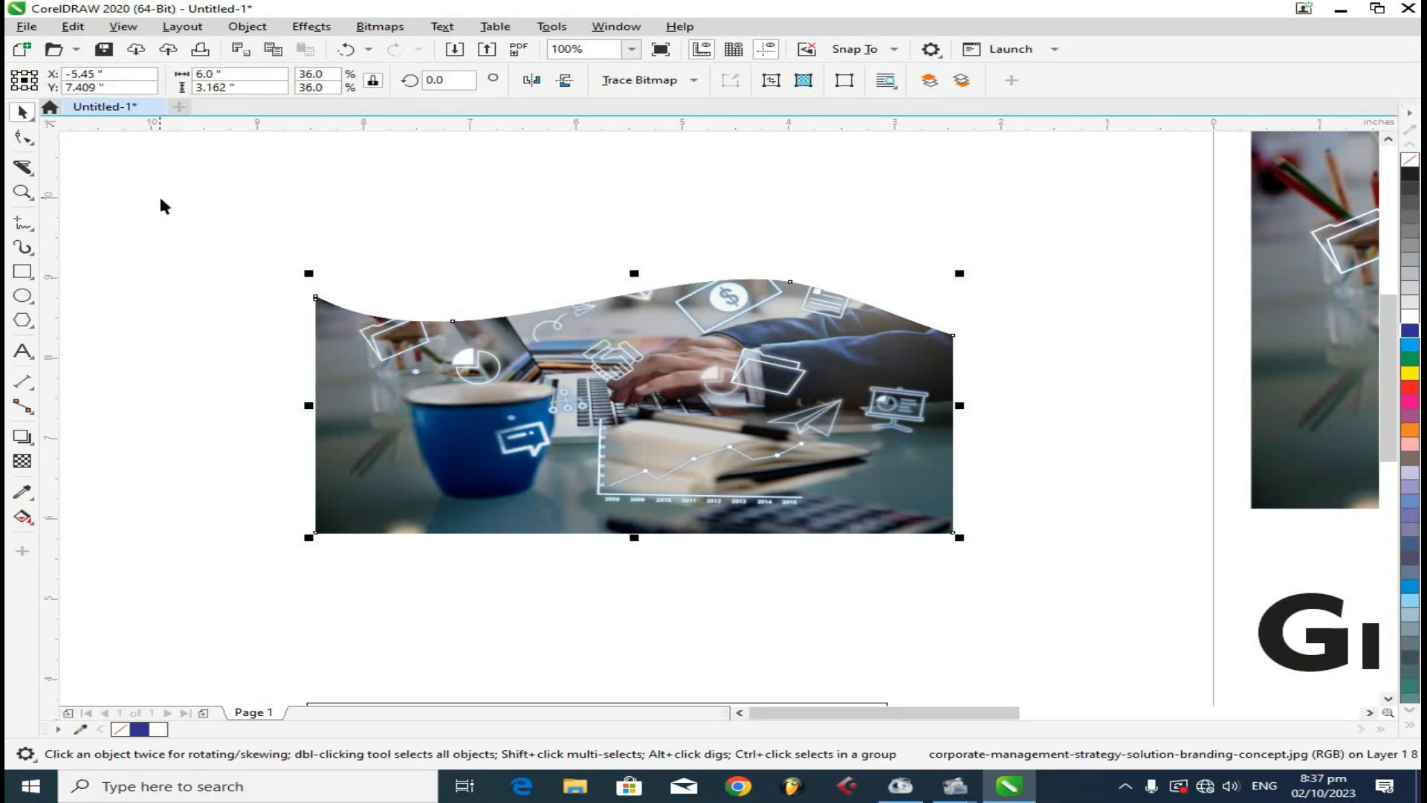
{"action": "left_click", "coordinate": [33, 165]}
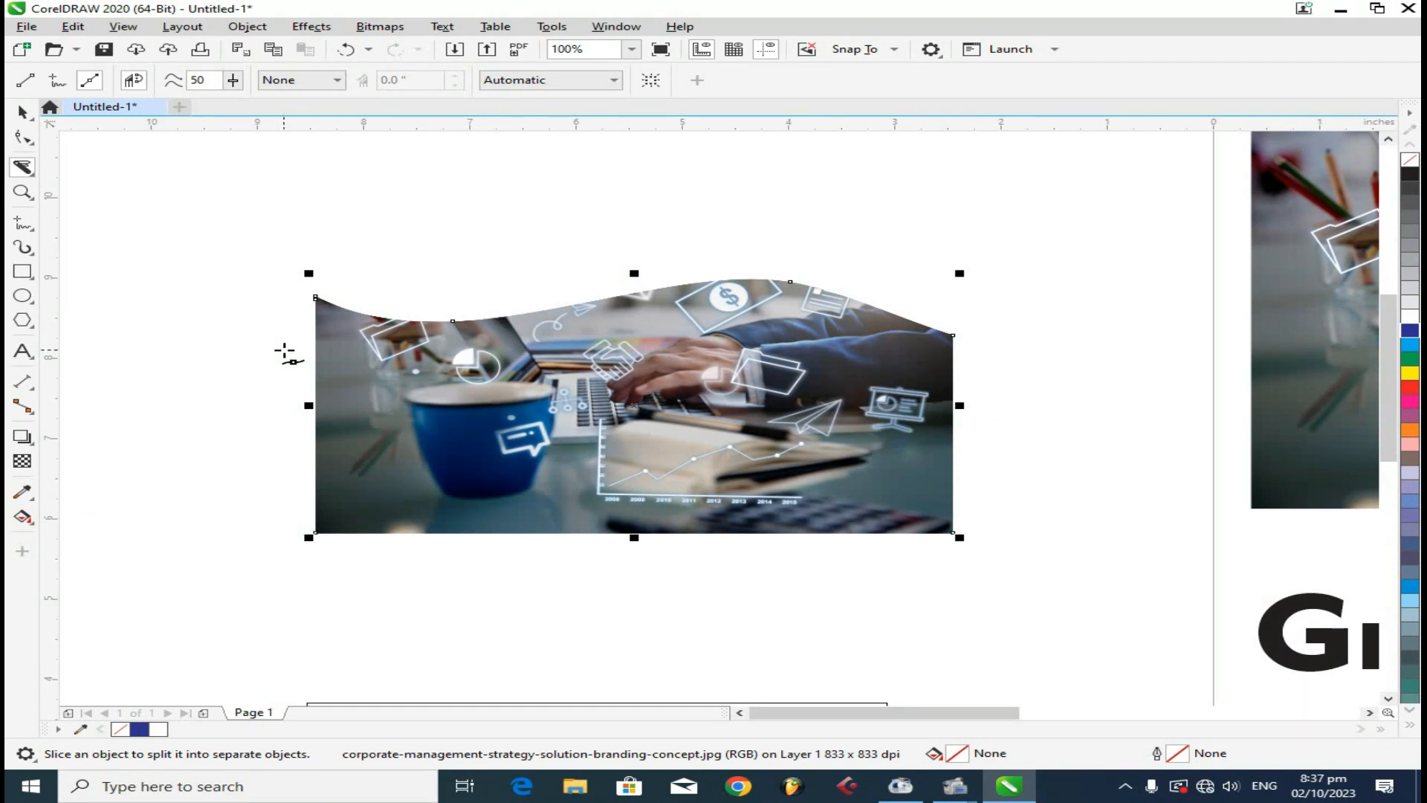
{"action": "left_click", "coordinate": [326, 448]}
{"action": "left_click_drag", "start_coordinate": [272, 446], "coordinate": [309, 443]}
{"action": "left_click_drag", "start_coordinate": [721, 457], "coordinate": [842, 515]}
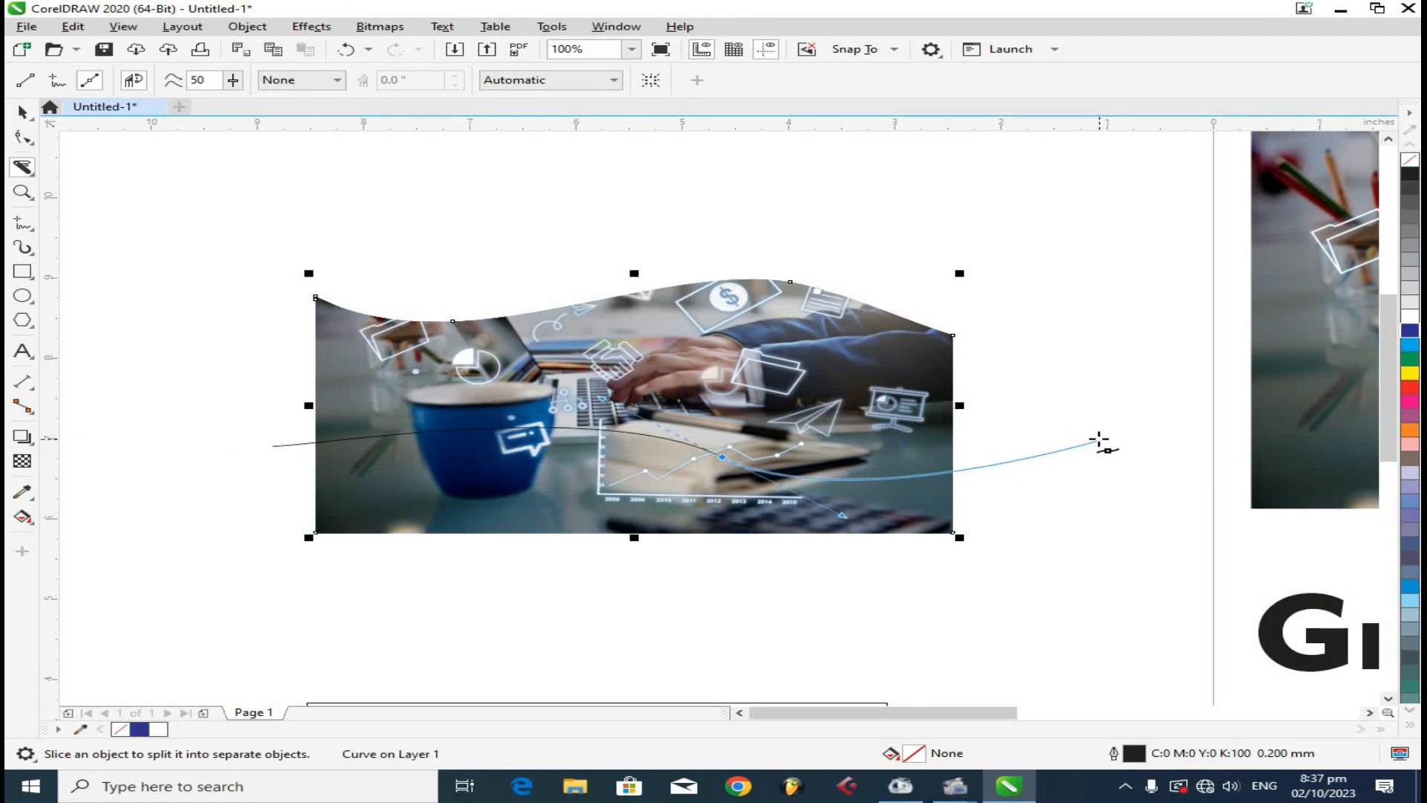
{"action": "left_click", "coordinate": [1046, 420]}
{"action": "left_click", "coordinate": [1052, 626]}
{"action": "left_click", "coordinate": [265, 635]}
{"action": "left_click", "coordinate": [272, 446]}
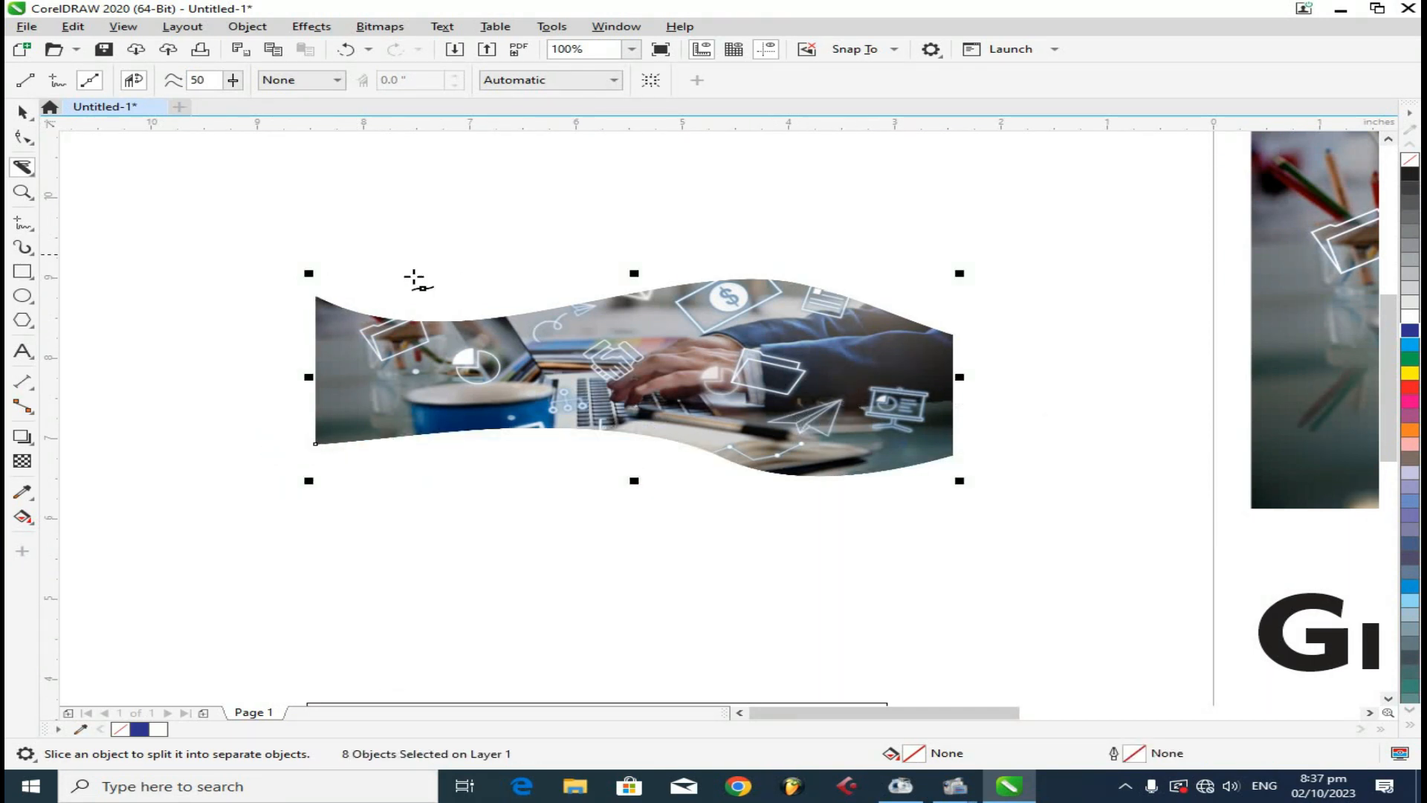
{"action": "left_click", "coordinate": [22, 112]}
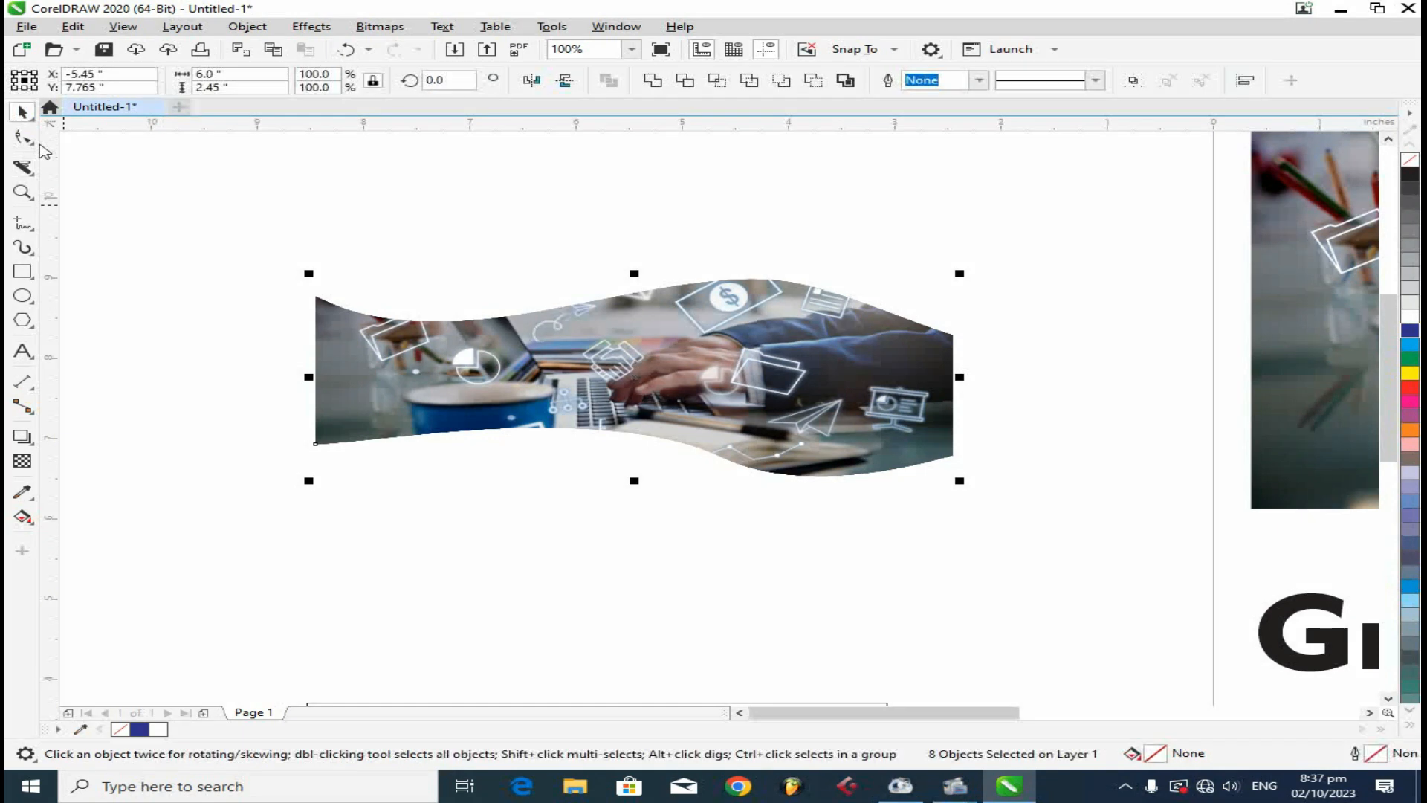
Step: Set the Knife tool's freehand smoothing to 79 and view its cut-span options, keeping None
{"action": "left_click", "coordinate": [15, 172]}
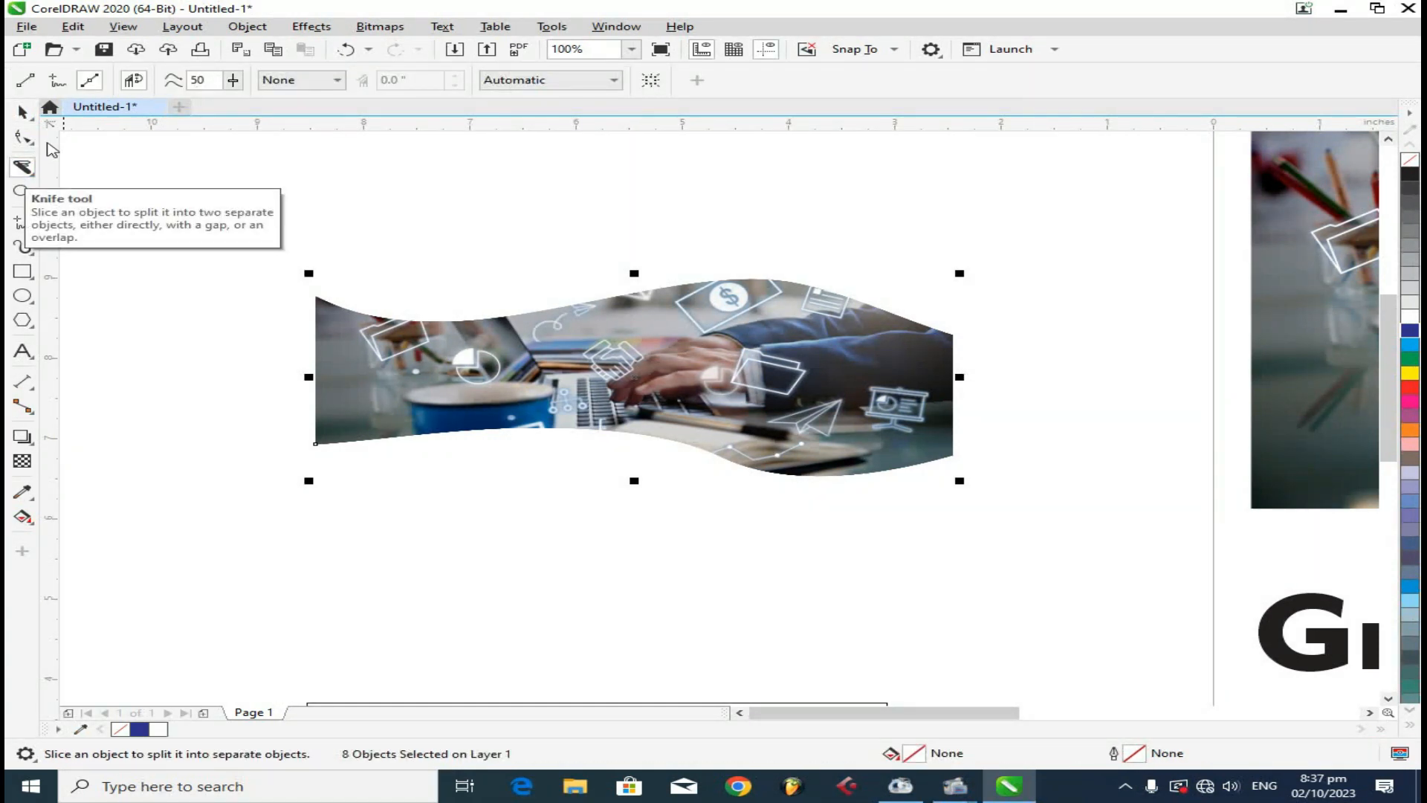
{"action": "left_click", "coordinate": [233, 81]}
{"action": "left_click_drag", "start_coordinate": [233, 107], "coordinate": [269, 107]}
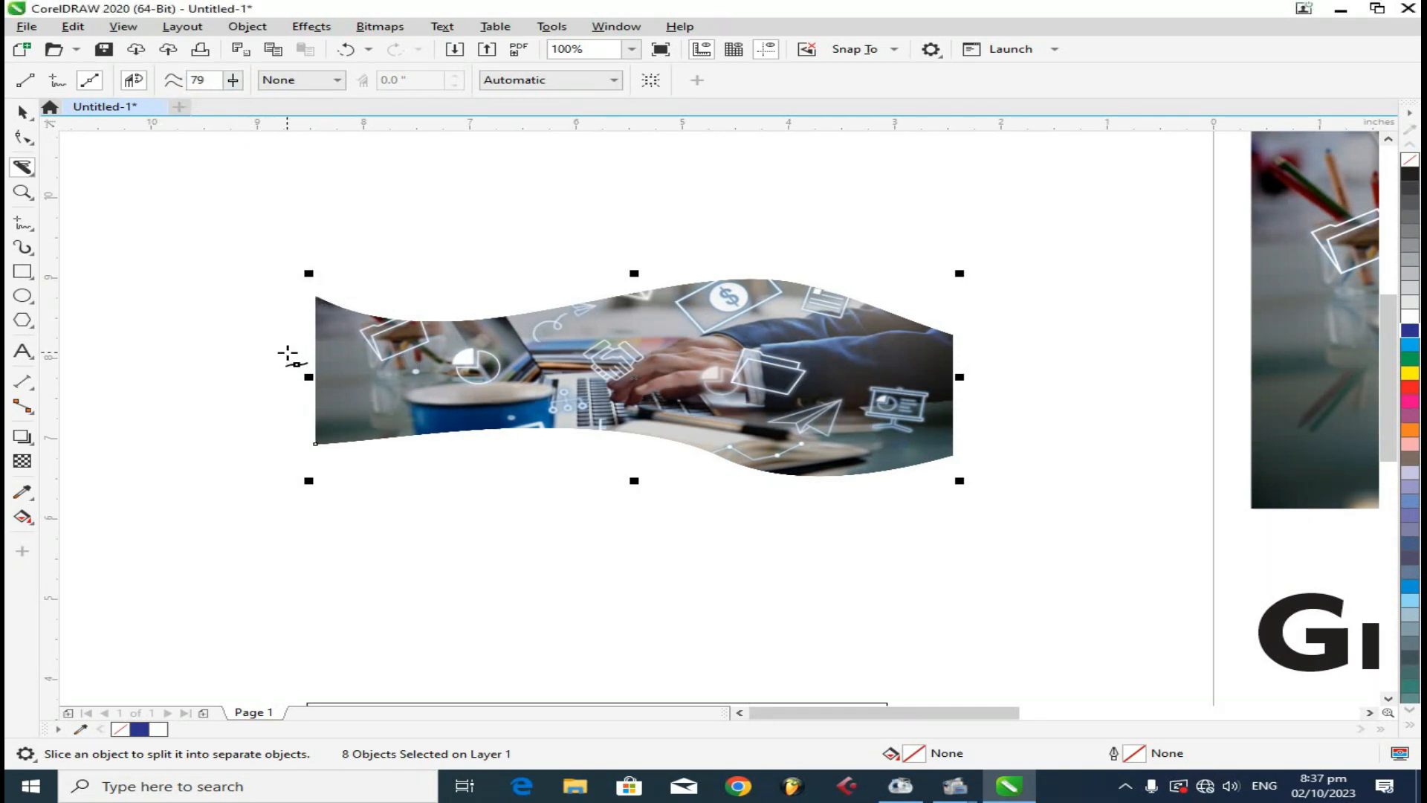
{"action": "left_click", "coordinate": [307, 80]}
{"action": "left_click", "coordinate": [301, 78]}
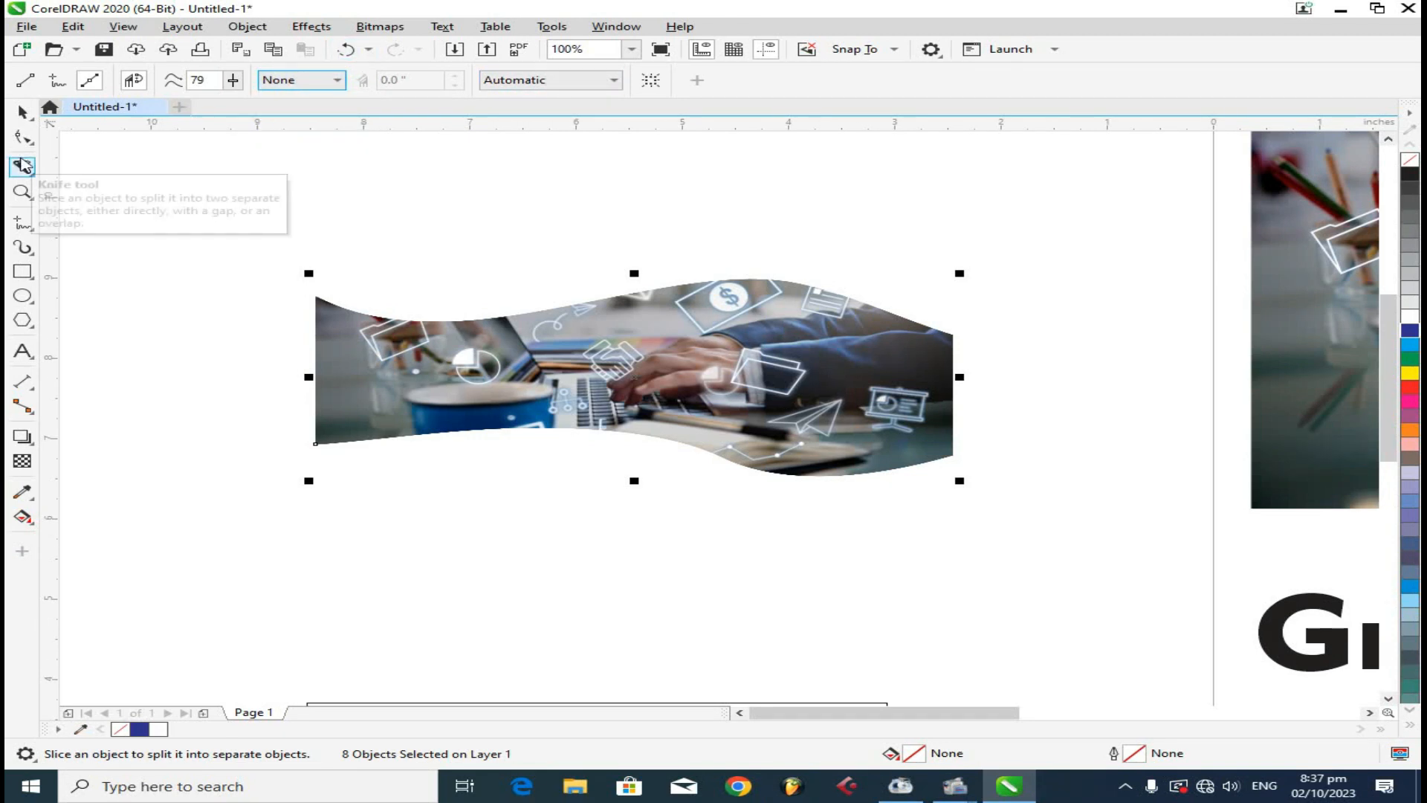
Step: Switch from the Knife tool to the Virtual Segment Delete tool
{"action": "left_click", "coordinate": [21, 170]}
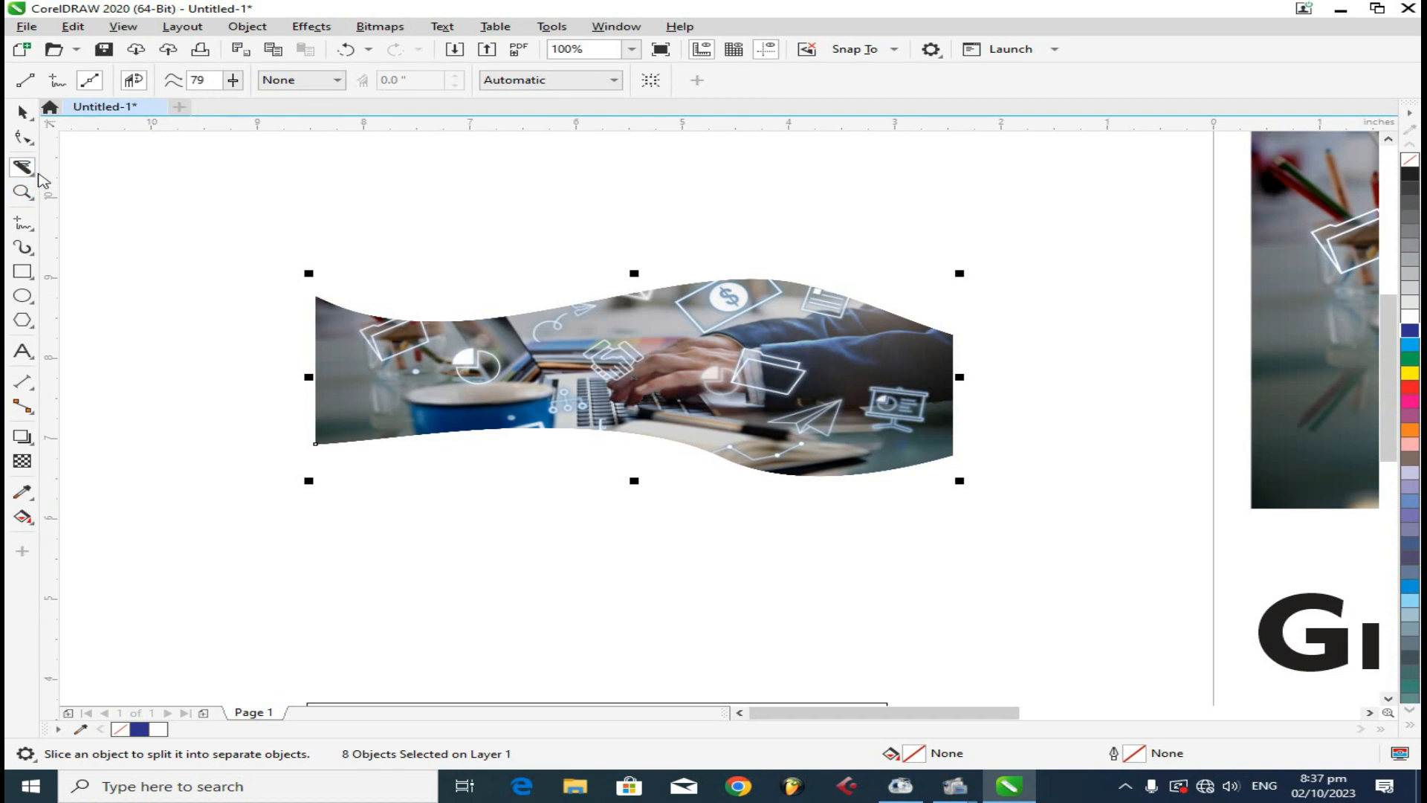
{"action": "left_click", "coordinate": [30, 173]}
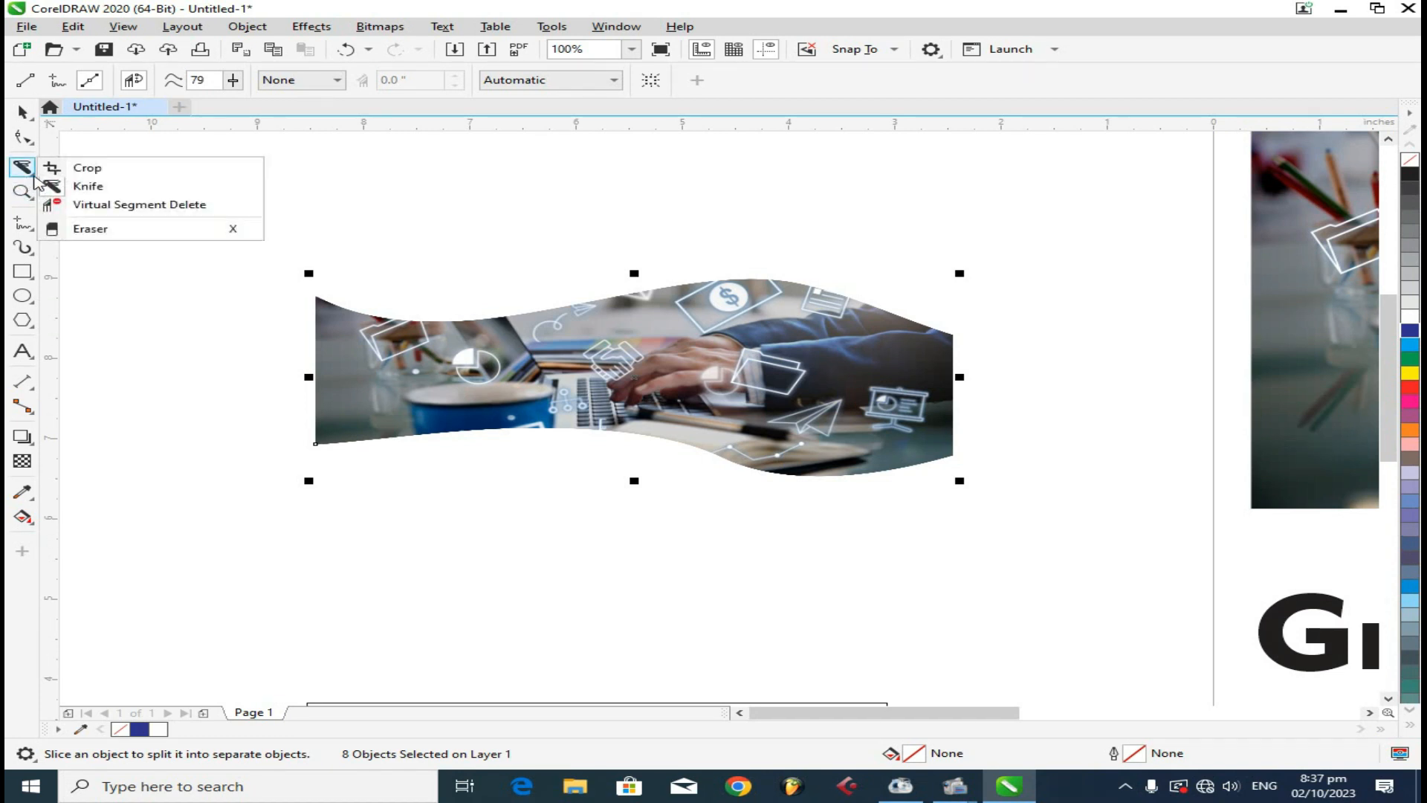
{"action": "left_click", "coordinate": [111, 204]}
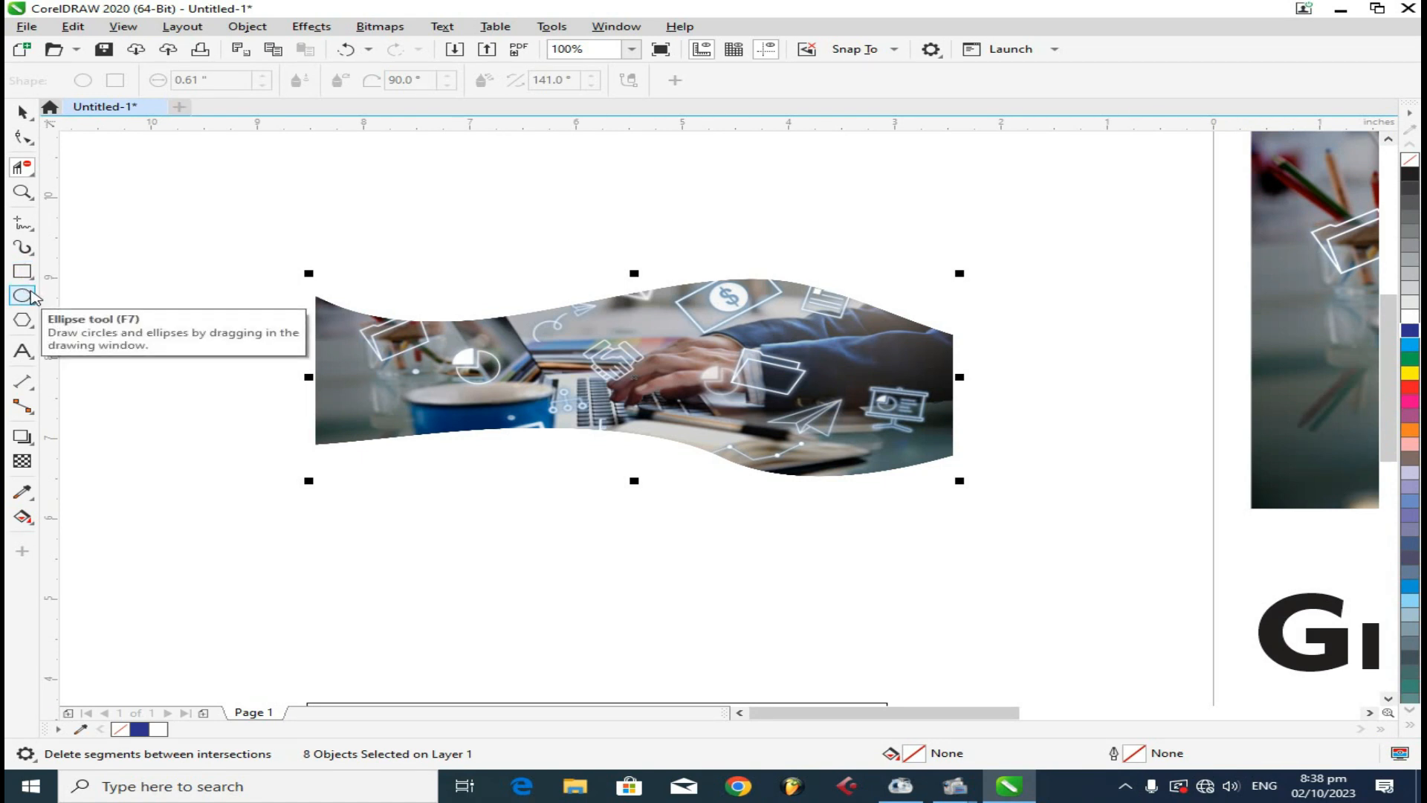
Step: Draw a rectangle about 8.04 × 3.5 inches left of the wavy image and an ellipse about 4.94 × 5.88 inches overlapping its middle
{"action": "left_click", "coordinate": [22, 271]}
{"action": "scroll", "coordinate": [499, 207], "scroll_direction": "down", "scroll_amount": 2}
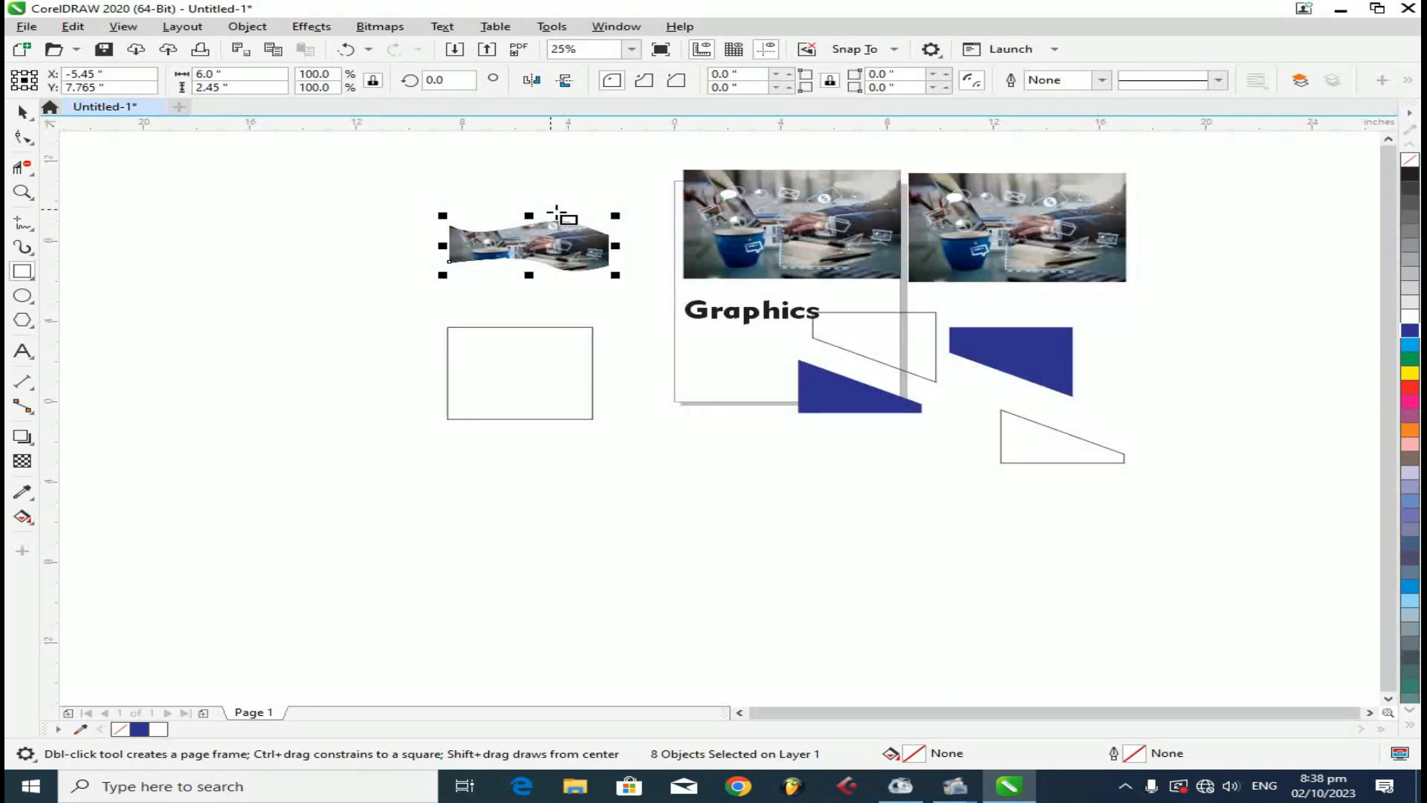
{"action": "left_click_drag", "start_coordinate": [176, 248], "coordinate": [391, 320]}
{"action": "left_click", "coordinate": [22, 295]}
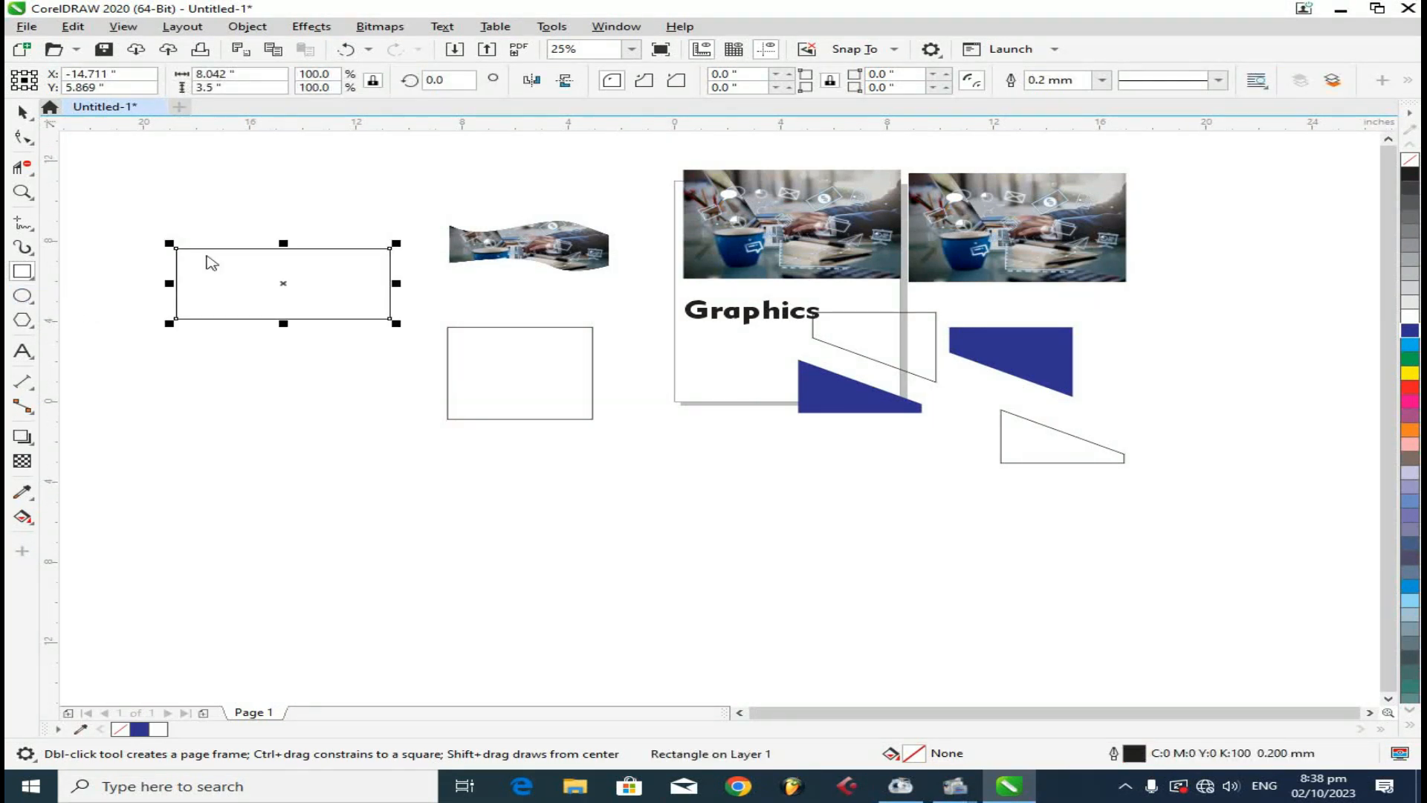
{"action": "scroll", "coordinate": [212, 258], "scroll_direction": "up", "scroll_amount": 1}
{"action": "left_click_drag", "start_coordinate": [215, 190], "coordinate": [478, 425]}
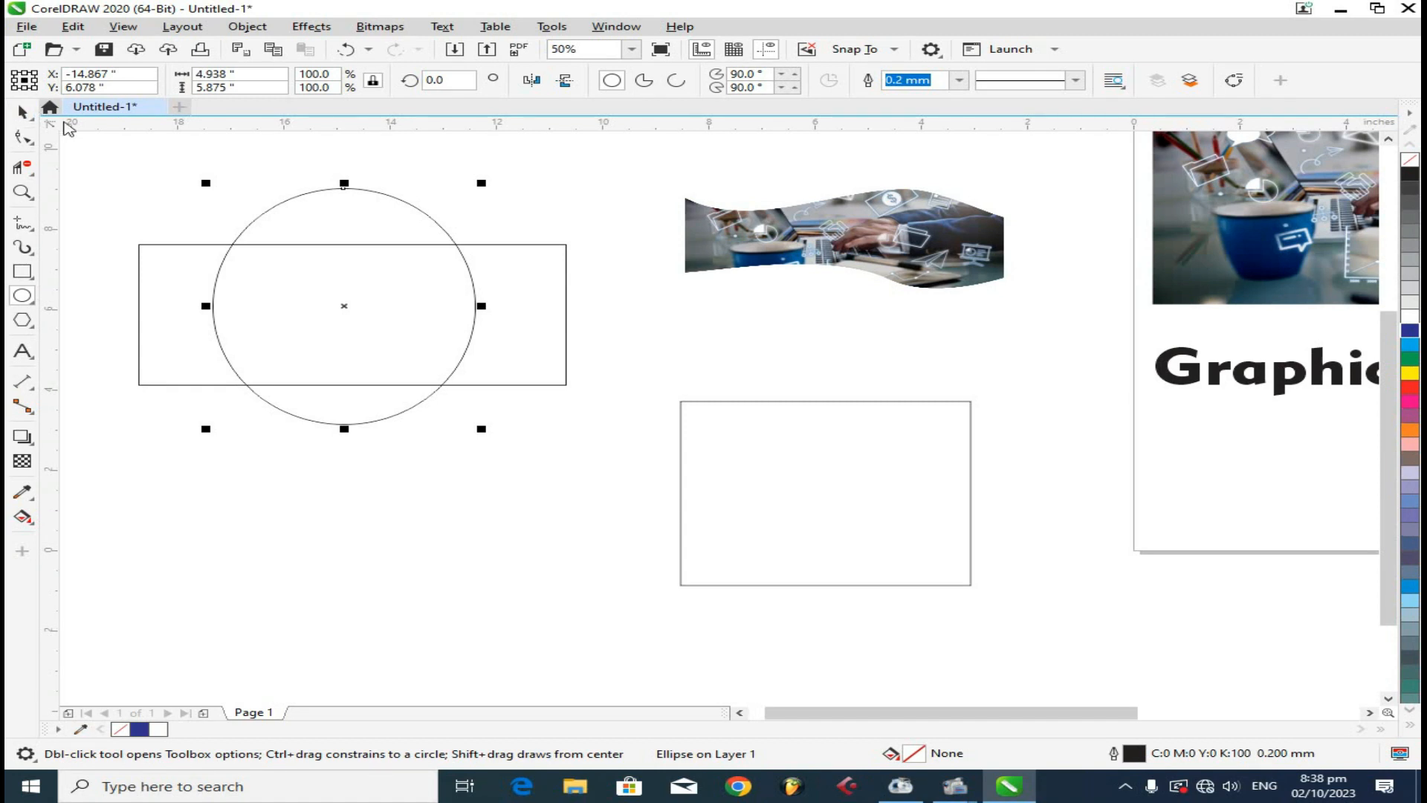
Step: Delete the ellipse's side arcs inside the rectangle and the rectangle's upper and lower edge segments inside the ellipse with Virtual Segment Delete
{"action": "left_click", "coordinate": [22, 167]}
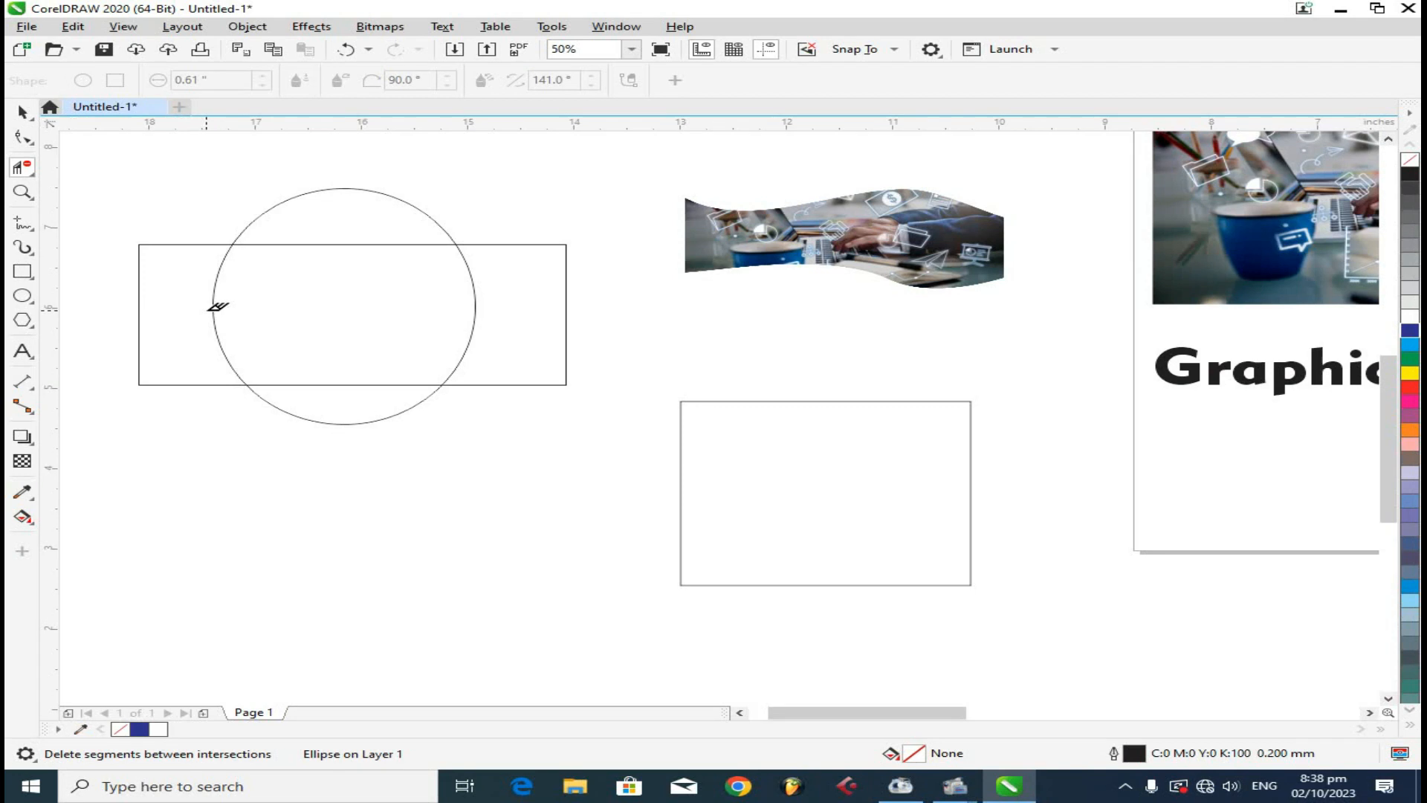
{"action": "scroll", "coordinate": [215, 304], "scroll_direction": "up", "scroll_amount": 1}
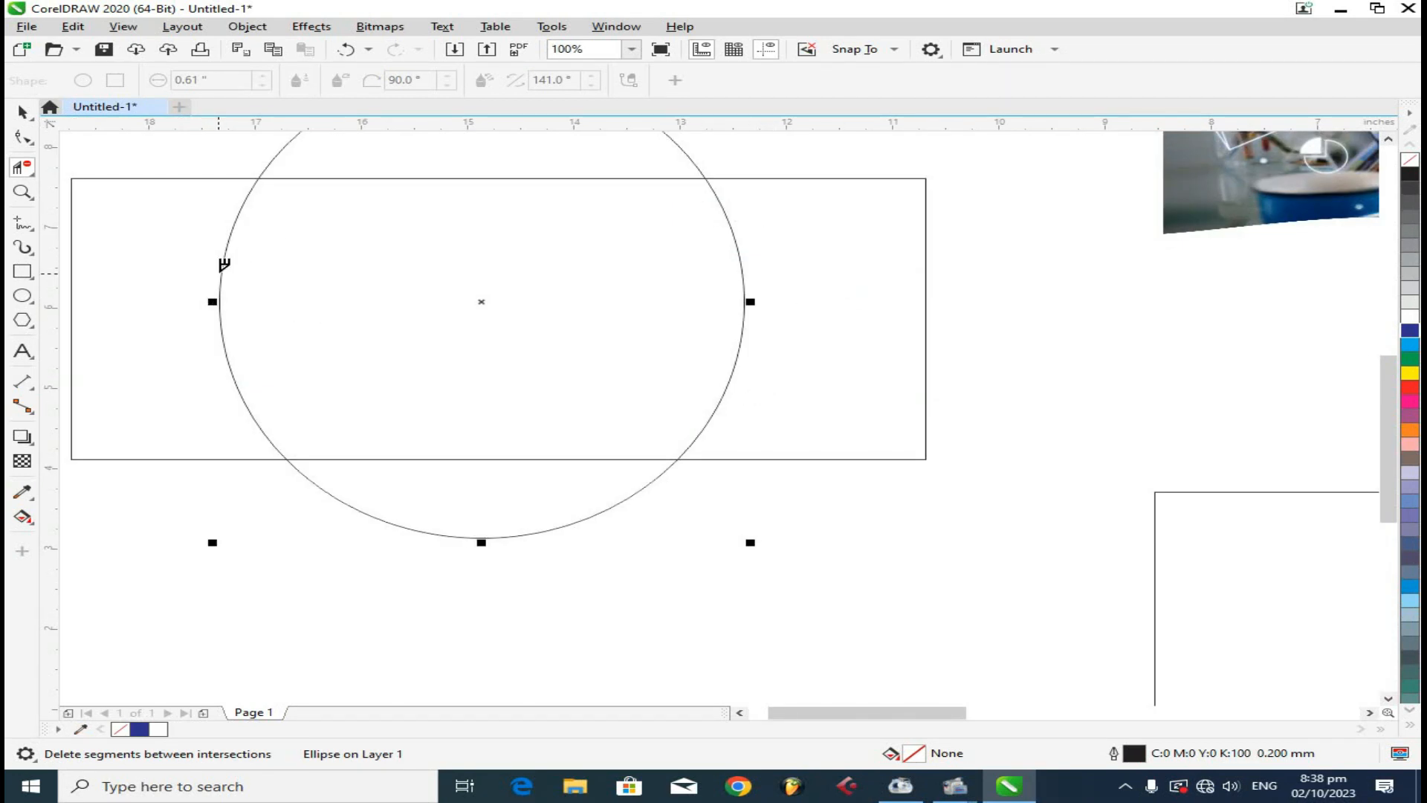
{"action": "left_click", "coordinate": [228, 263]}
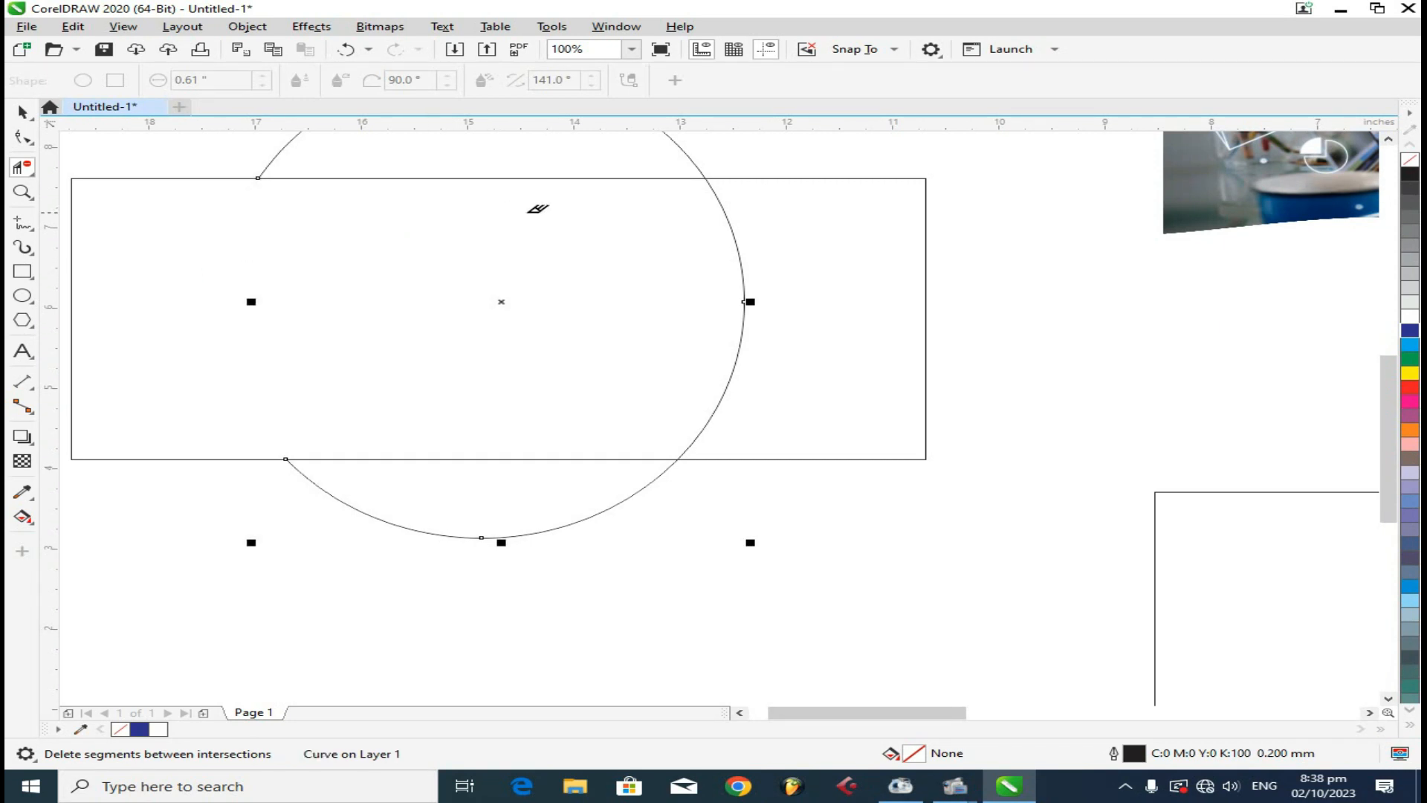
{"action": "left_click", "coordinate": [735, 223]}
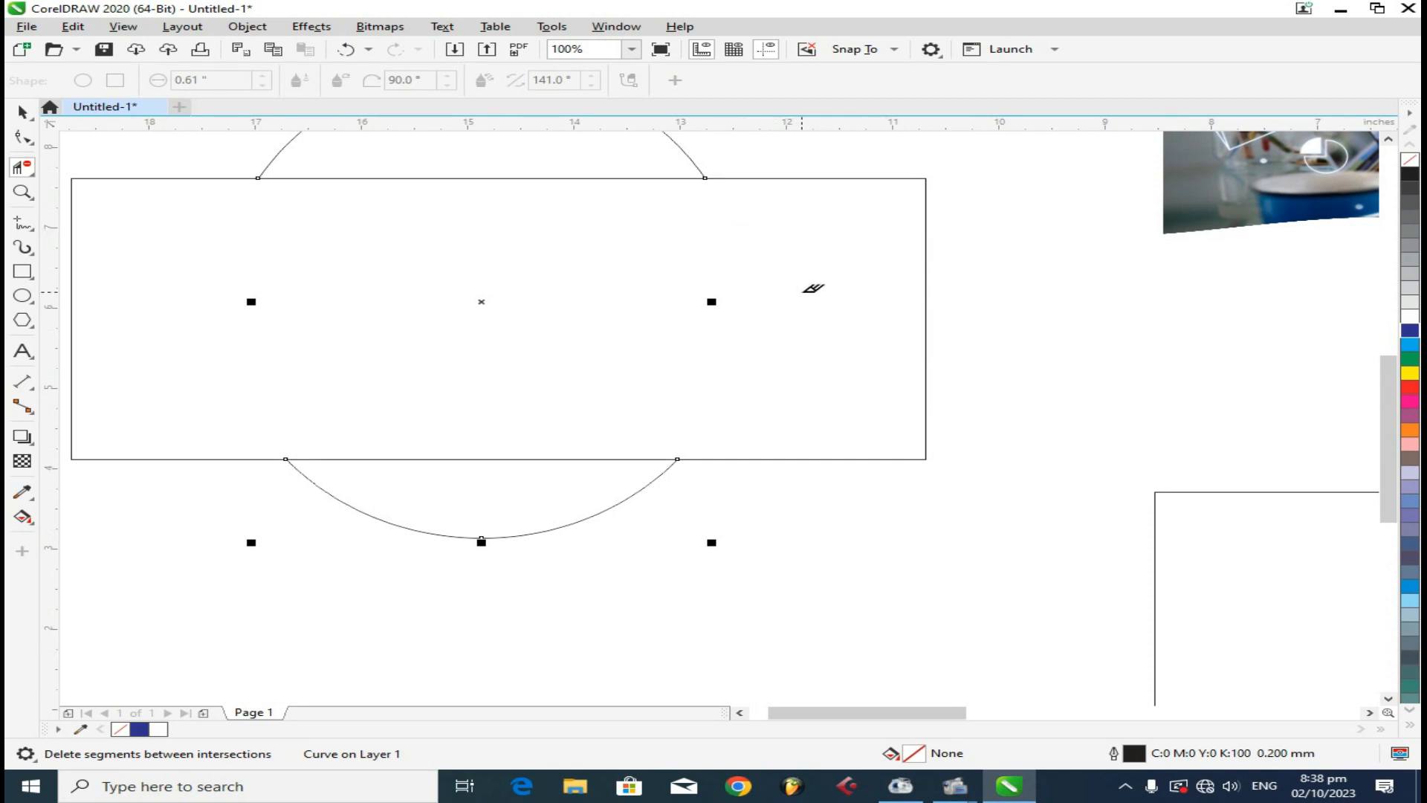
{"action": "left_click", "coordinate": [470, 171]}
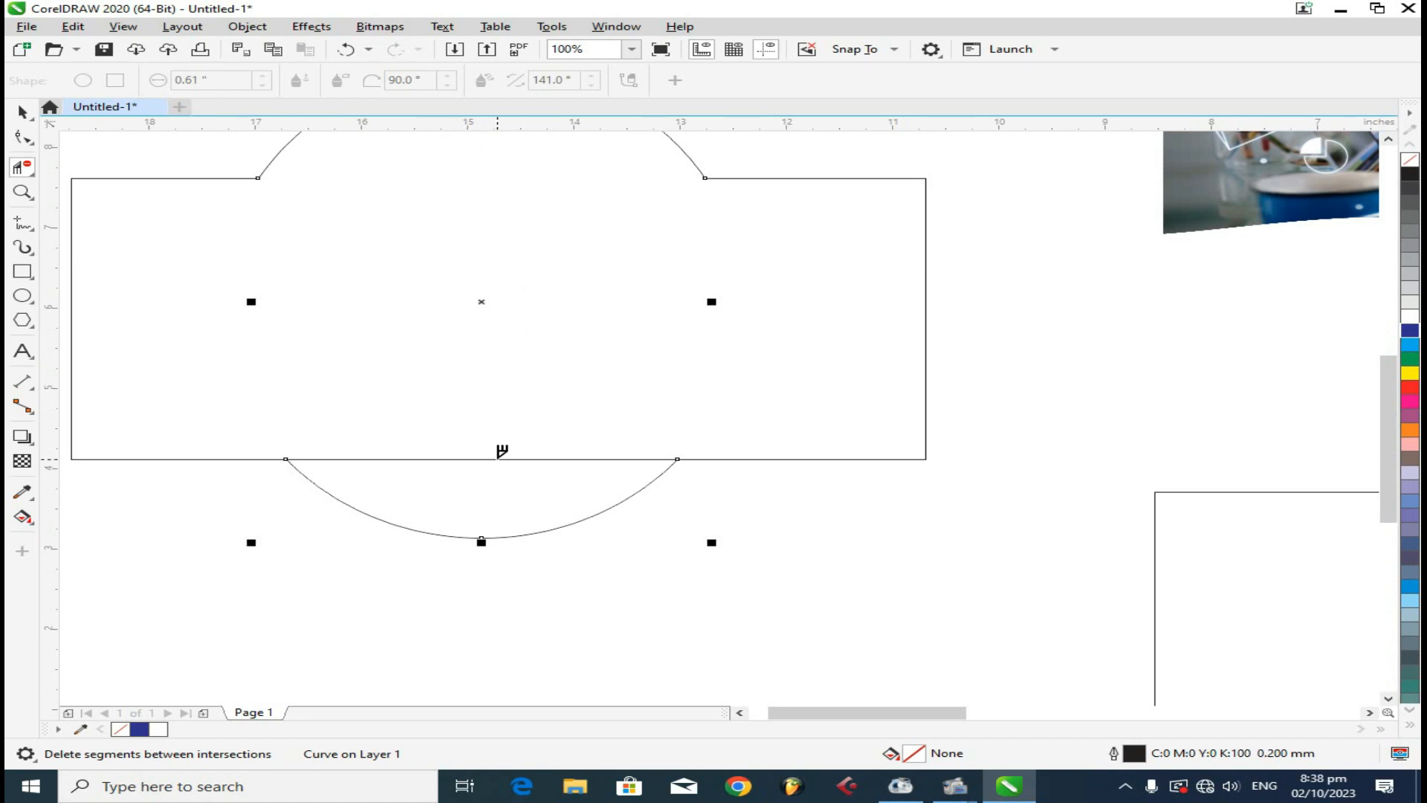
{"action": "left_click", "coordinate": [502, 456]}
{"action": "scroll", "coordinate": [631, 468], "scroll_direction": "down", "scroll_amount": 4}
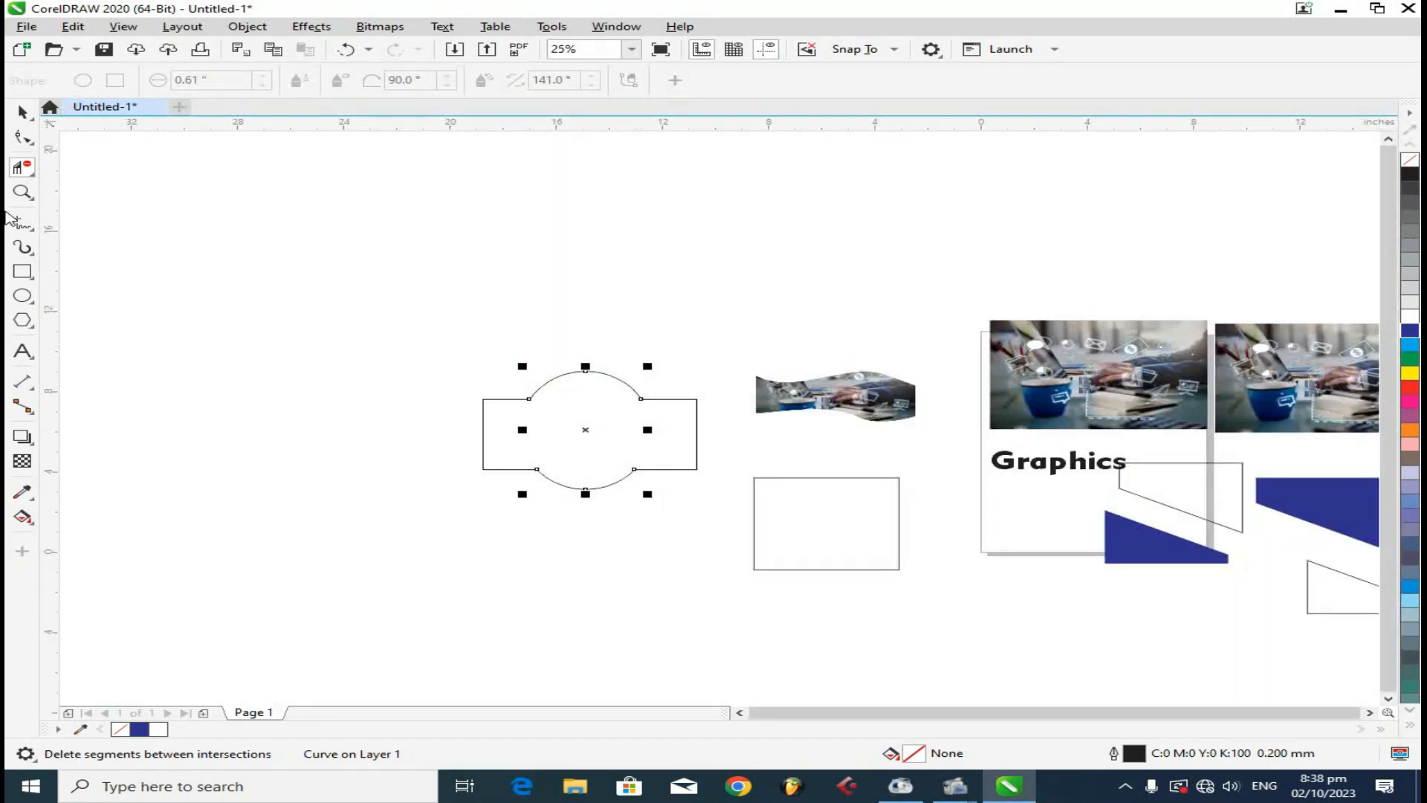
Step: Select both parts of the merged rectangle-and-ellipse outline and move them together up and to the left
{"action": "left_click", "coordinate": [22, 112]}
{"action": "scroll", "coordinate": [512, 426], "scroll_direction": "up", "scroll_amount": 4}
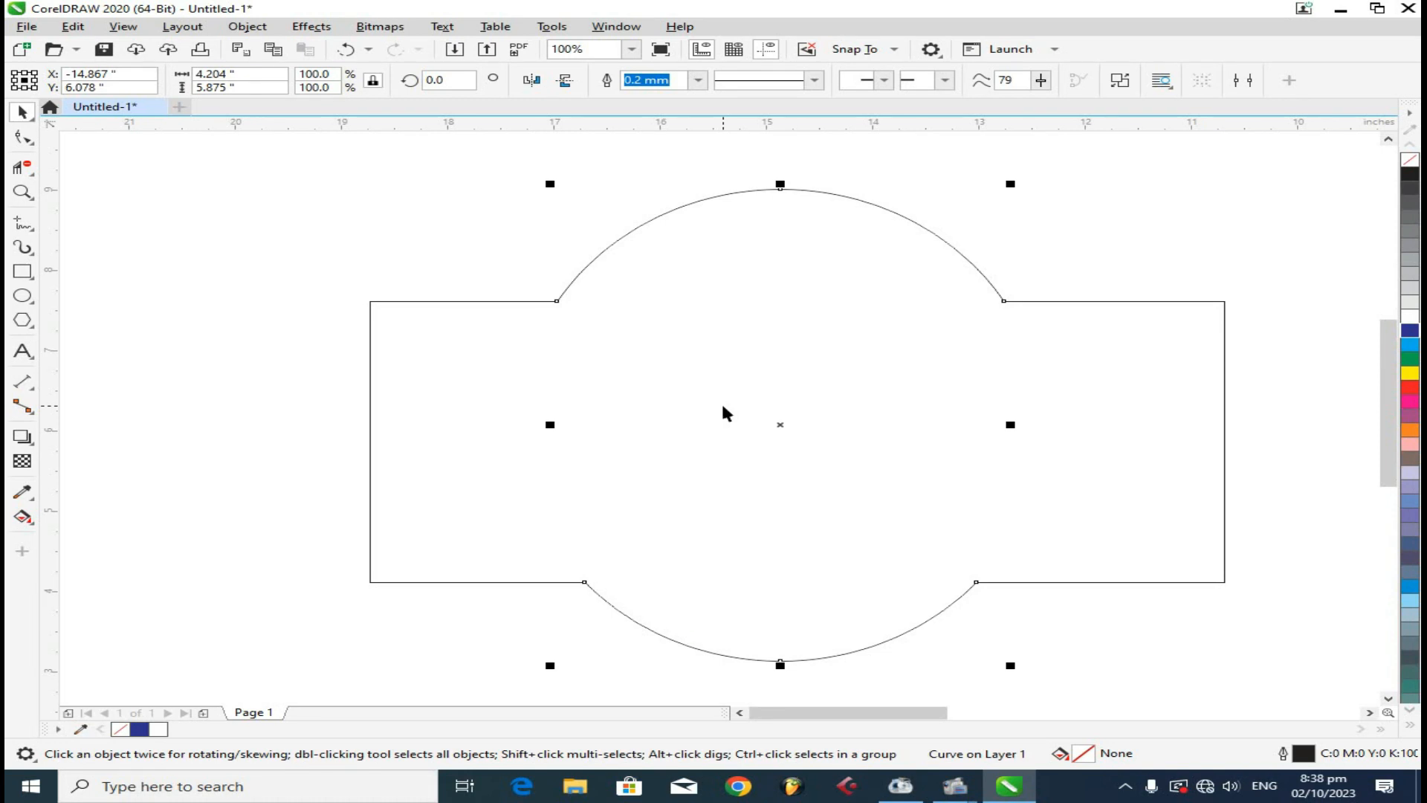
{"action": "scroll", "coordinate": [722, 400], "scroll_direction": "down", "scroll_amount": 4}
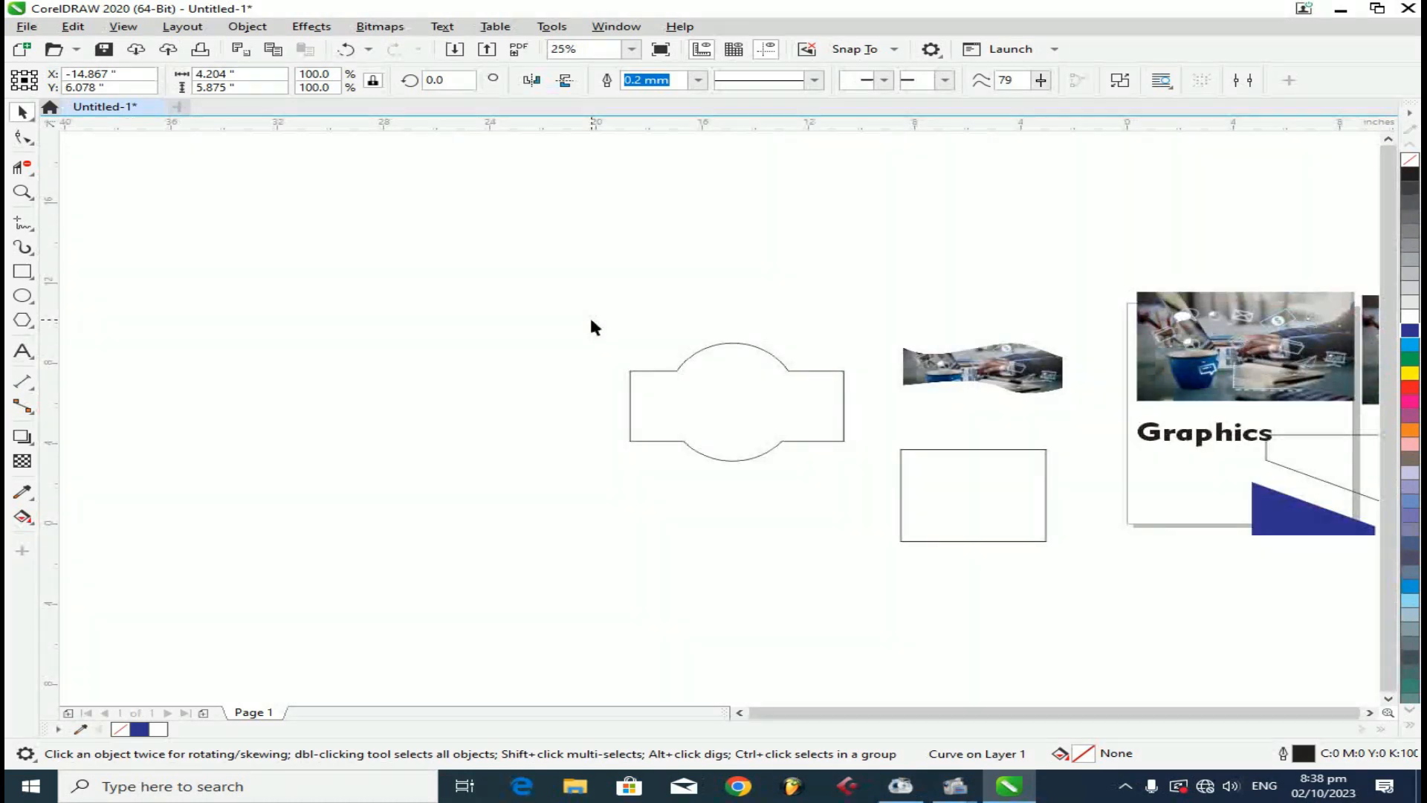
{"action": "left_click_drag", "start_coordinate": [916, 513], "coordinate": [858, 440]}
{"action": "scroll", "coordinate": [857, 439], "scroll_direction": "up", "scroll_amount": 2}
{"action": "left_click_drag", "start_coordinate": [726, 408], "coordinate": [675, 366]}
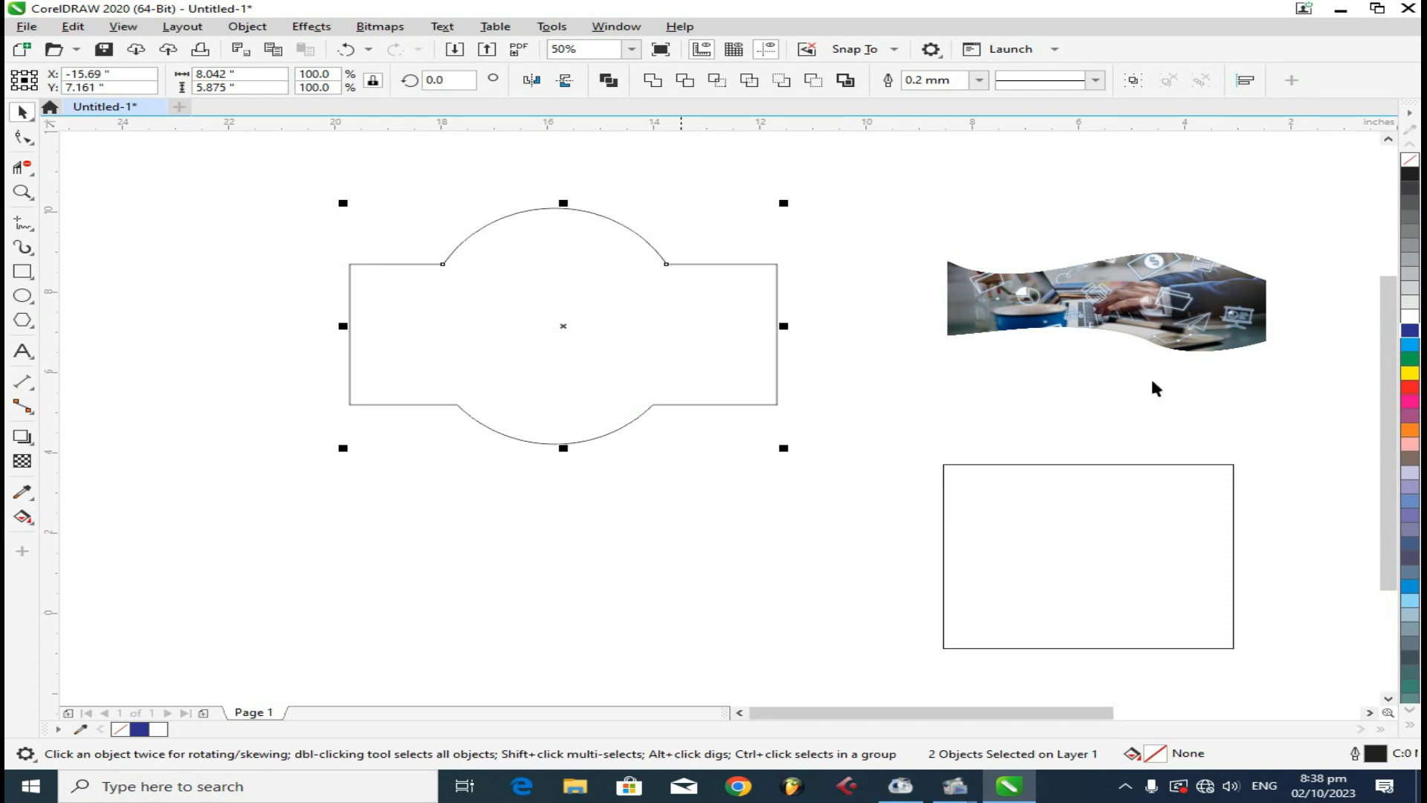
Step: Set the merged rectangle-and-ellipse outline's color to red and its width to 3.0 mm
{"action": "right_click", "coordinate": [1410, 387]}
{"action": "left_click", "coordinate": [725, 509]}
{"action": "left_click_drag", "start_coordinate": [816, 163], "coordinate": [253, 559]}
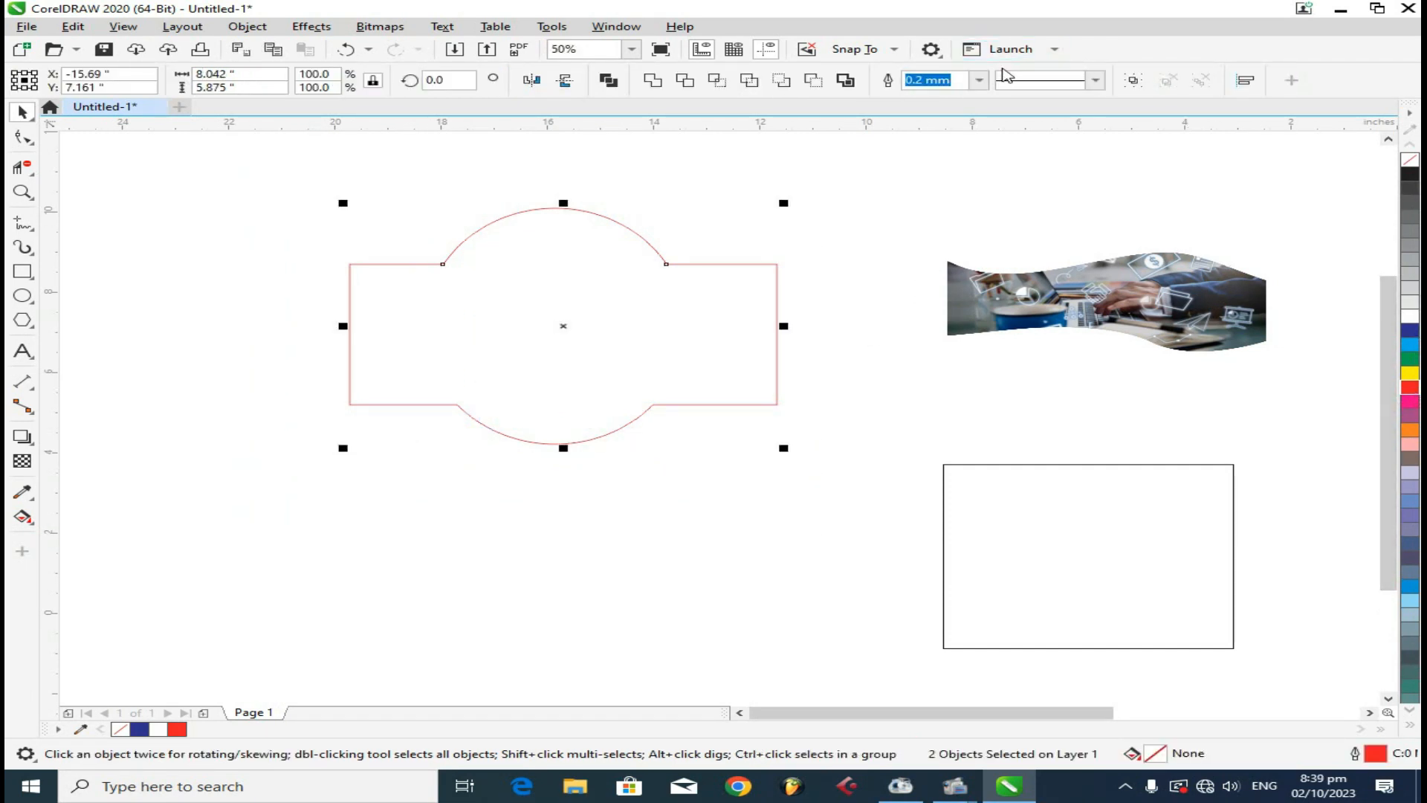
{"action": "left_click", "coordinate": [979, 79]}
{"action": "left_click", "coordinate": [927, 236]}
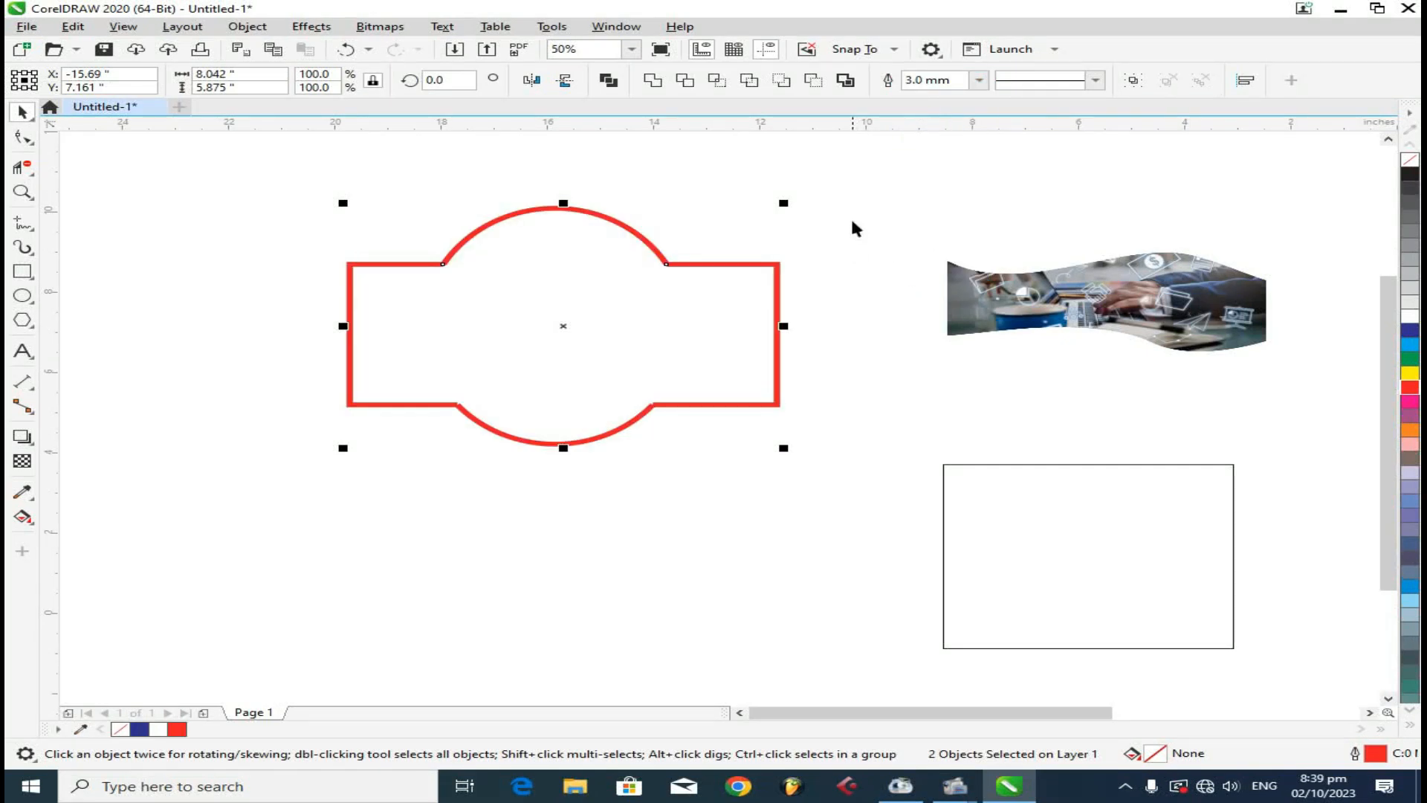
{"action": "left_click", "coordinate": [863, 195]}
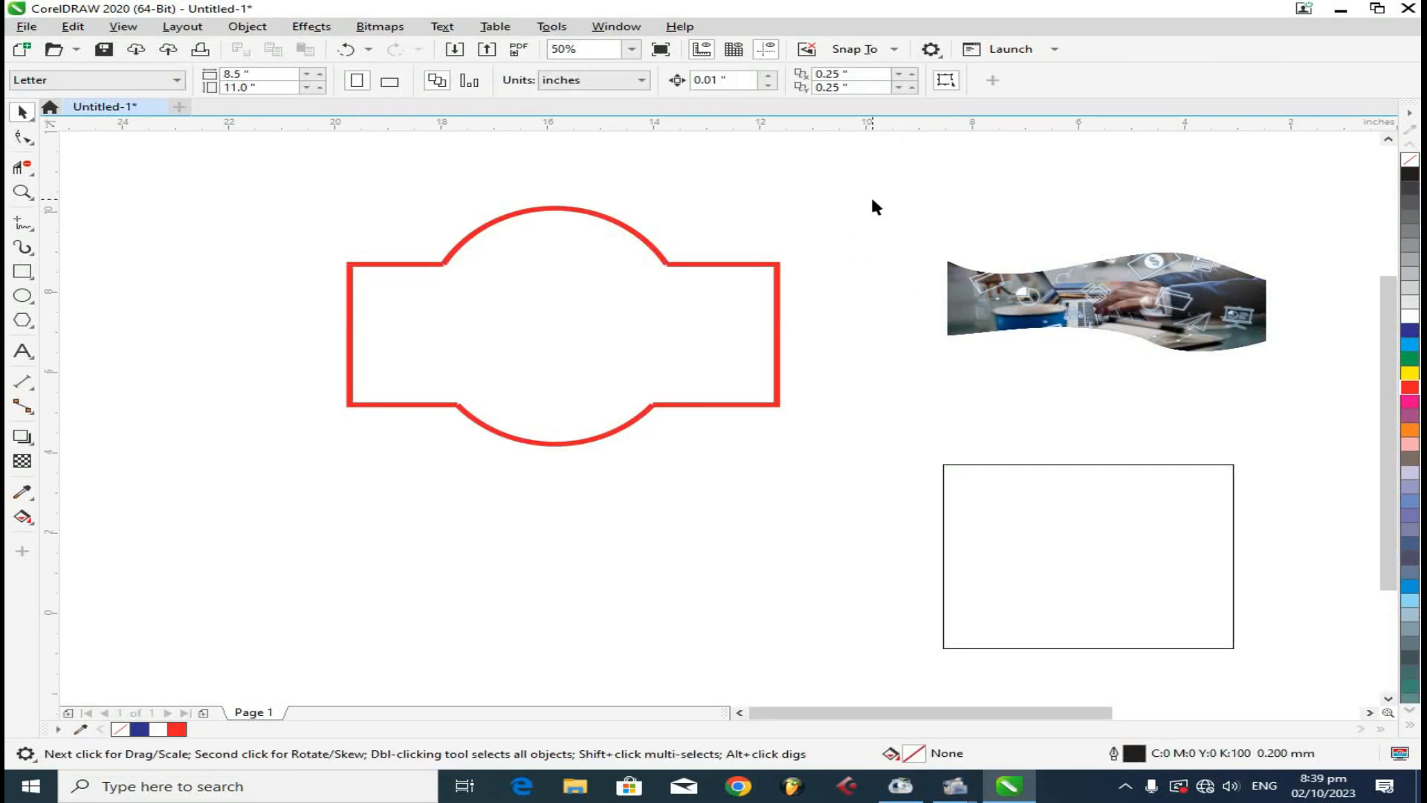
{"action": "left_click_drag", "start_coordinate": [374, 443], "coordinate": [360, 487]}
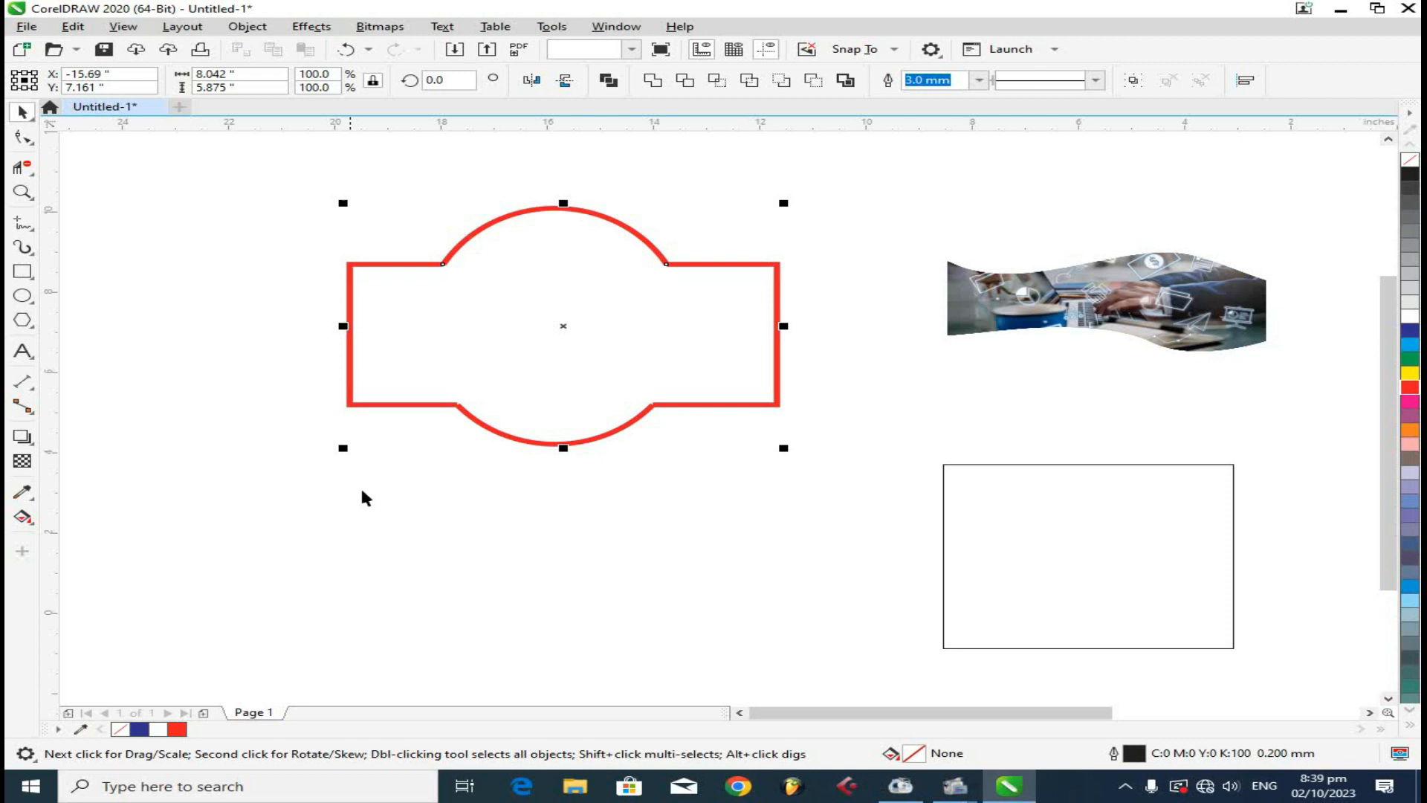
Step: Move the "Graphics" text up and to the left, across the page's left edge
{"action": "scroll", "coordinate": [540, 352], "scroll_direction": "down", "scroll_amount": 2}
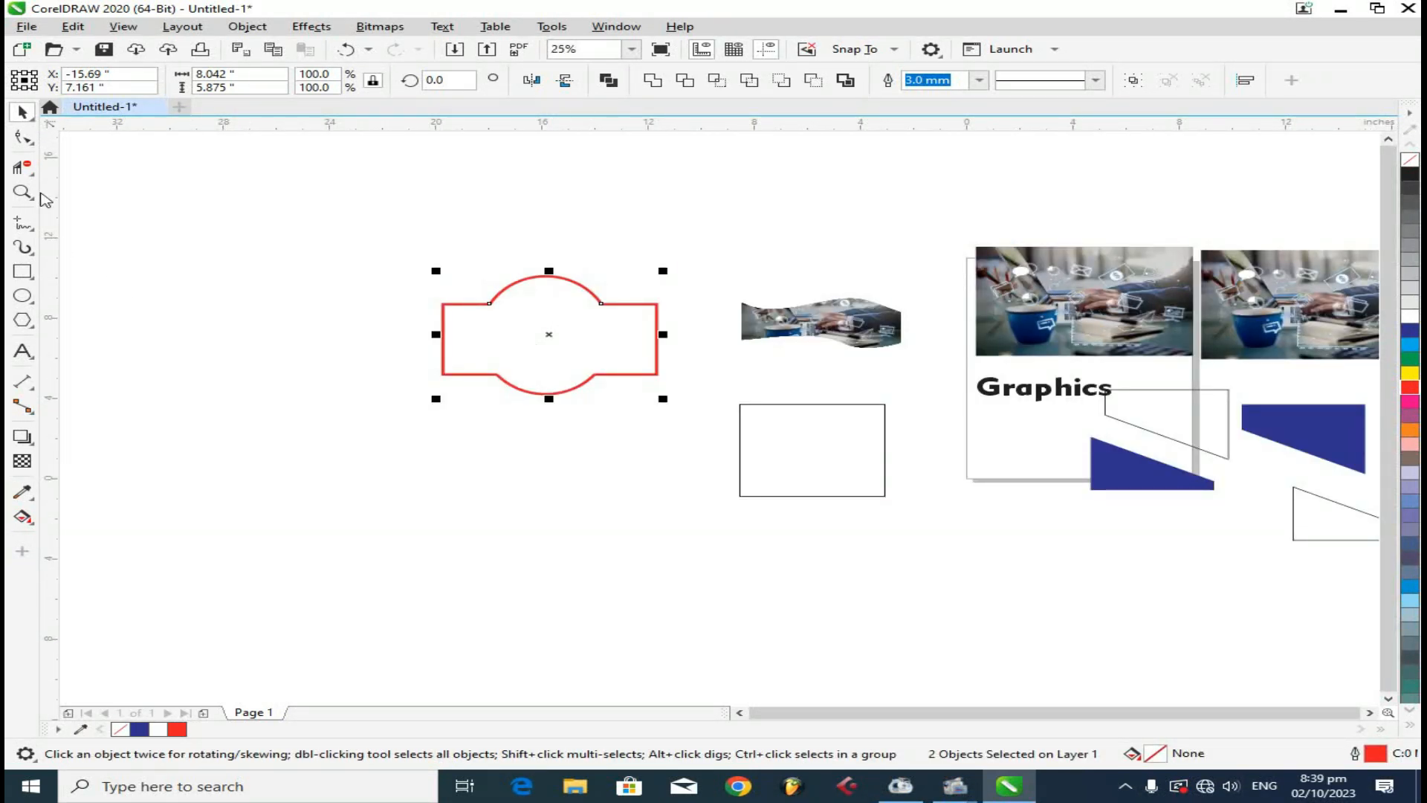
{"action": "left_click", "coordinate": [1072, 391]}
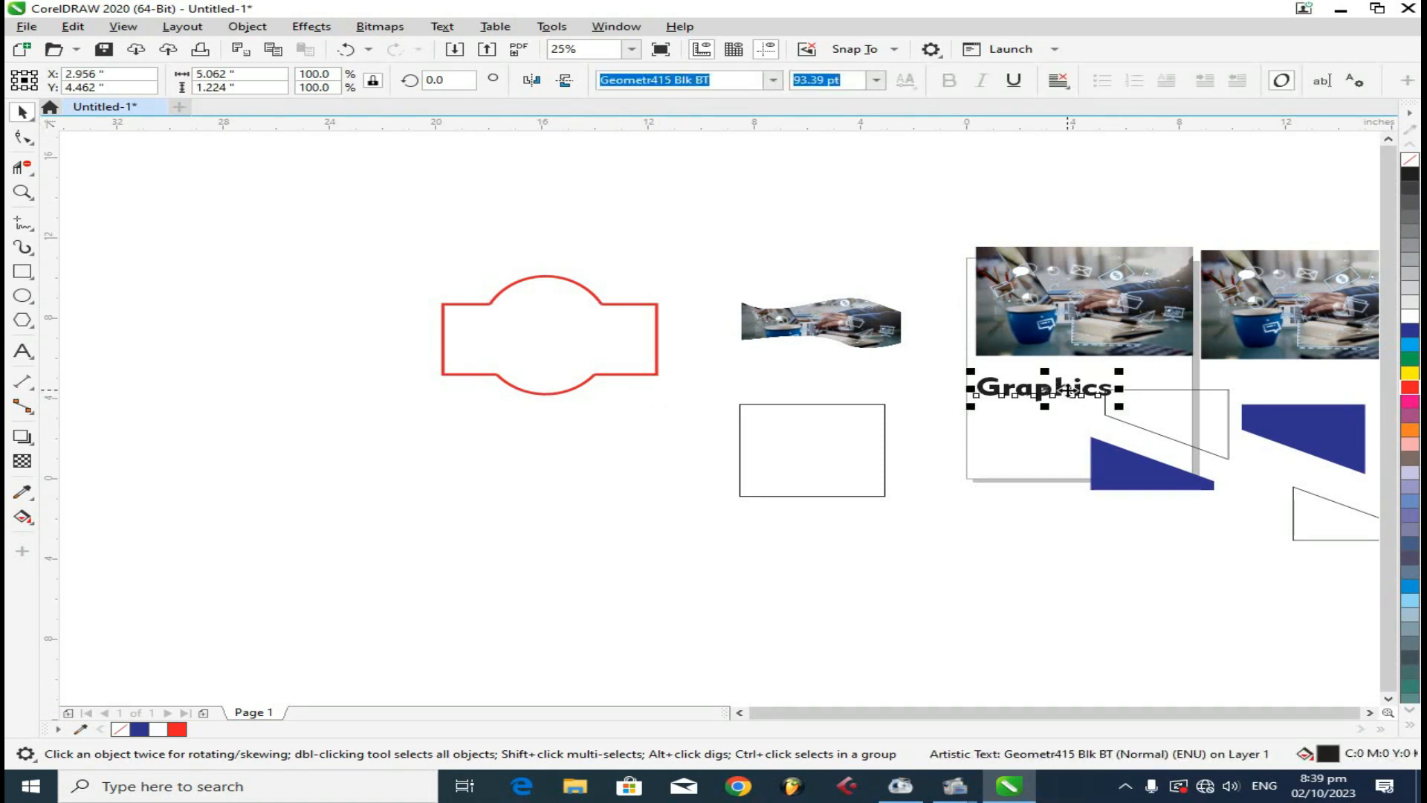
{"action": "scroll", "coordinate": [1072, 389], "scroll_direction": "up", "scroll_amount": 2}
{"action": "left_click_drag", "start_coordinate": [1083, 388], "coordinate": [964, 352]}
{"action": "scroll", "coordinate": [1010, 367], "scroll_direction": "up", "scroll_amount": 2}
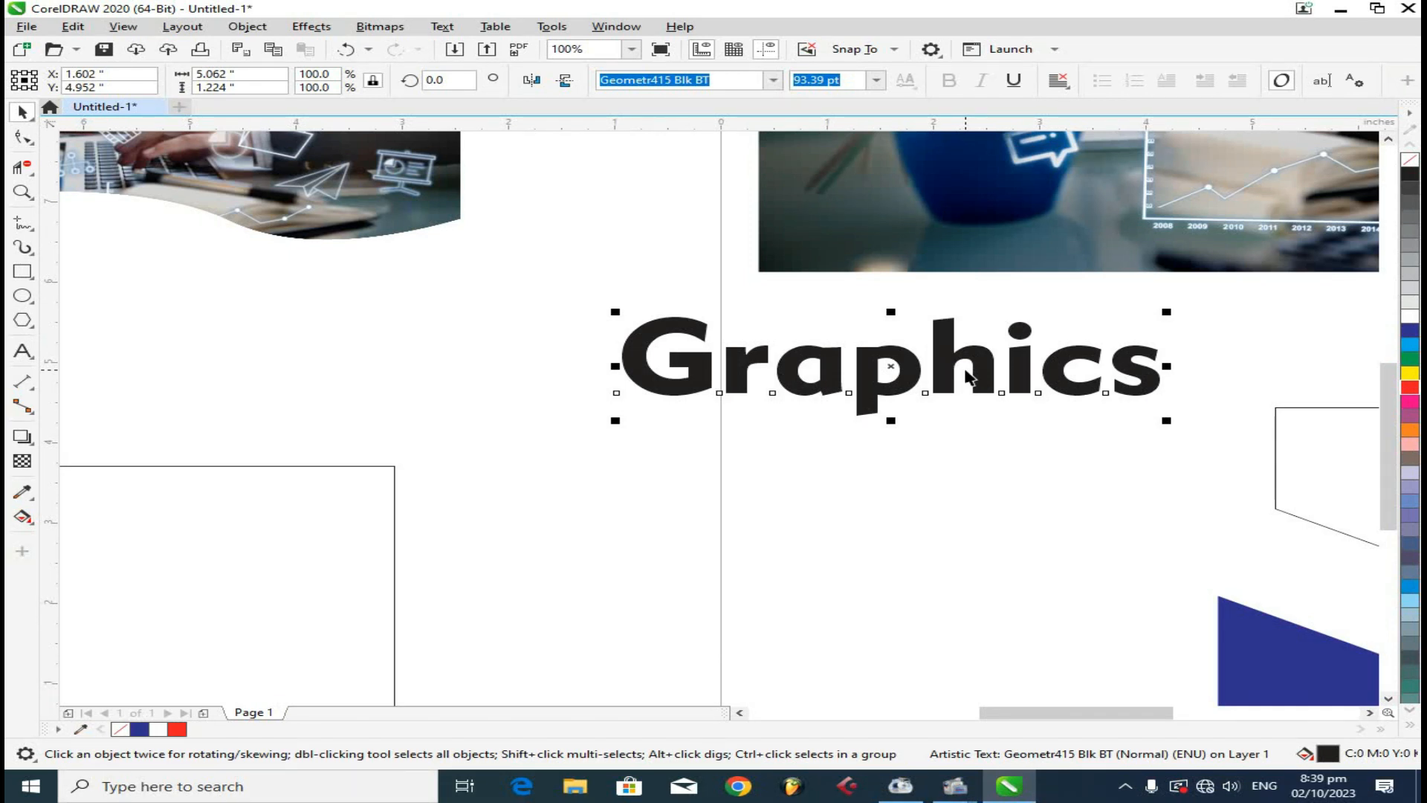
Step: Duplicate the "Graphics" text directly below itself and replace the copy's wording with "ABC"
{"action": "left_click_drag", "start_coordinate": [948, 361], "coordinate": [944, 472]}
{"action": "double_click", "coordinate": [944, 472]}
{"action": "key", "text": "ctrl+a"}
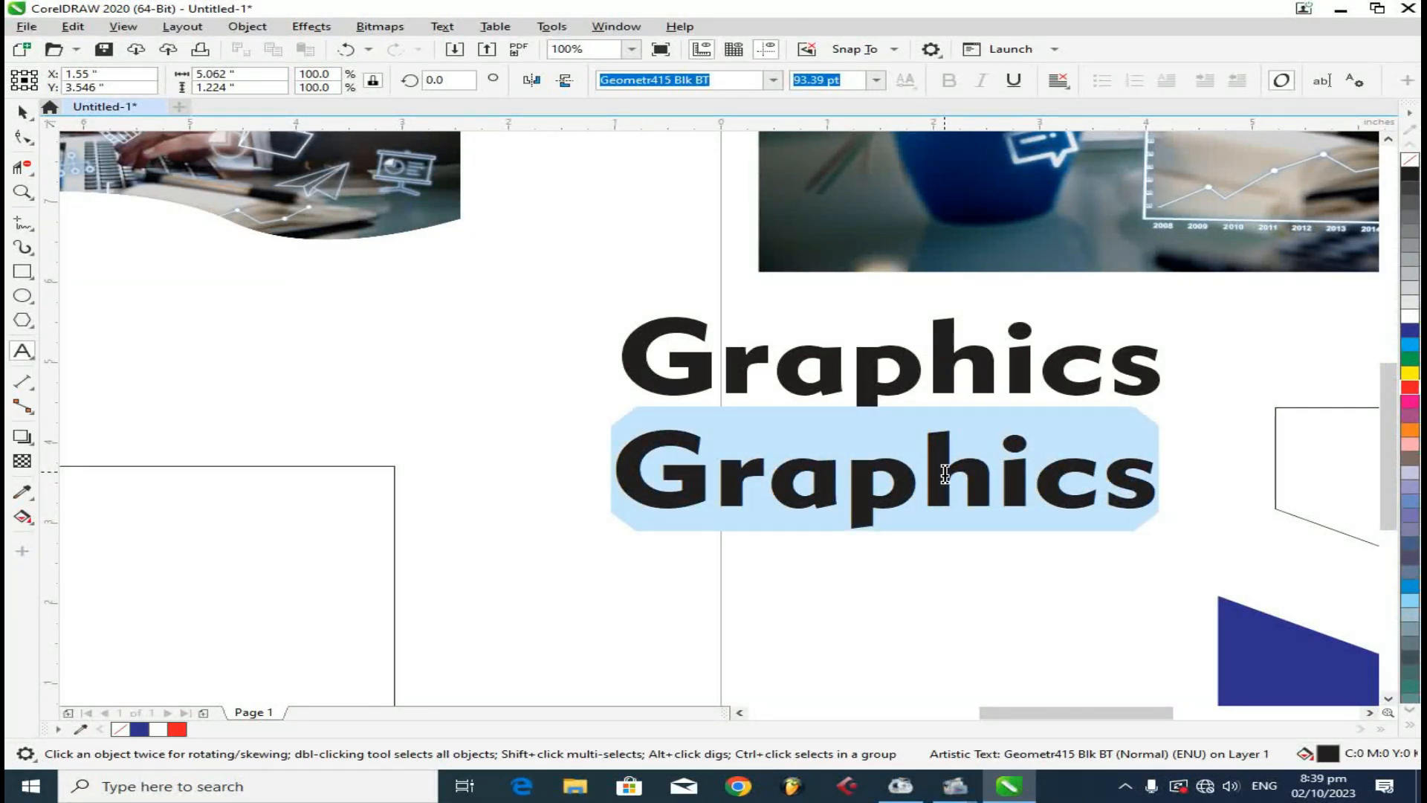
{"action": "type", "text": "ABC"}
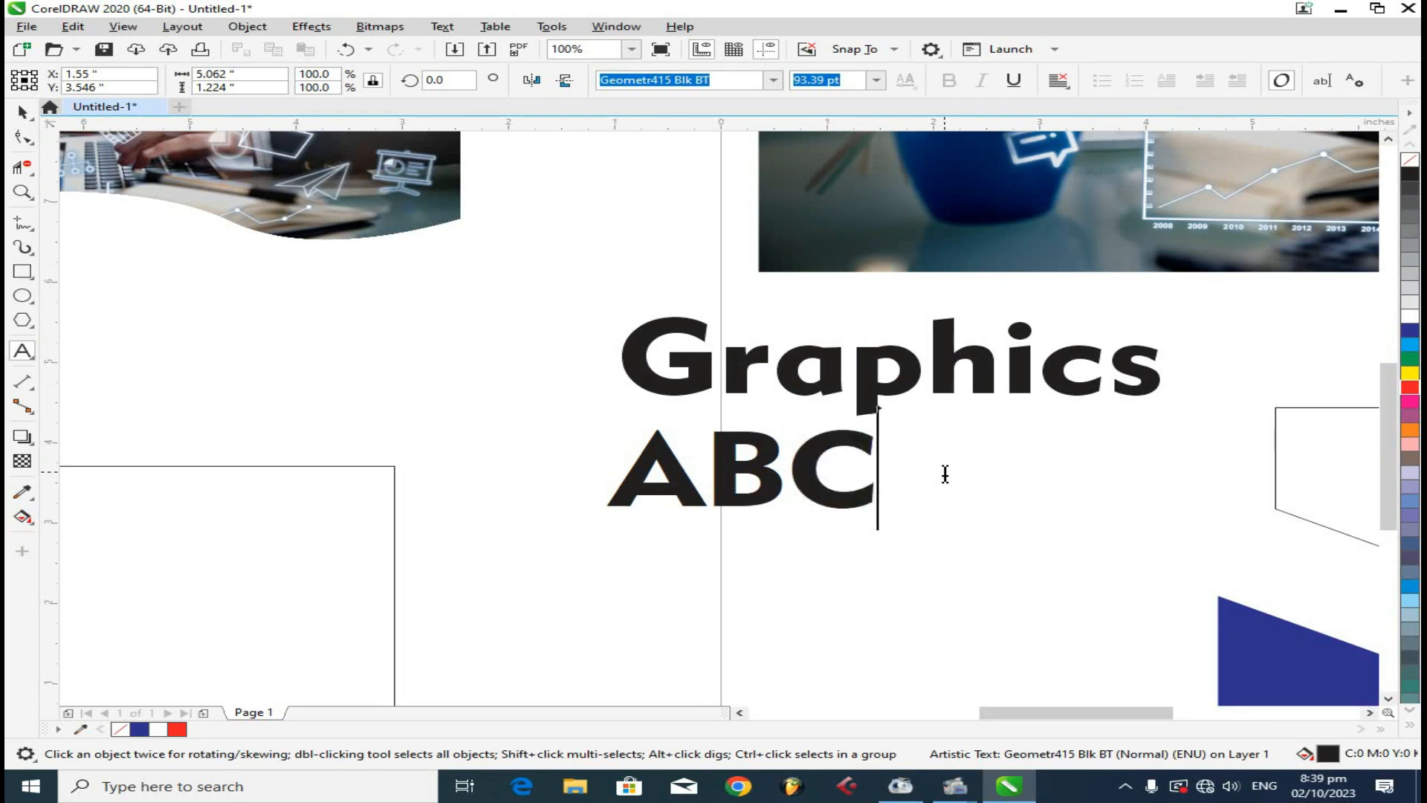
{"action": "left_click", "coordinate": [21, 112]}
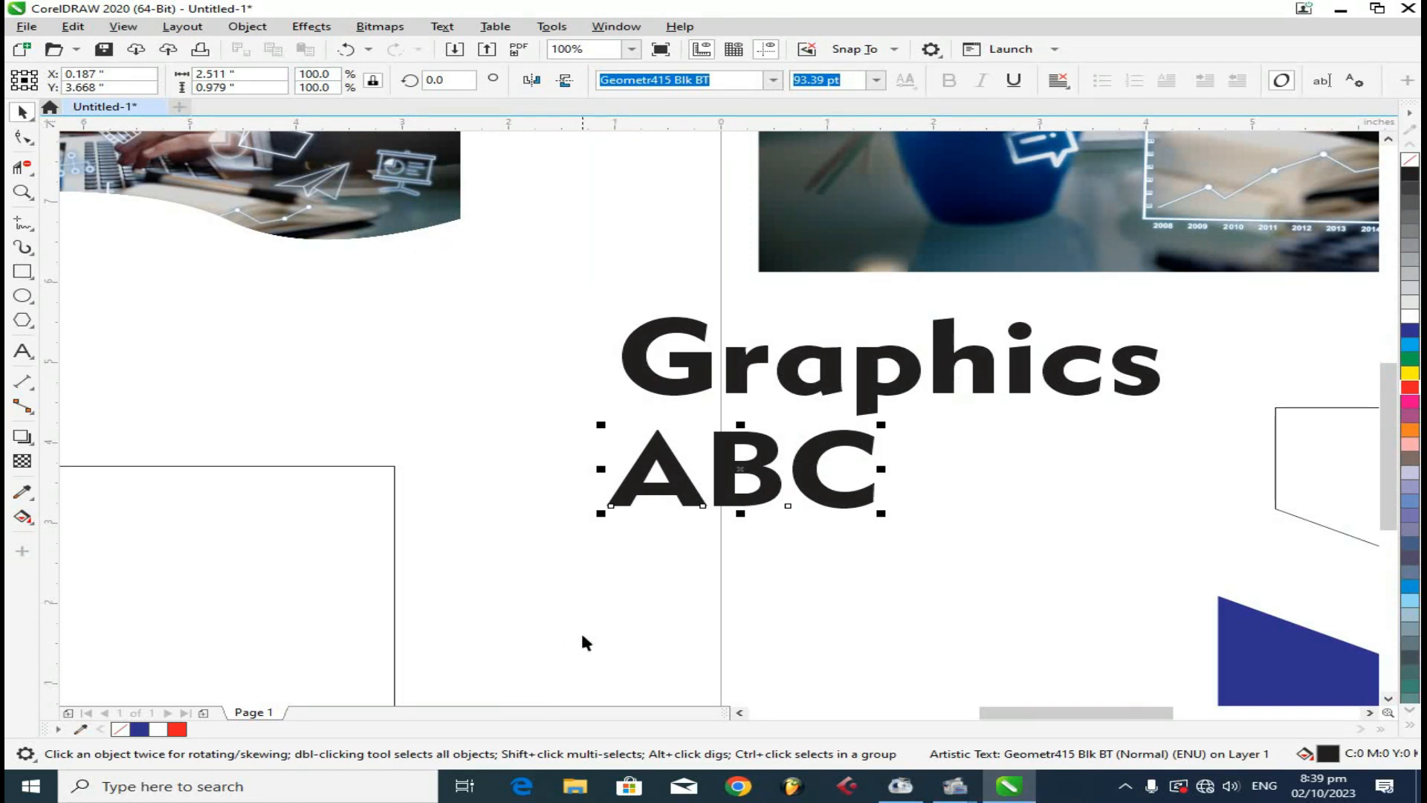
Step: Move the "ABC" text slightly down and to the right and convert it to curves
{"action": "left_click_drag", "start_coordinate": [802, 466], "coordinate": [826, 521]}
{"action": "right_click", "coordinate": [826, 520]}
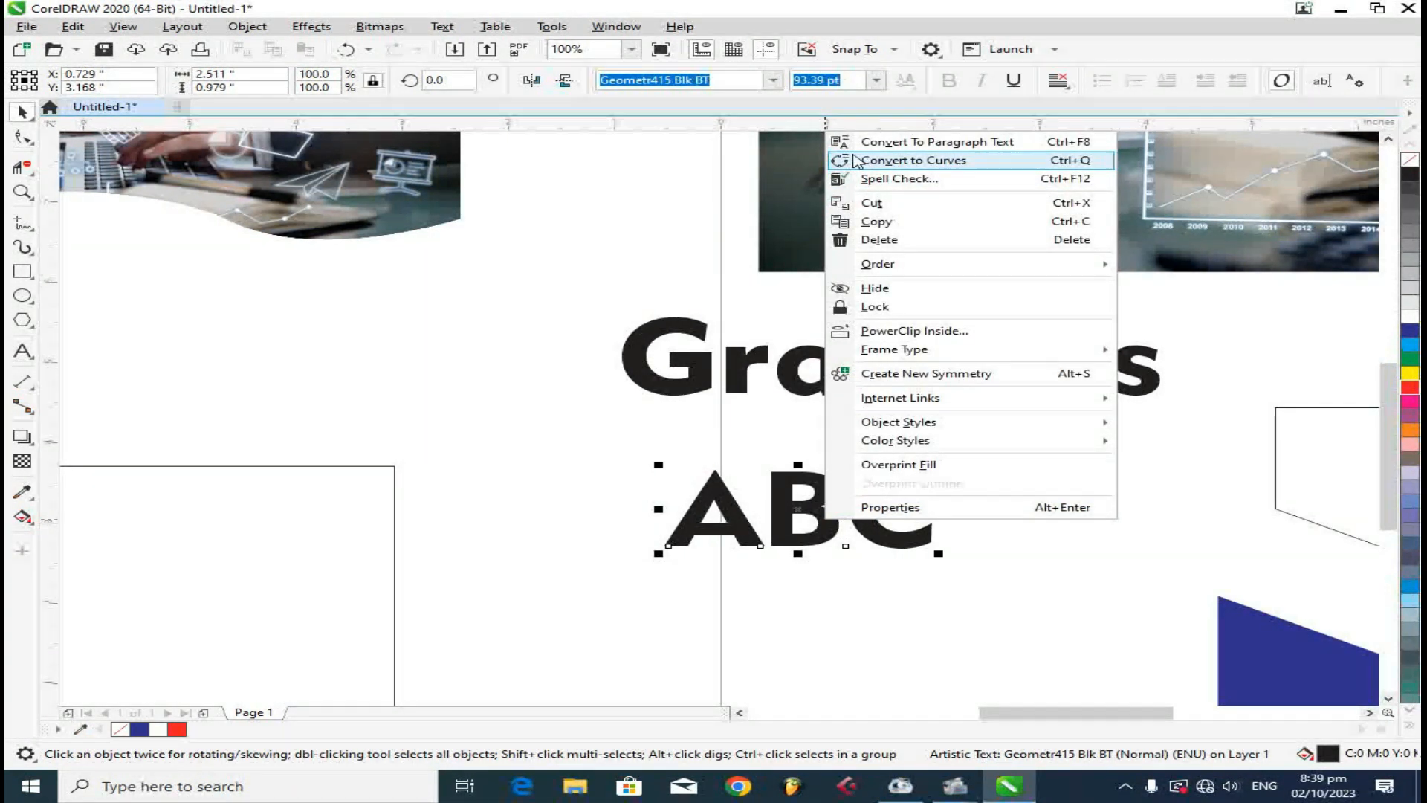
{"action": "left_click", "coordinate": [856, 161]}
Step: Break the ABC curve apart into separate pieces and move the letter C below the B
{"action": "right_click", "coordinate": [930, 545]}
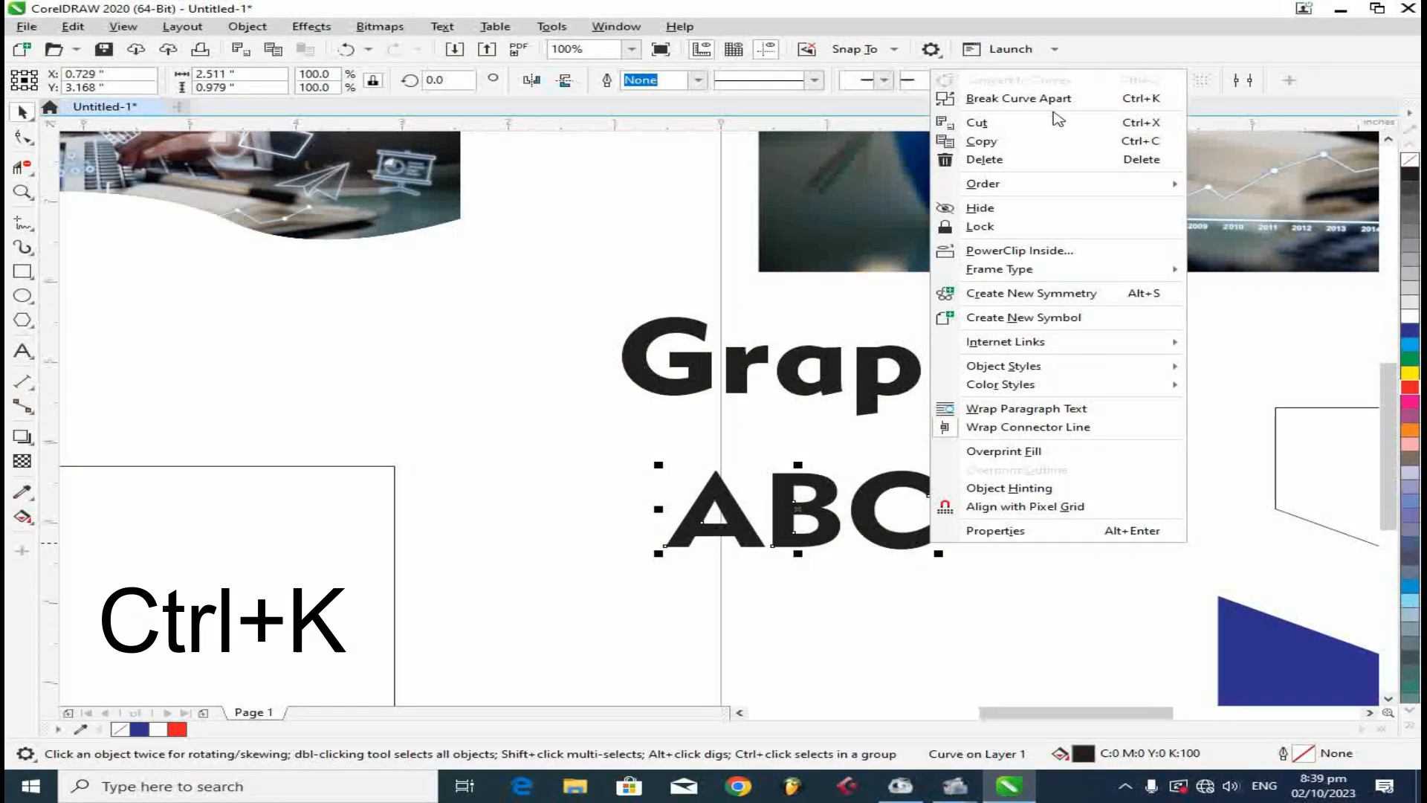
{"action": "left_click", "coordinate": [745, 607]}
{"action": "left_click_drag", "start_coordinate": [820, 495], "coordinate": [865, 467]}
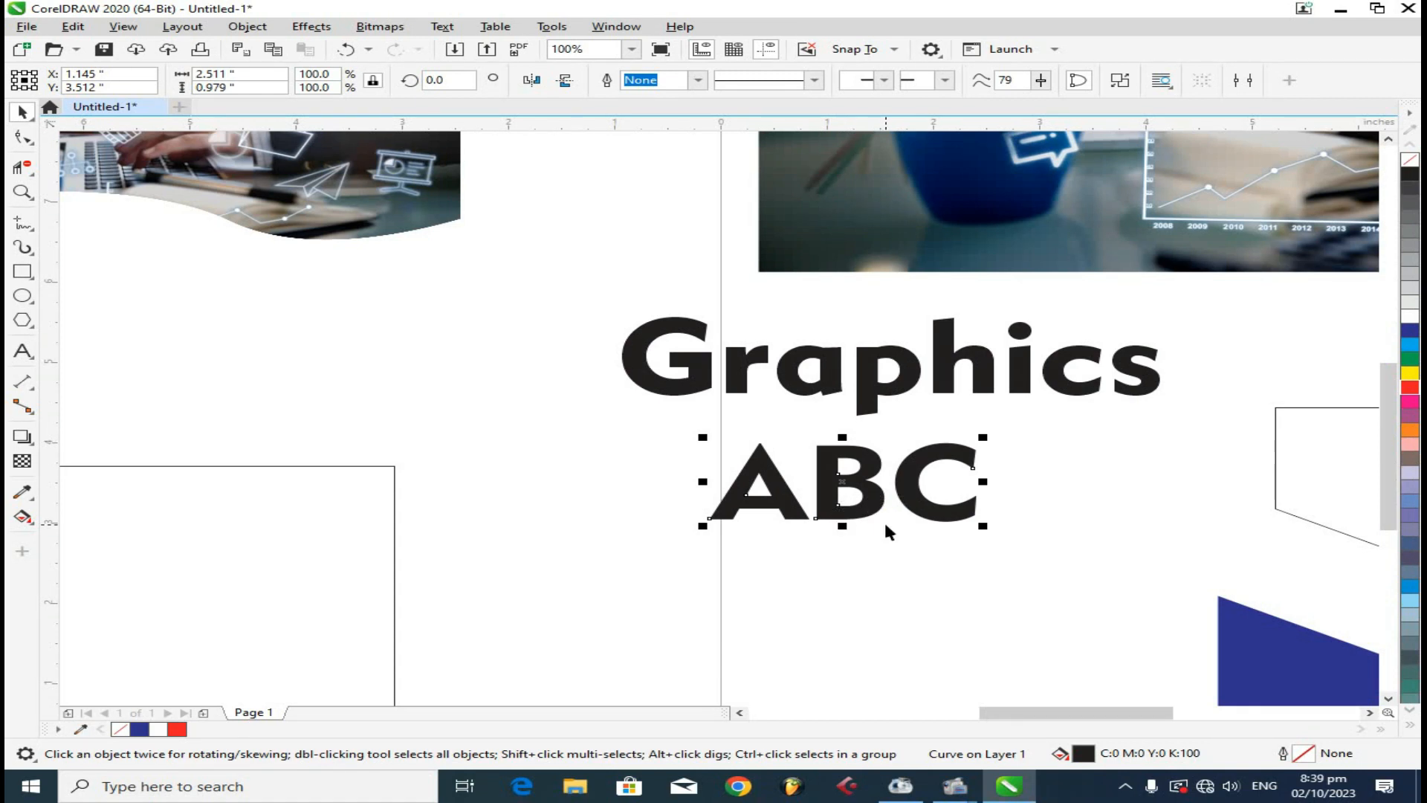
{"action": "key", "text": "ctrl+k"}
{"action": "left_click", "coordinate": [946, 522]}
{"action": "left_click_drag", "start_coordinate": [946, 522], "coordinate": [964, 641]}
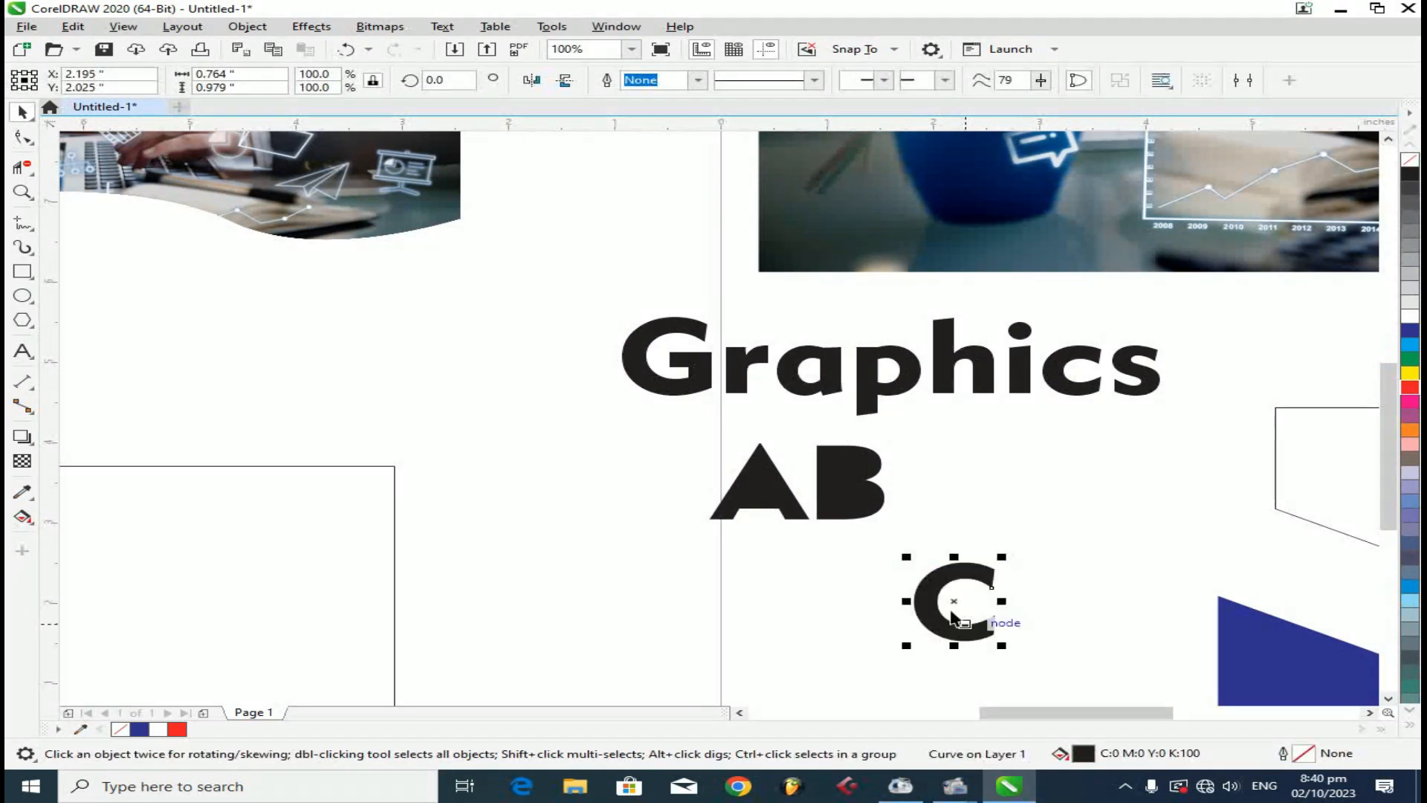
Step: Combine the letter B's pieces to restore its holes, enlarge the letter and move it away from the A
{"action": "left_click_drag", "start_coordinate": [883, 465], "coordinate": [812, 539]}
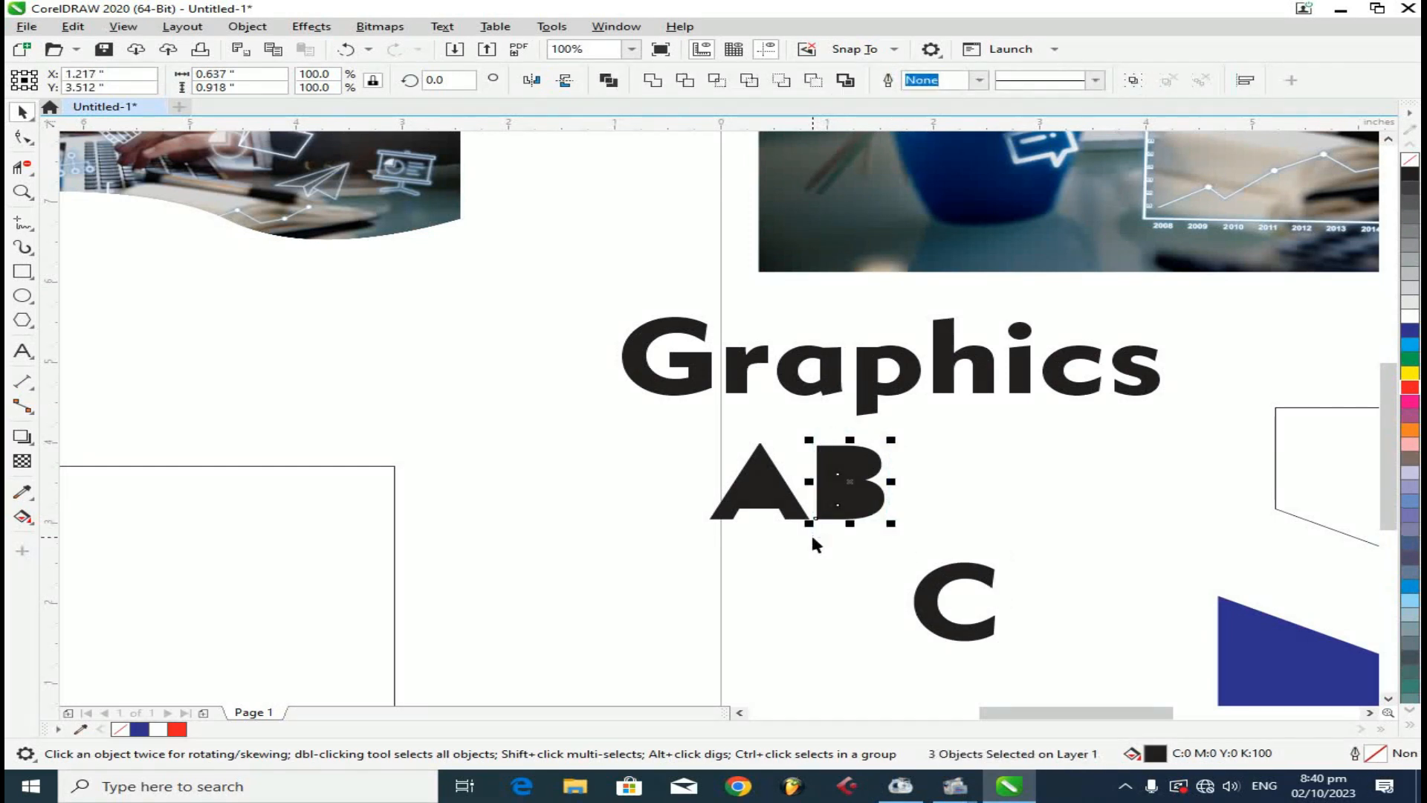
{"action": "key", "text": "ctrl+l"}
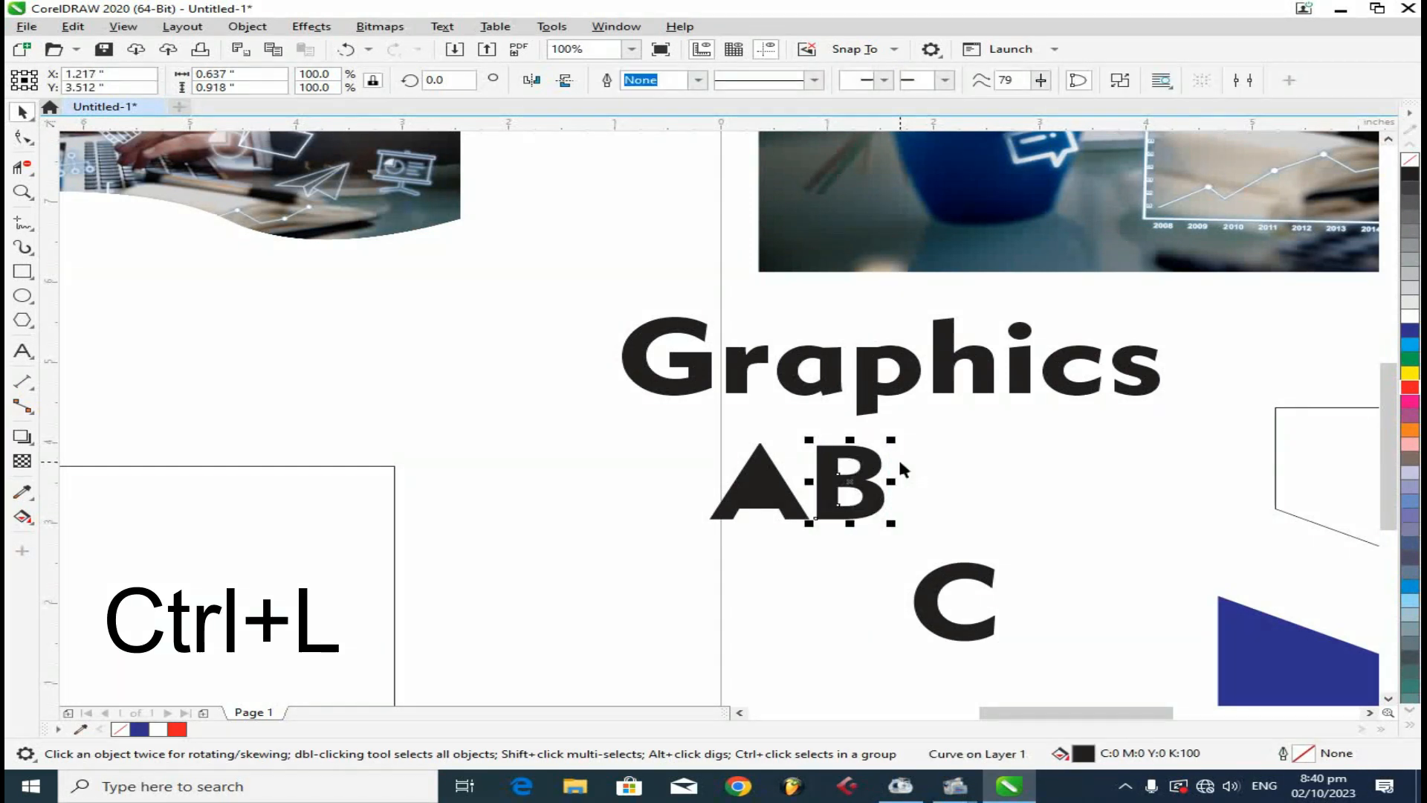
{"action": "left_click_drag", "start_coordinate": [896, 530], "coordinate": [923, 562]}
{"action": "left_click_drag", "start_coordinate": [903, 502], "coordinate": [949, 502]}
Step: Rotate the letter C by about 23.4° and move it over the lower part of the B
{"action": "left_click", "coordinate": [995, 569]}
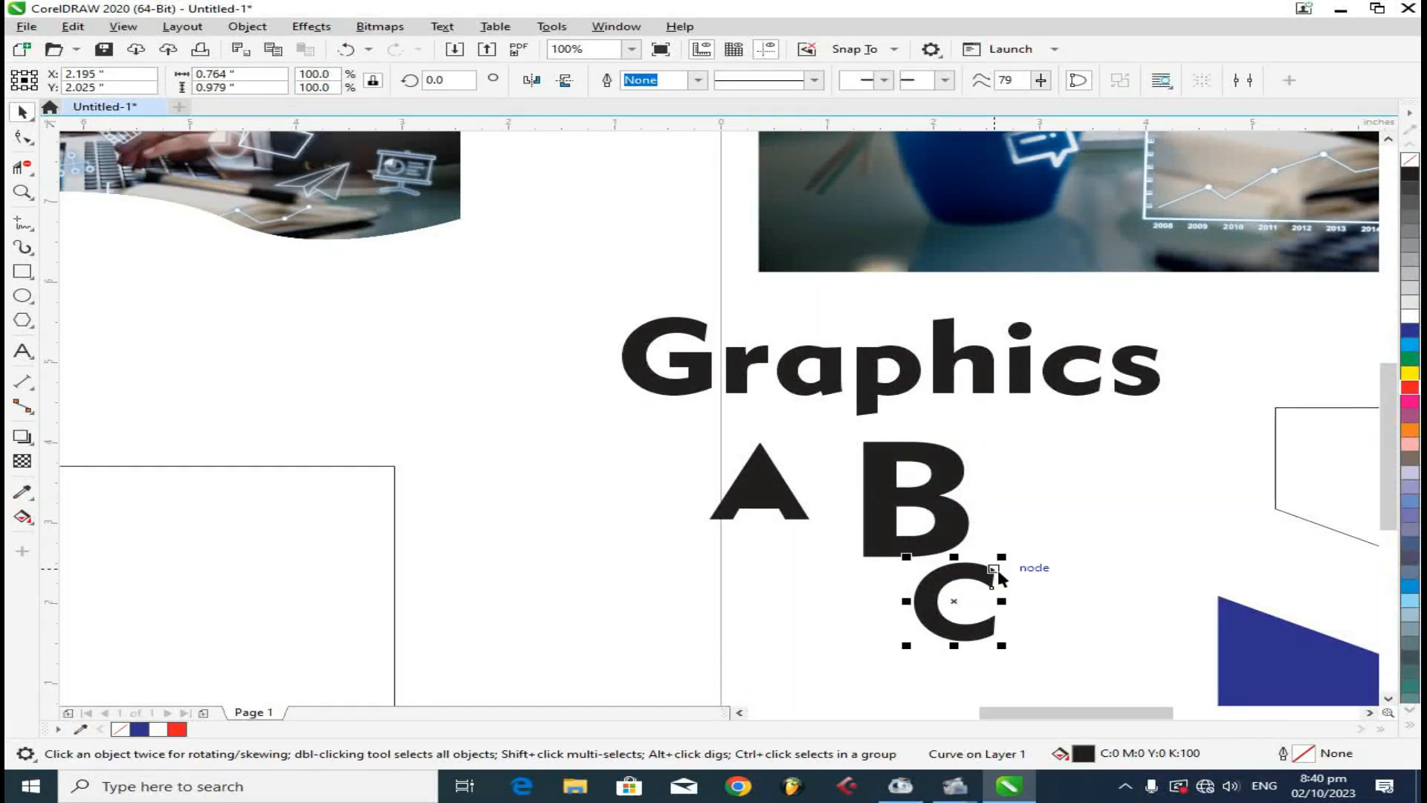
{"action": "left_click", "coordinate": [997, 567]}
{"action": "left_click", "coordinate": [1010, 543]}
{"action": "double_click", "coordinate": [982, 572]}
{"action": "left_click_drag", "start_coordinate": [1004, 559], "coordinate": [980, 546]}
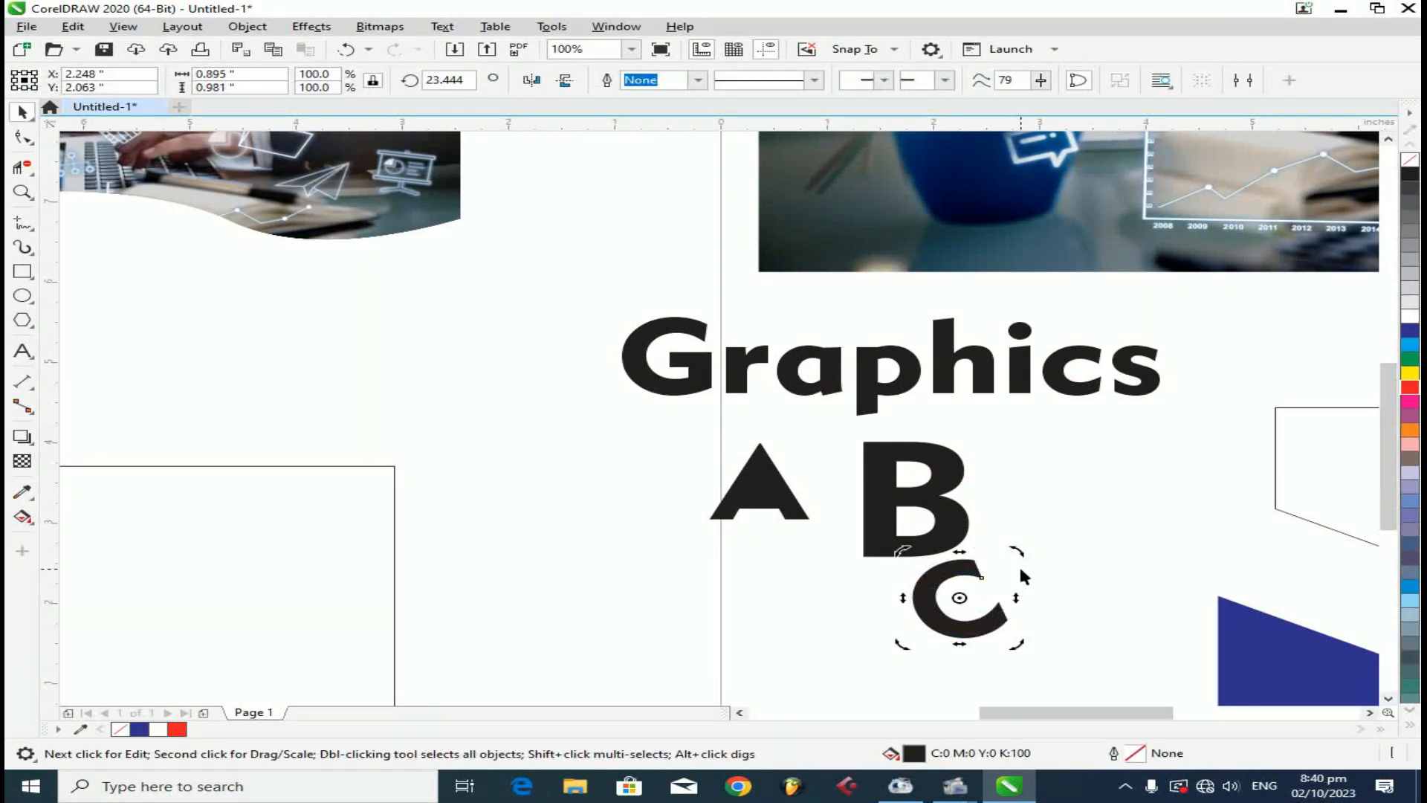
{"action": "left_click_drag", "start_coordinate": [979, 624], "coordinate": [918, 588]}
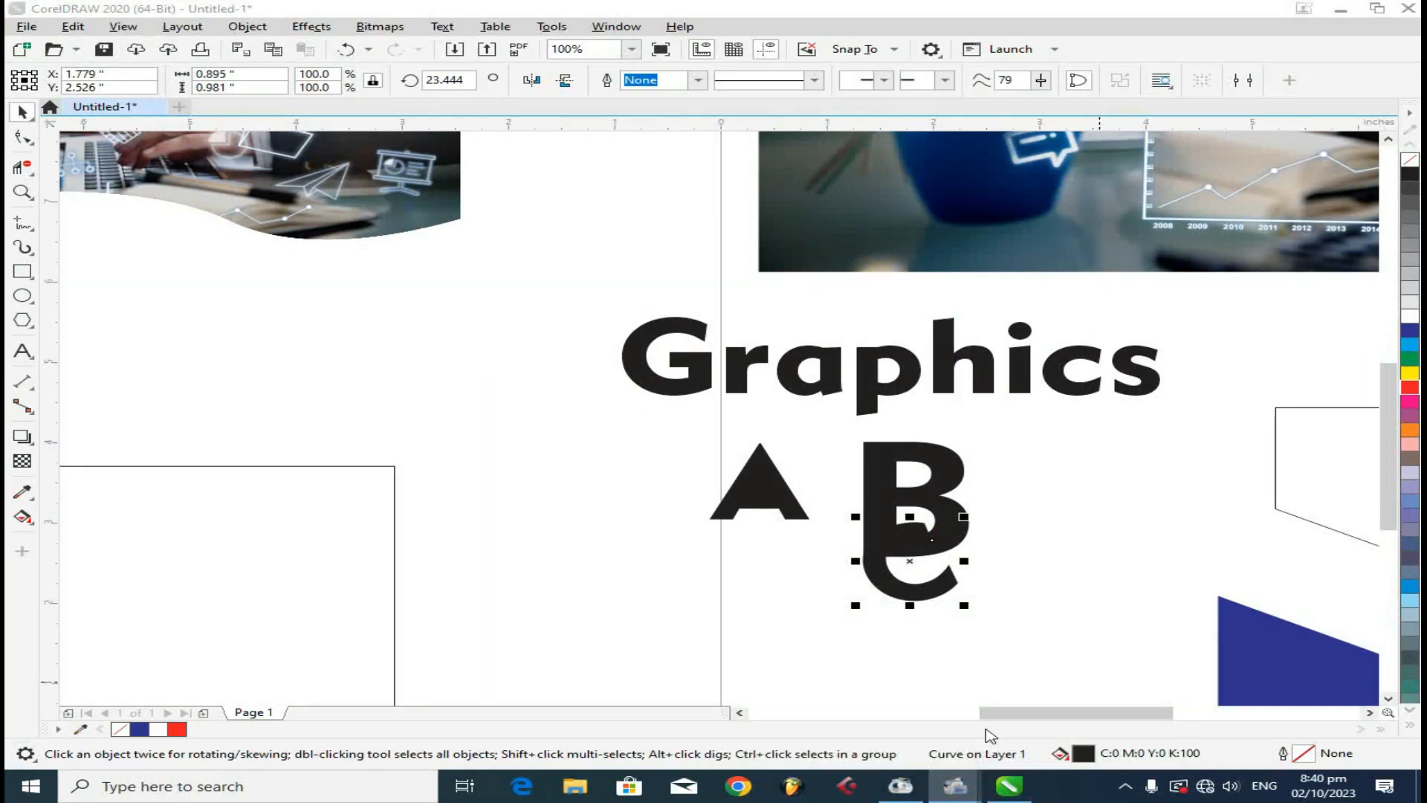
Step: Give the overlapping letters B and C a white fill and a blue outline
{"action": "left_click", "coordinate": [909, 575]}
{"action": "left_click_drag", "start_coordinate": [1012, 412], "coordinate": [825, 637]}
{"action": "left_click", "coordinate": [1412, 316]}
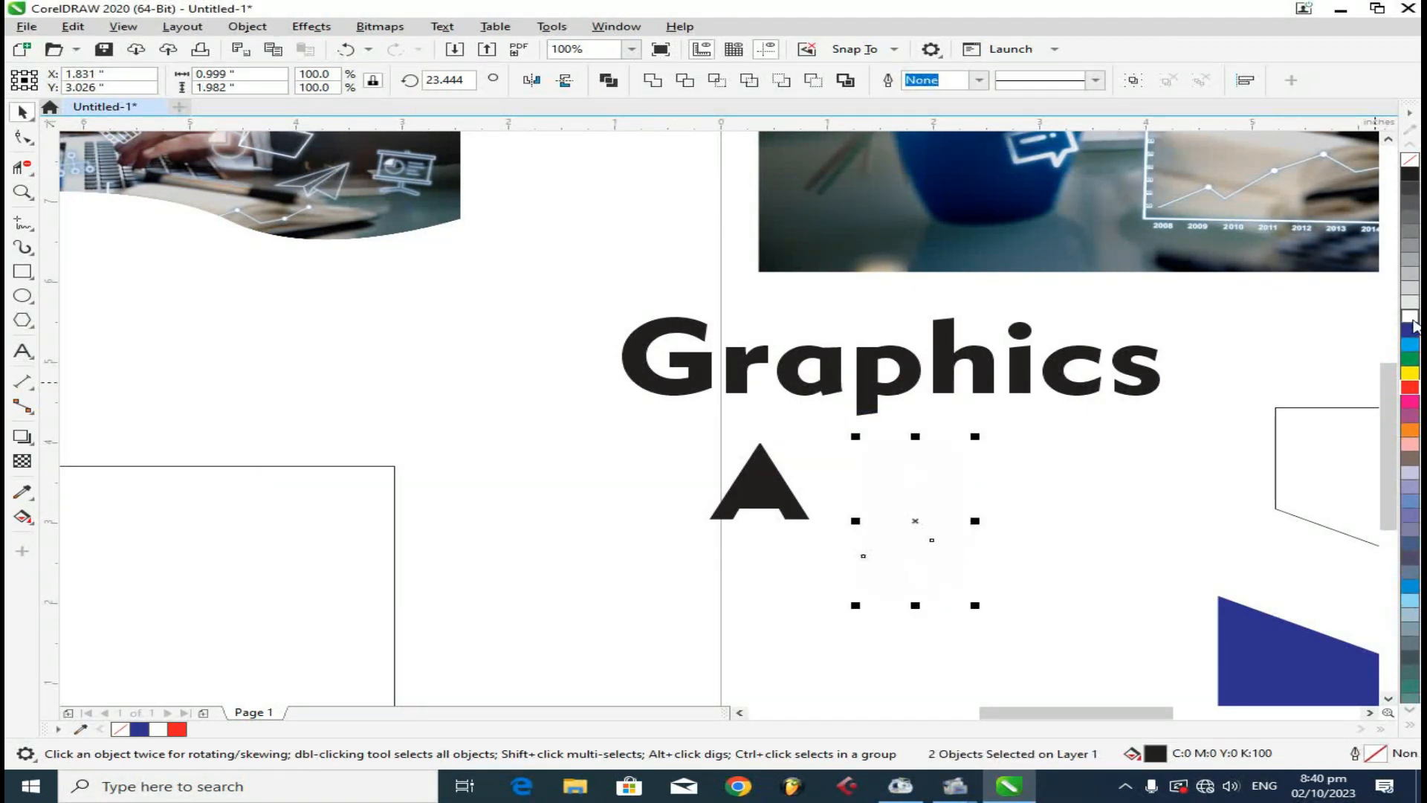
{"action": "right_click", "coordinate": [1410, 331]}
Step: Enlarge the letter C to about 0.99 × 1.09 inches and position it over the B's lower half
{"action": "scroll", "coordinate": [903, 617], "scroll_direction": "up", "scroll_amount": 4}
{"action": "left_click_drag", "start_coordinate": [953, 513], "coordinate": [973, 484]}
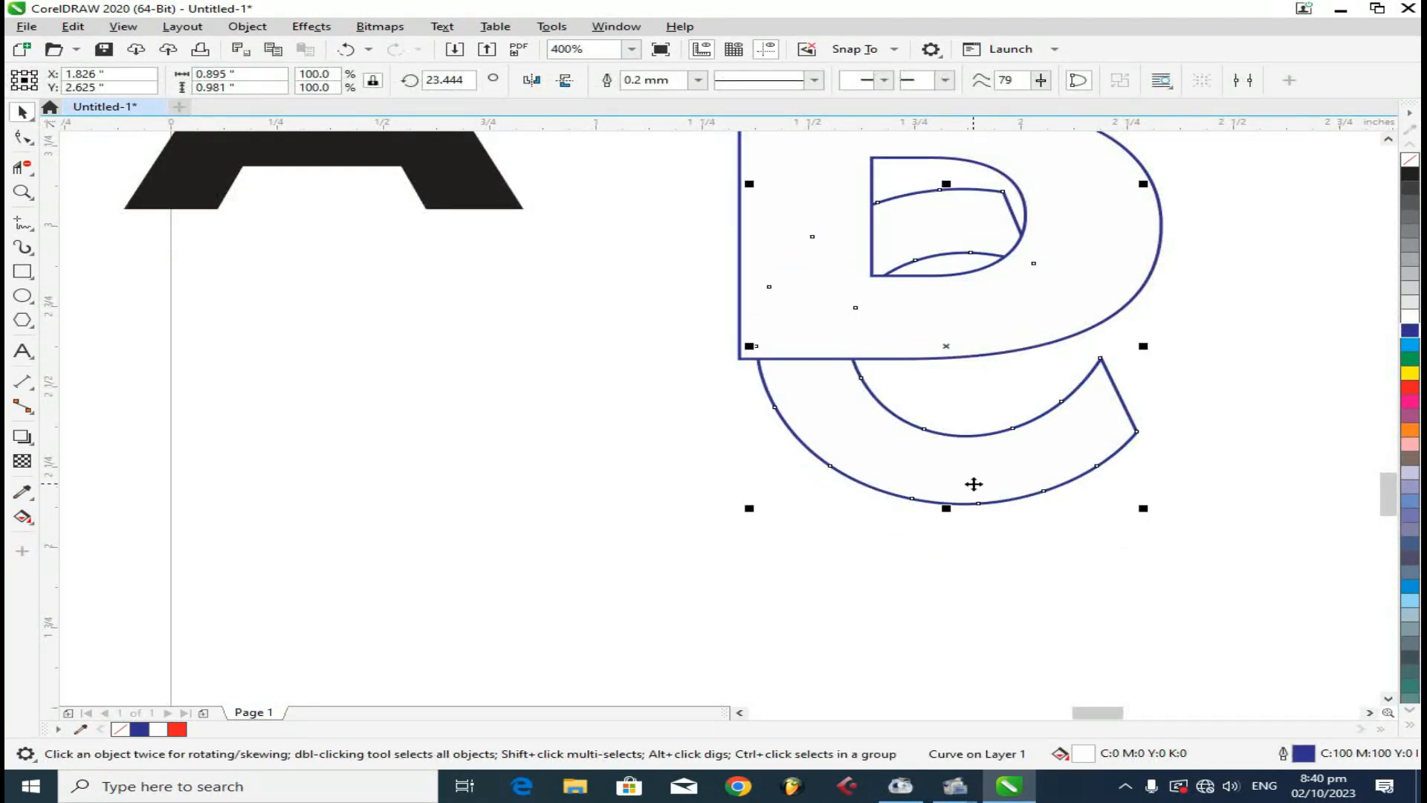
{"action": "left_click_drag", "start_coordinate": [1145, 510], "coordinate": [1189, 546]}
{"action": "left_click", "coordinate": [1051, 510]}
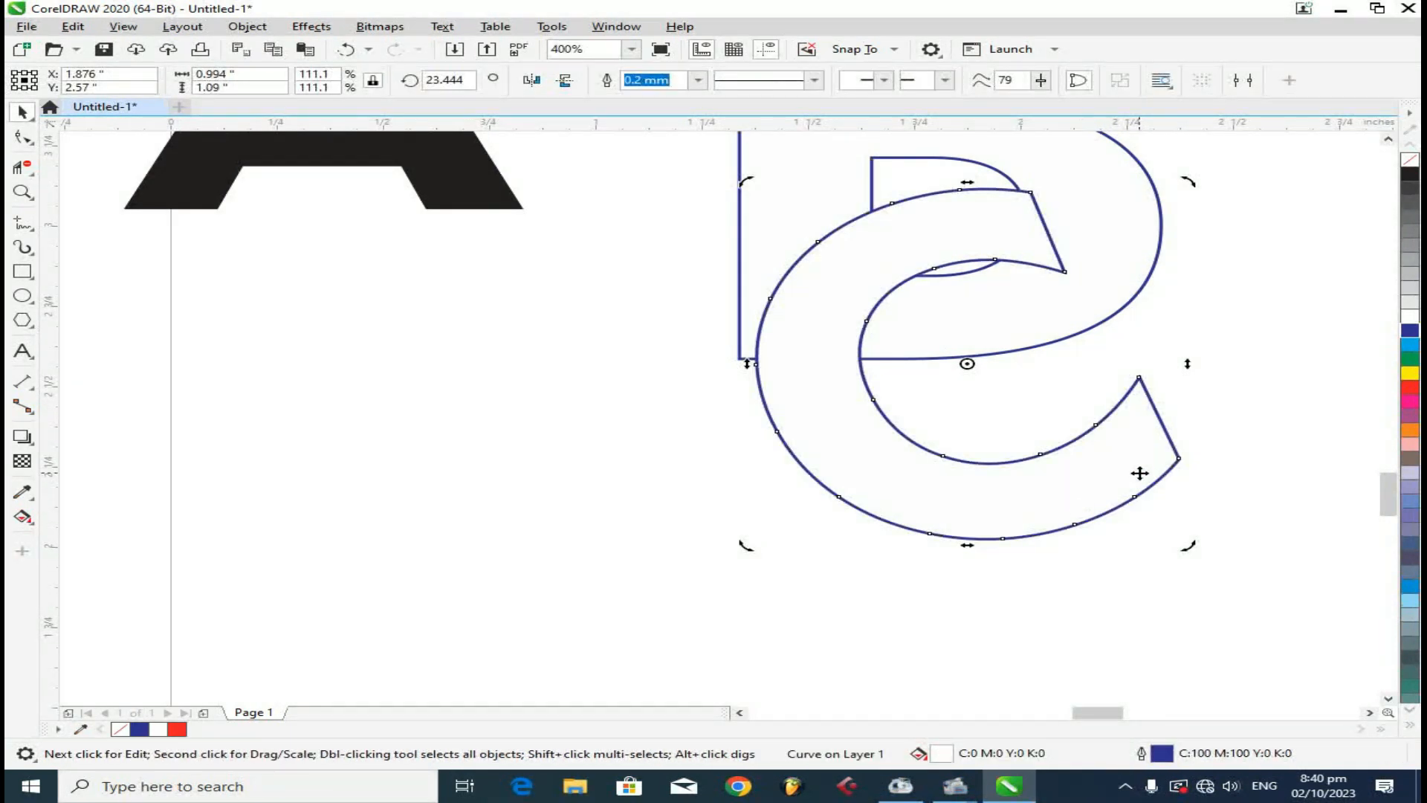
{"action": "mouse_move", "coordinate": [904, 228]}
{"action": "left_mouse_down"}
{"action": "mouse_move", "coordinate": [863, 229]}
{"action": "mouse_move", "coordinate": [885, 248]}
{"action": "mouse_move", "coordinate": [911, 243]}
{"action": "left_mouse_up"}
{"action": "left_click", "coordinate": [1003, 409]}
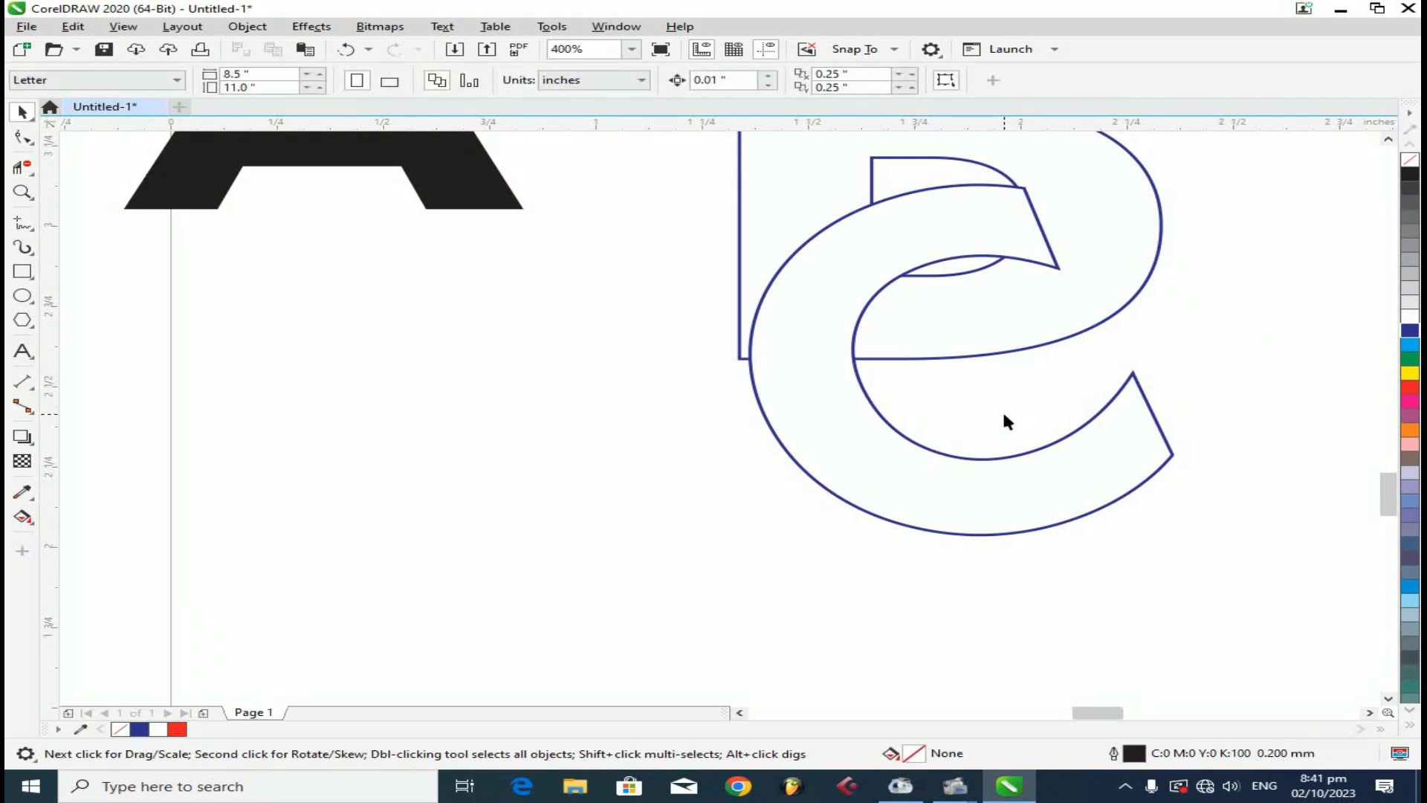
Step: Delete the C's outer left arc and upper end segment overlapping the B's body with Virtual Segment Delete
{"action": "scroll", "coordinate": [1002, 409], "scroll_direction": "down", "scroll_amount": 1}
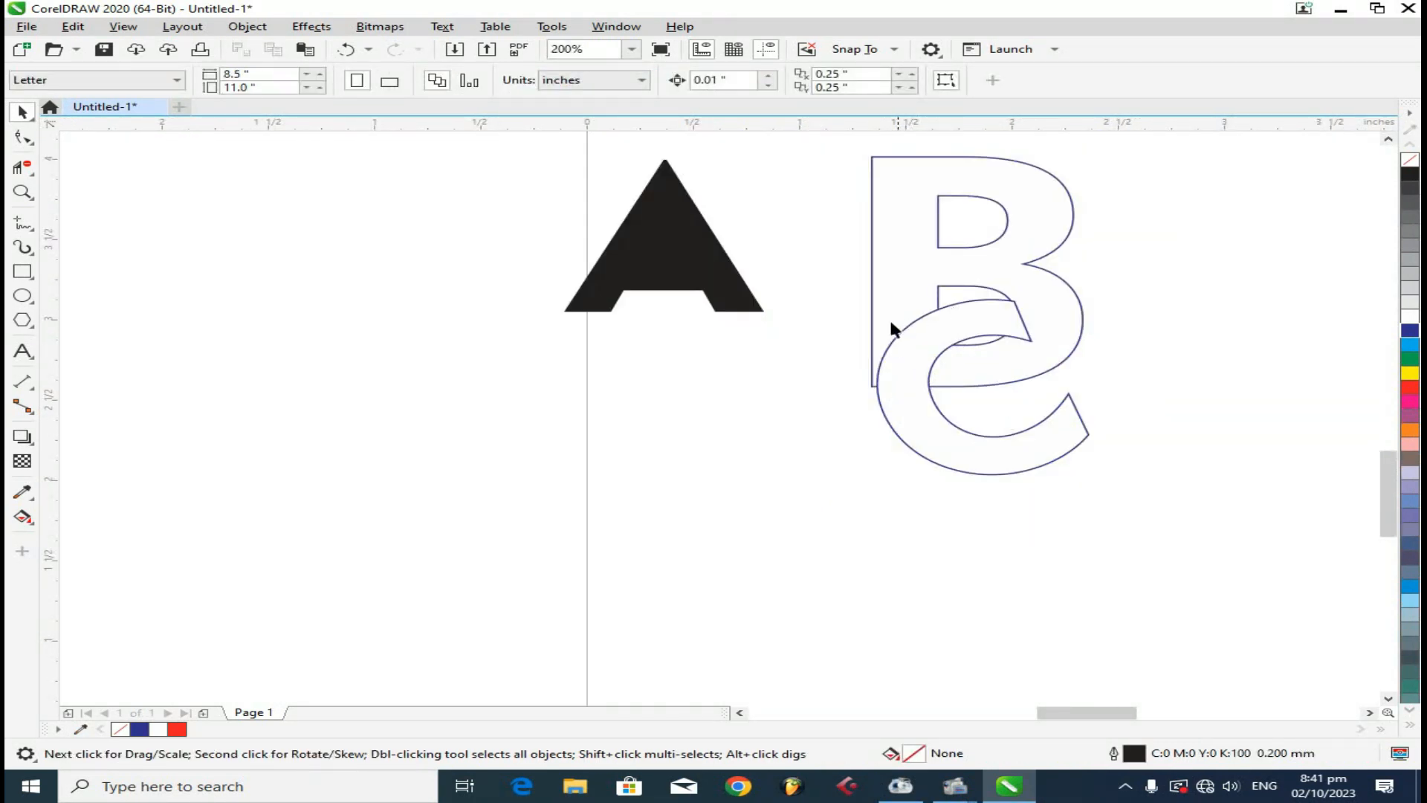
{"action": "left_click", "coordinate": [985, 443]}
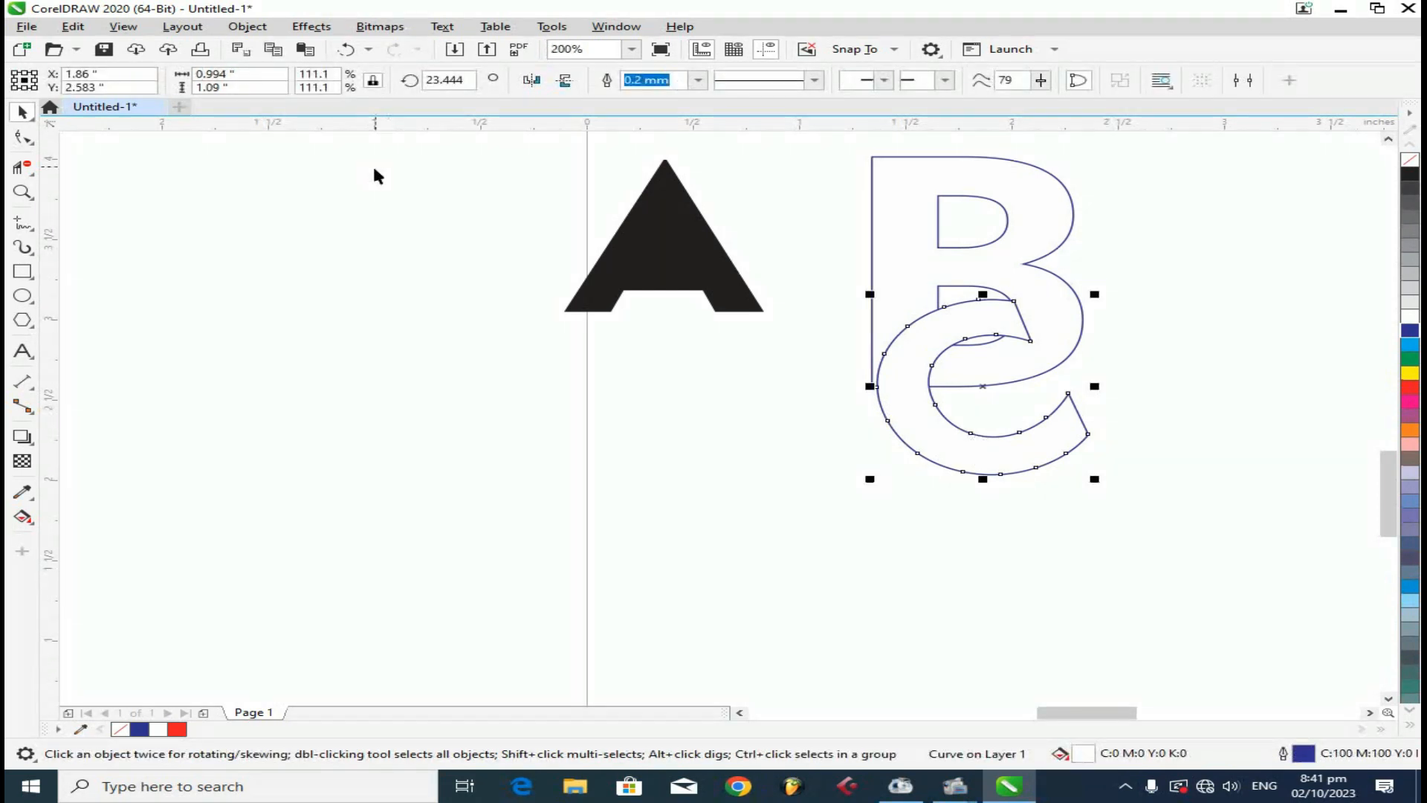
{"action": "left_click", "coordinate": [22, 166]}
{"action": "scroll", "coordinate": [975, 347], "scroll_direction": "up", "scroll_amount": 1}
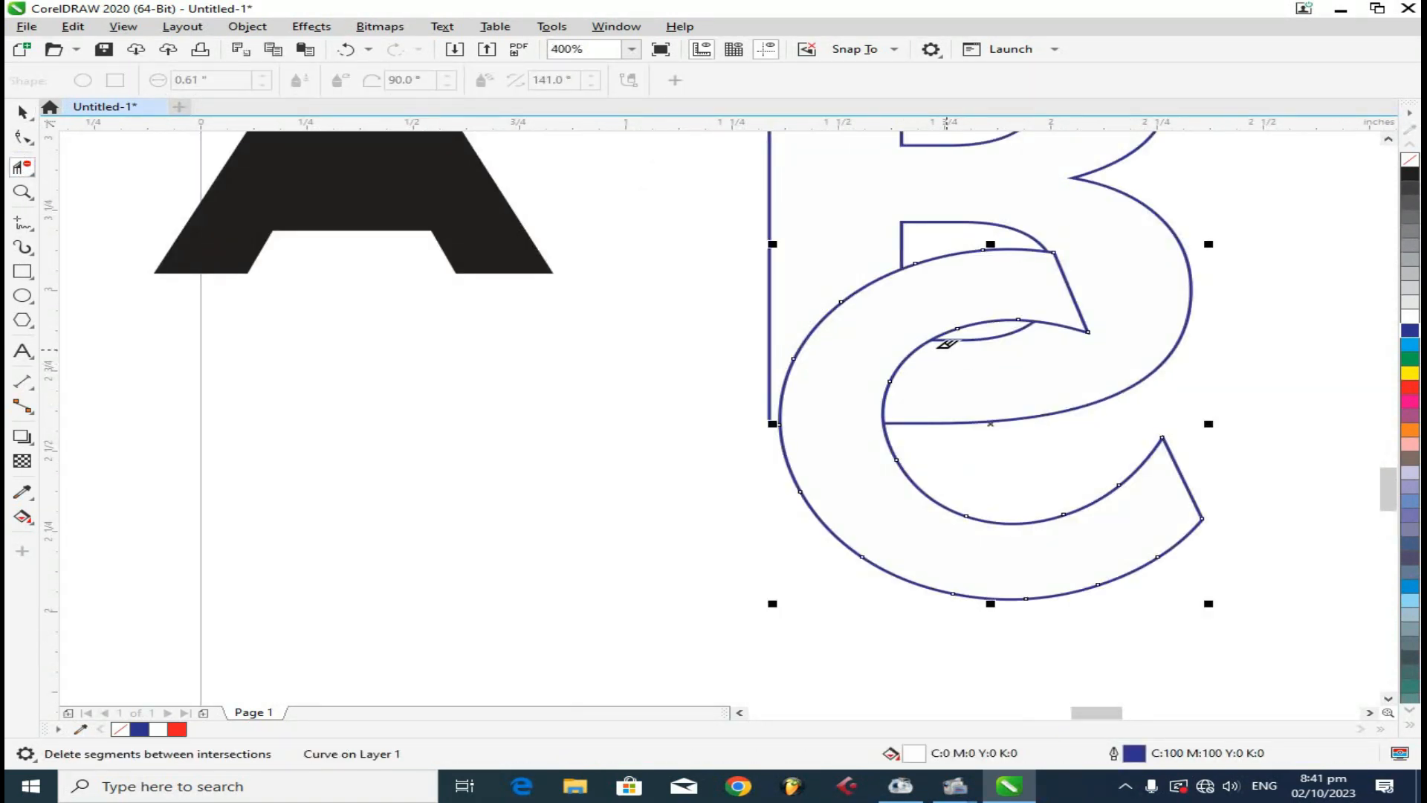
{"action": "left_click", "coordinate": [818, 322]}
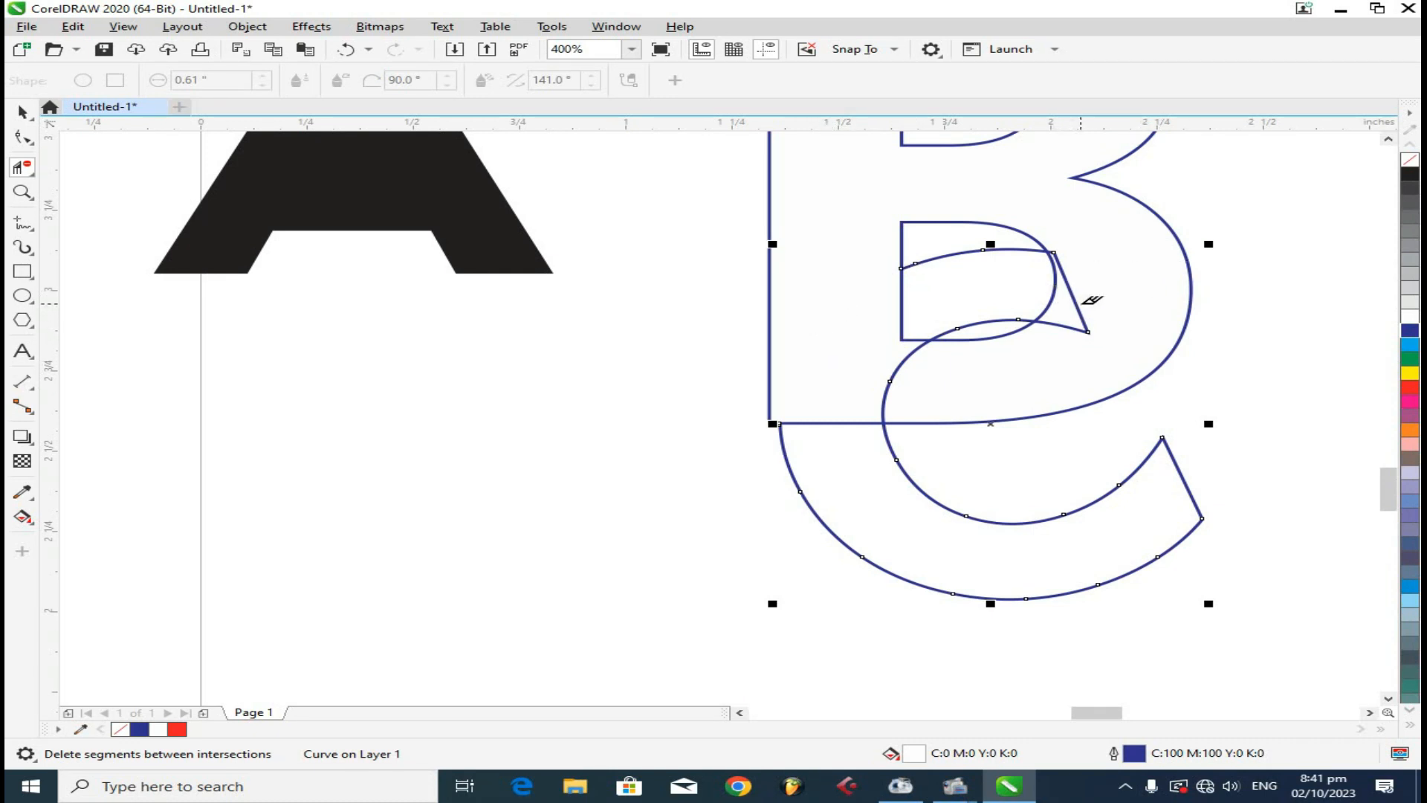
{"action": "left_click", "coordinate": [1082, 302]}
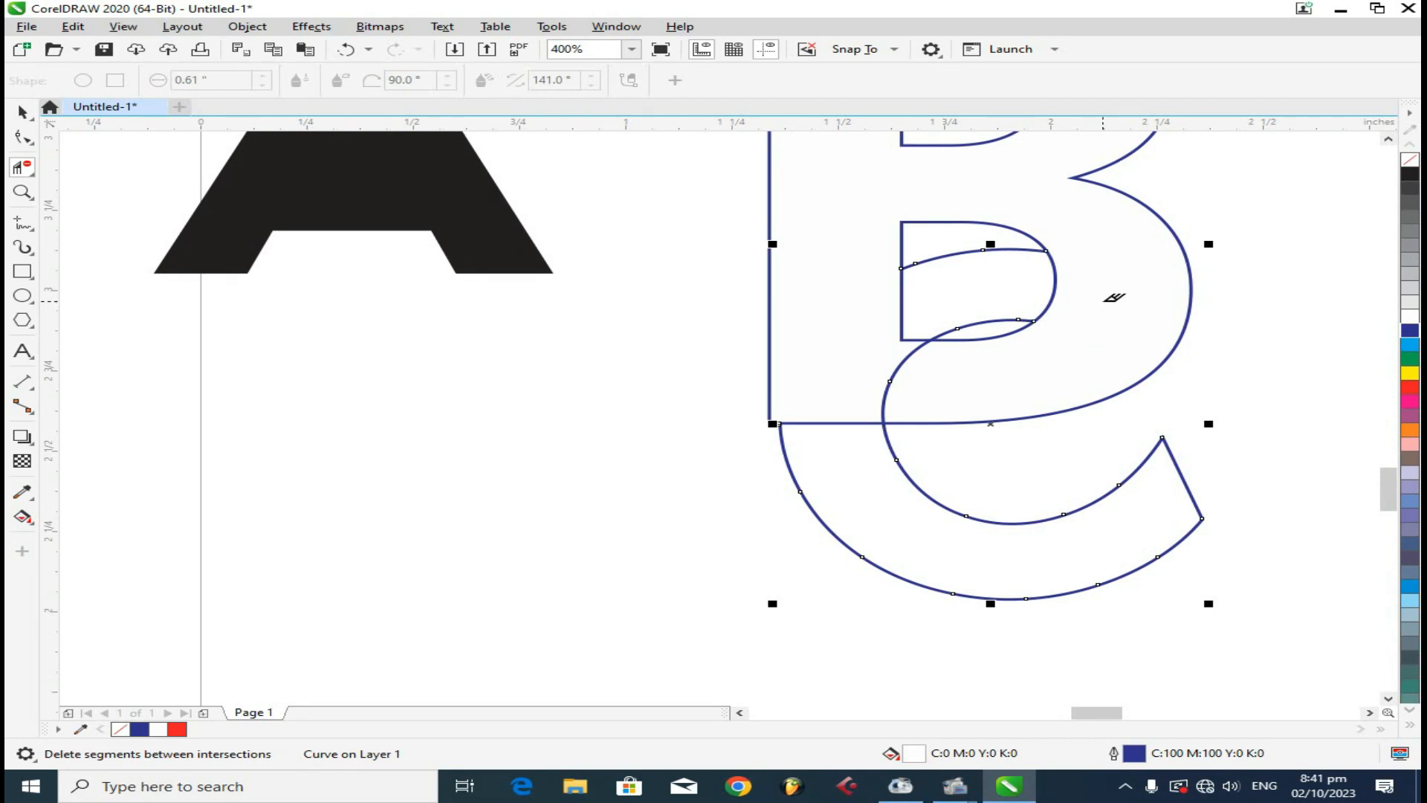
{"action": "left_click", "coordinate": [22, 111]}
{"action": "scroll", "coordinate": [619, 370], "scroll_direction": "down", "scroll_amount": 1}
{"action": "left_click", "coordinate": [623, 377]}
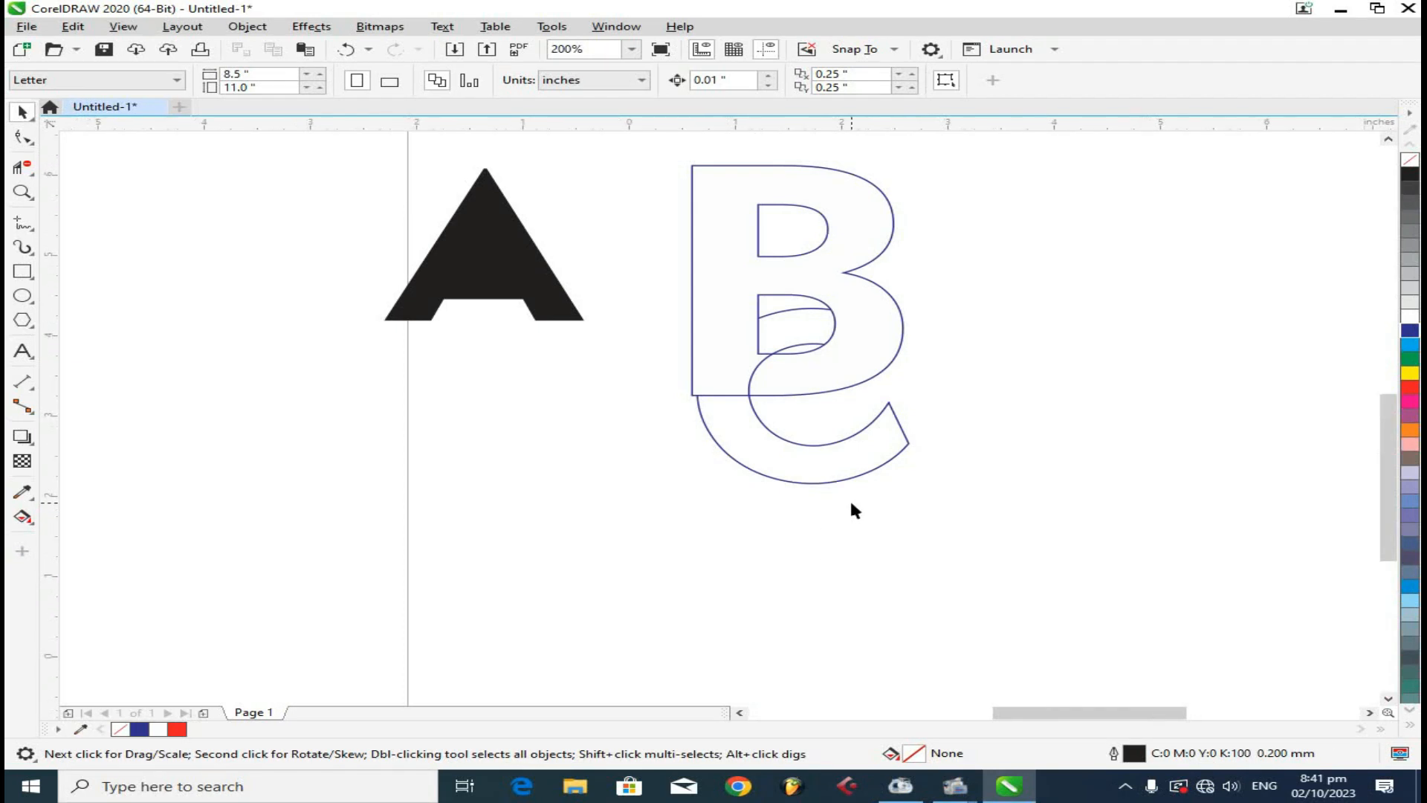
Step: Select the interlocked B and C and place a copy inside the red frame's center
{"action": "scroll", "coordinate": [852, 504], "scroll_direction": "down", "scroll_amount": 1}
{"action": "left_click_drag", "start_coordinate": [814, 455], "coordinate": [752, 519]}
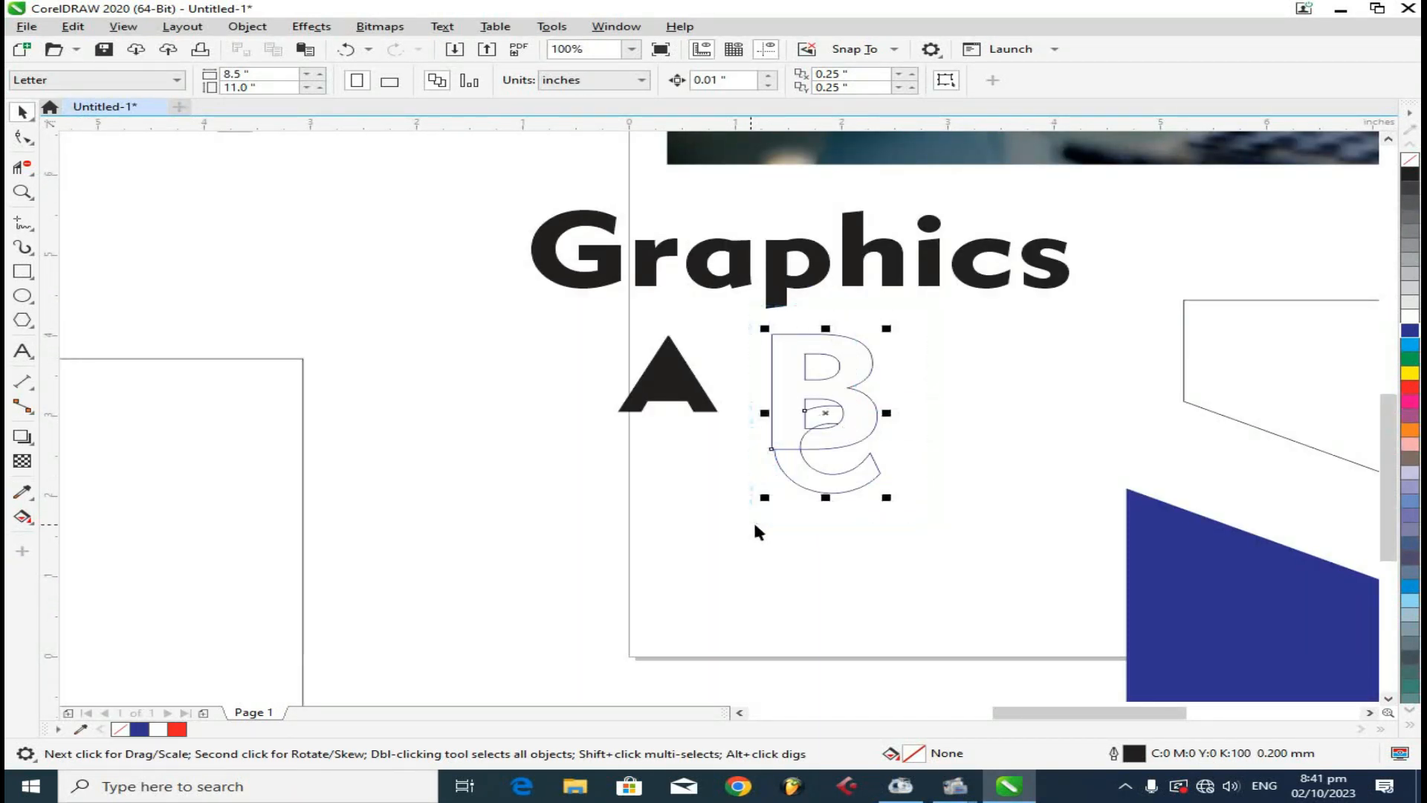
{"action": "scroll", "coordinate": [874, 439], "scroll_direction": "down", "scroll_amount": 2}
{"action": "left_click_drag", "start_coordinate": [864, 421], "coordinate": [398, 343]}
{"action": "scroll", "coordinate": [397, 342], "scroll_direction": "up", "scroll_amount": 3}
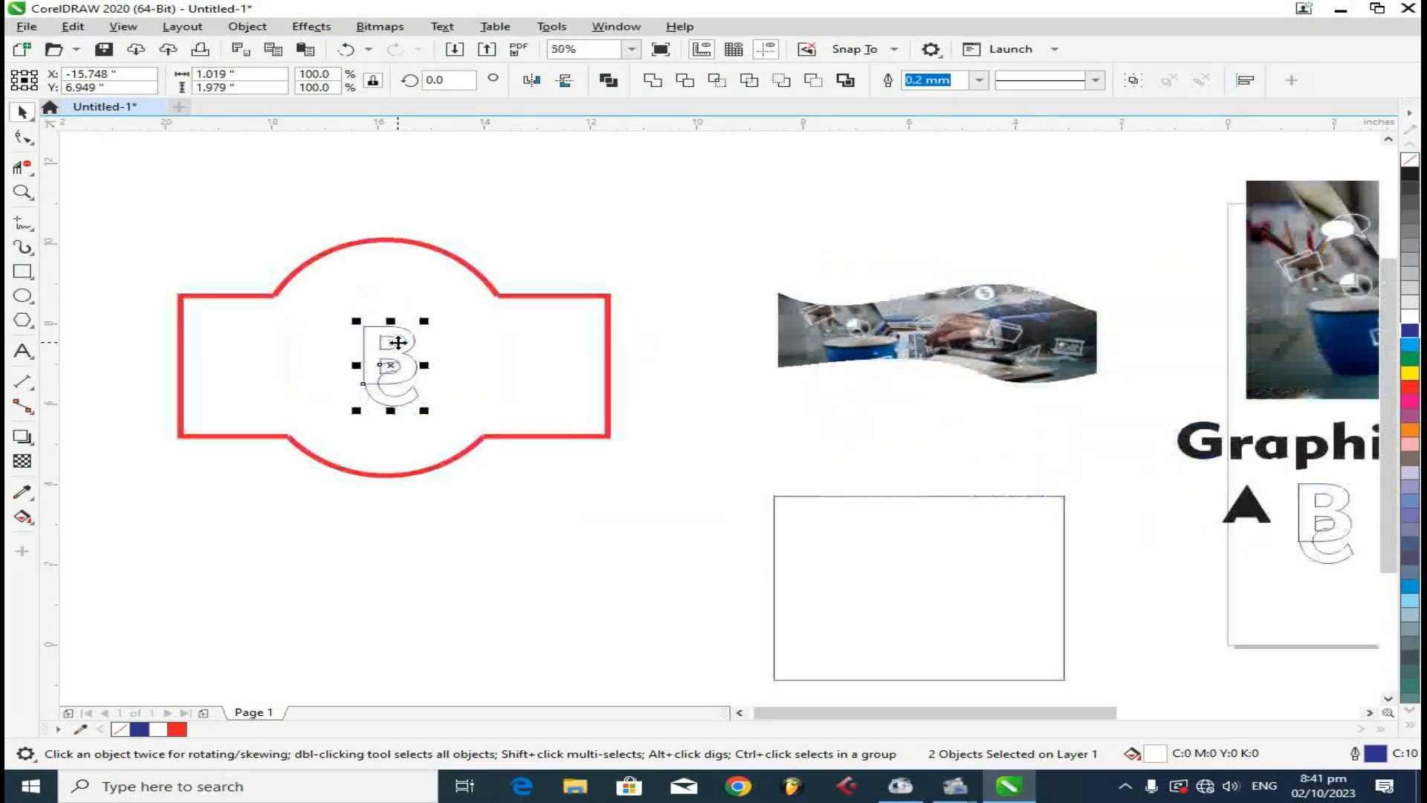
Step: Enlarge the copied BC monogram to about 2.37 × 4.59 inches and center it within the red frame
{"action": "scroll", "coordinate": [415, 379], "scroll_direction": "down", "scroll_amount": 1}
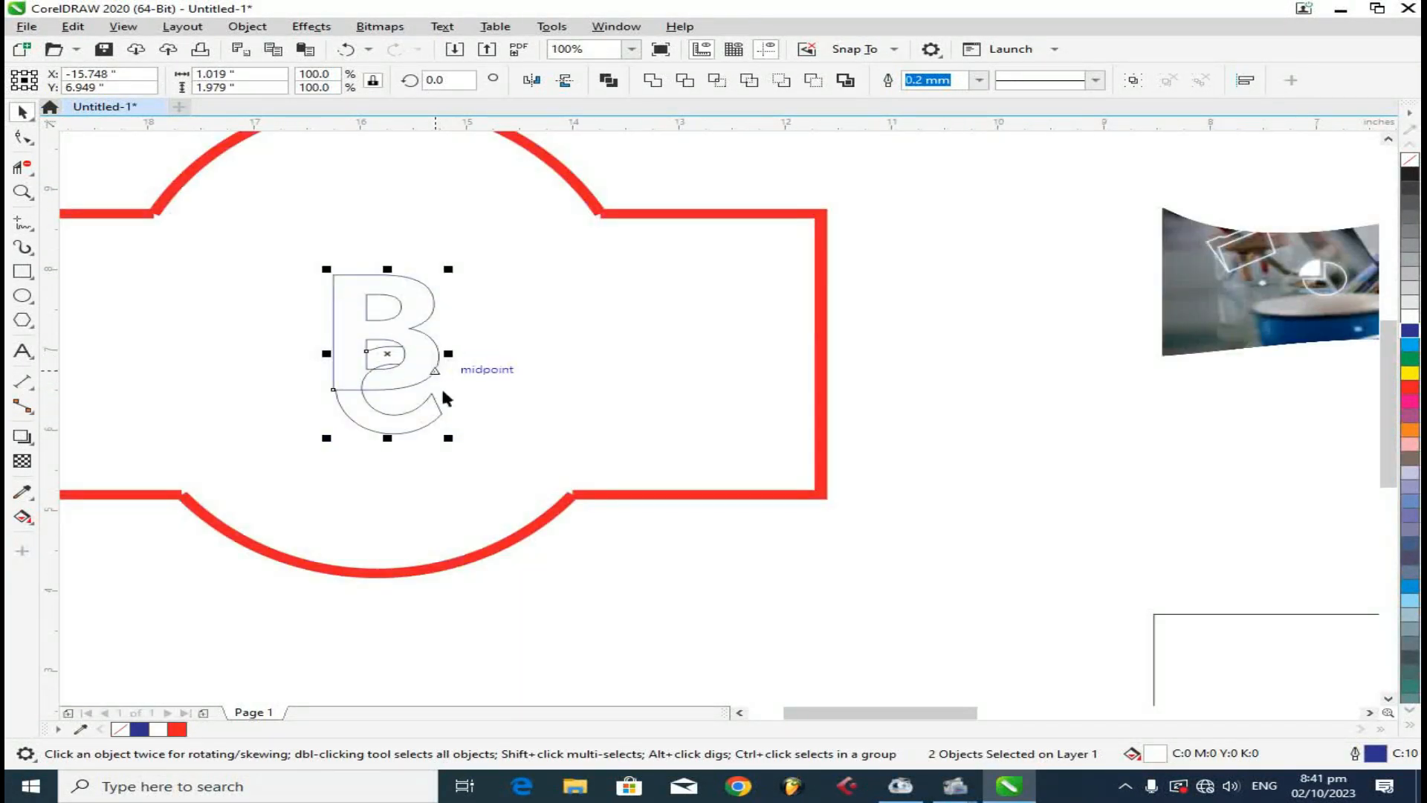
{"action": "left_click_drag", "start_coordinate": [449, 439], "coordinate": [486, 494]}
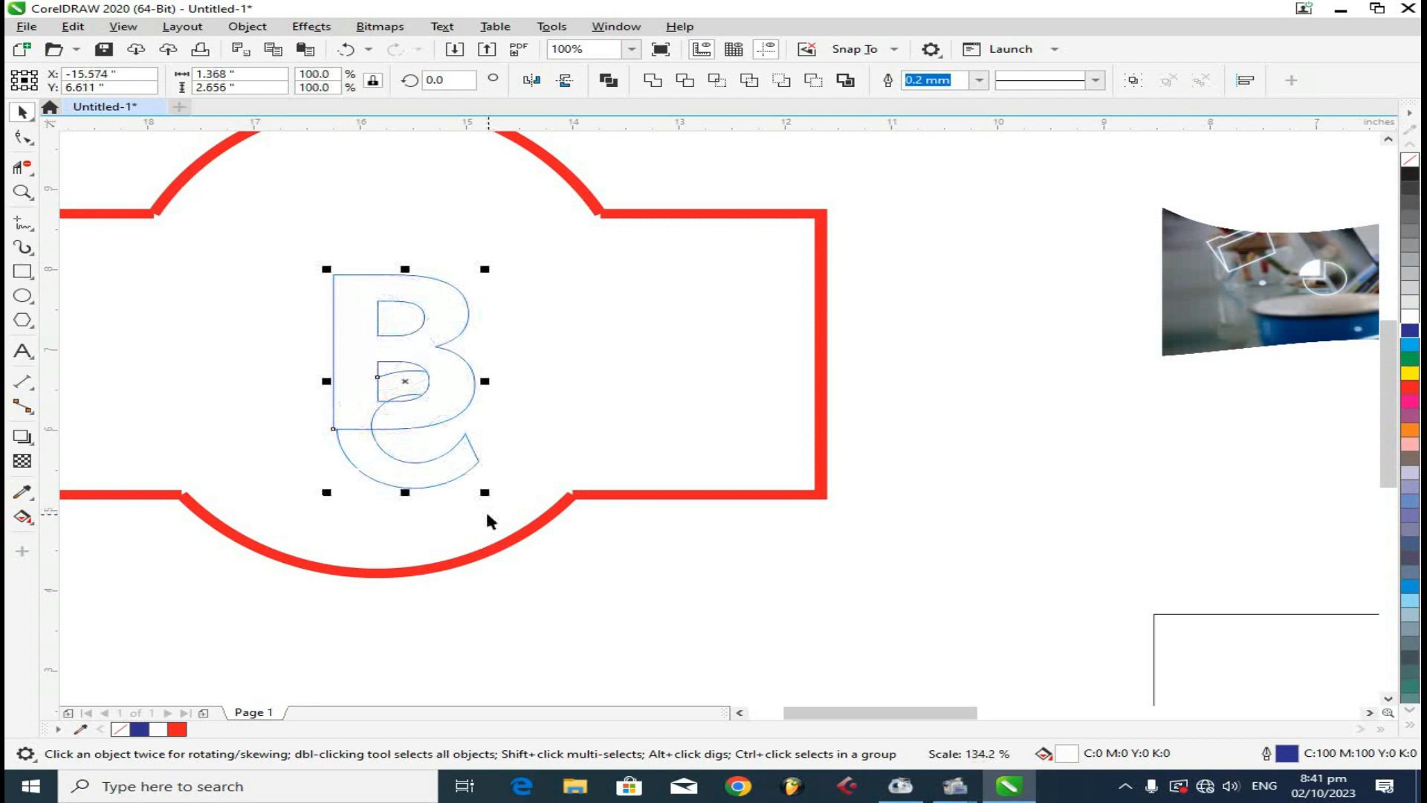
{"action": "left_click_drag", "start_coordinate": [326, 270], "coordinate": [254, 164]}
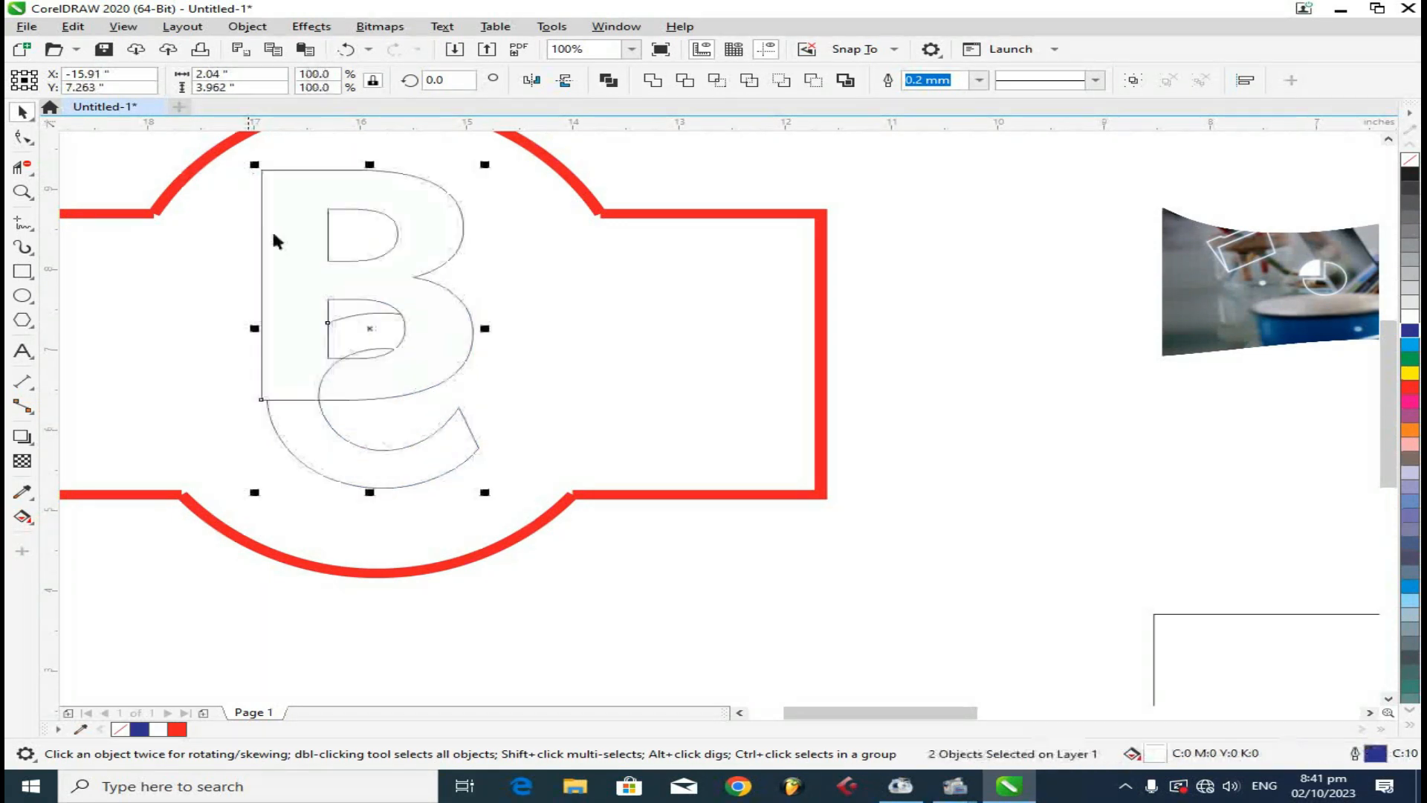
{"action": "left_click_drag", "start_coordinate": [487, 493], "coordinate": [551, 552]}
{"action": "left_click_drag", "start_coordinate": [292, 188], "coordinate": [293, 178]}
{"action": "scroll", "coordinate": [1231, 333], "scroll_direction": "down", "scroll_amount": 2}
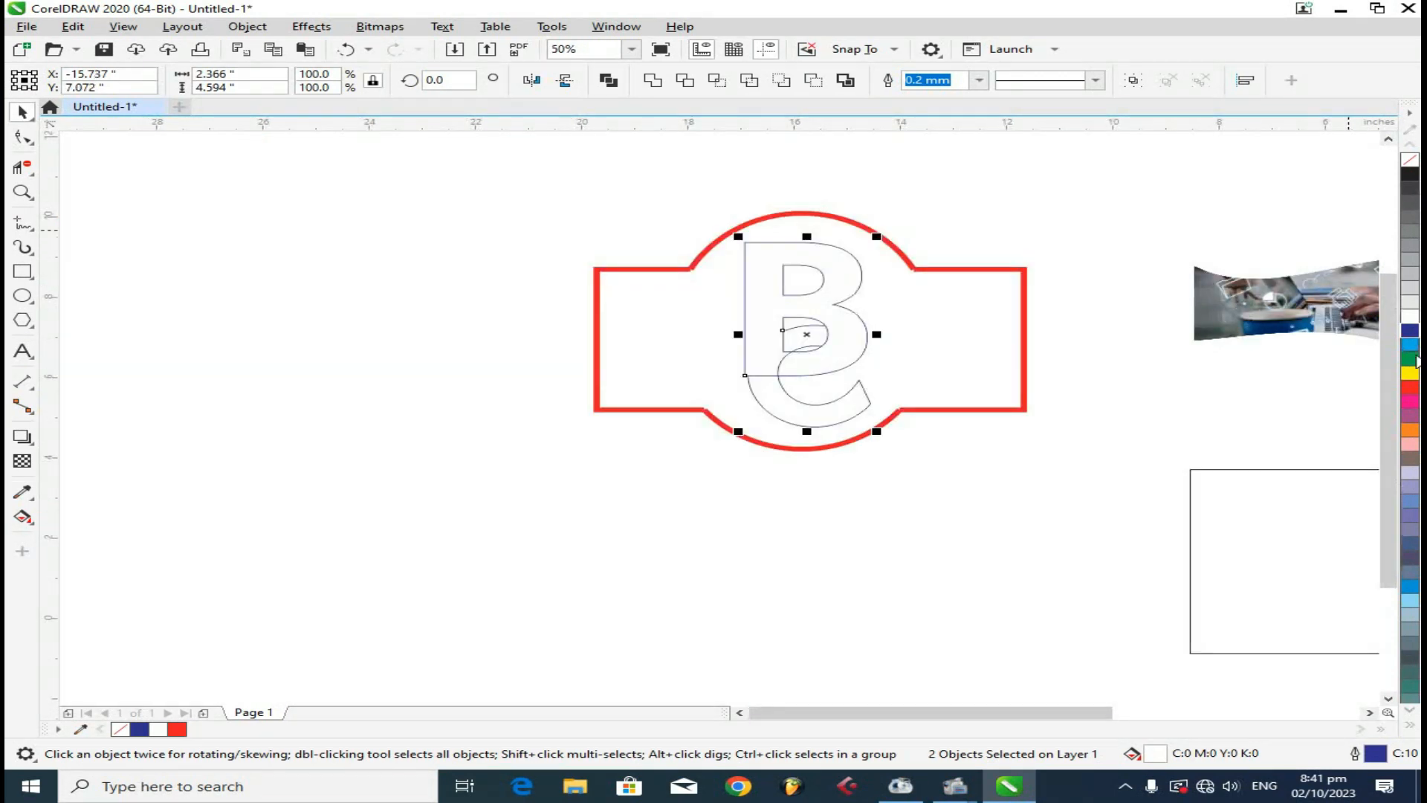
Step: Set the outline width of the selected BC monogram to 2.0 mm
{"action": "left_click", "coordinate": [979, 79]}
{"action": "left_click", "coordinate": [956, 161]}
{"action": "left_click", "coordinate": [980, 80]}
{"action": "left_click", "coordinate": [961, 202]}
{"action": "scroll", "coordinate": [840, 296], "scroll_direction": "up", "scroll_amount": 2}
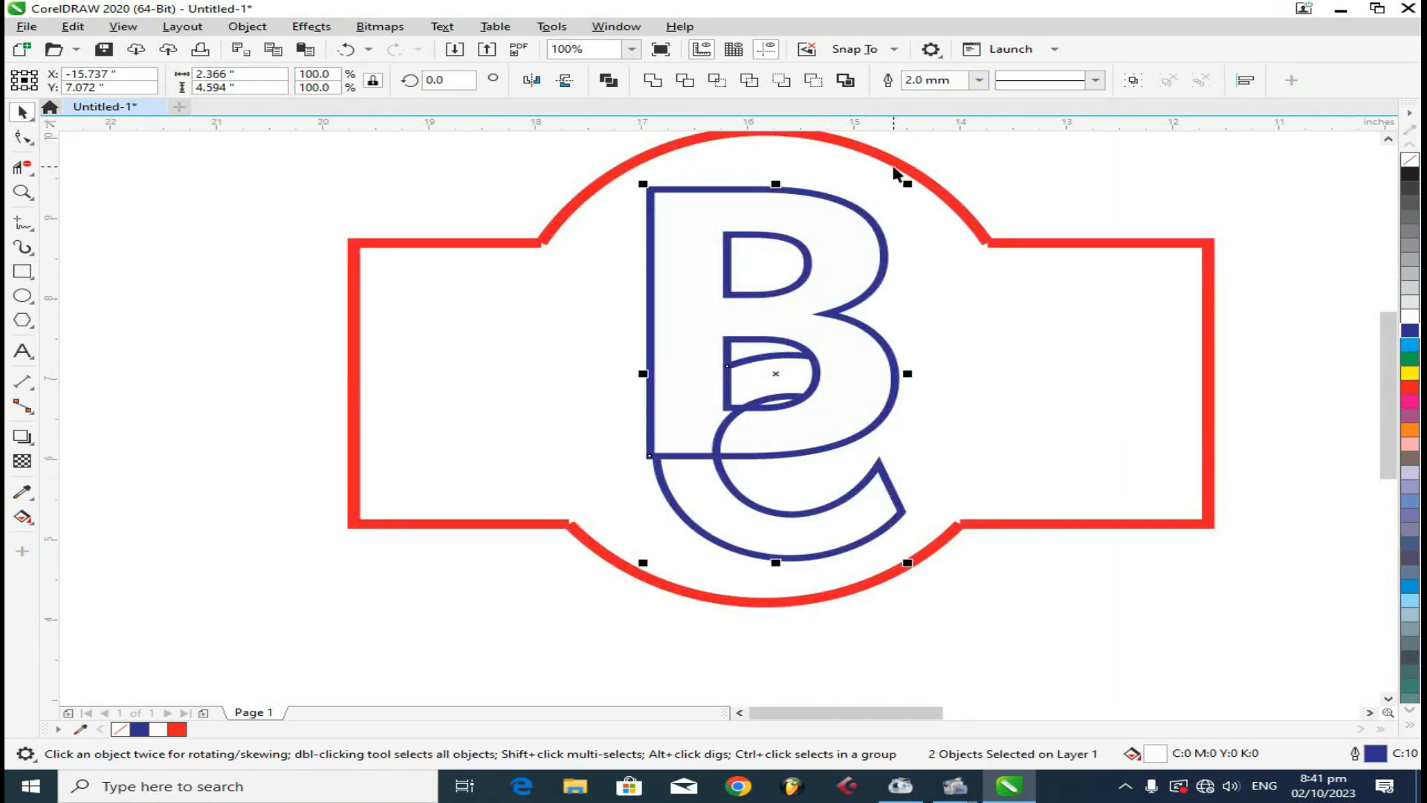
{"action": "left_click_drag", "start_coordinate": [910, 184], "coordinate": [919, 169]}
{"action": "scroll", "coordinate": [918, 235], "scroll_direction": "down", "scroll_amount": 2}
Step: Select the red frame together with the BC monogram inside it
{"action": "left_click_drag", "start_coordinate": [1157, 125], "coordinate": [654, 414]}
{"action": "left_click", "coordinate": [920, 363]}
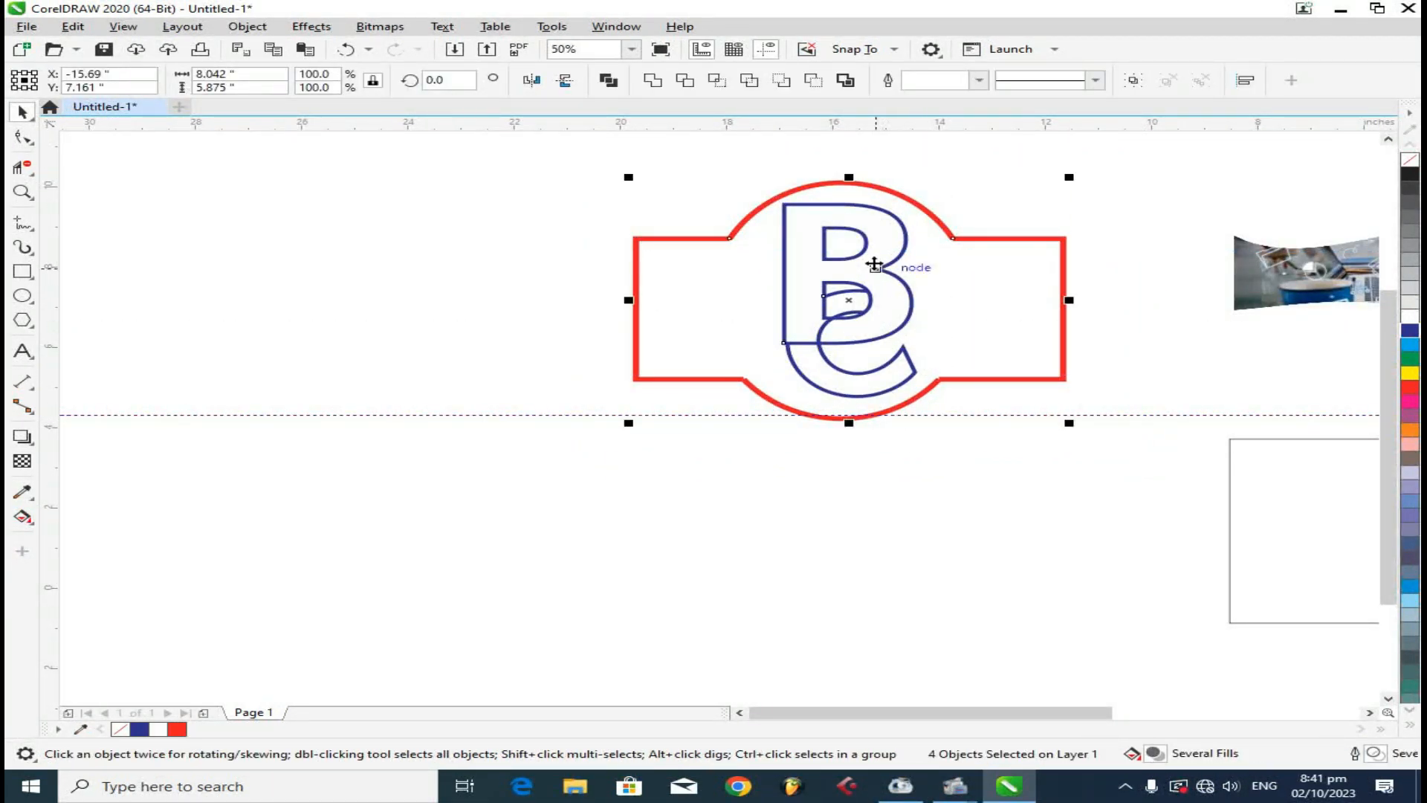
{"action": "scroll", "coordinate": [883, 183], "scroll_direction": "up", "scroll_amount": 2}
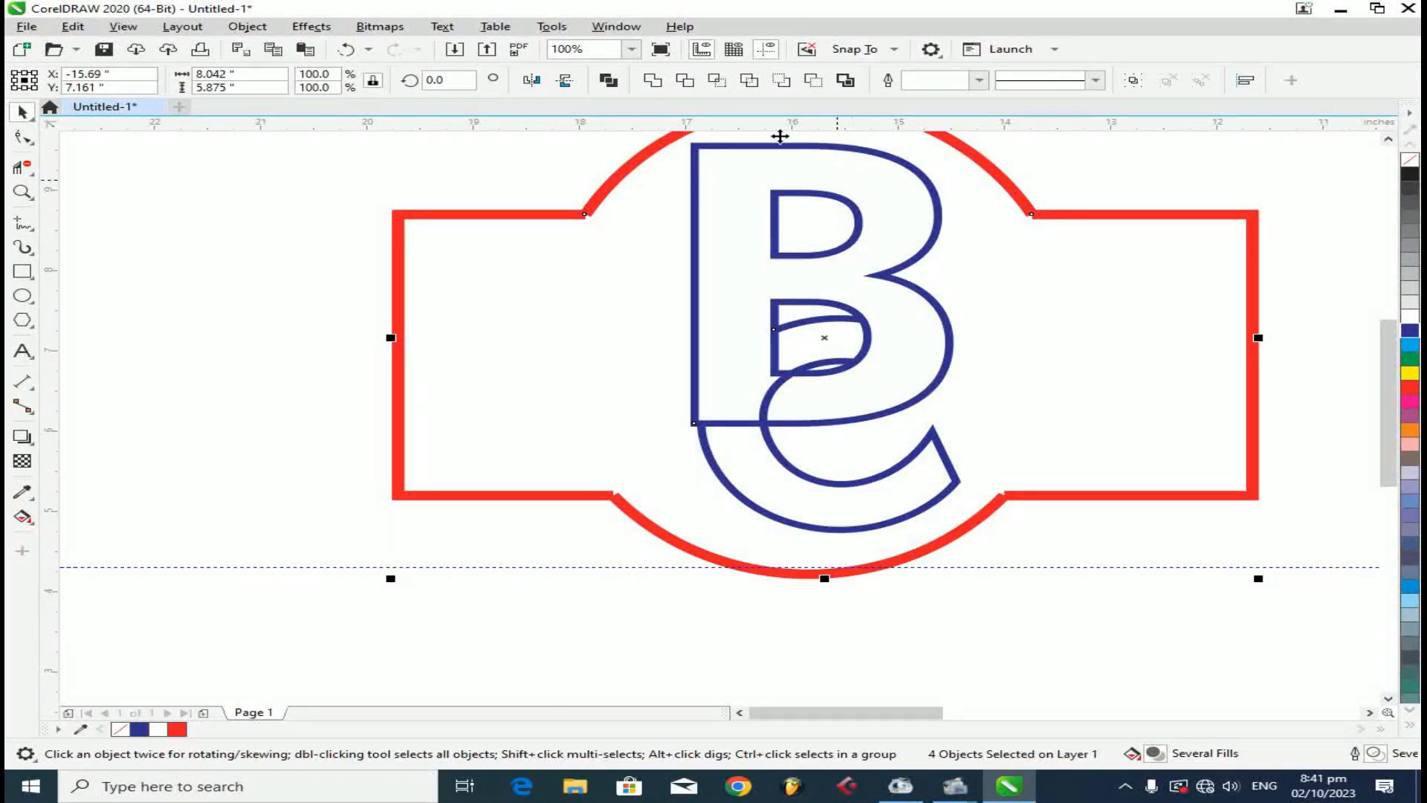
{"action": "scroll", "coordinate": [829, 267], "scroll_direction": "down", "scroll_amount": 2}
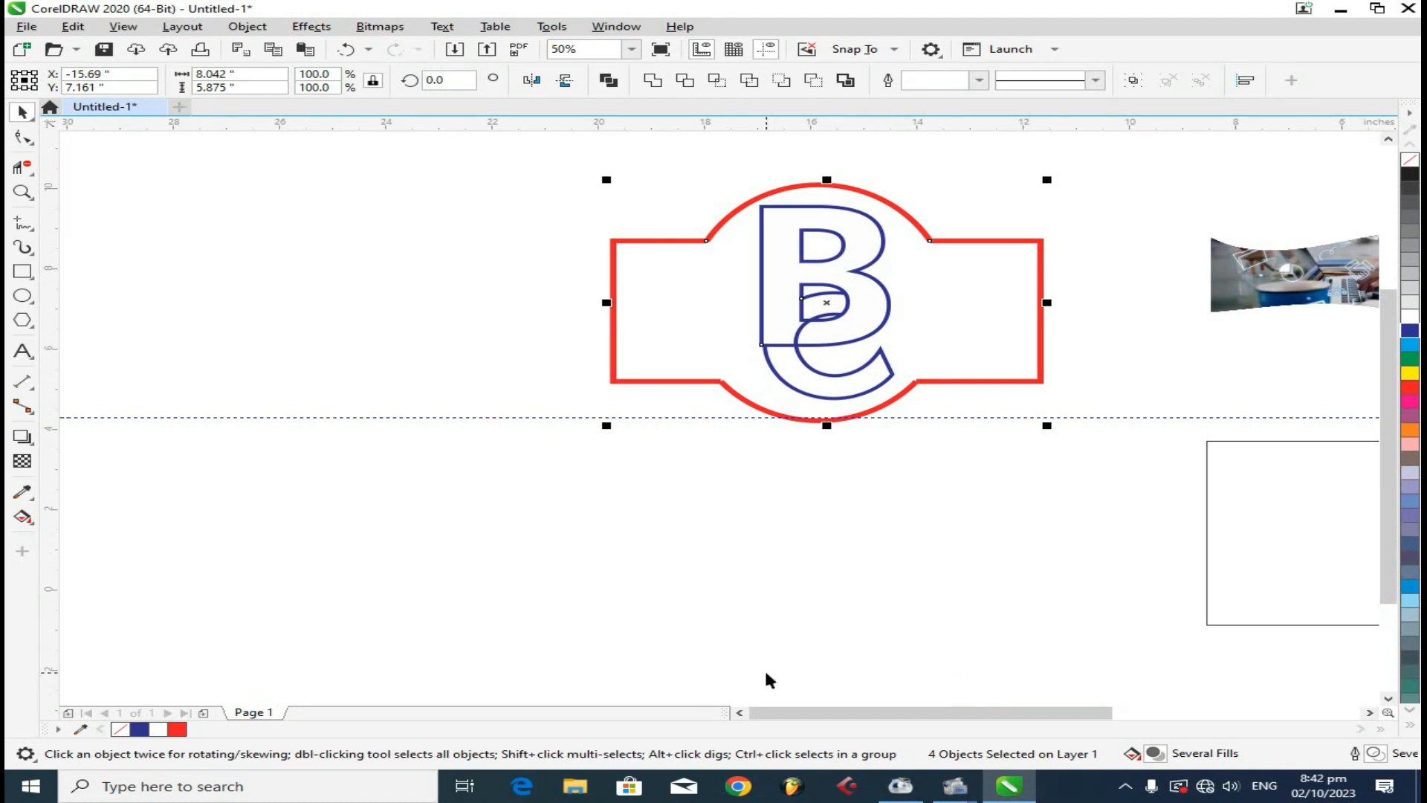
Step: Activate the Eraser tool with a round nib
{"action": "left_click", "coordinate": [18, 171]}
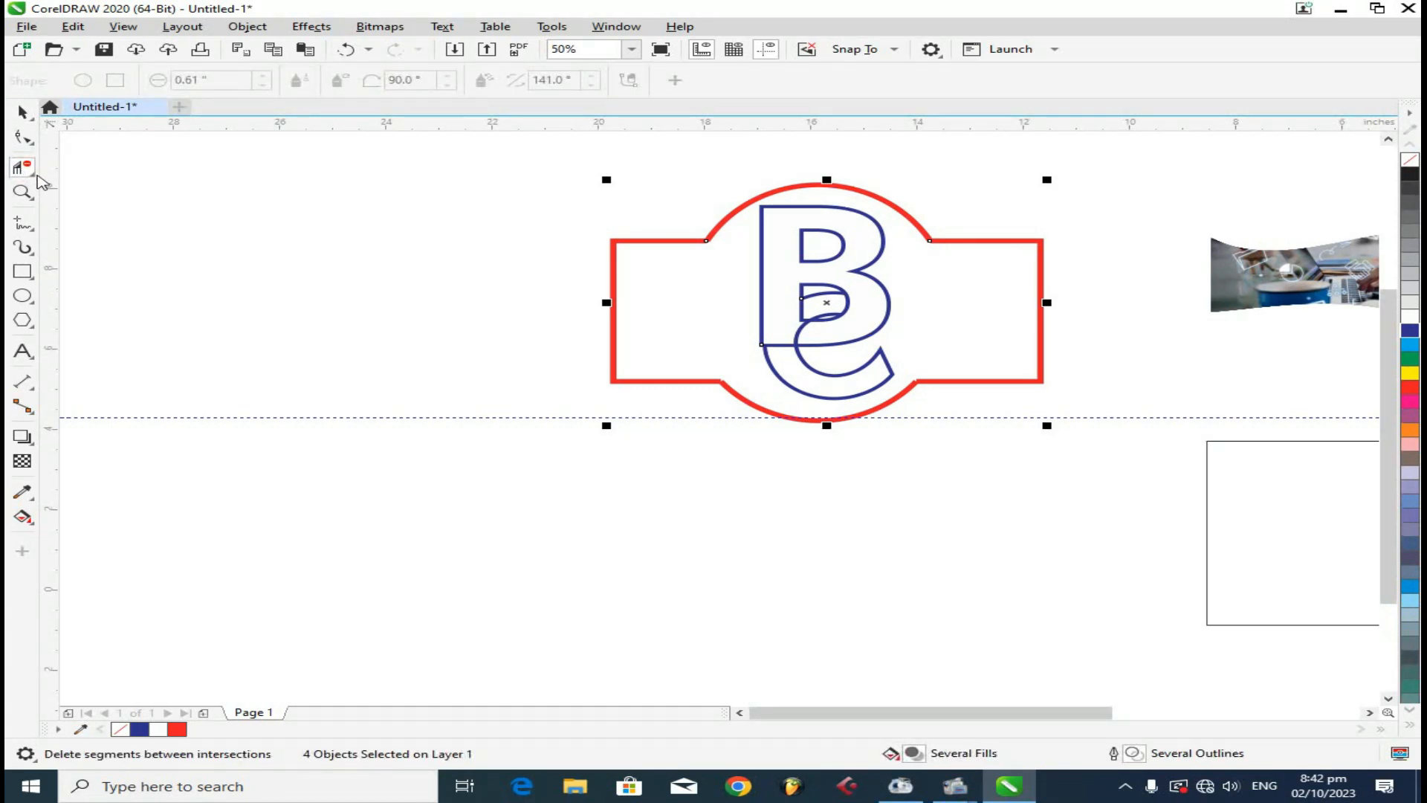
{"action": "left_click", "coordinate": [31, 174]}
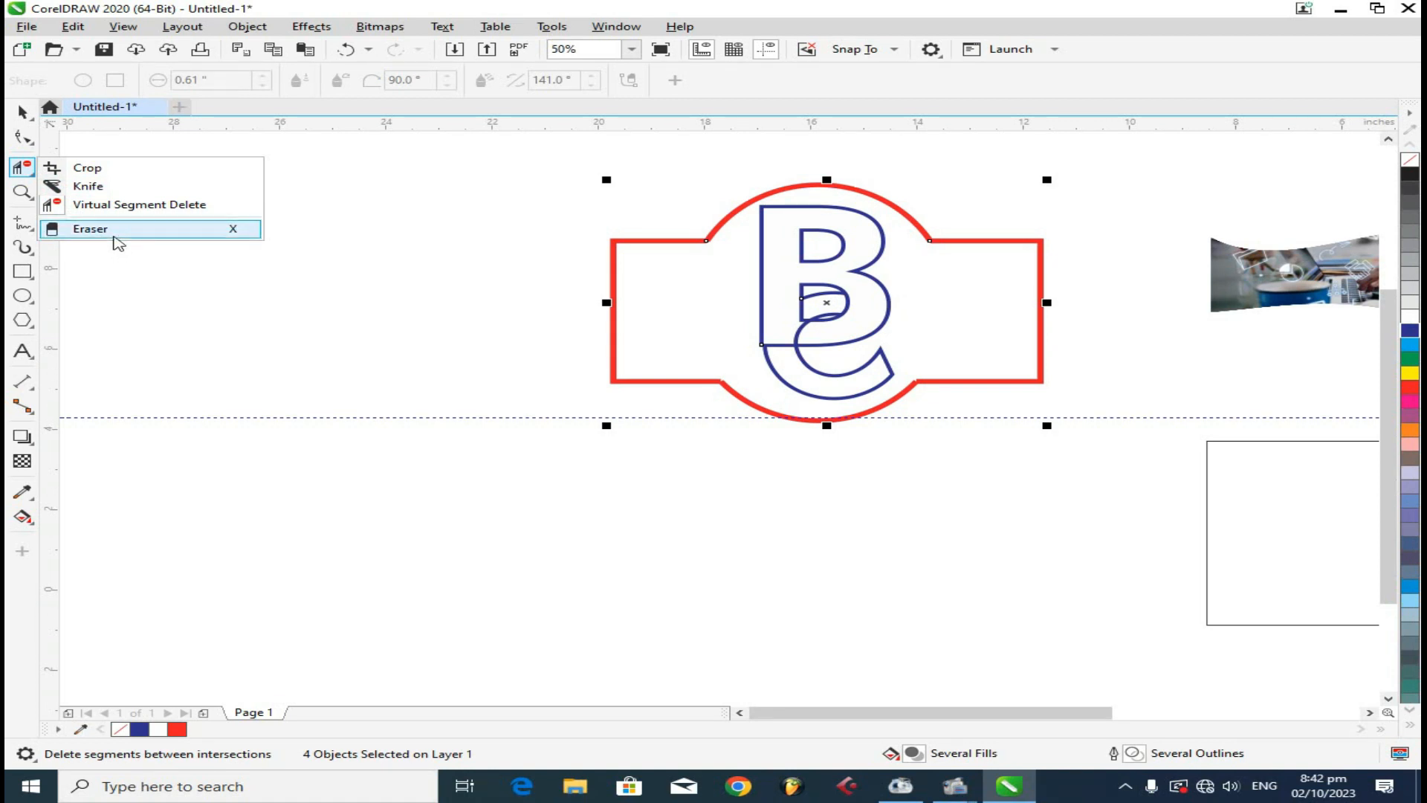
{"action": "left_click", "coordinate": [117, 242]}
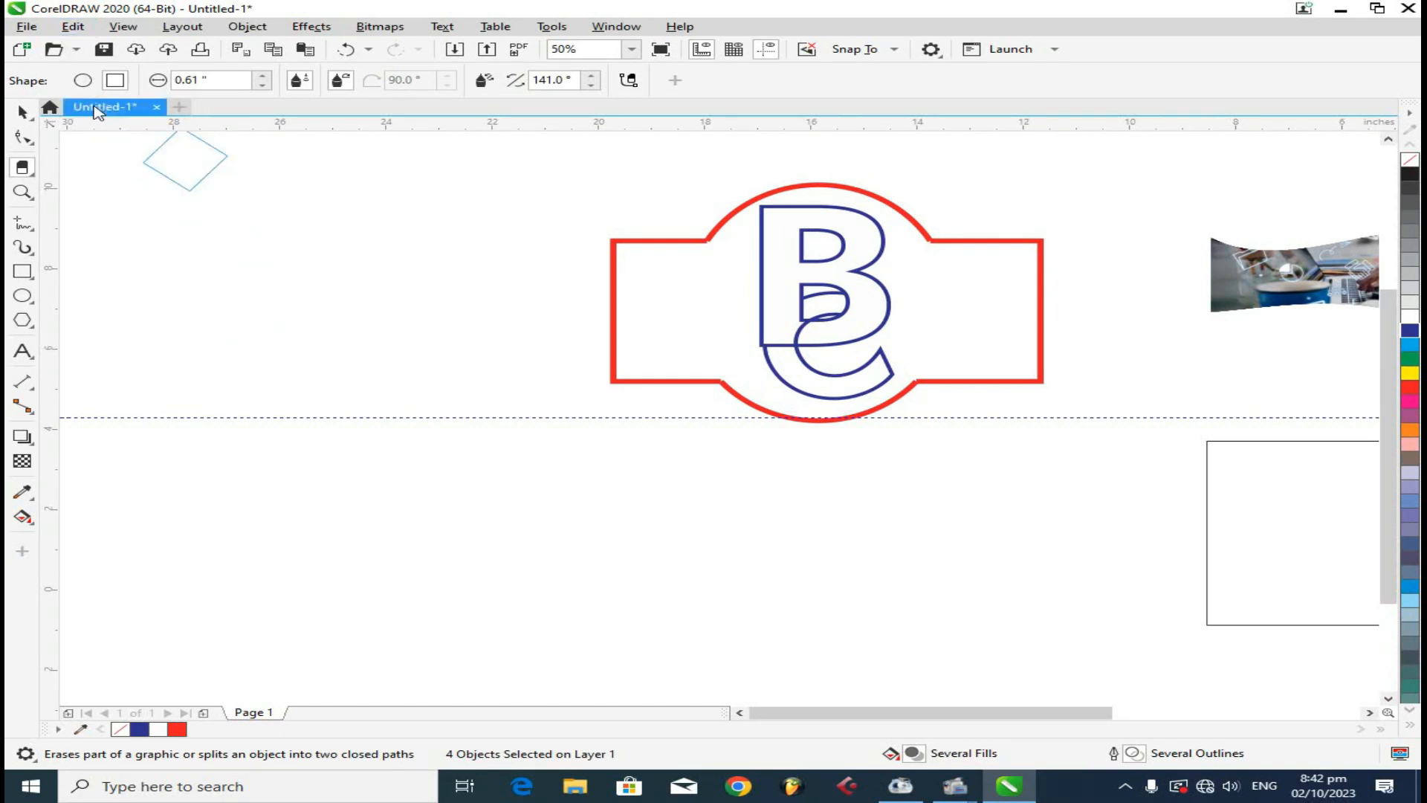
{"action": "left_click", "coordinate": [82, 80]}
{"action": "scroll", "coordinate": [215, 225], "scroll_direction": "down", "scroll_amount": 1}
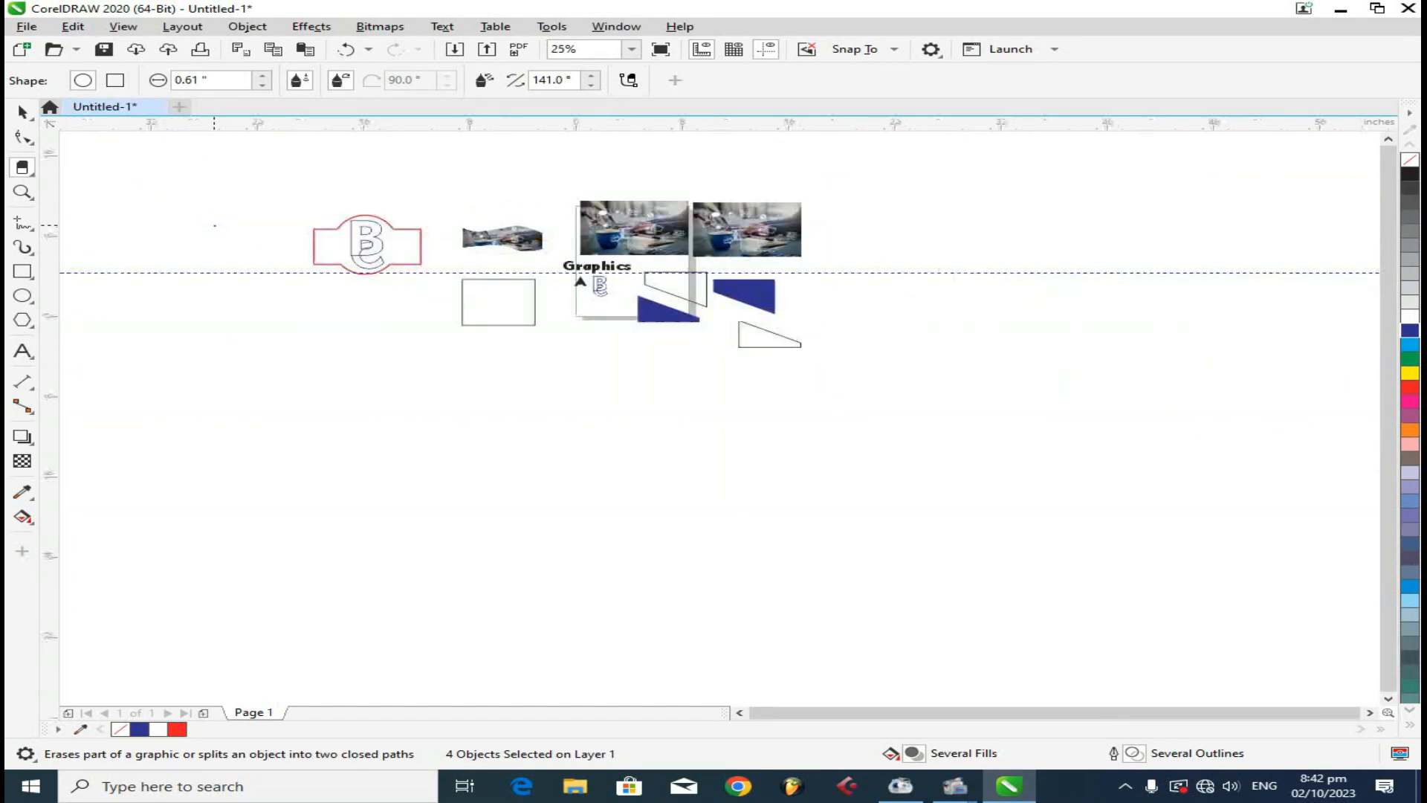
{"action": "scroll", "coordinate": [754, 216], "scroll_direction": "up", "scroll_amount": 2}
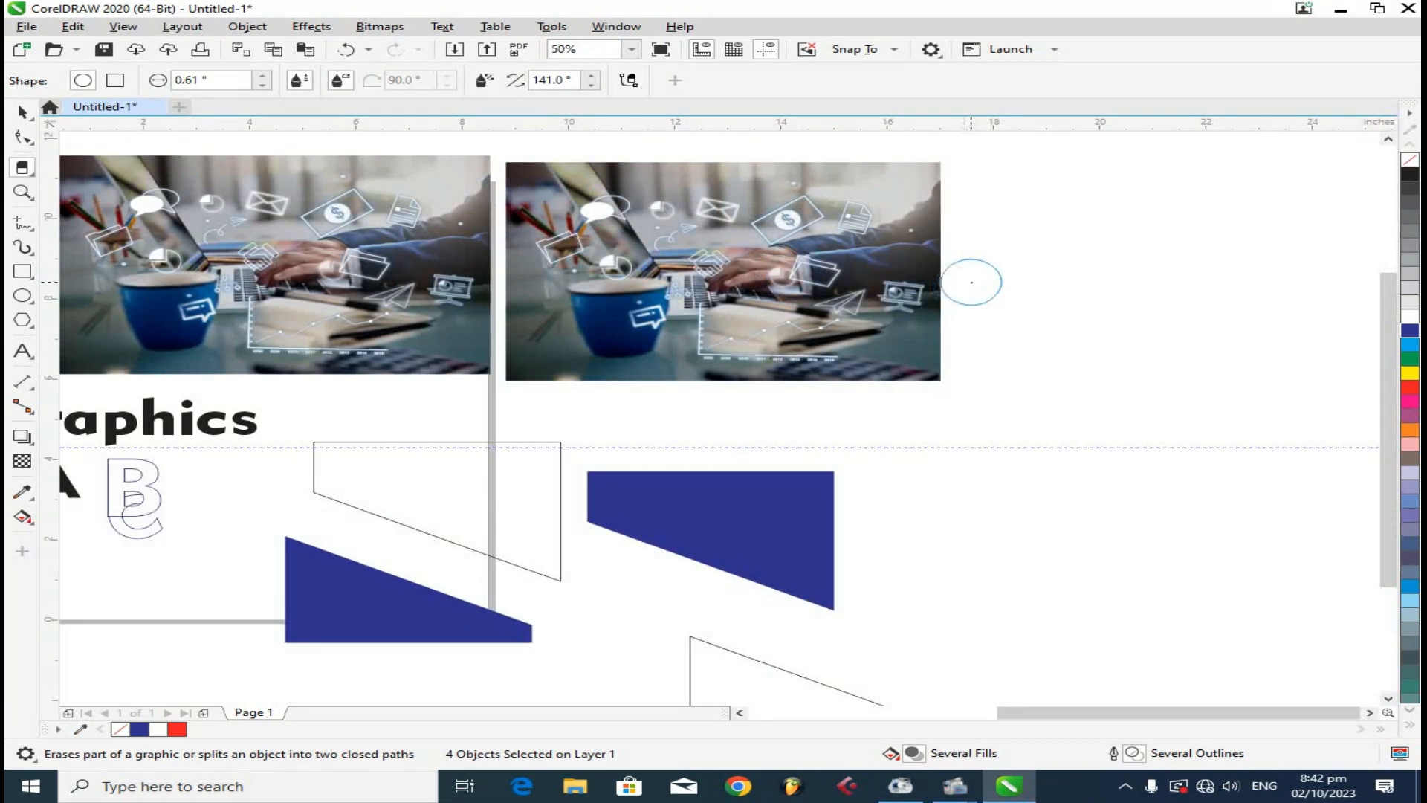
Step: Ungroup the two laptop photos and move the right-hand one further away from the other
{"action": "left_click", "coordinate": [21, 111]}
{"action": "left_click", "coordinate": [795, 319]}
{"action": "left_click_drag", "start_coordinate": [746, 281], "coordinate": [659, 267]}
{"action": "right_click", "coordinate": [617, 255]}
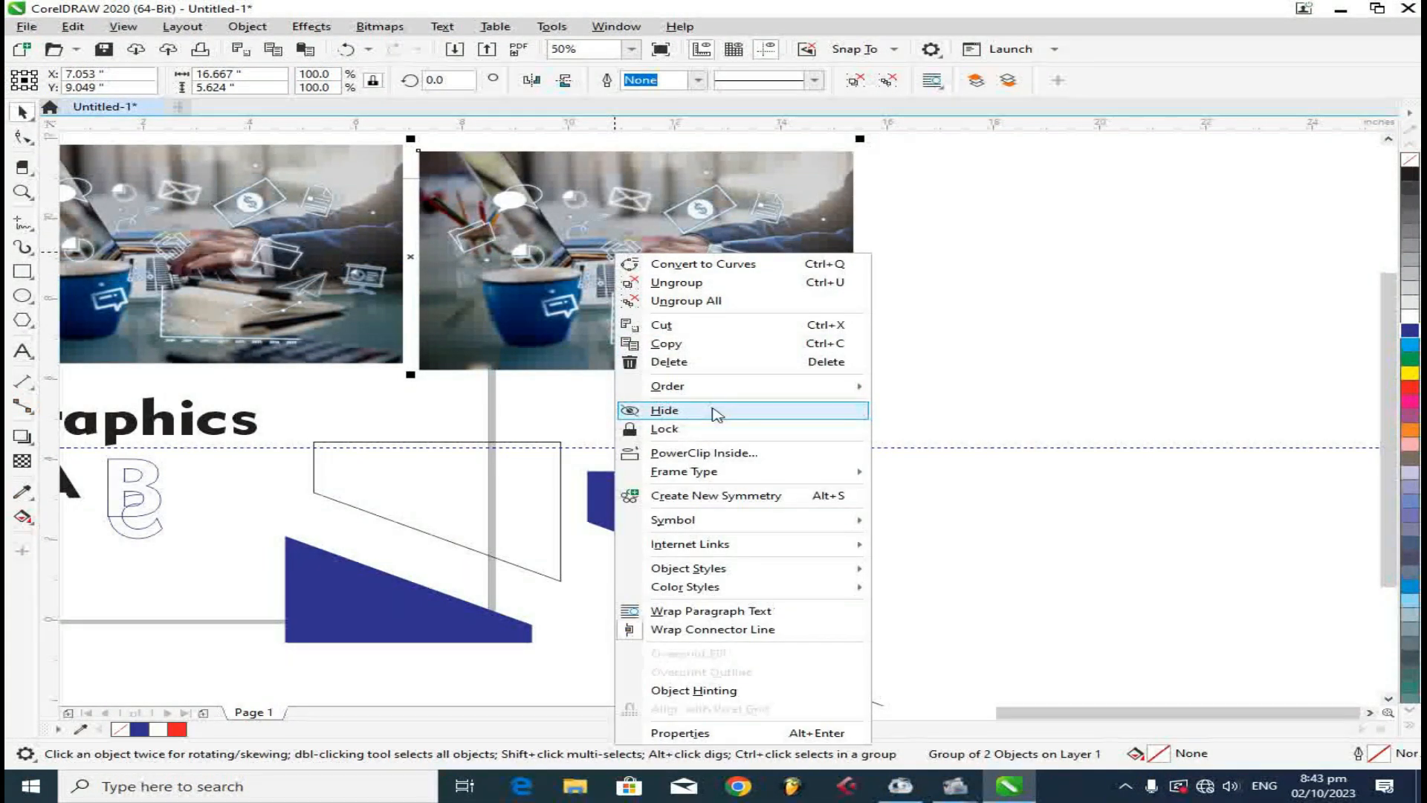
{"action": "left_click", "coordinate": [718, 285]}
{"action": "left_click", "coordinate": [829, 269]}
{"action": "left_click_drag", "start_coordinate": [828, 270], "coordinate": [962, 292]}
Step: Try to erase a diagonal band across the right-hand photo with the round eraser nib
{"action": "left_click", "coordinate": [23, 166]}
{"action": "left_click_drag", "start_coordinate": [522, 213], "coordinate": [1033, 328]}
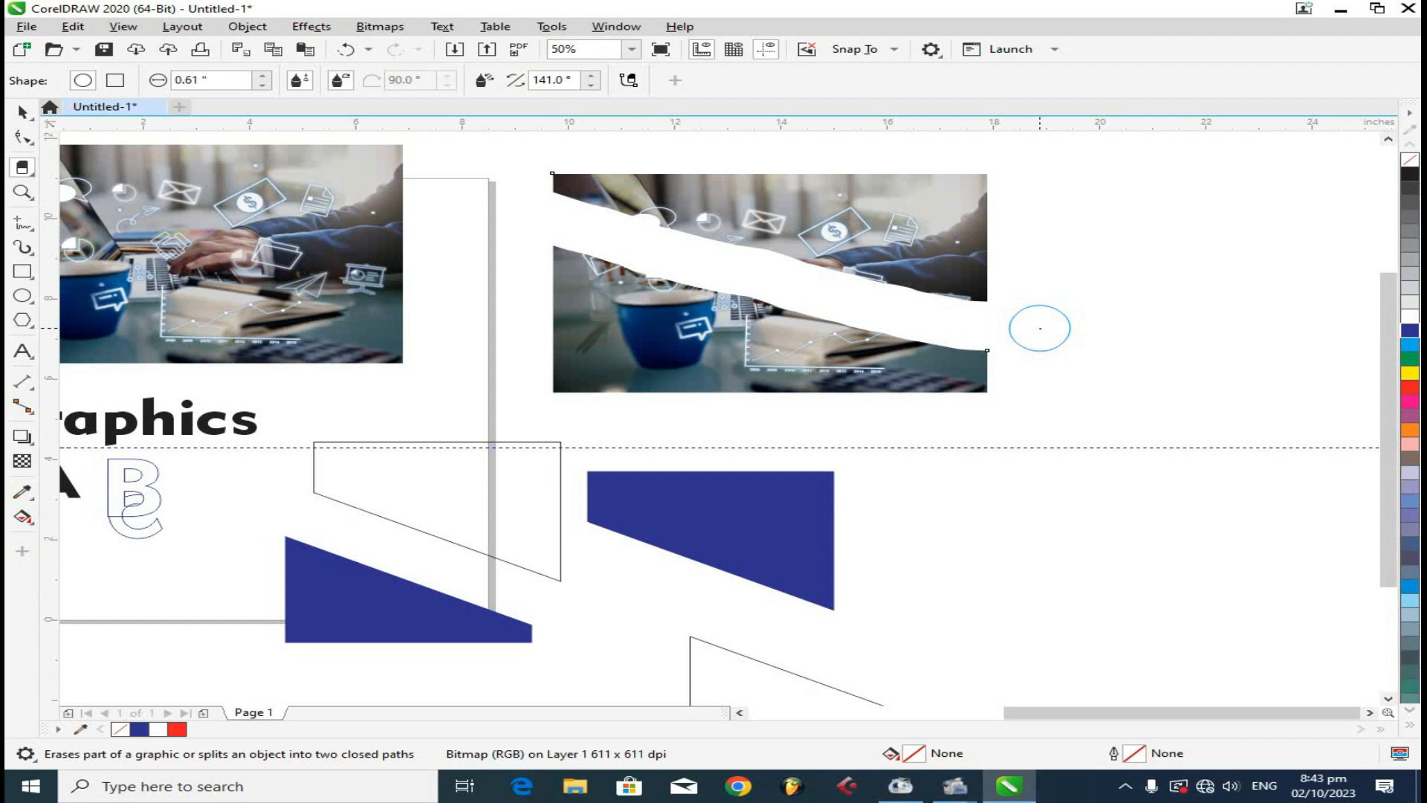
{"action": "key", "text": "ctrl+z"}
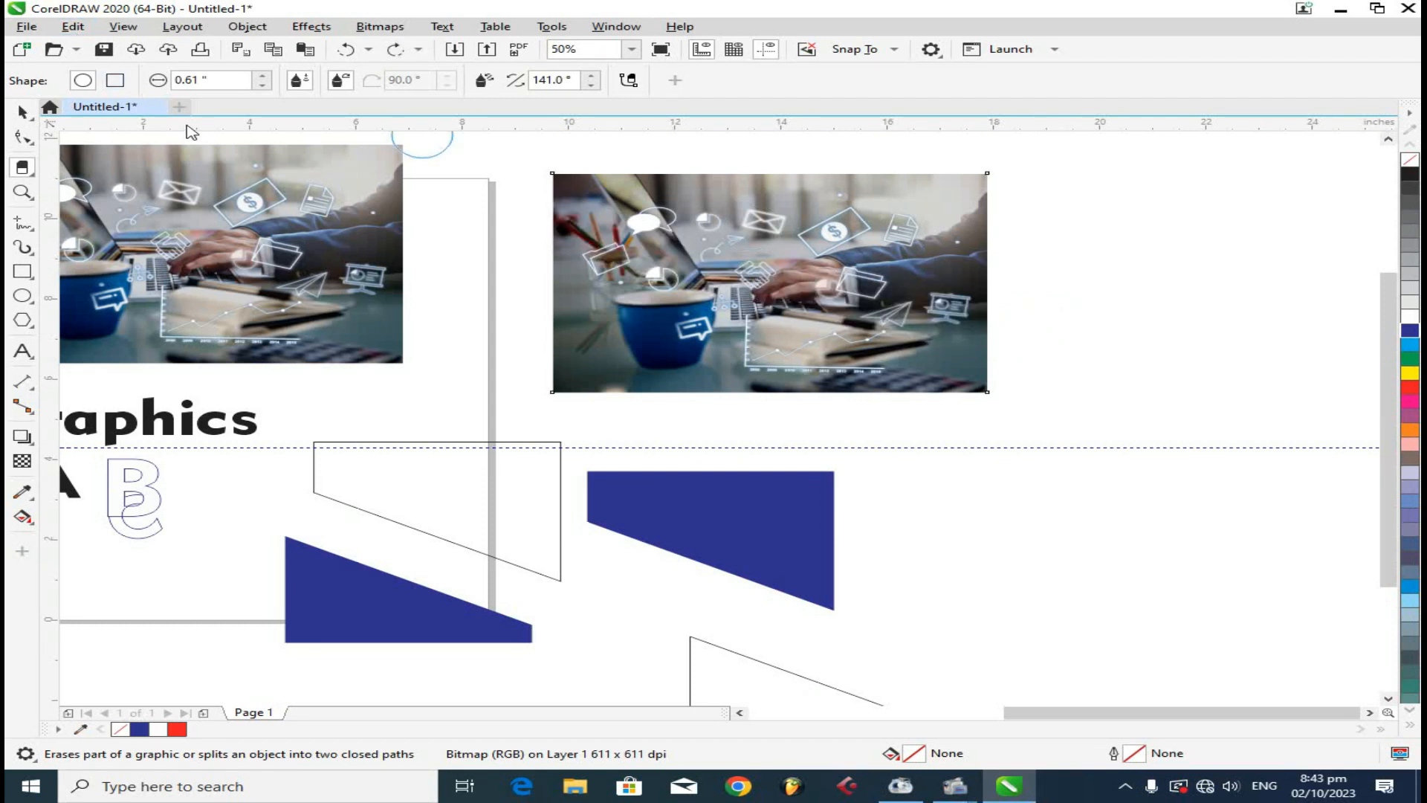
Step: Set the eraser to a square nib of 0.511 inches and try it with a diagonal band across the right-hand photo
{"action": "left_click", "coordinate": [115, 78]}
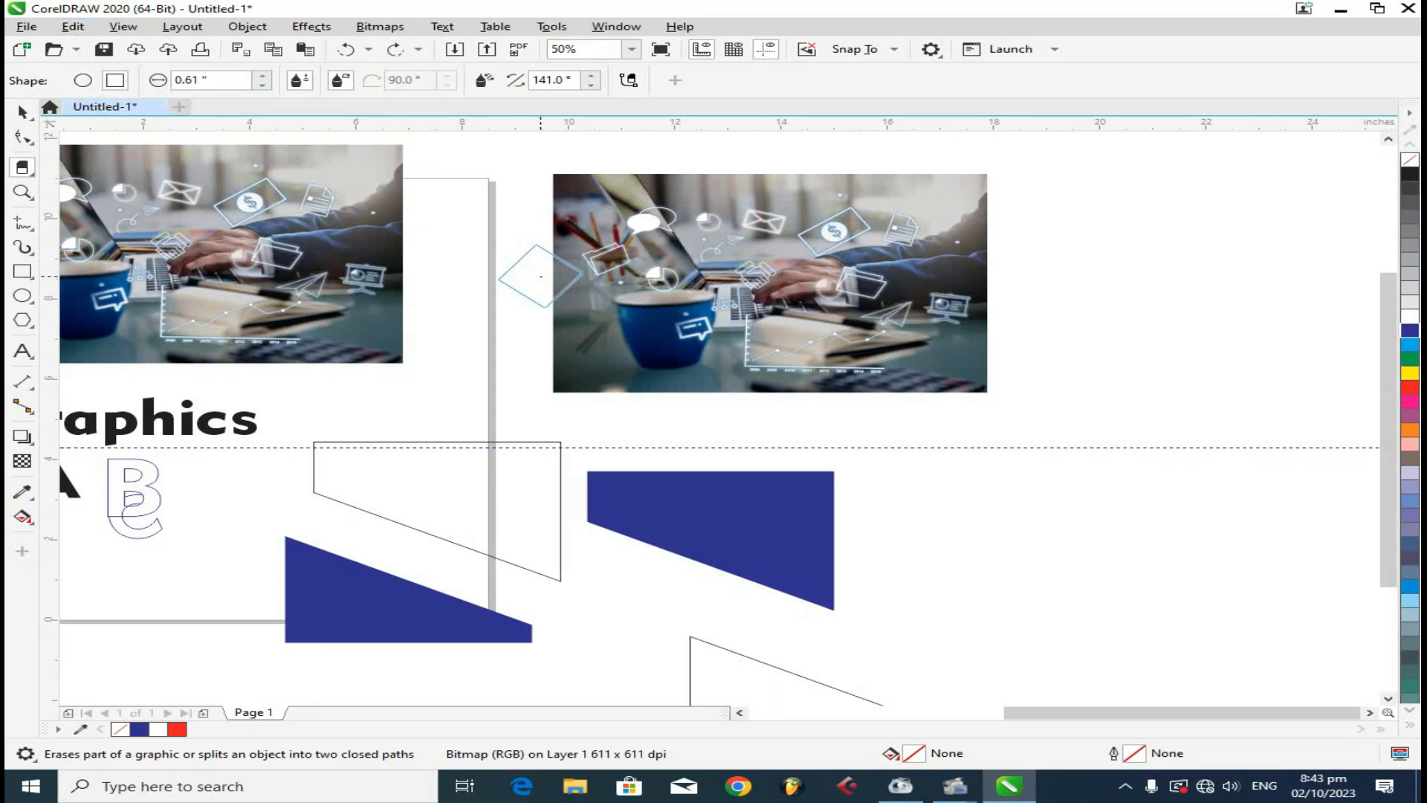
{"action": "left_click_drag", "start_coordinate": [264, 80], "coordinate": [277, 146]}
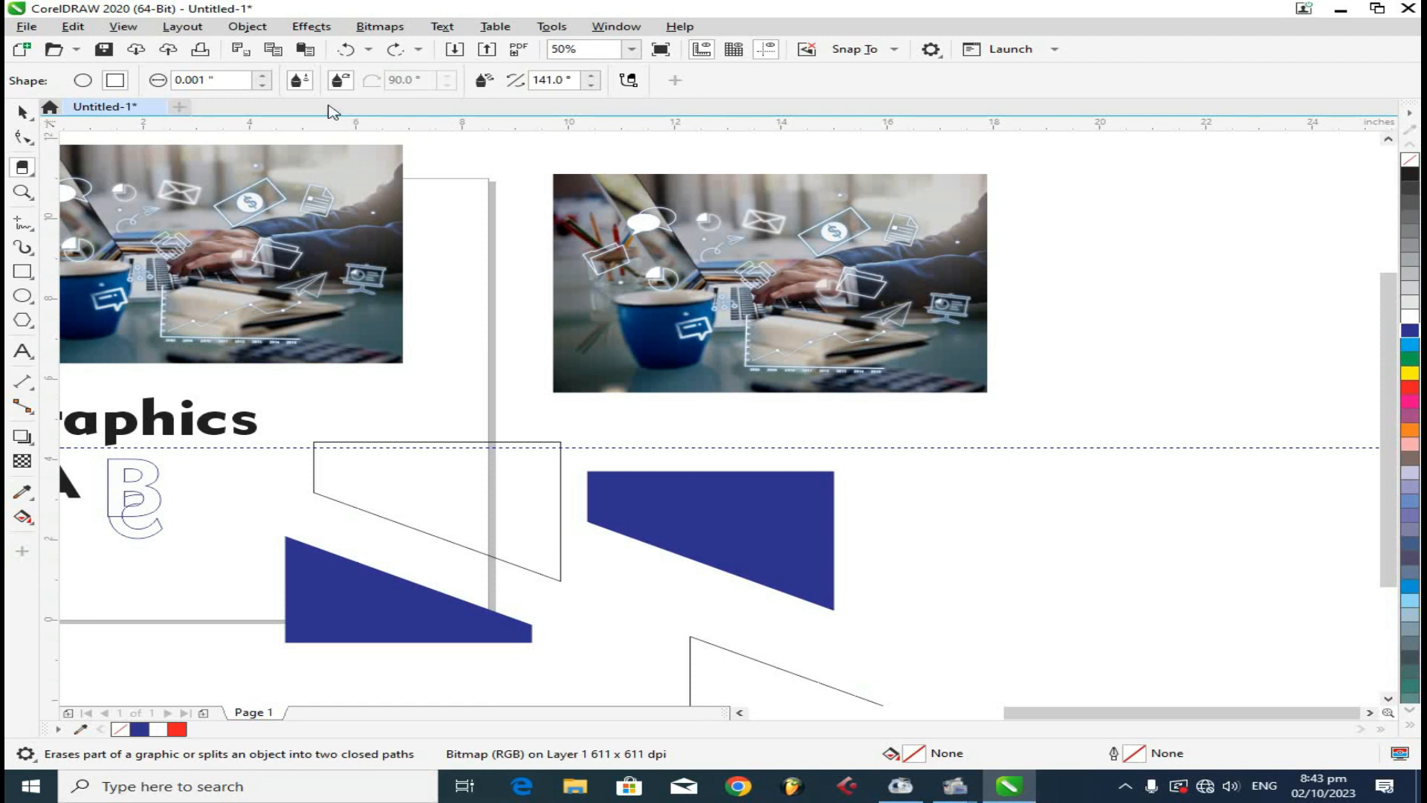
{"action": "left_click", "coordinate": [262, 75]}
{"action": "left_click_drag", "start_coordinate": [258, 43], "coordinate": [258, 39]}
{"action": "mouse_move", "coordinate": [507, 213]}
{"action": "left_mouse_down"}
{"action": "mouse_move", "coordinate": [758, 270]}
{"action": "mouse_move", "coordinate": [1075, 302]}
{"action": "left_mouse_up"}
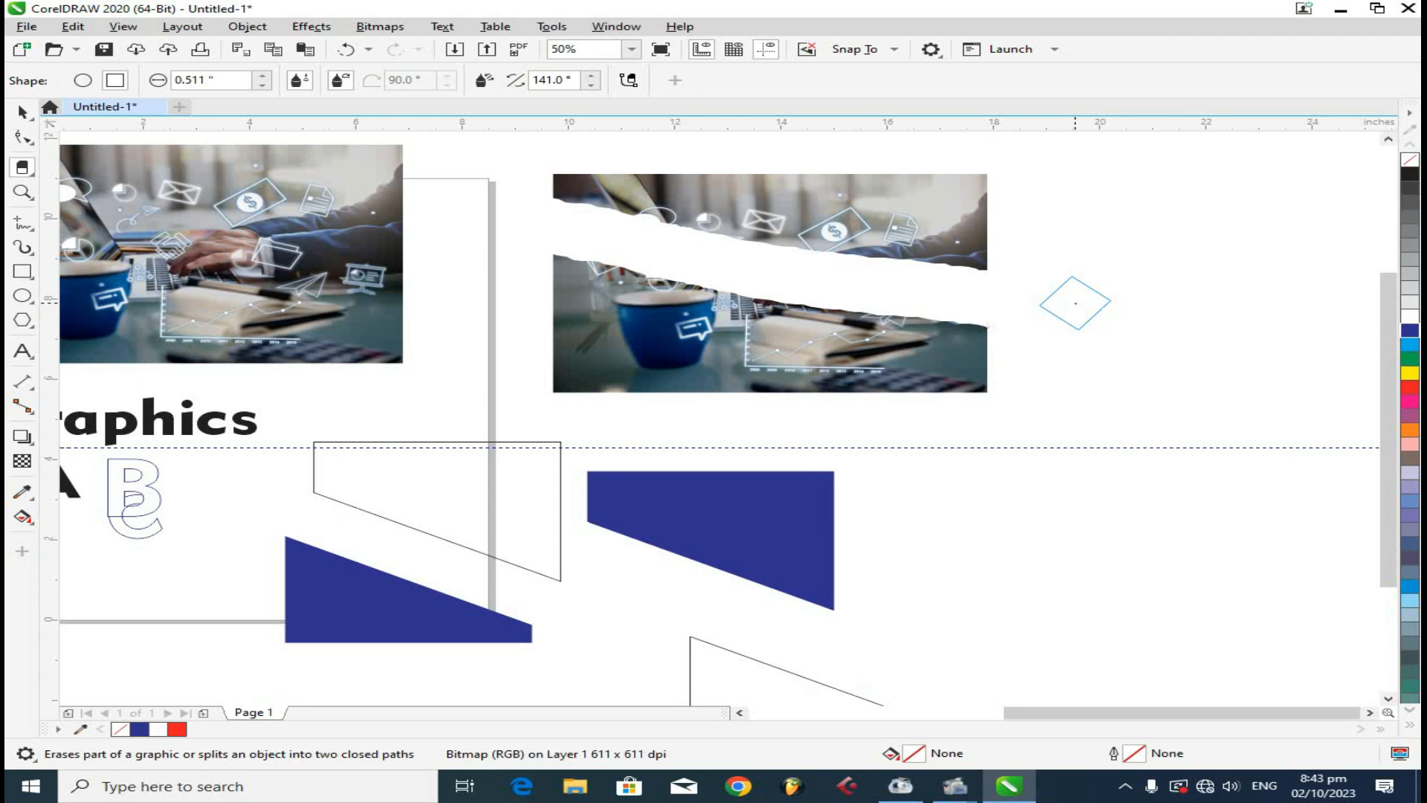
{"action": "key", "text": "ctrl+z"}
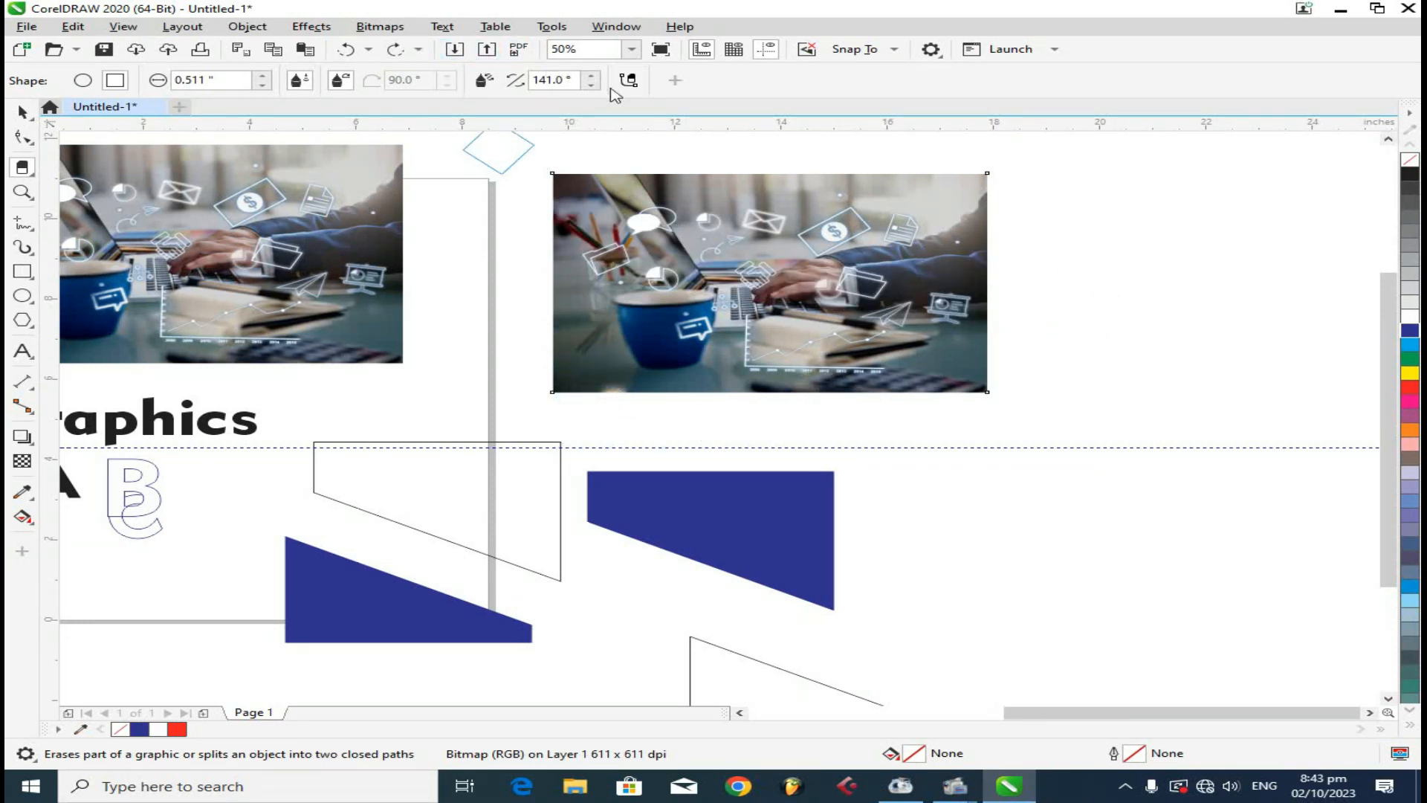
Step: Set the eraser's bearing angle to 131° and erase straight strips along the right-hand photo's bottom edge
{"action": "type", "text": "131"}
{"action": "key", "text": "Return"}
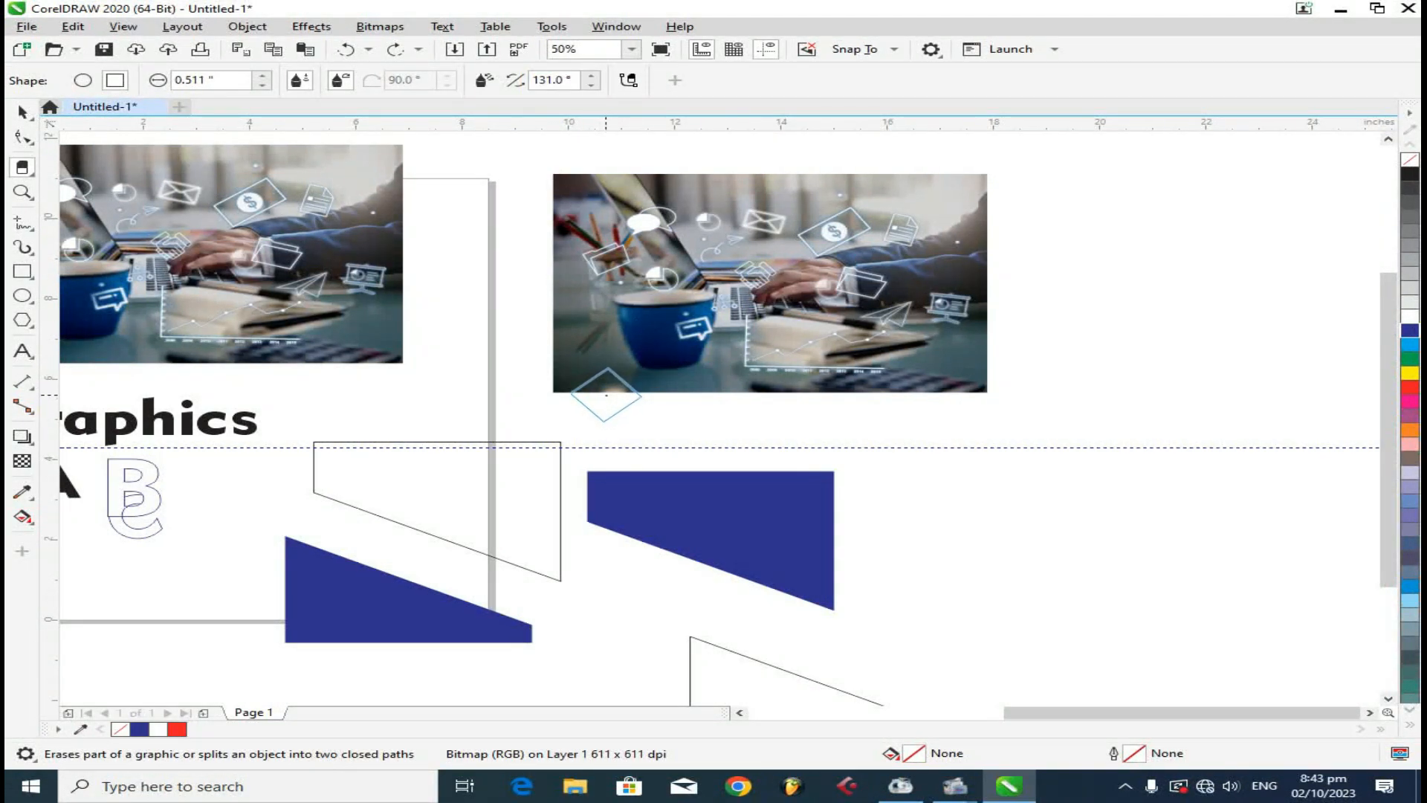
{"action": "left_click_drag", "start_coordinate": [604, 392], "coordinate": [679, 394]}
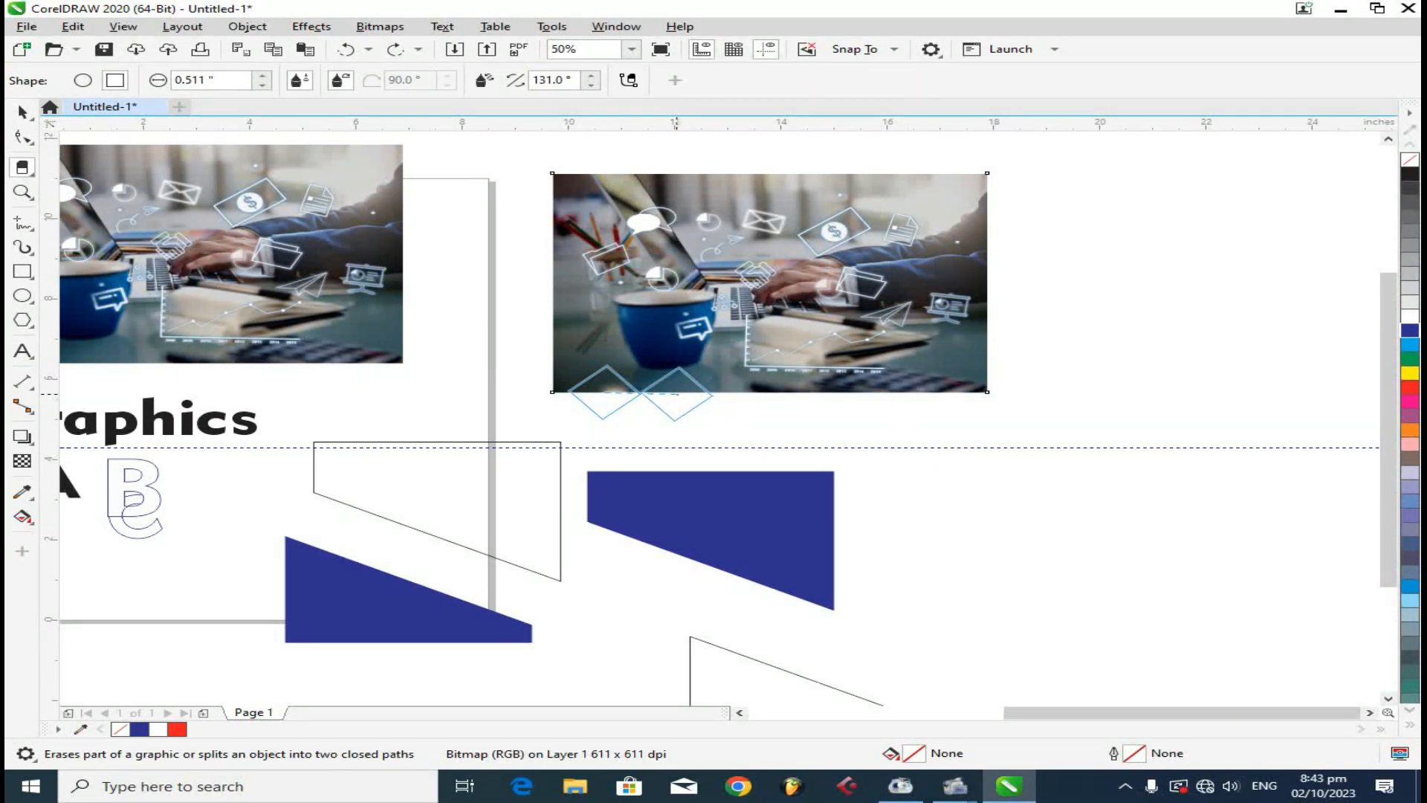
{"action": "left_click", "coordinate": [678, 392]}
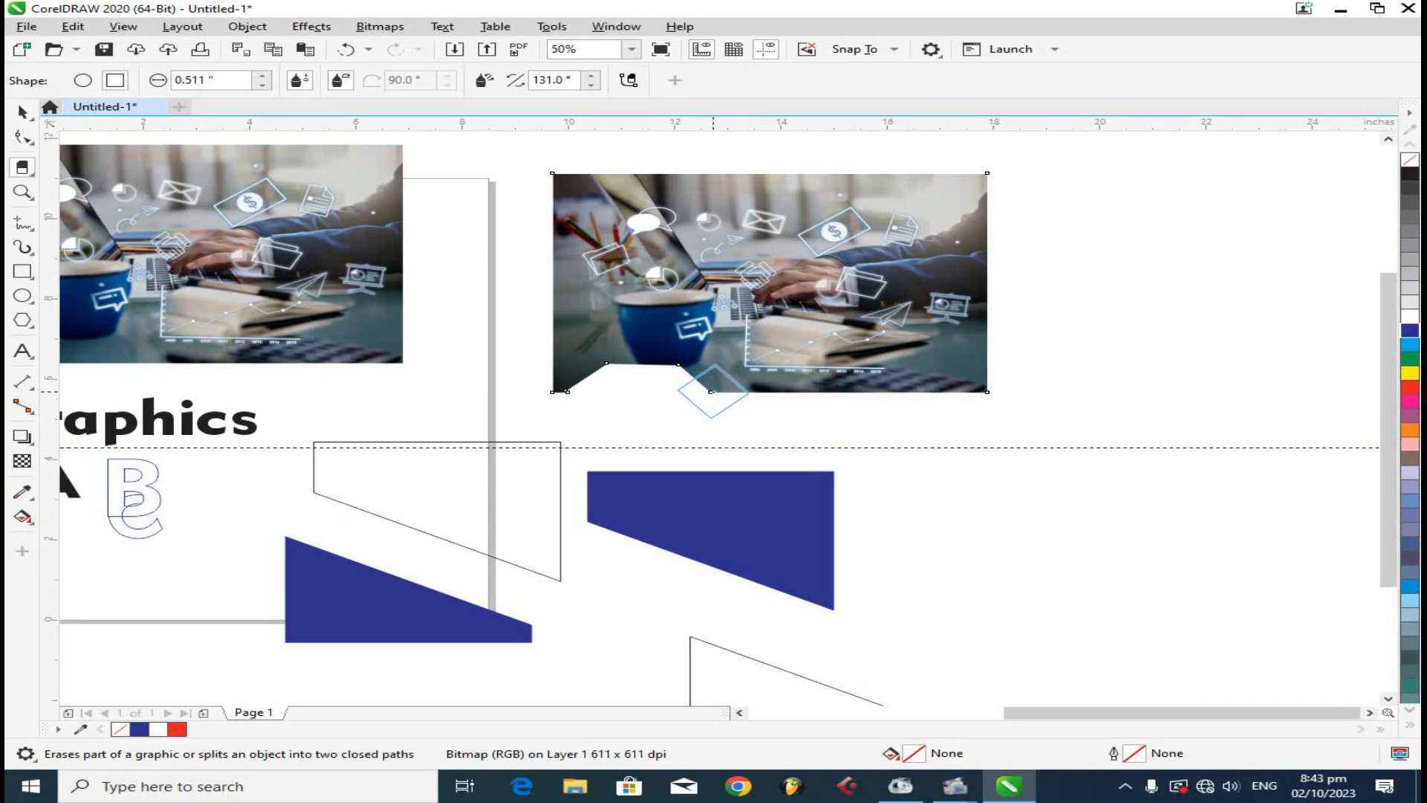
{"action": "left_click", "coordinate": [711, 391]}
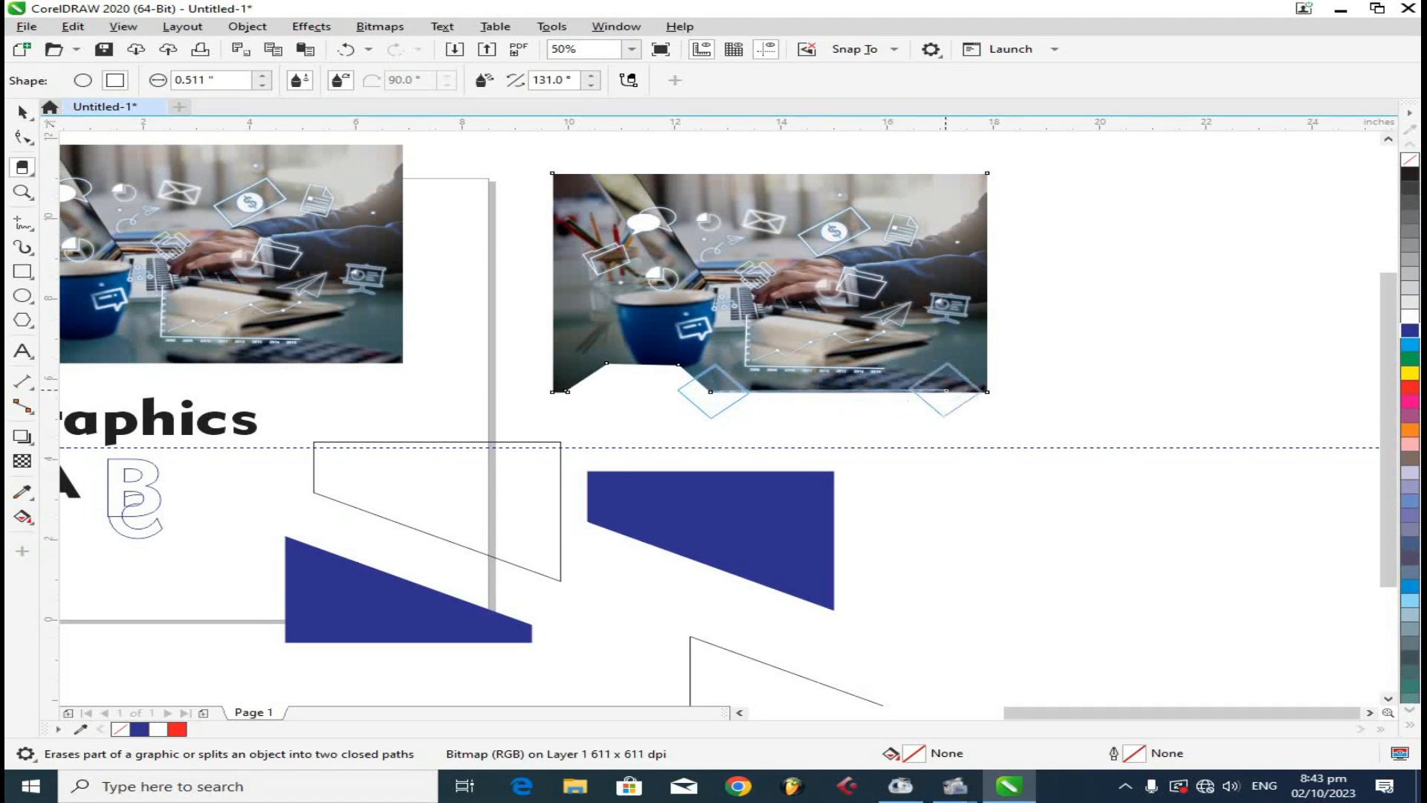
{"action": "left_click", "coordinate": [978, 391]}
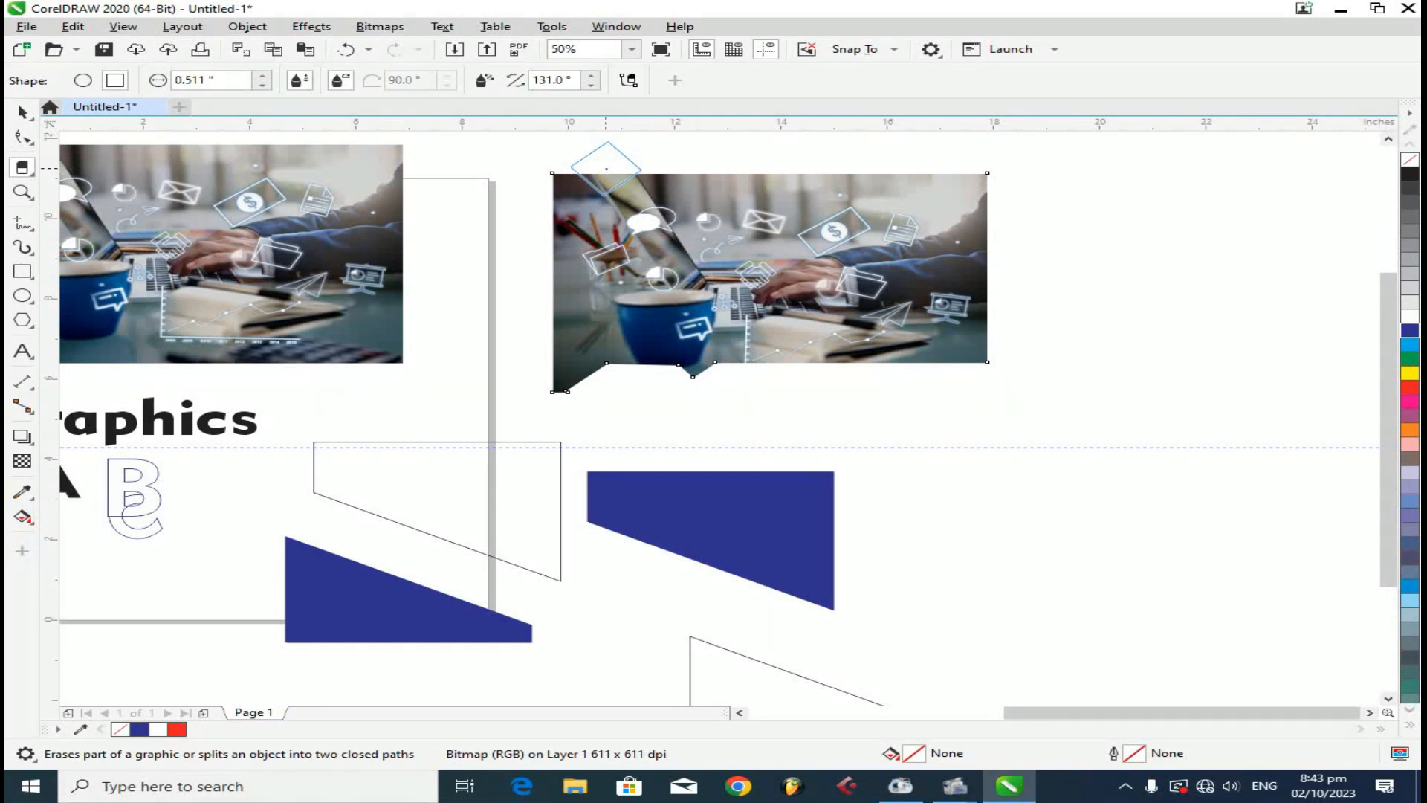
Step: Erase straight strips along the right-hand photo's top edge and a roughly horizontal band across its full width
{"action": "left_click", "coordinate": [606, 168]}
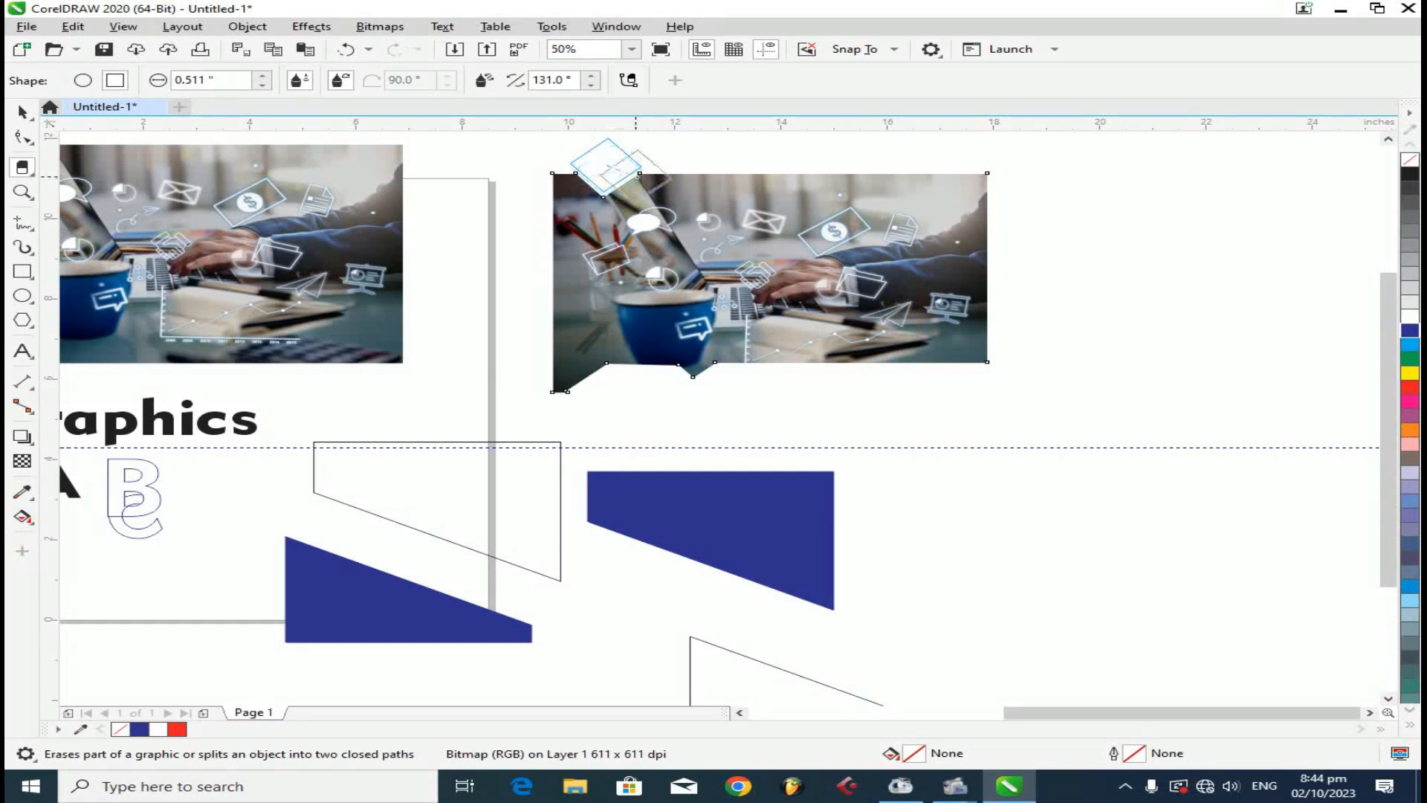
{"action": "left_click", "coordinate": [705, 172]}
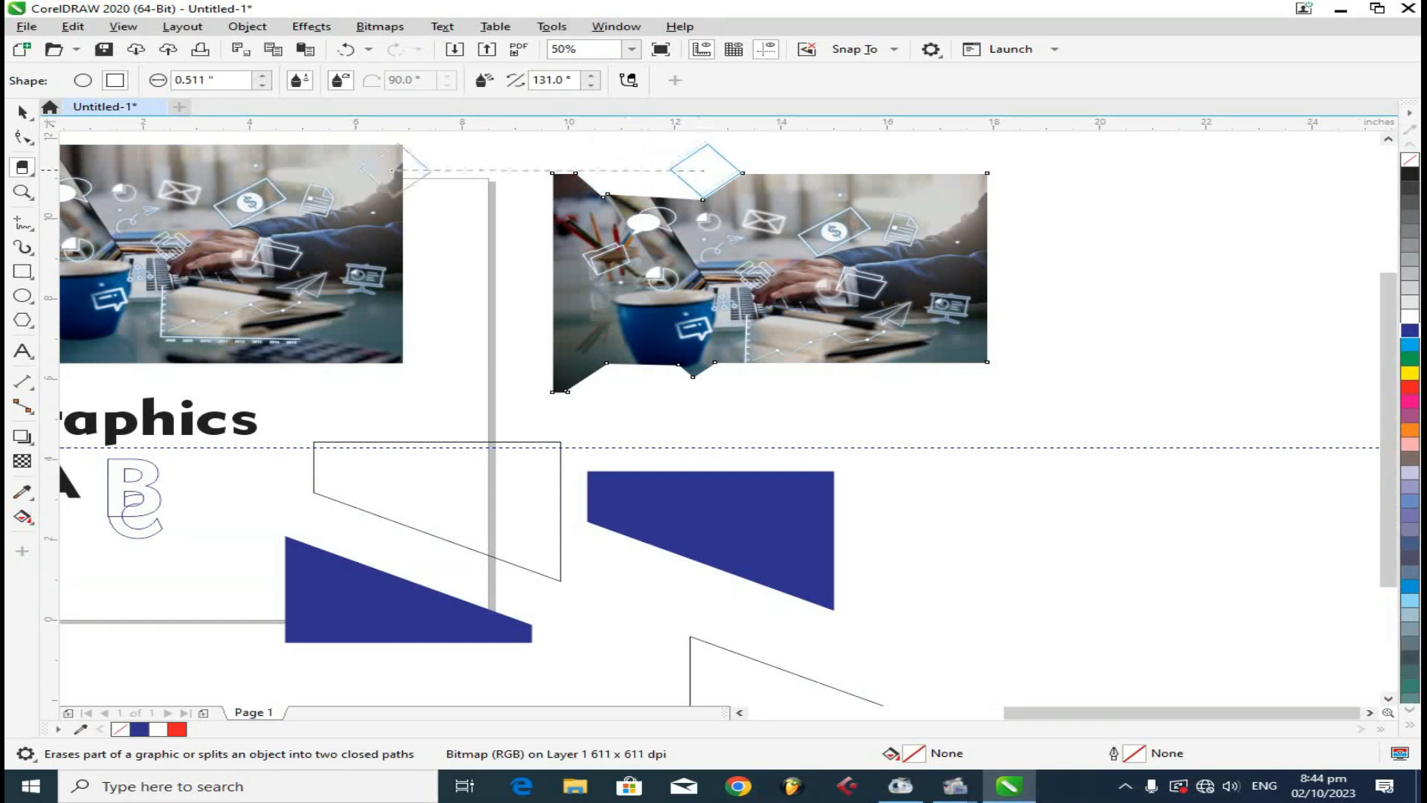
{"action": "left_click", "coordinate": [872, 174]}
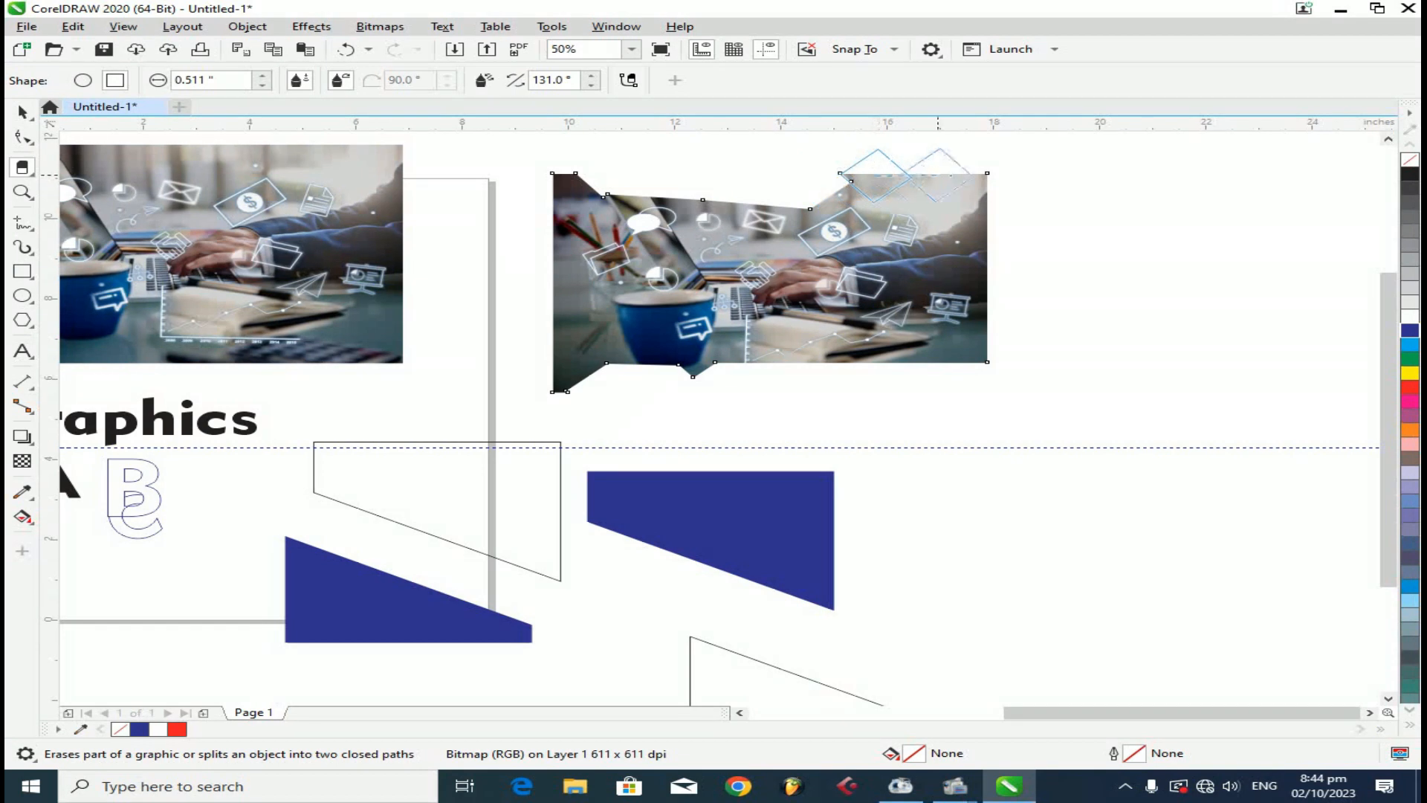
{"action": "left_click", "coordinate": [950, 174]}
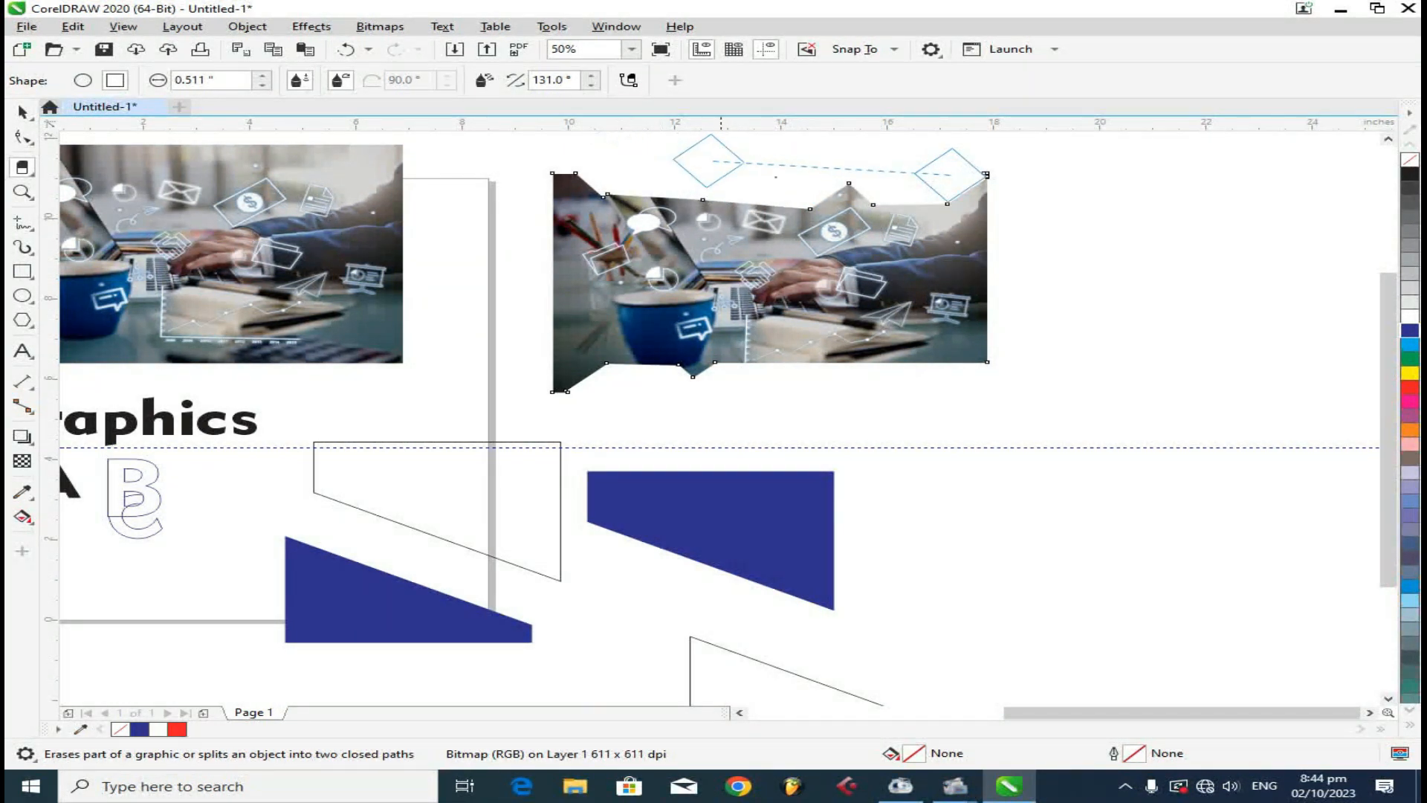
{"action": "left_click", "coordinate": [900, 247]}
{"action": "left_click_drag", "start_coordinate": [1022, 233], "coordinate": [524, 231]}
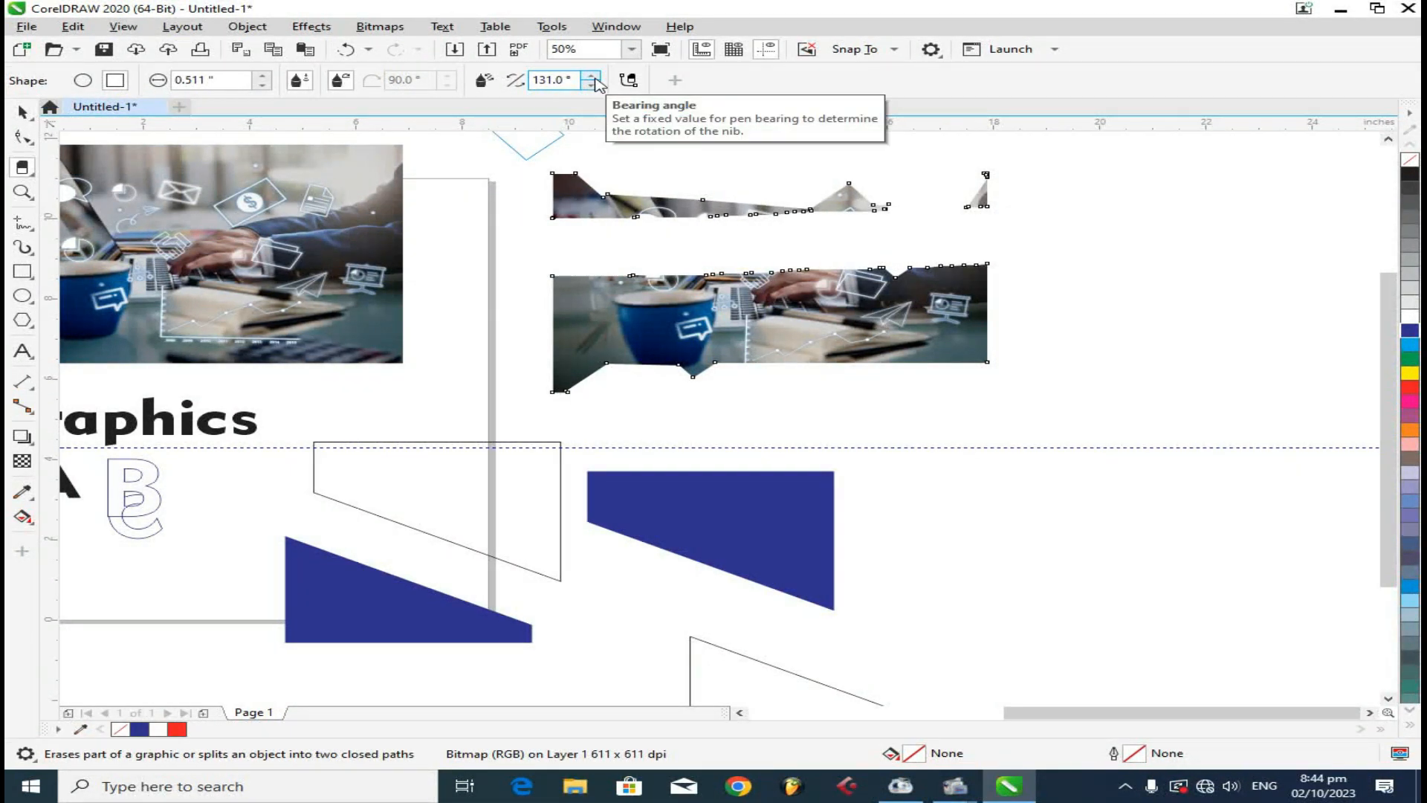
Step: Set the eraser's bearing angle to 193° and erase the lower-left corner of the right-hand photo
{"action": "left_click_drag", "start_coordinate": [591, 82], "coordinate": [600, 133]}
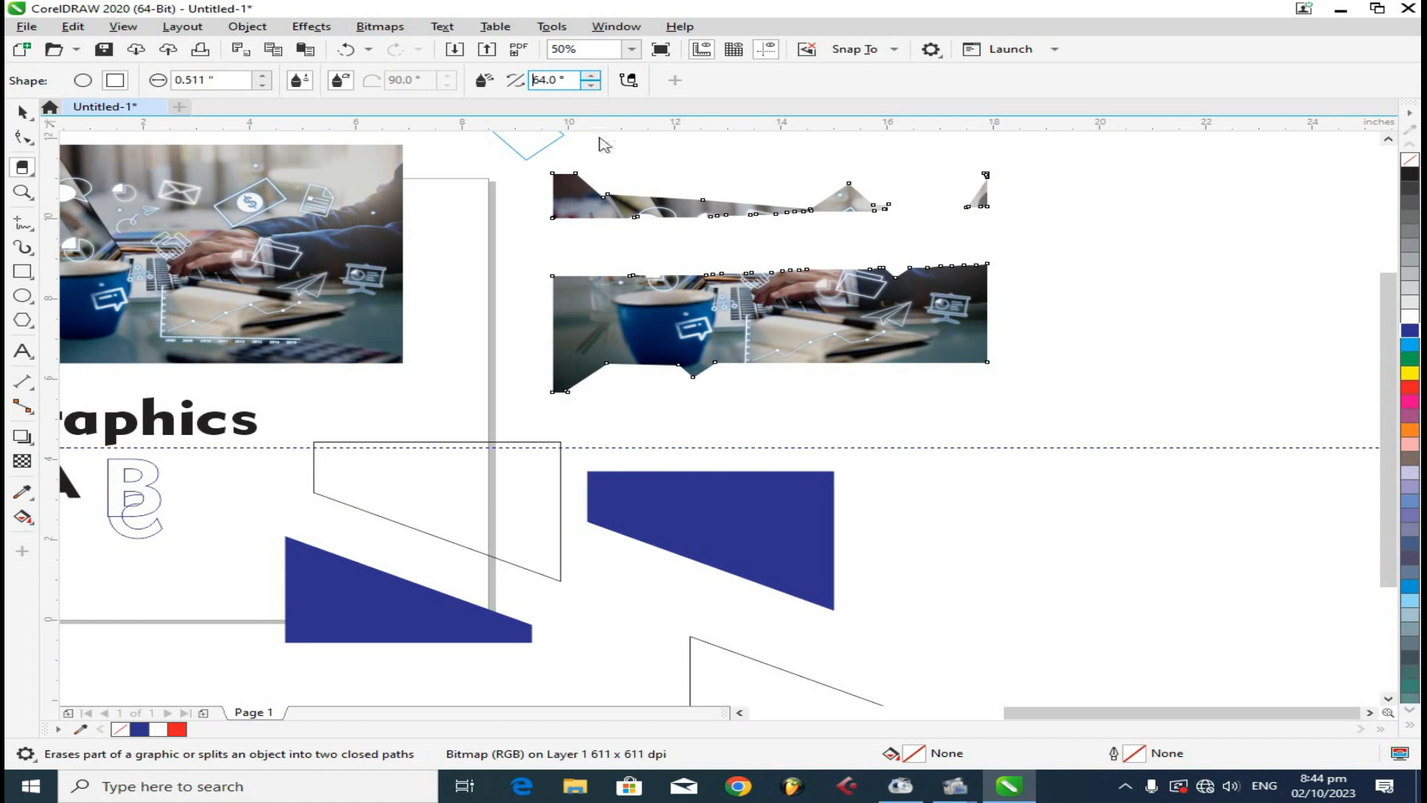
{"action": "left_click_drag", "start_coordinate": [593, 81], "coordinate": [584, 15]}
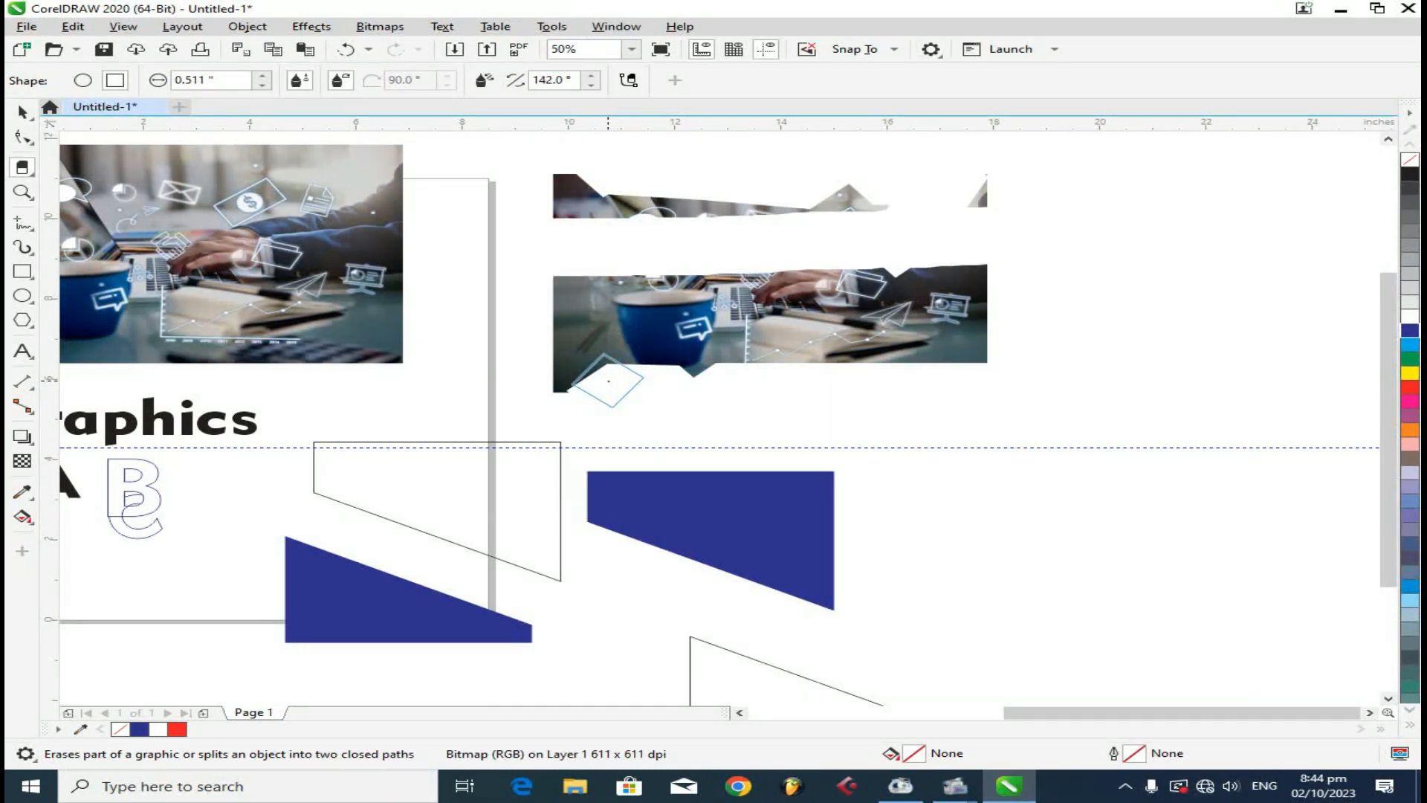
{"action": "left_click_drag", "start_coordinate": [590, 82], "coordinate": [591, 36]}
{"action": "mouse_move", "coordinate": [607, 394]}
{"action": "left_mouse_down"}
{"action": "mouse_move", "coordinate": [564, 332]}
{"action": "mouse_move", "coordinate": [548, 366]}
{"action": "left_mouse_up"}
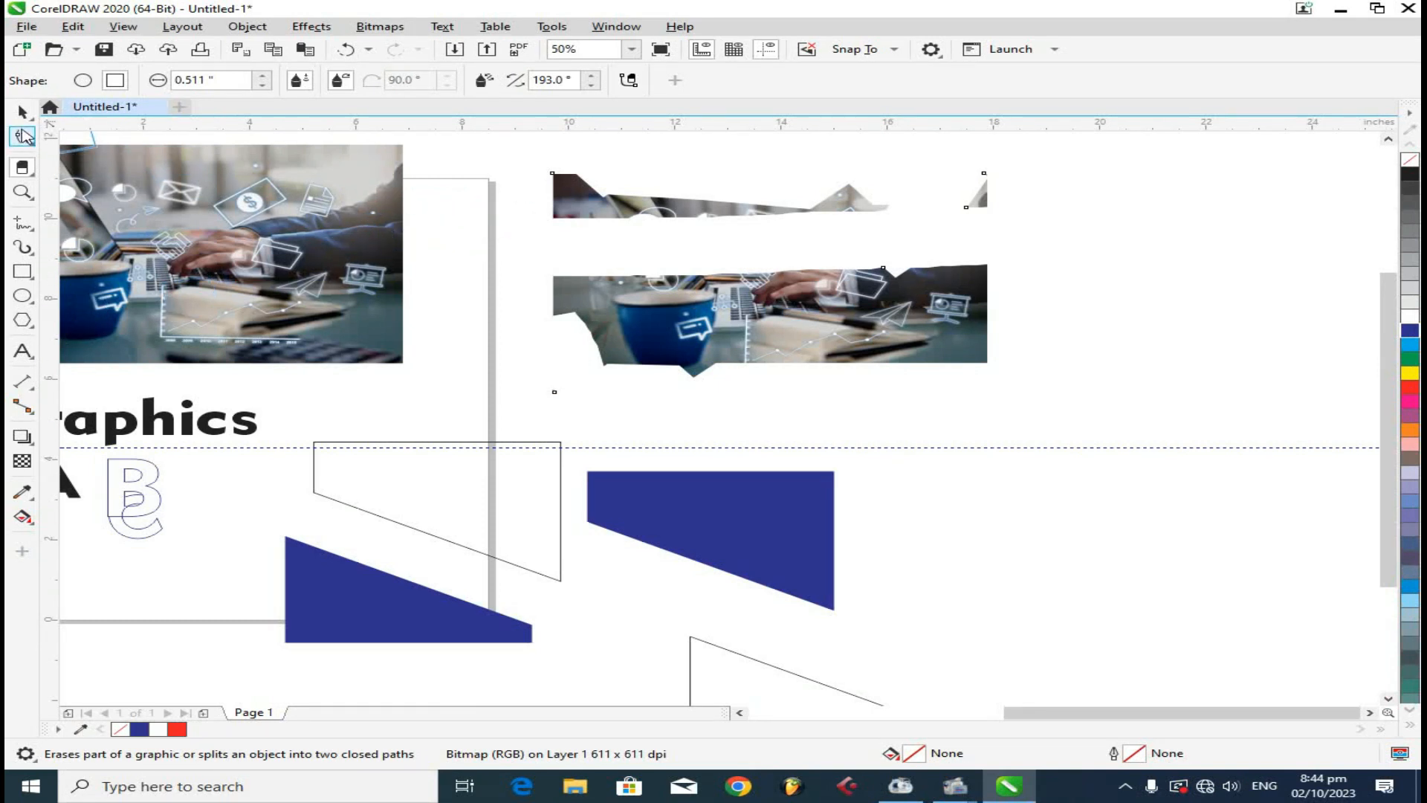
Step: Select the left-hand photo and erase a diagonal band from its upper right to its lower left
{"action": "left_click", "coordinate": [16, 115]}
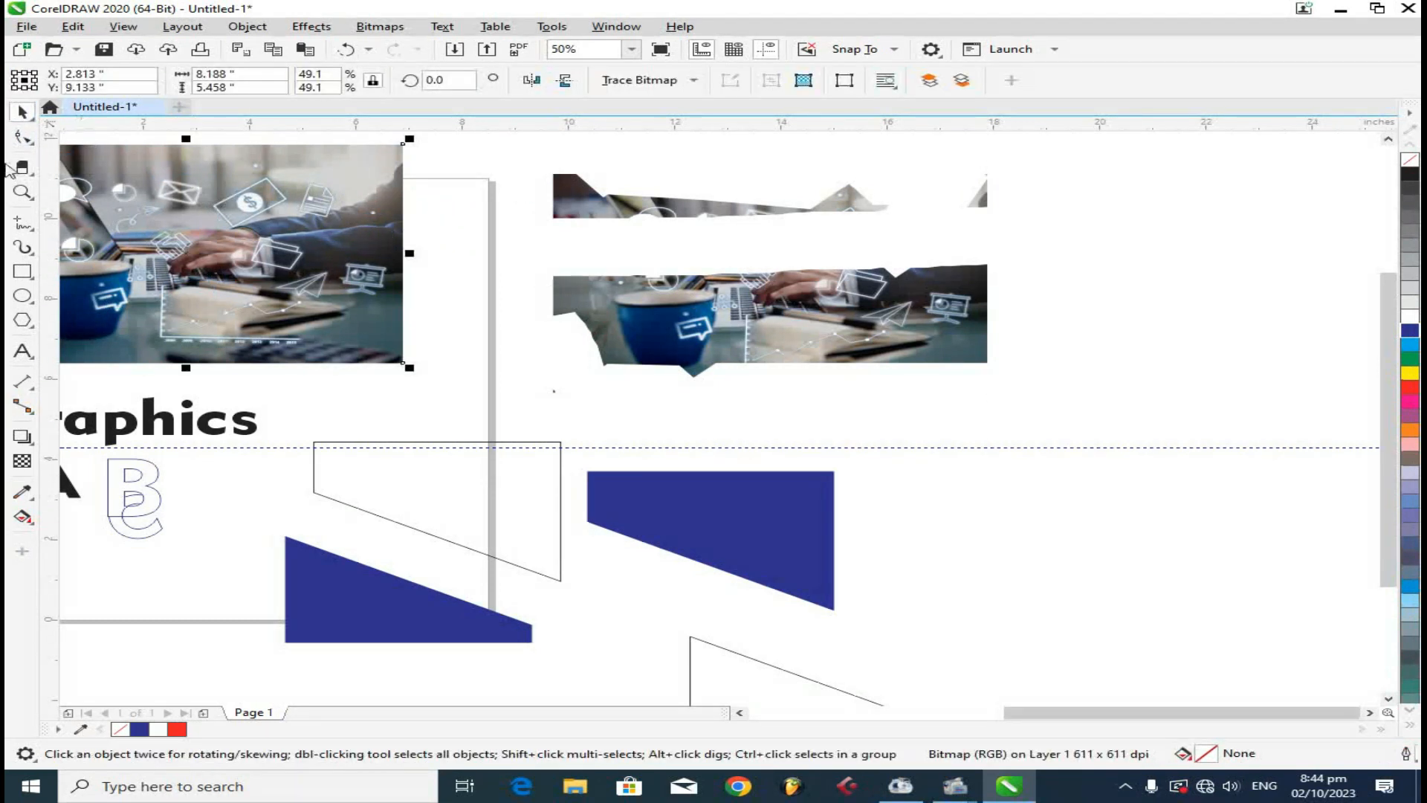
{"action": "left_click", "coordinate": [22, 169]}
{"action": "scroll", "coordinate": [343, 232], "scroll_direction": "down", "scroll_amount": 1}
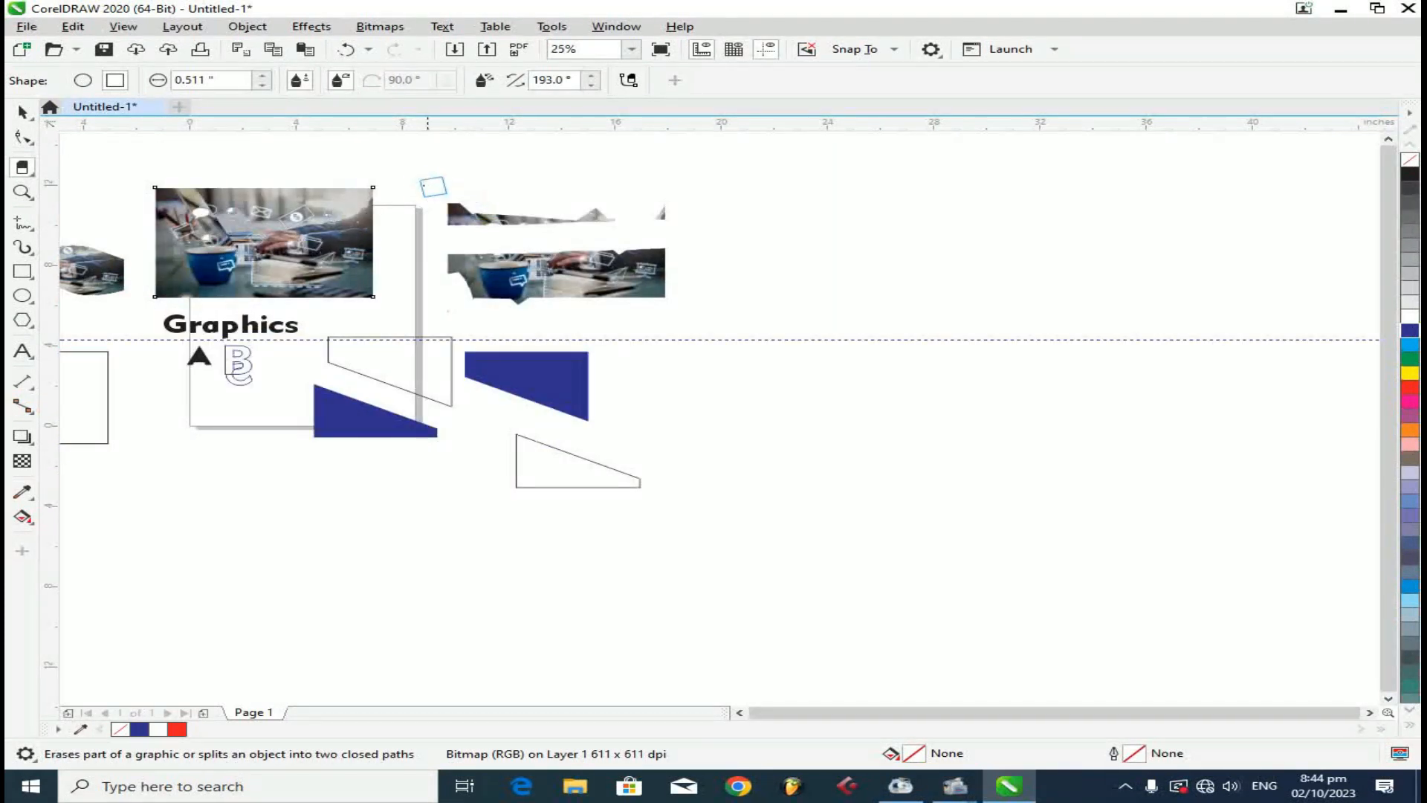
{"action": "left_click_drag", "start_coordinate": [390, 173], "coordinate": [152, 294]}
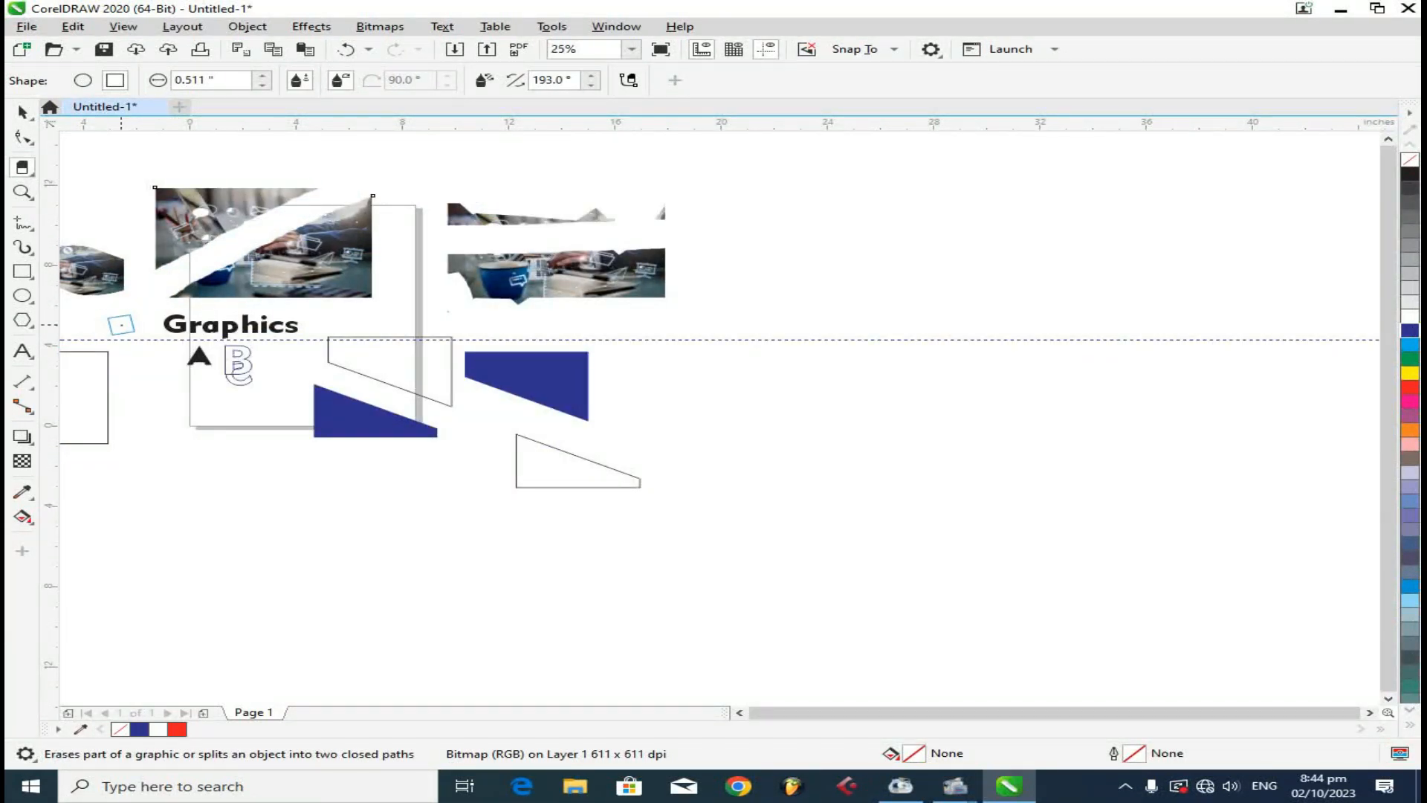
Step: Move the diagonally erased photo slightly down and right, to about X 3.075, Y 8.745 inches
{"action": "scroll", "coordinate": [115, 281], "scroll_direction": "up", "scroll_amount": 1}
{"action": "left_click", "coordinate": [21, 112]}
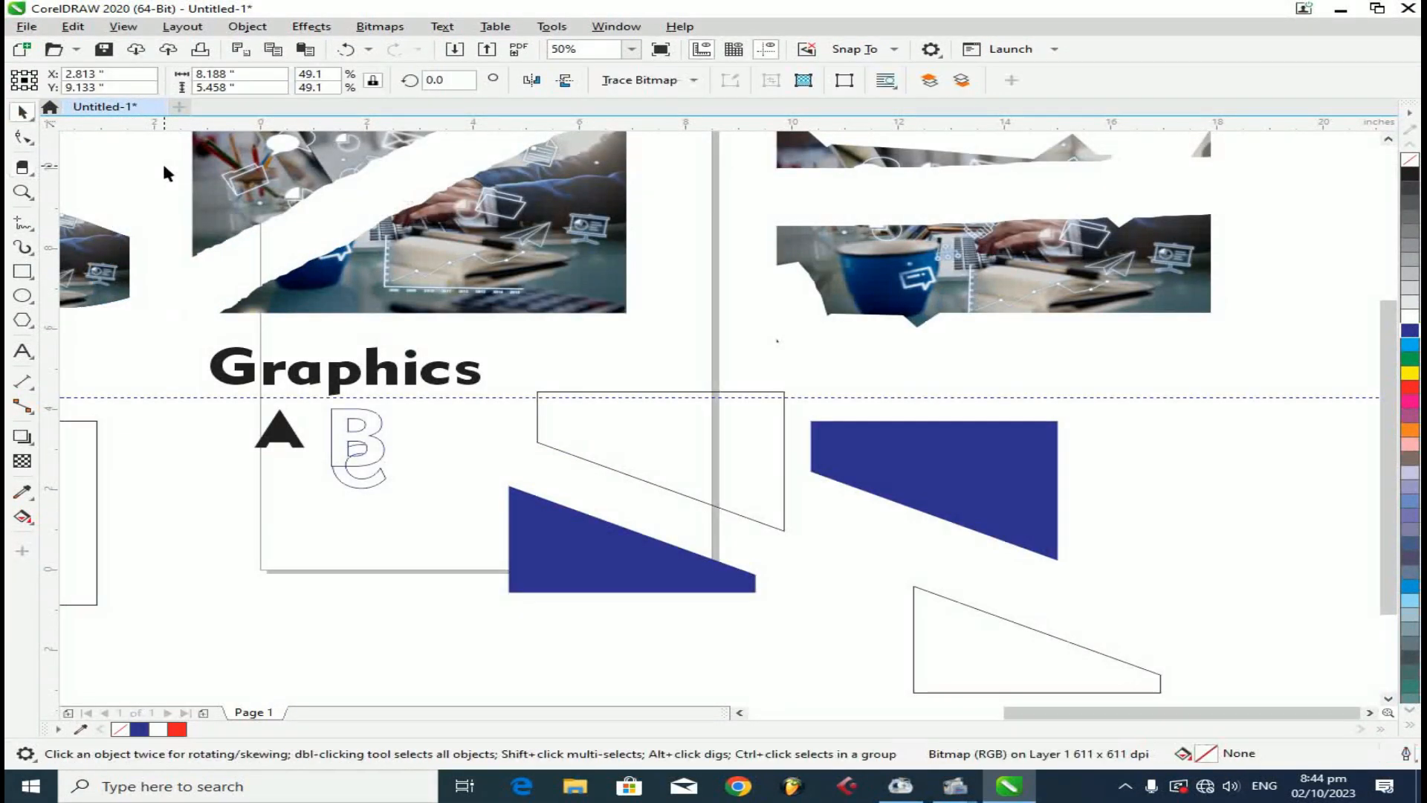
{"action": "left_click_drag", "start_coordinate": [272, 194], "coordinate": [286, 209]}
{"action": "right_click", "coordinate": [378, 198]}
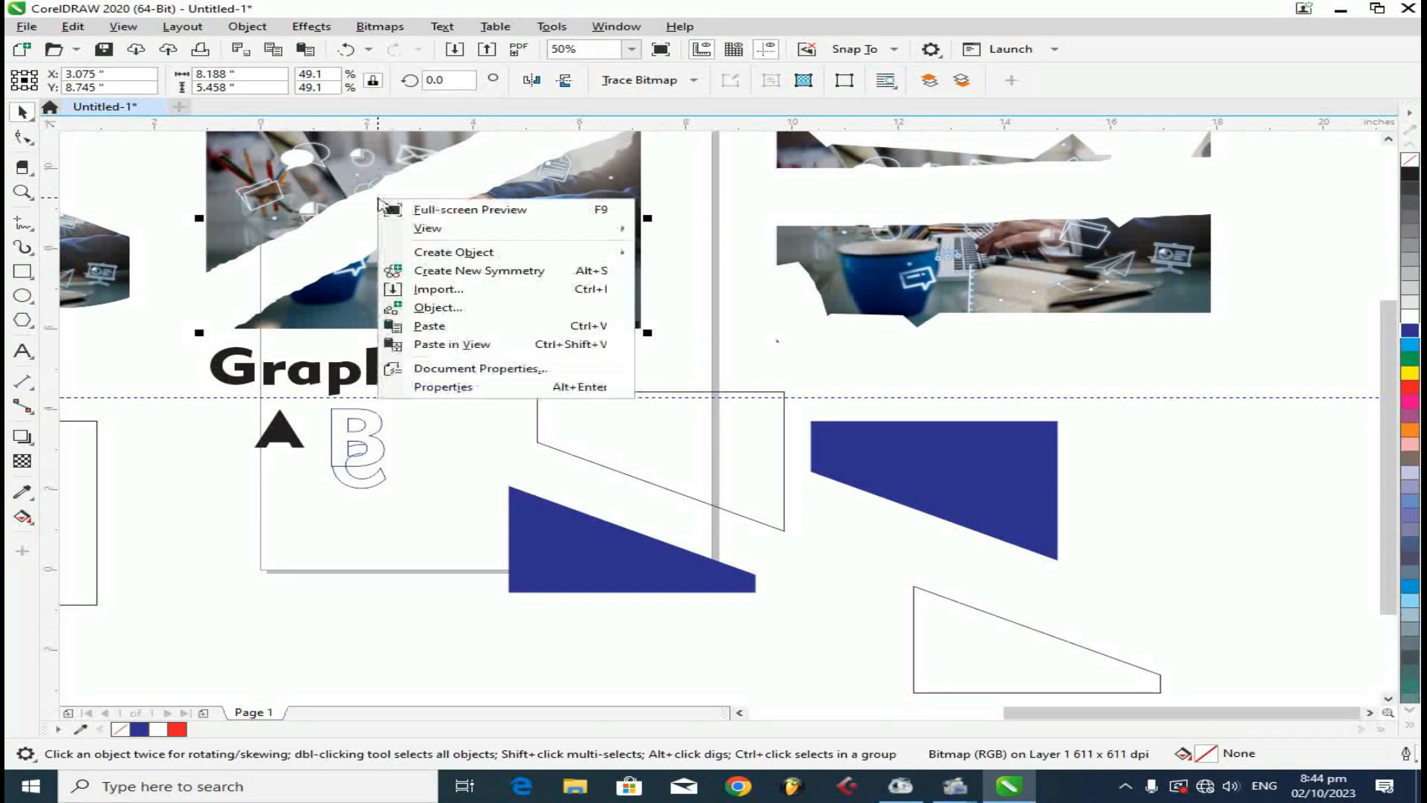
{"action": "key", "text": "Escape"}
{"action": "scroll", "coordinate": [392, 166], "scroll_direction": "down", "scroll_amount": 1}
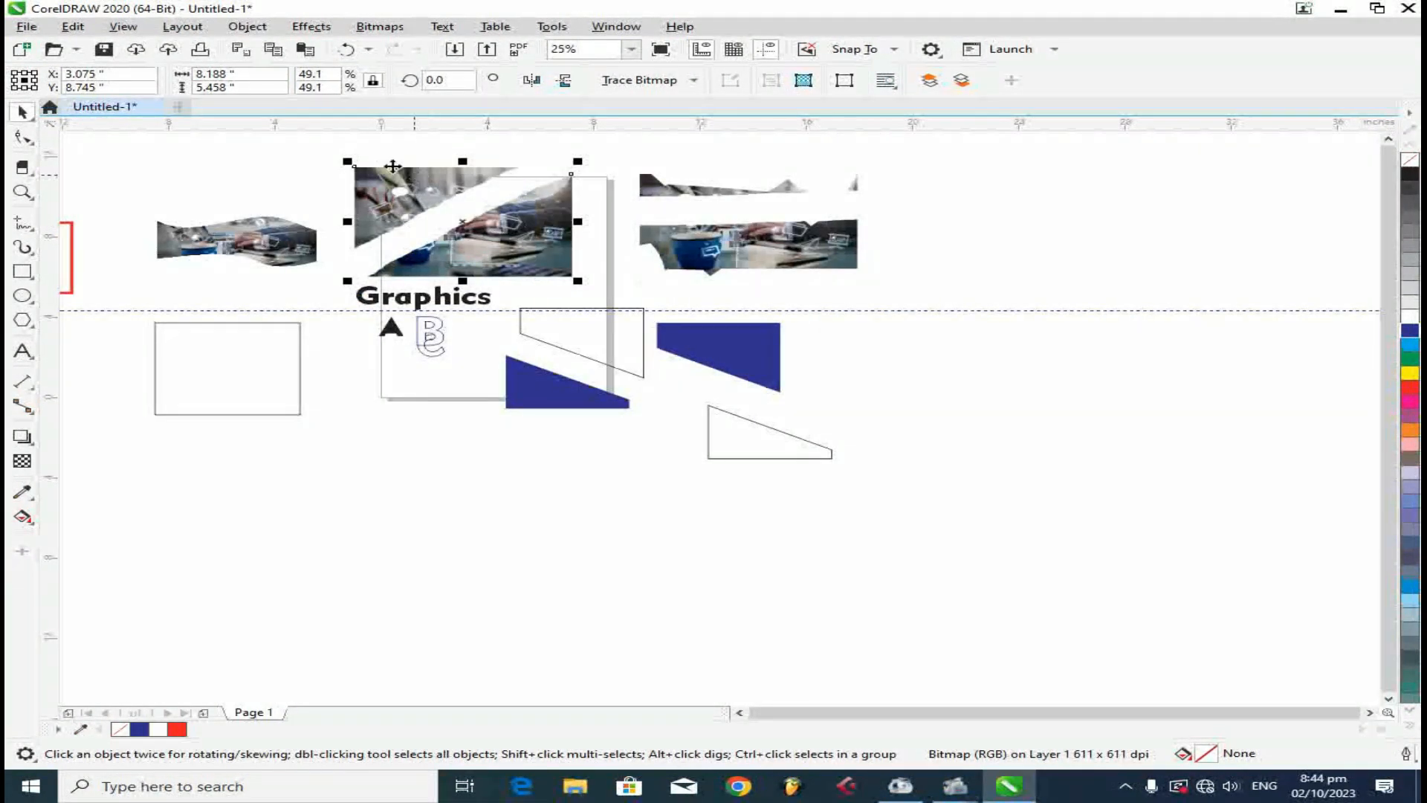
Step: Move the diagonally erased photo up and left to about X 2.669, Y 9.307 inches
{"action": "scroll", "coordinate": [402, 201], "scroll_direction": "up", "scroll_amount": 2}
{"action": "right_click", "coordinate": [437, 217]}
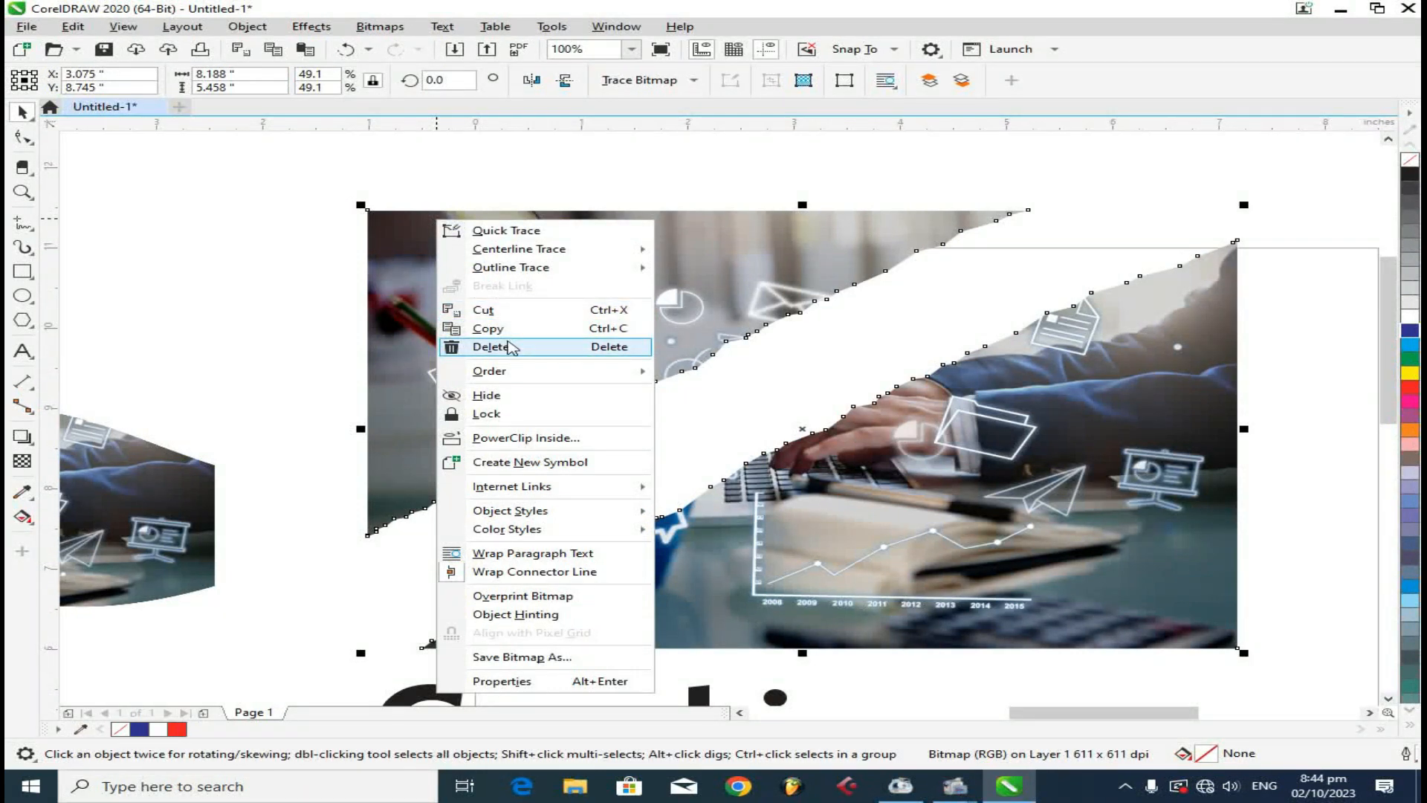
{"action": "key", "text": "Escape"}
{"action": "left_click_drag", "start_coordinate": [684, 324], "coordinate": [641, 279]}
{"action": "scroll", "coordinate": [855, 286], "scroll_direction": "down", "scroll_amount": 2}
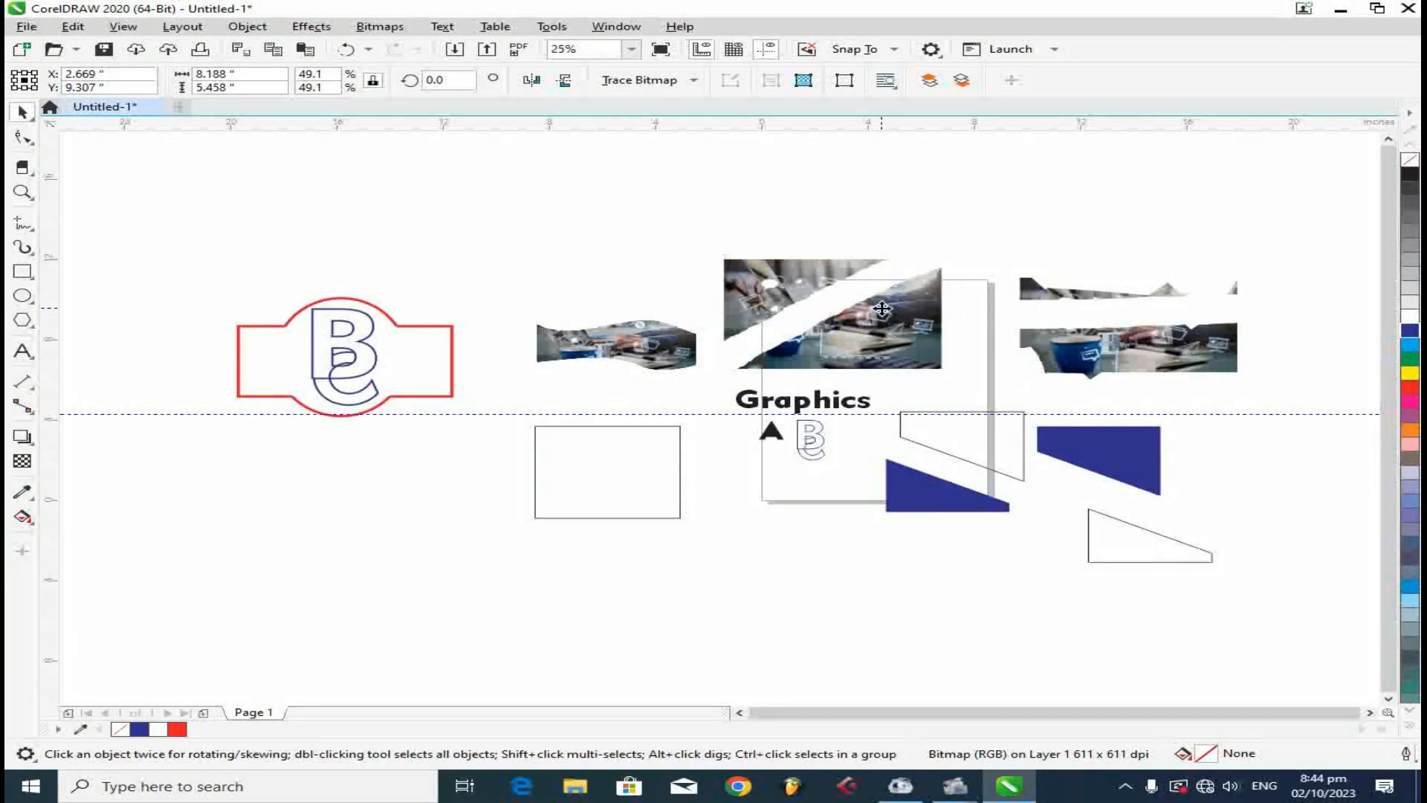
Step: Activate the Eraser tool and set its bearing angle to 0°
{"action": "left_click", "coordinate": [23, 272]}
{"action": "scroll", "coordinate": [815, 429], "scroll_direction": "up", "scroll_amount": 2}
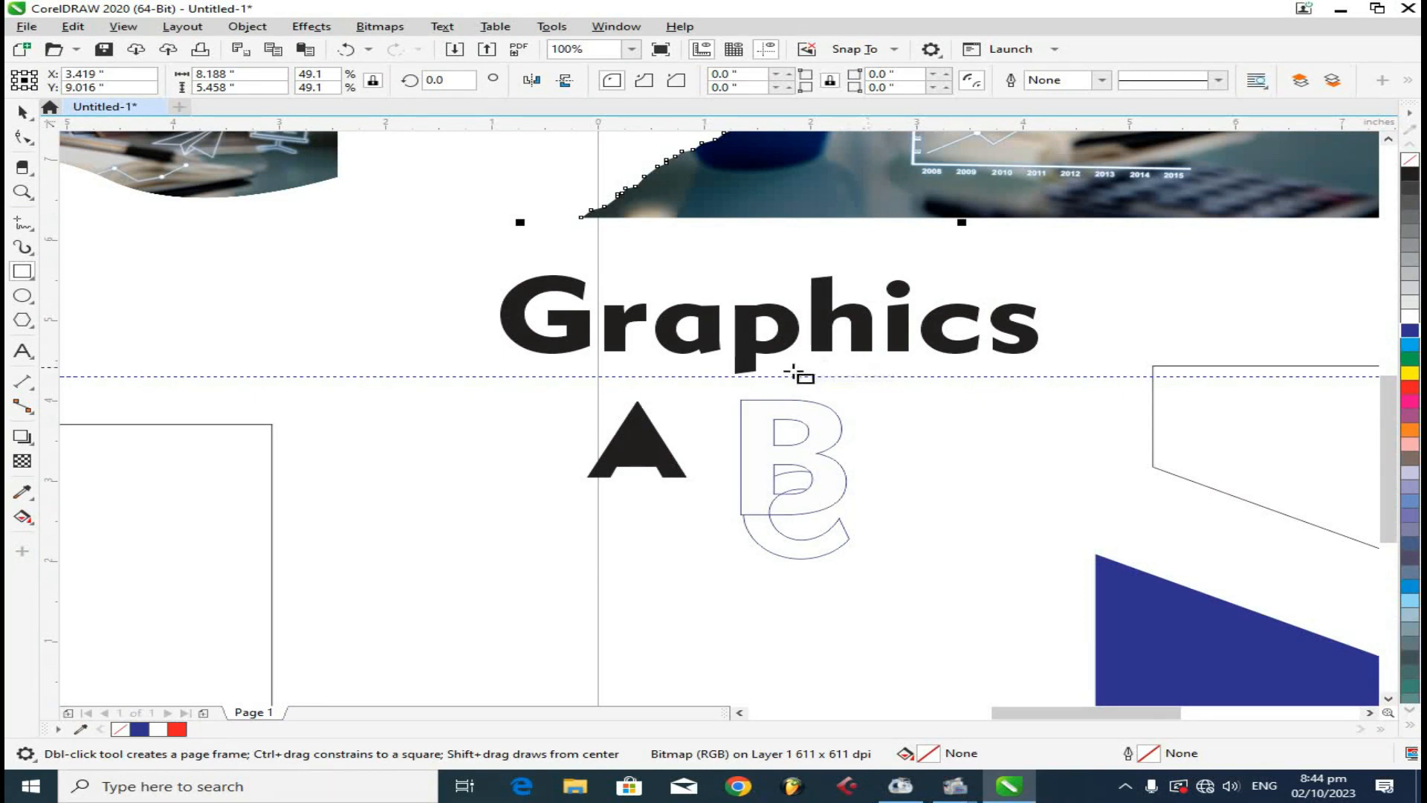
{"action": "left_click", "coordinate": [21, 175]}
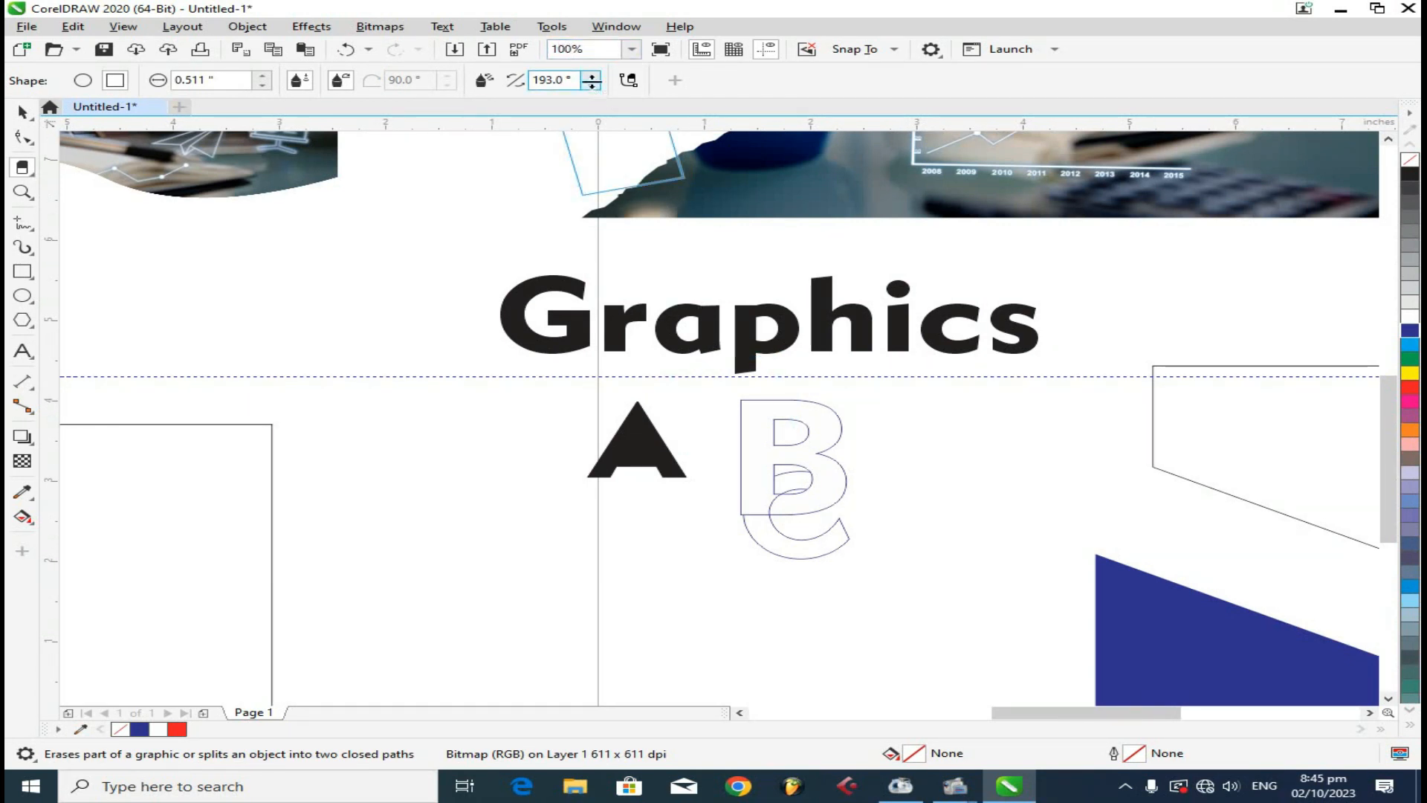
{"action": "type", "text": "0"}
{"action": "key", "text": "Return"}
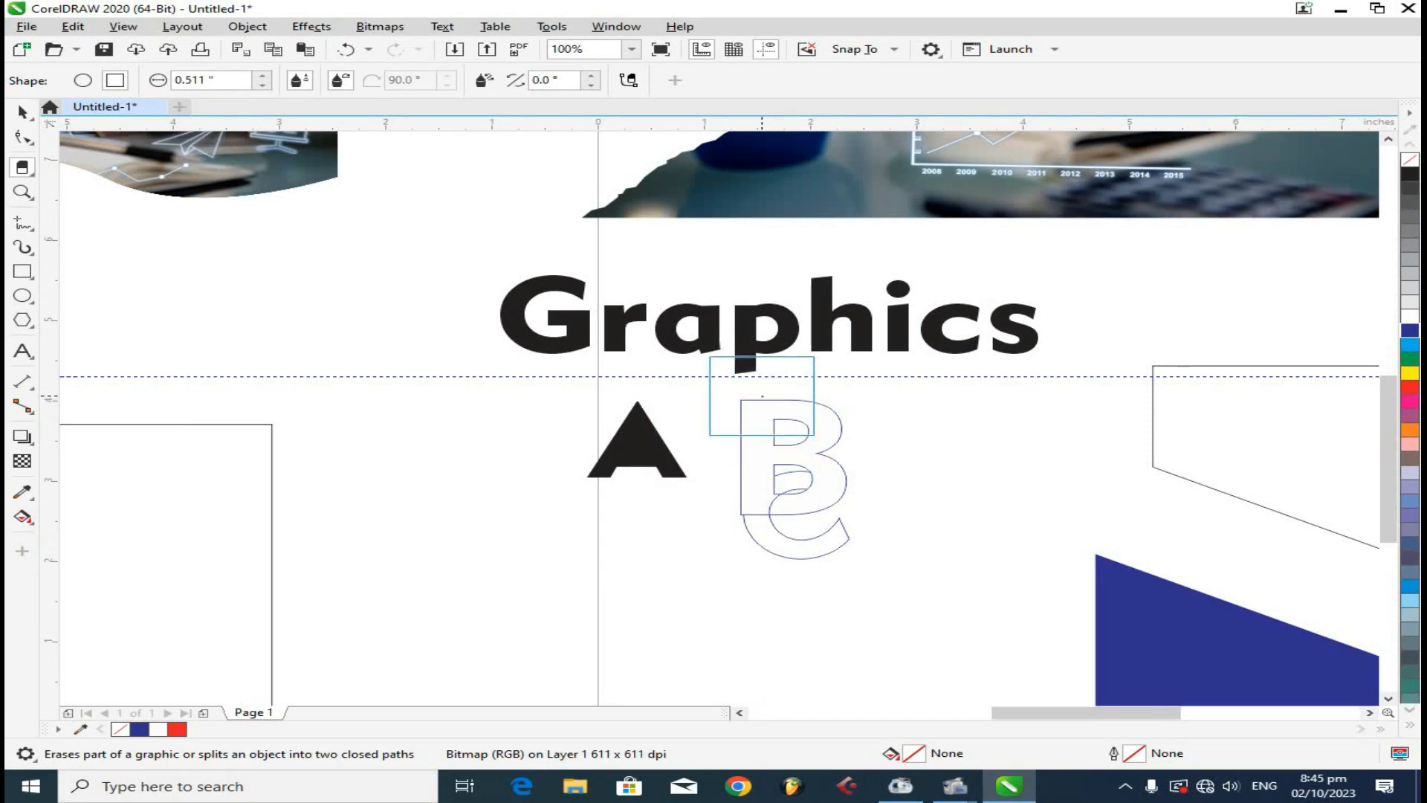
Step: Erase the upper-left part of the outlined letter B with a straight, nearly horizontal strip running toward the letter A
{"action": "left_click", "coordinate": [762, 396]}
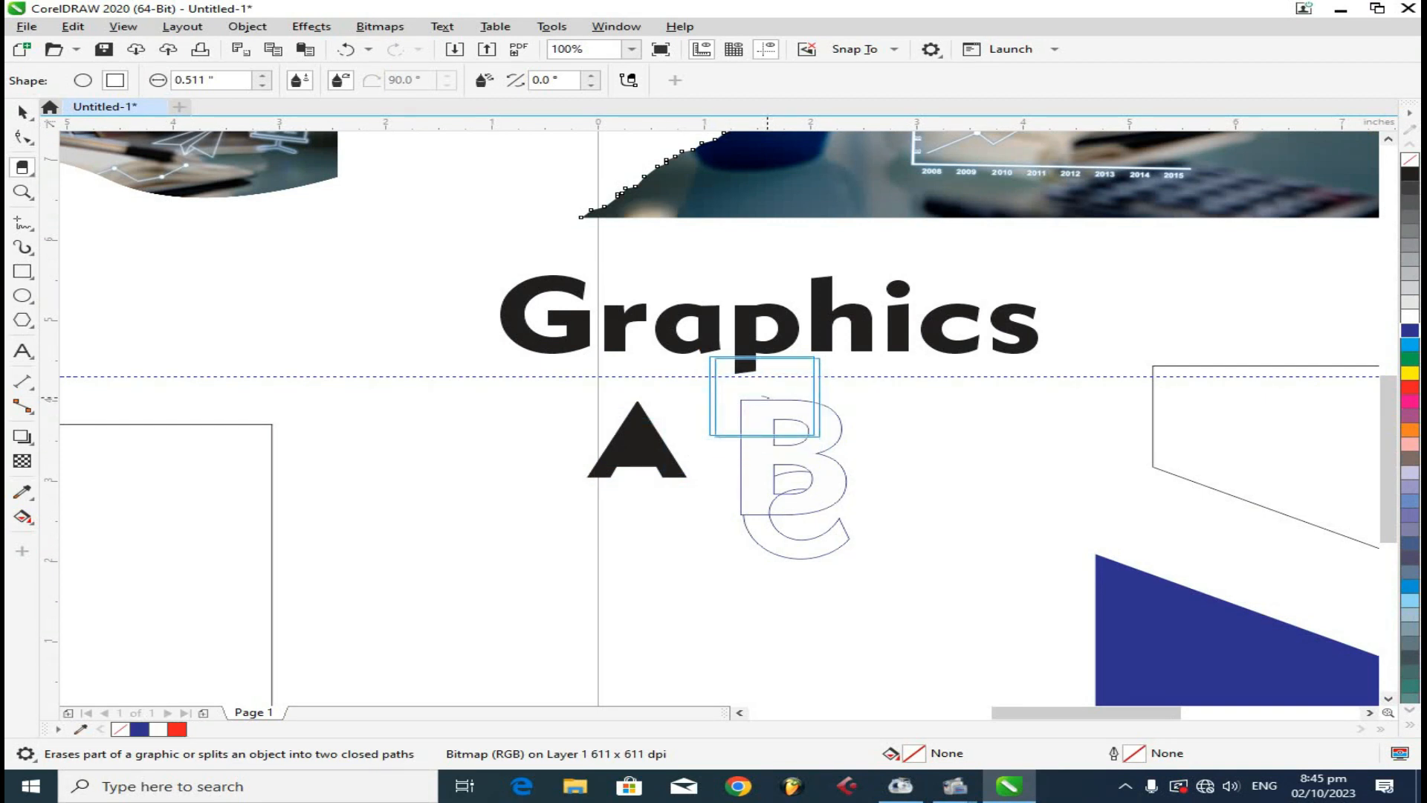
{"action": "left_click", "coordinate": [756, 439]}
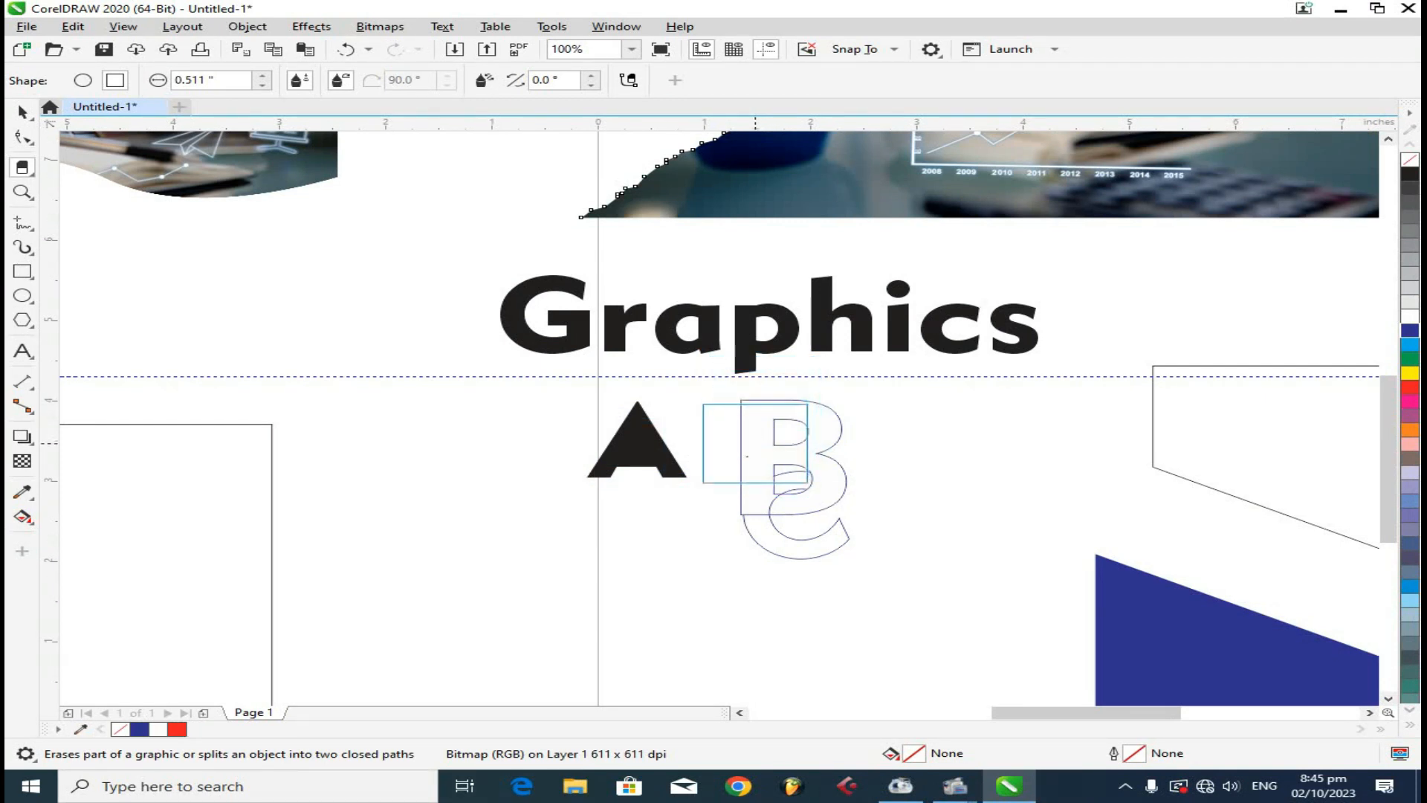
{"action": "left_click", "coordinate": [750, 427]}
{"action": "left_click", "coordinate": [751, 394]}
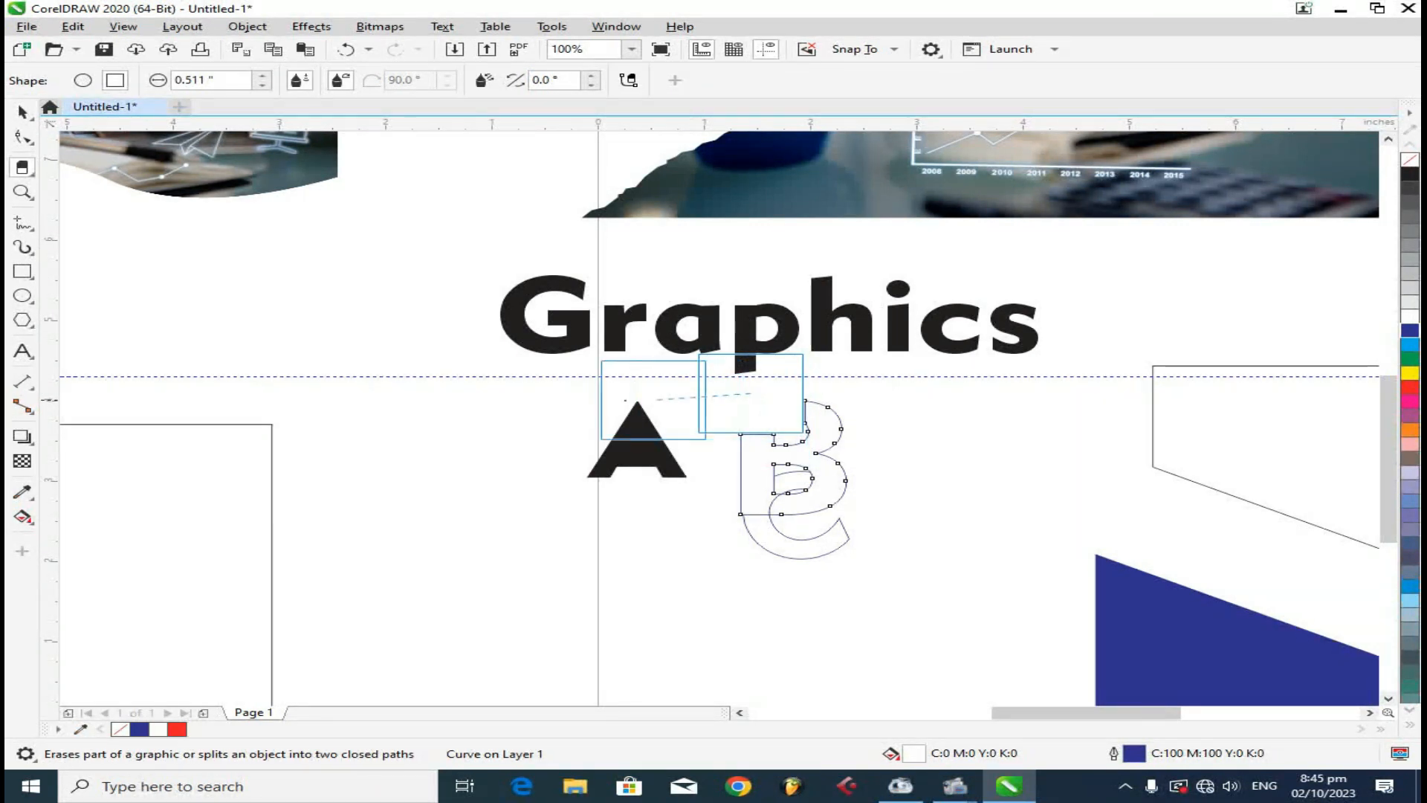
{"action": "left_click", "coordinate": [606, 400]}
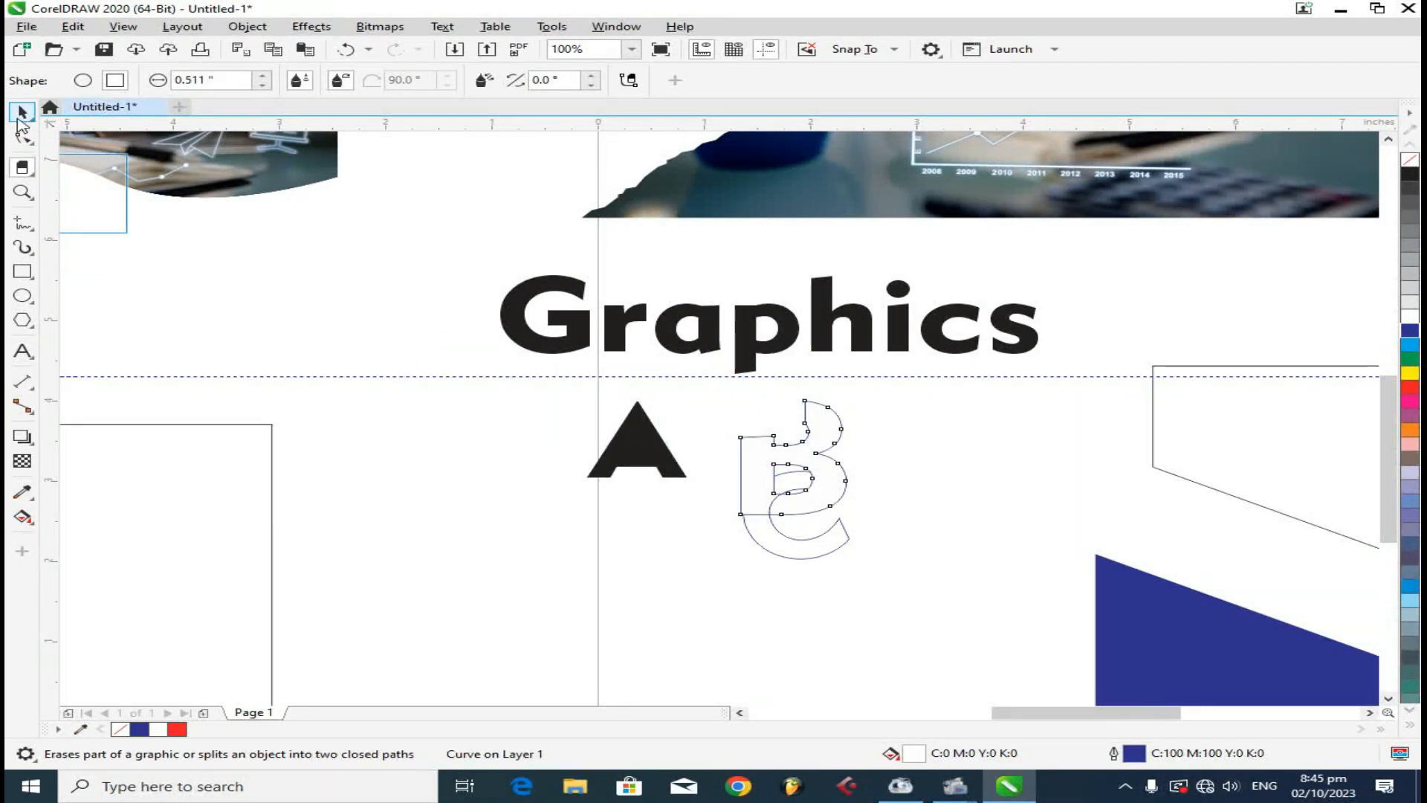
Step: Move the Graphics text down and left into the empty area below the outlined rectangle, to about X -2.648, Y -2.361 inches
{"action": "left_click", "coordinate": [22, 113]}
{"action": "left_click", "coordinate": [732, 320]}
{"action": "scroll", "coordinate": [809, 333], "scroll_direction": "down", "scroll_amount": 2}
{"action": "left_click_drag", "start_coordinate": [809, 334], "coordinate": [584, 624]}
Step: Erase a straight strip along the bottom of the Graphics text with the square eraser, from the G to the s
{"action": "scroll", "coordinate": [488, 672], "scroll_direction": "up", "scroll_amount": 2}
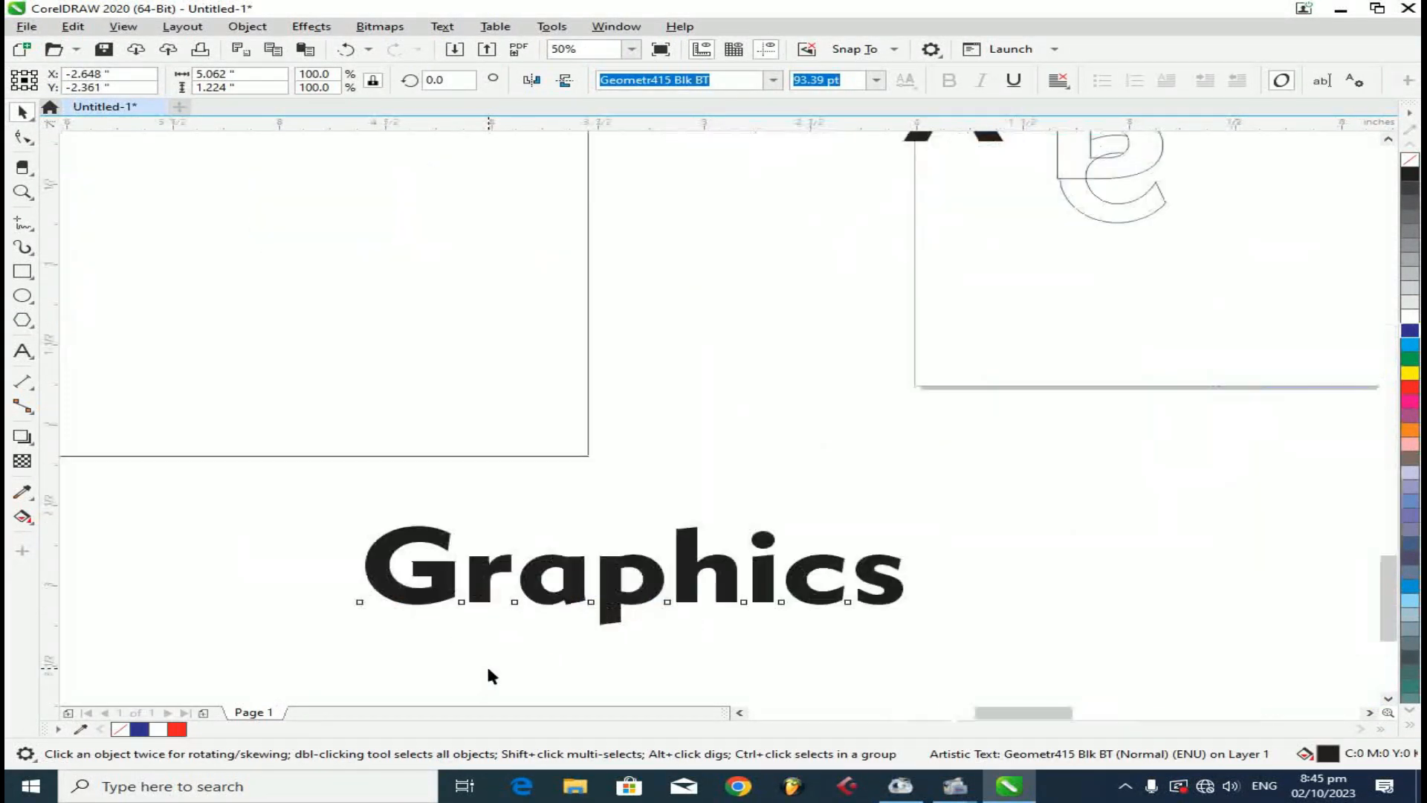
{"action": "left_click", "coordinate": [23, 167]}
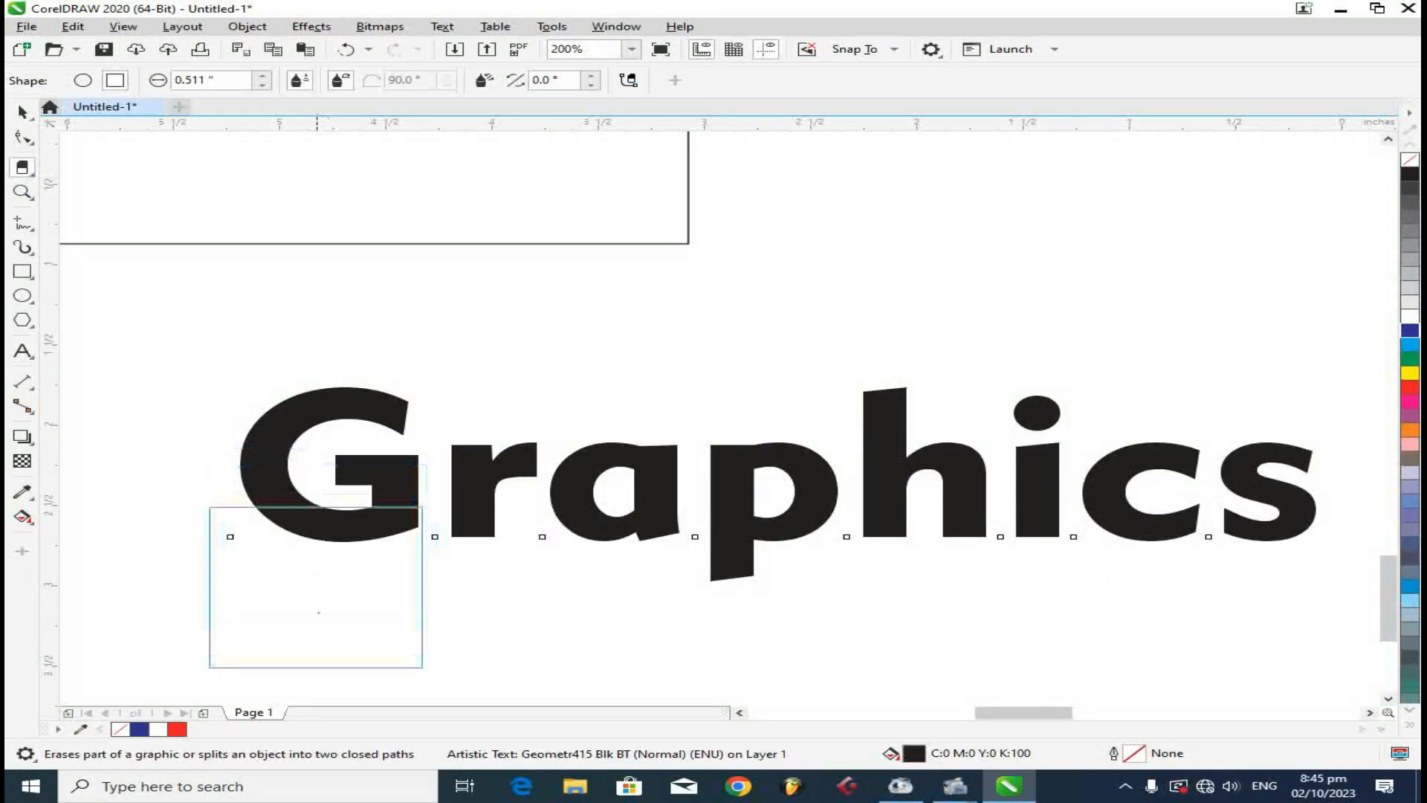
{"action": "left_click", "coordinate": [329, 591]}
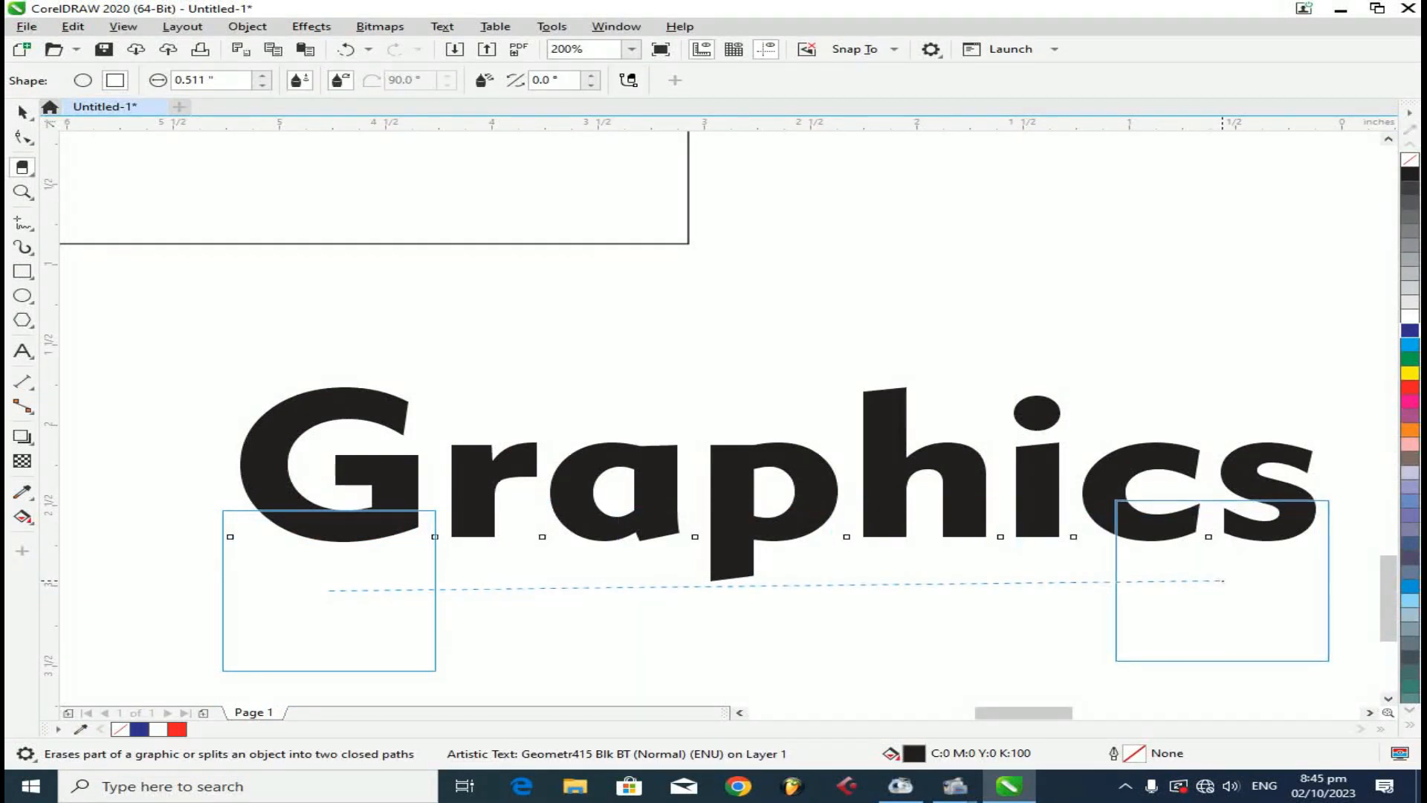
{"action": "left_click", "coordinate": [1223, 581]}
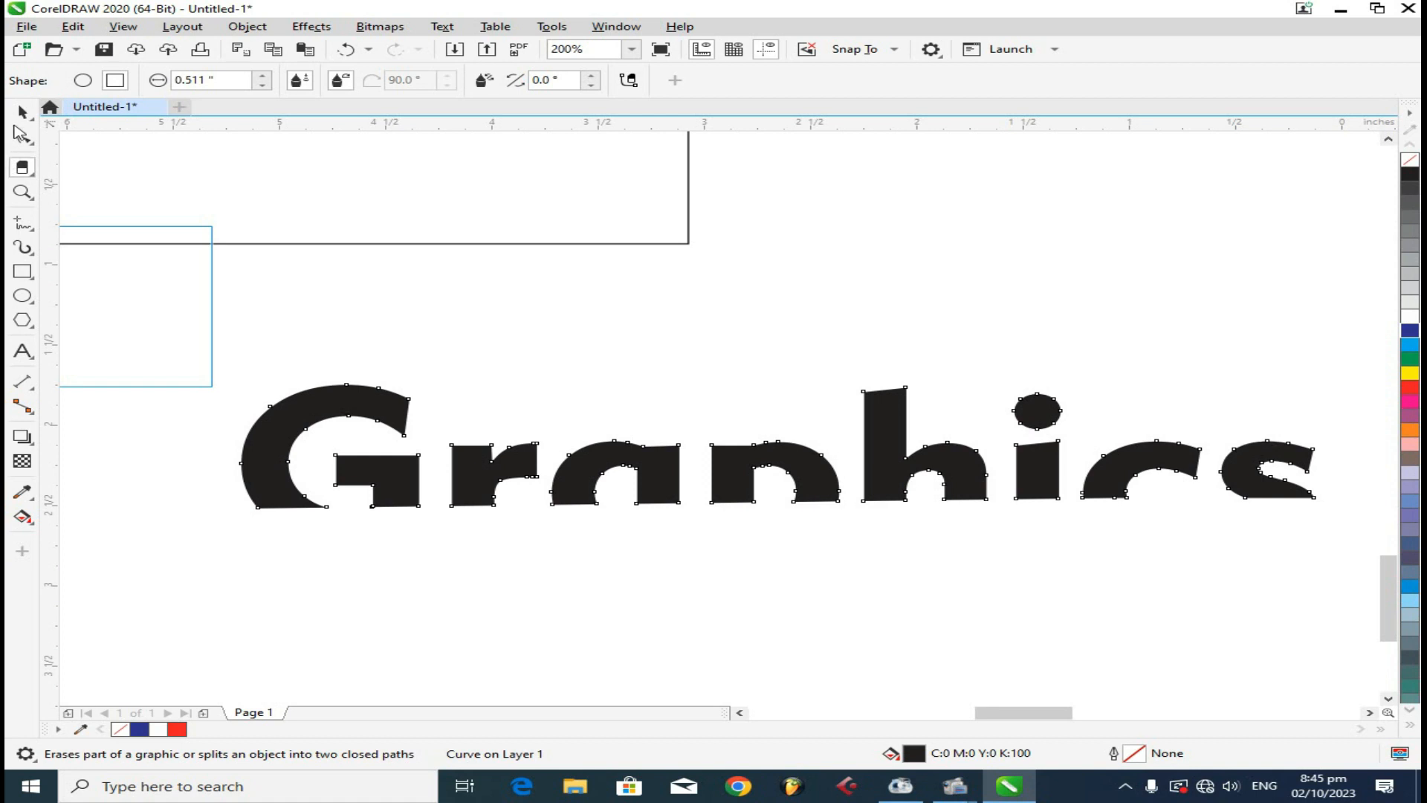
Step: Switch the eraser to a round nib and erase a freehand band along the lower part of the Graphics lettering
{"action": "left_click", "coordinate": [23, 111]}
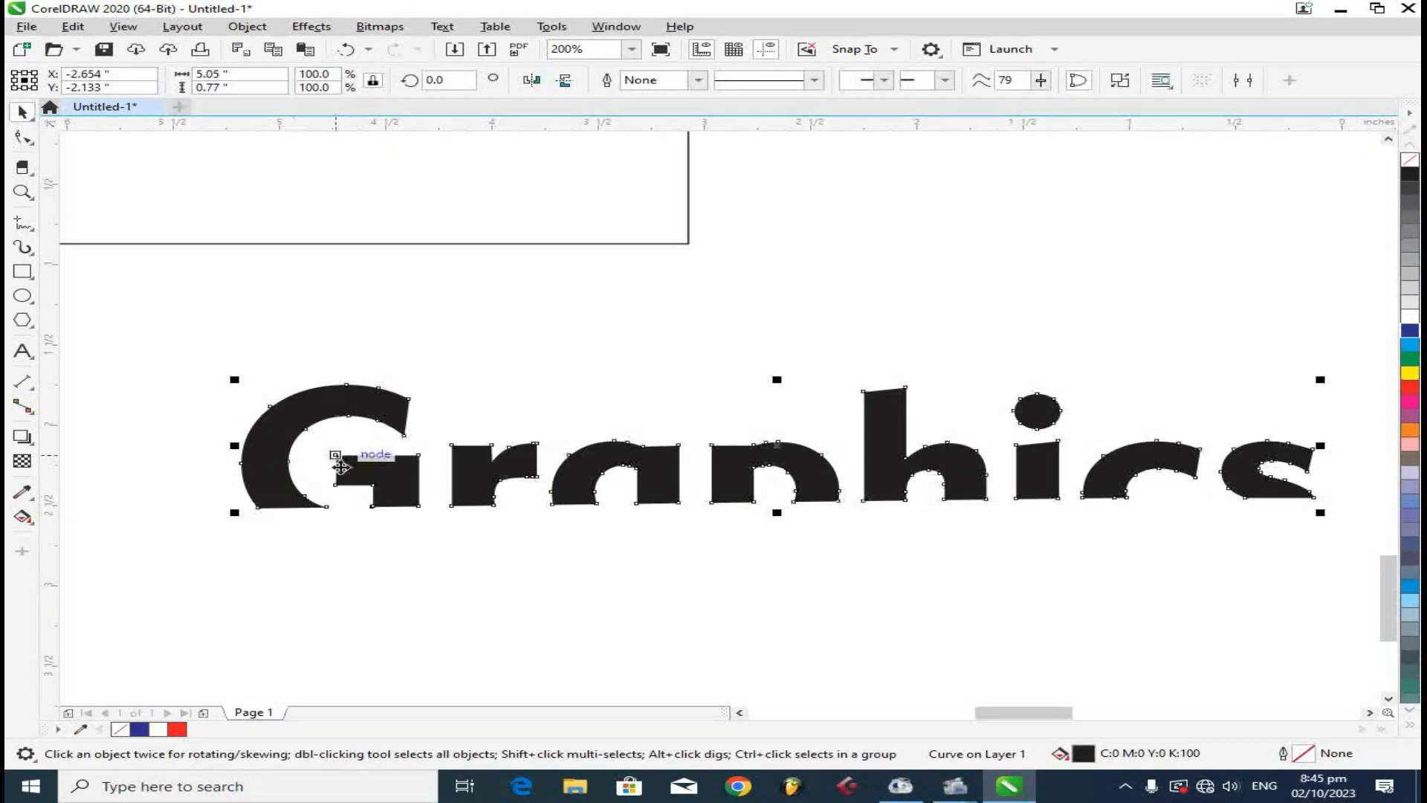
{"action": "left_click", "coordinate": [23, 171]}
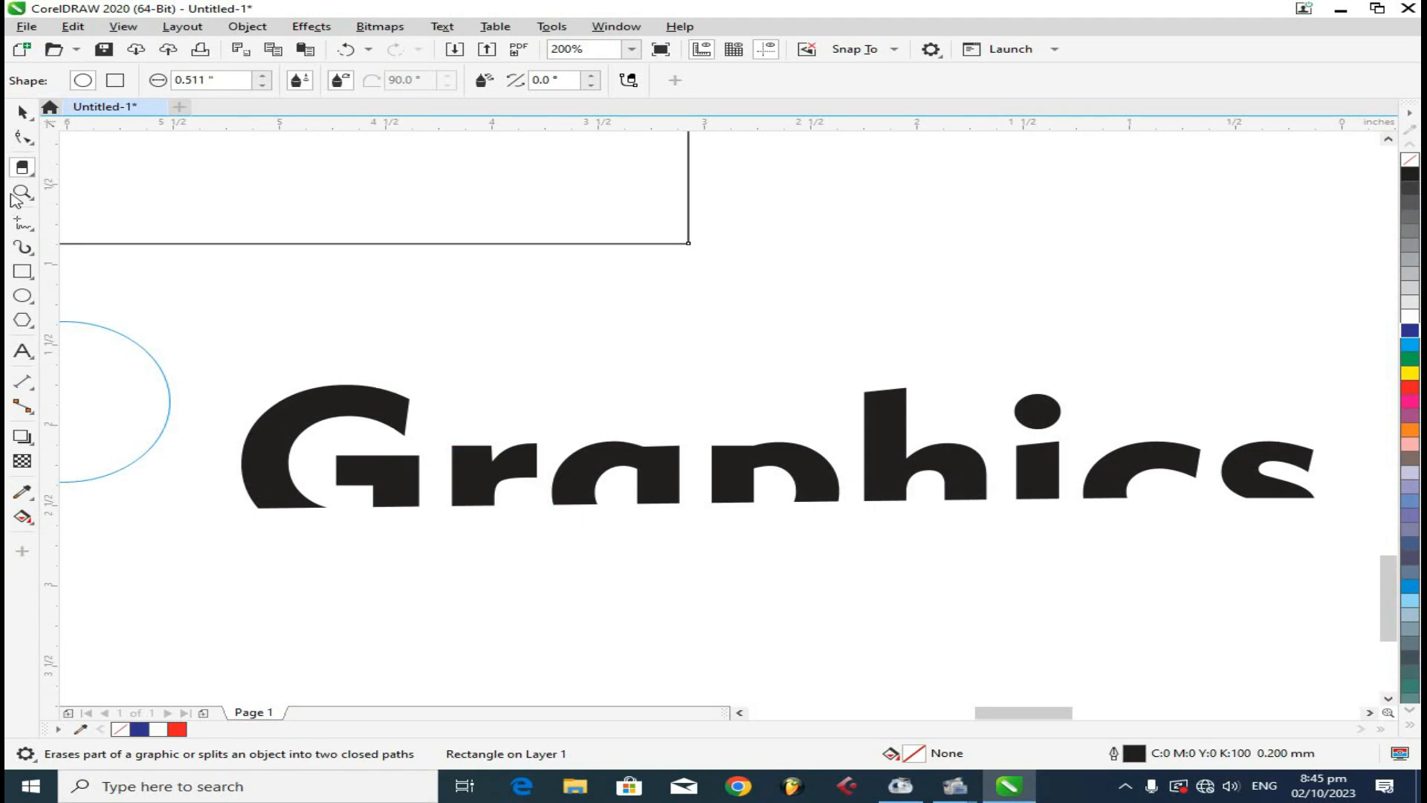
{"action": "left_click", "coordinate": [22, 112]}
{"action": "left_click", "coordinate": [328, 400]}
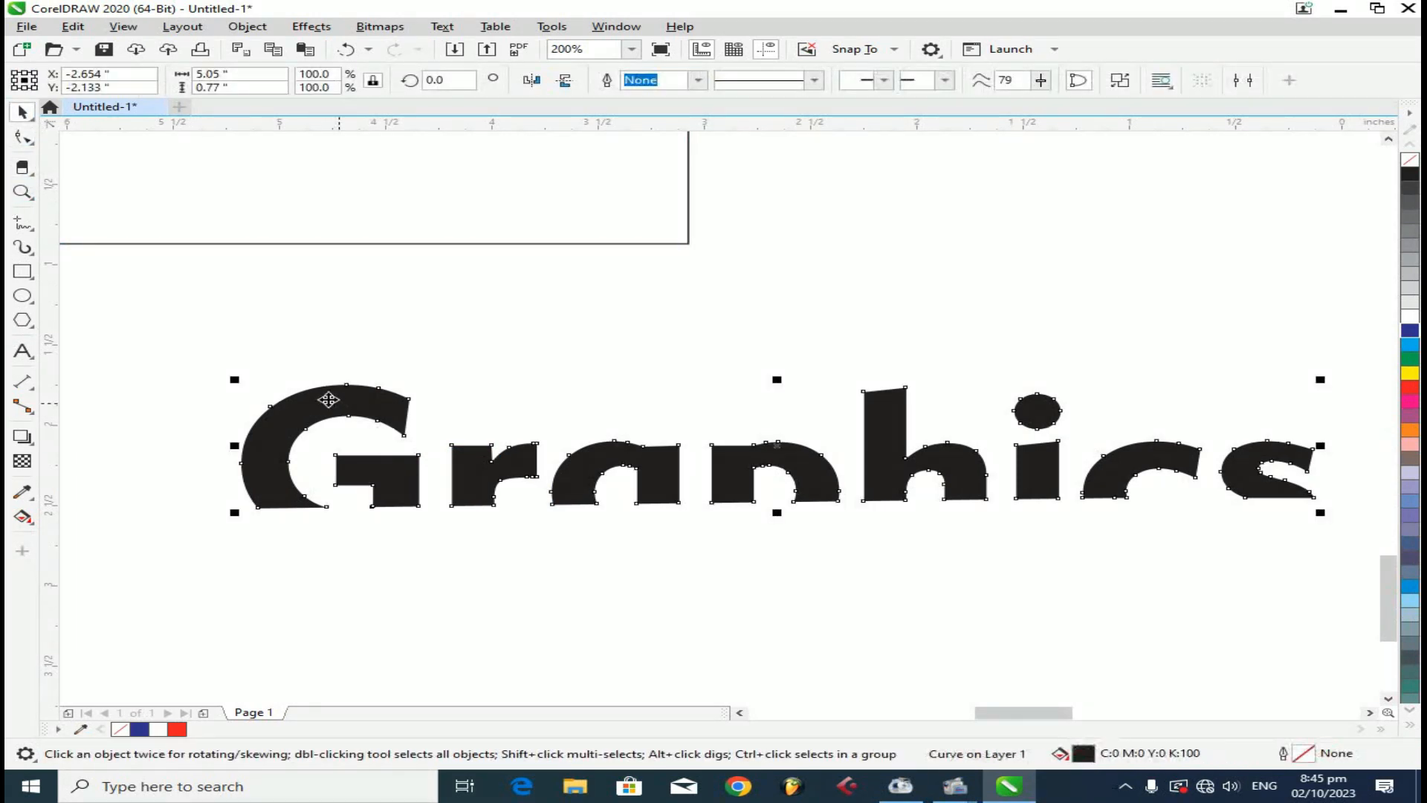
{"action": "left_click", "coordinate": [22, 167]}
{"action": "mouse_move", "coordinate": [281, 558]}
{"action": "left_mouse_down"}
{"action": "mouse_move", "coordinate": [1129, 556]}
{"action": "mouse_move", "coordinate": [1268, 503]}
{"action": "left_mouse_up"}
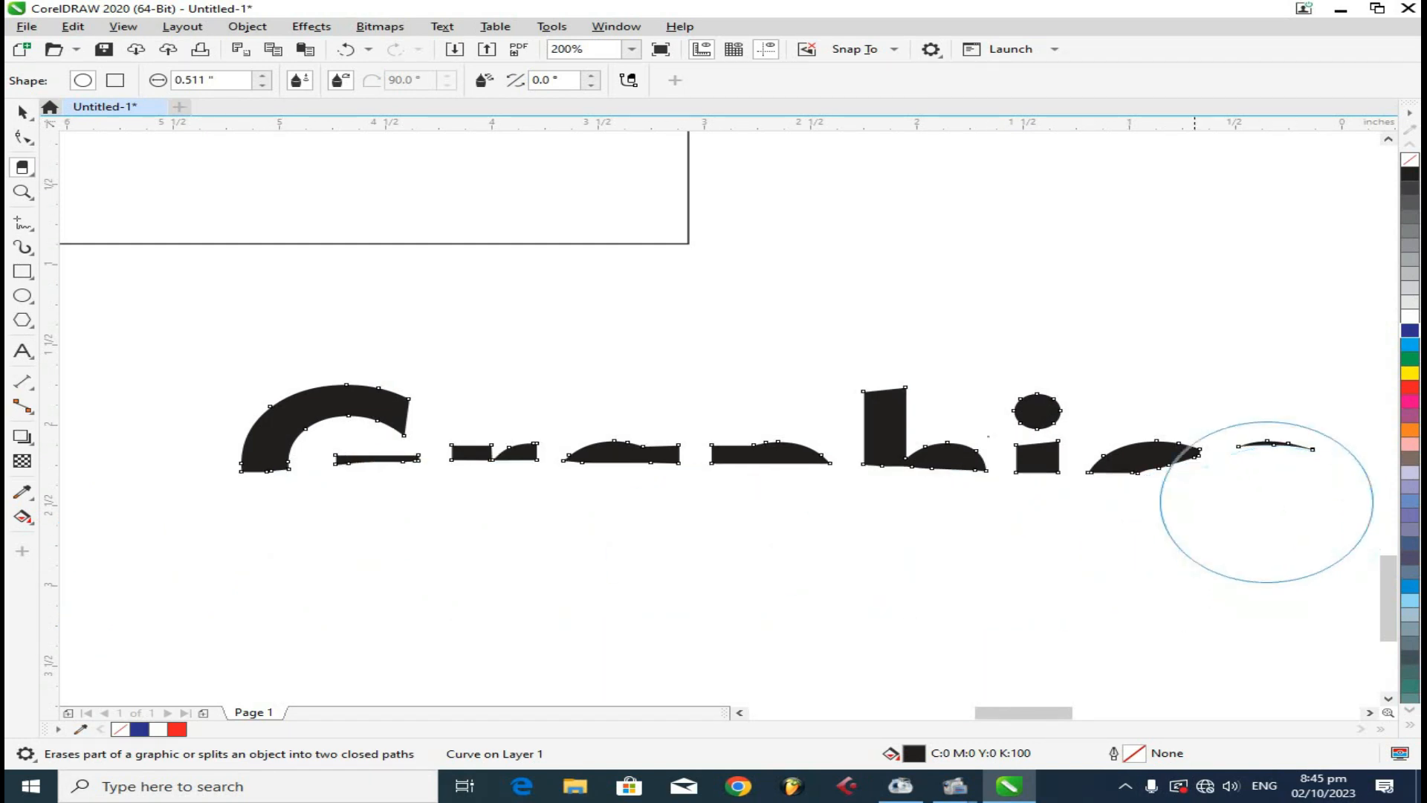
Step: Use the Zoom tool to magnify the first letters of the erased Graphics text and return to the 200% view
{"action": "left_click", "coordinate": [31, 175]}
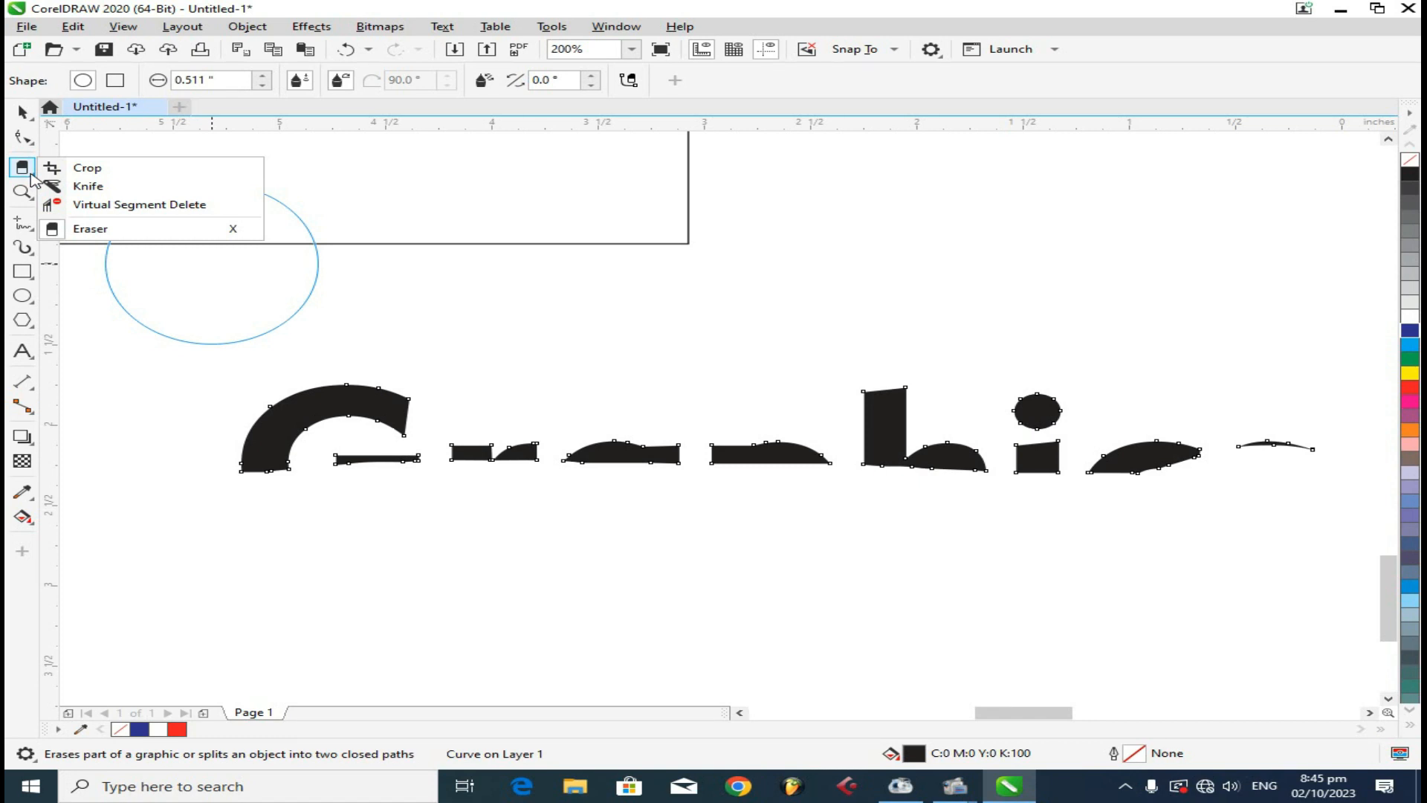
{"action": "left_click", "coordinate": [33, 192]}
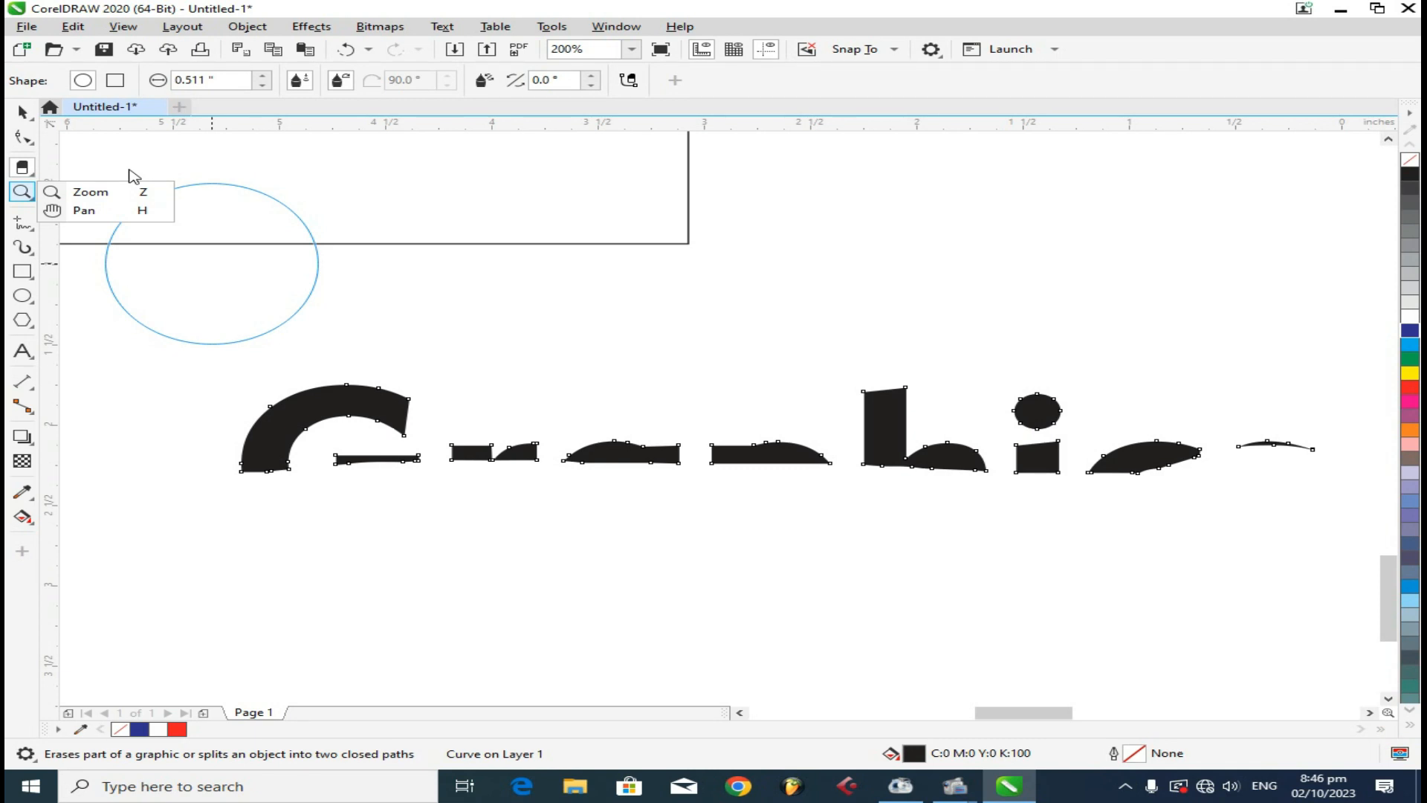
{"action": "left_click", "coordinate": [133, 190]}
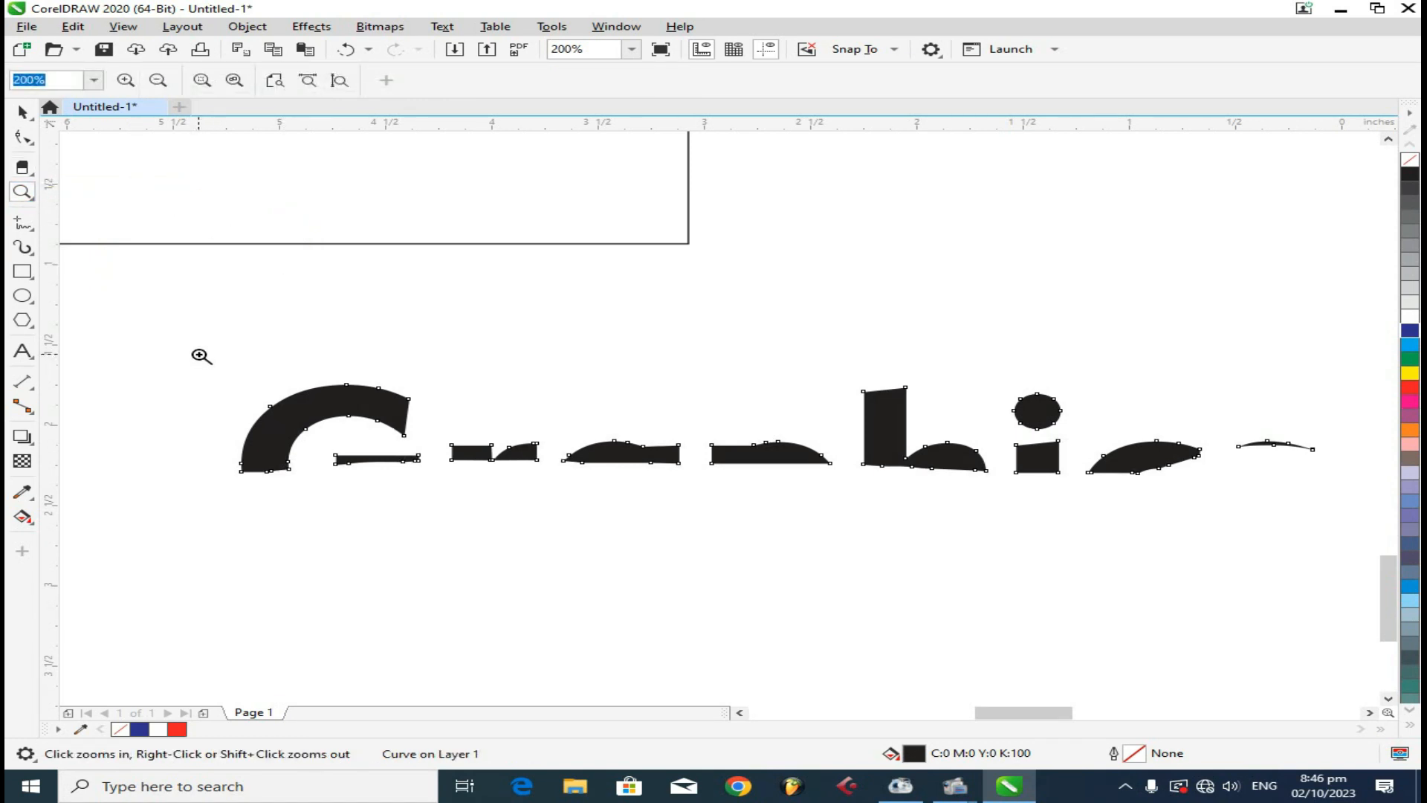
{"action": "left_click_drag", "start_coordinate": [198, 355], "coordinate": [765, 583]}
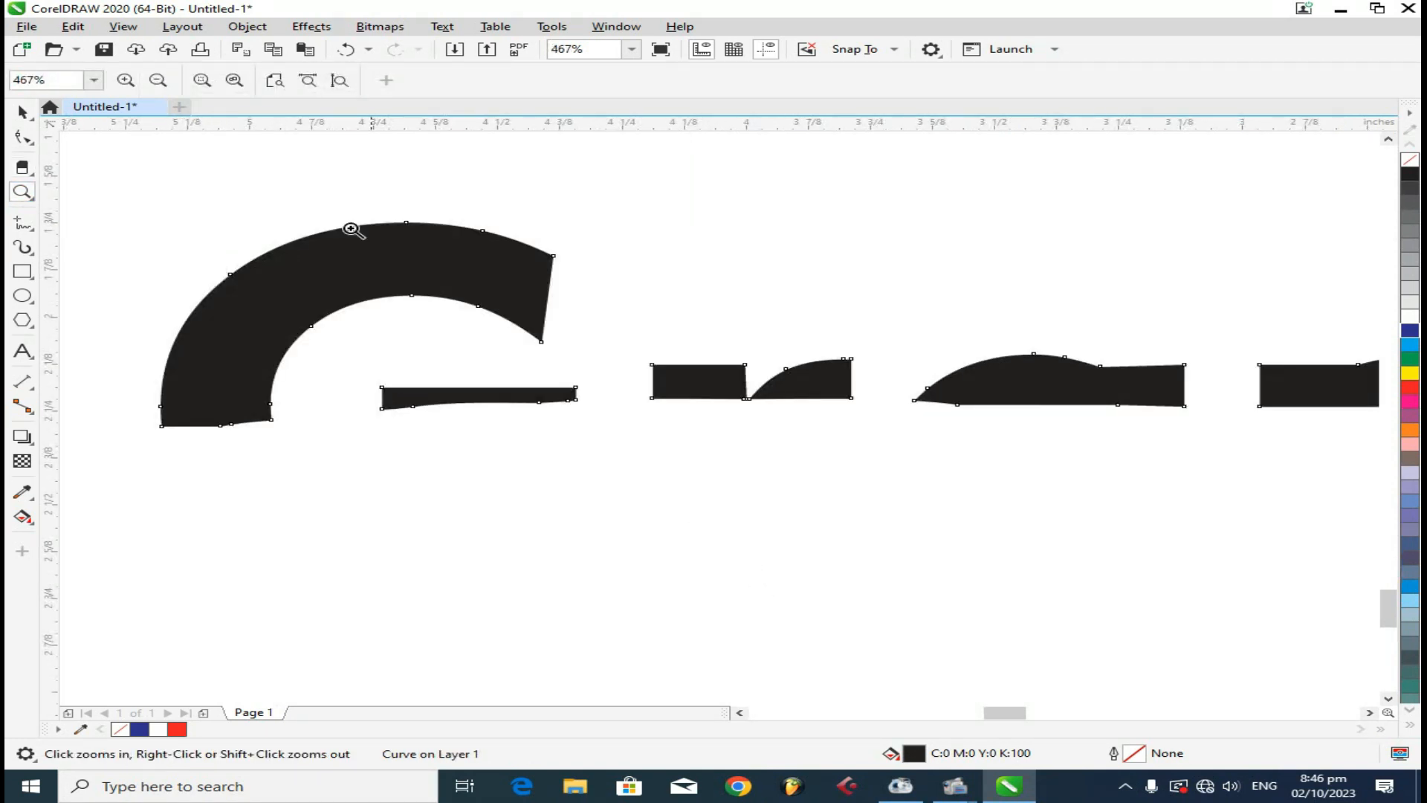
{"action": "left_click", "coordinate": [158, 80]}
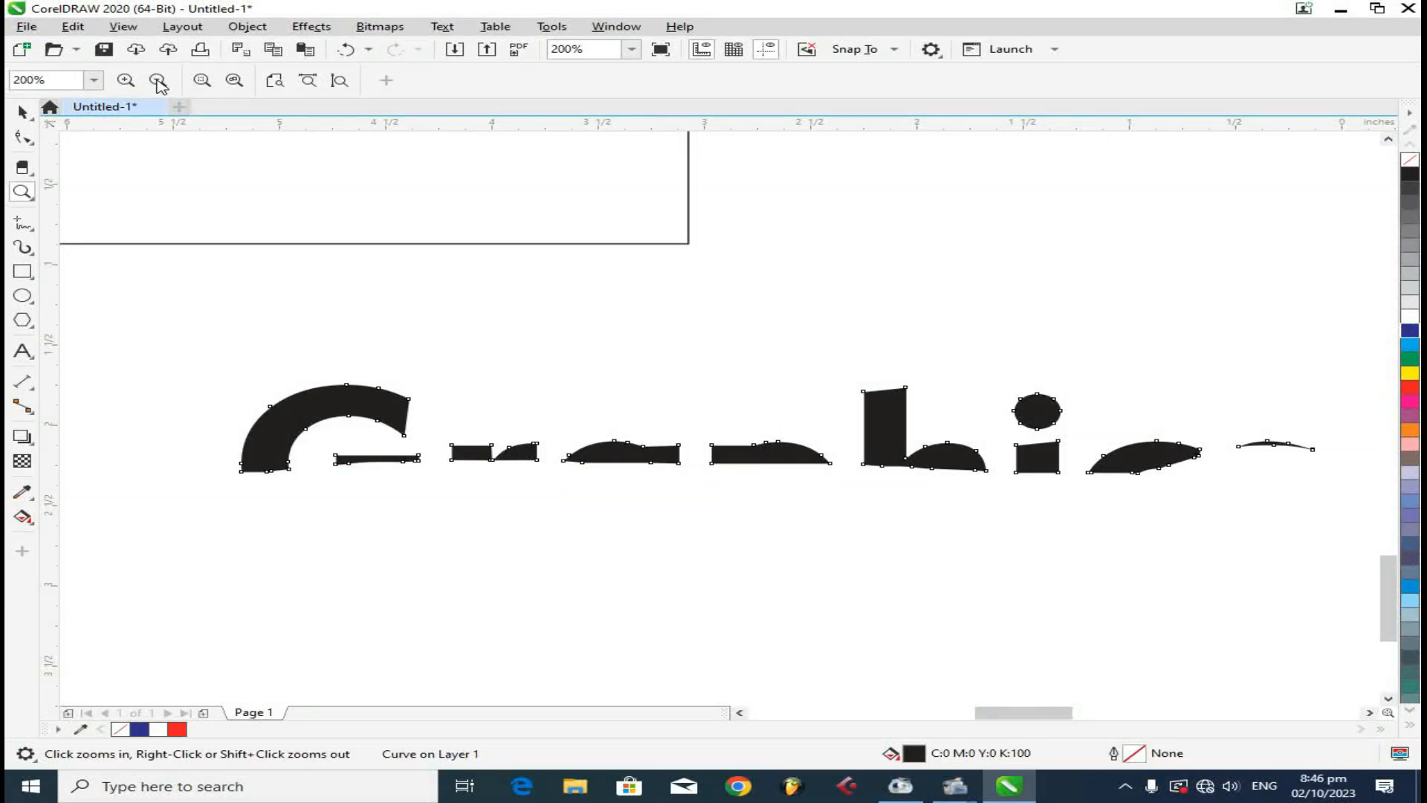